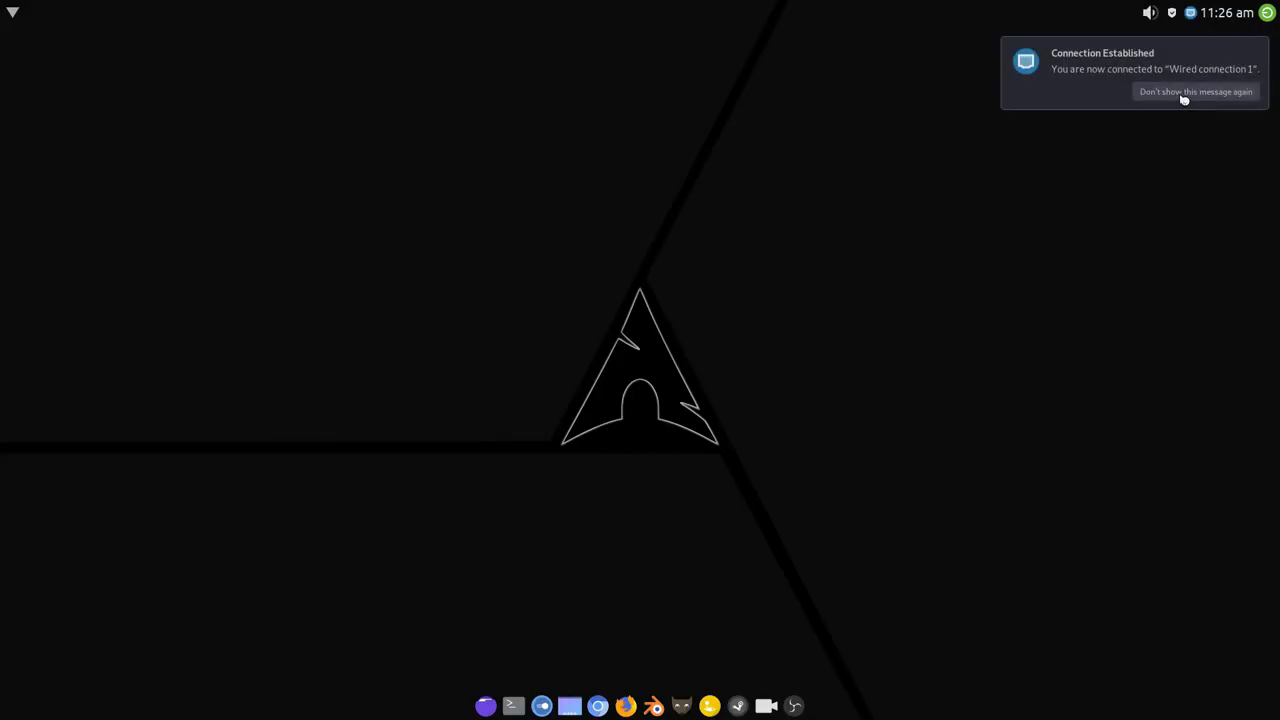
Set the installer language to British English (United Kingdom) and advance past the release notes to Location.
{"action": "left_click", "coordinate": [1184, 100]}
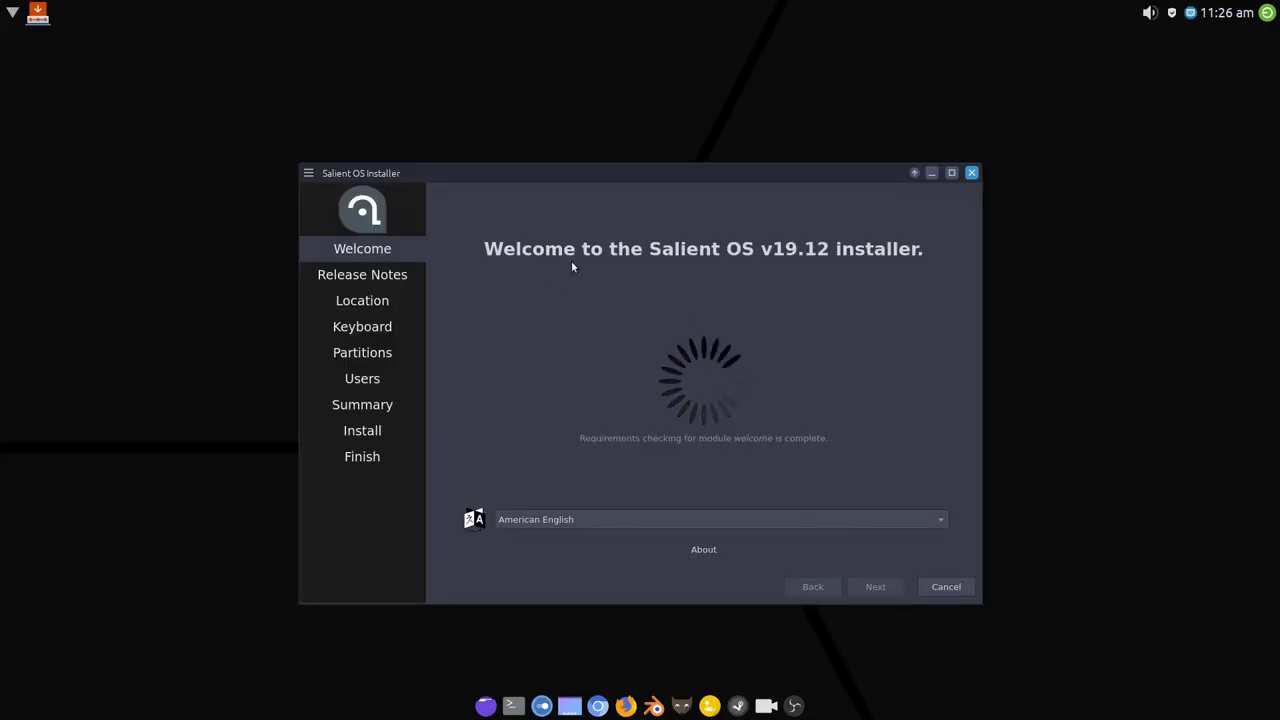
{"action": "left_click_drag", "start_coordinate": [677, 172], "coordinate": [642, 133]}
{"action": "left_click", "coordinate": [591, 478]}
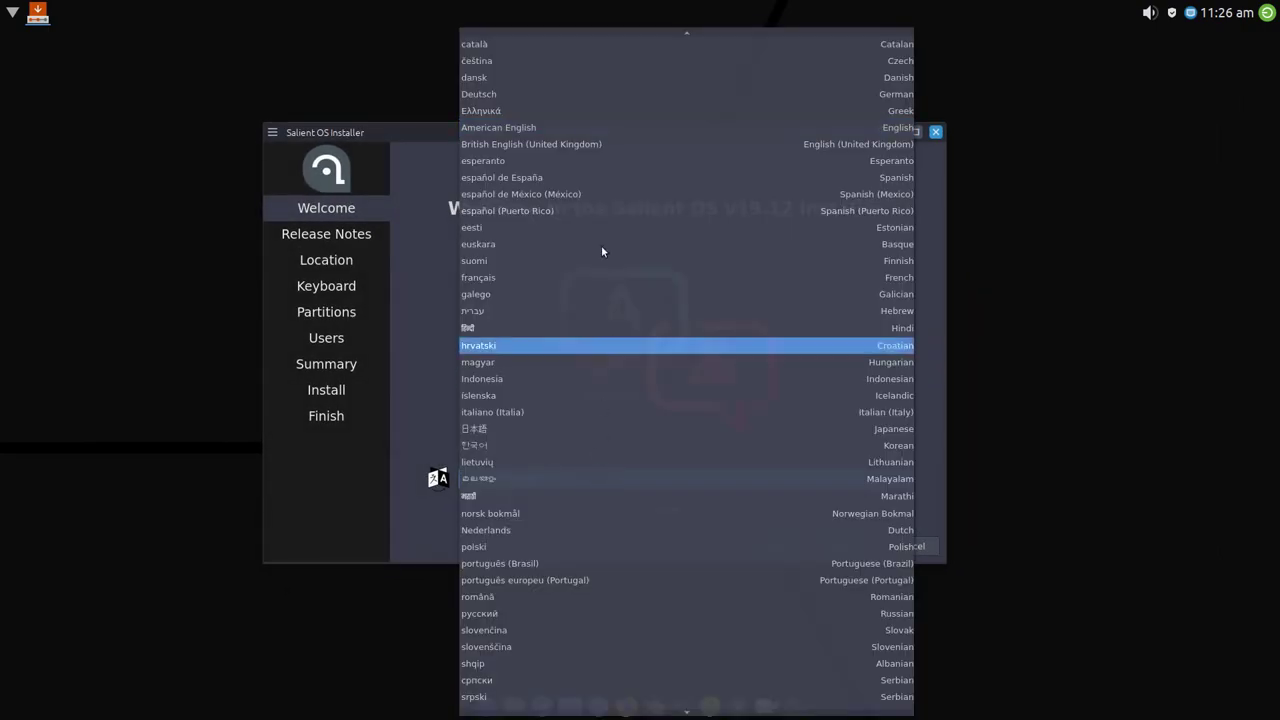
{"action": "left_click", "coordinate": [603, 143]}
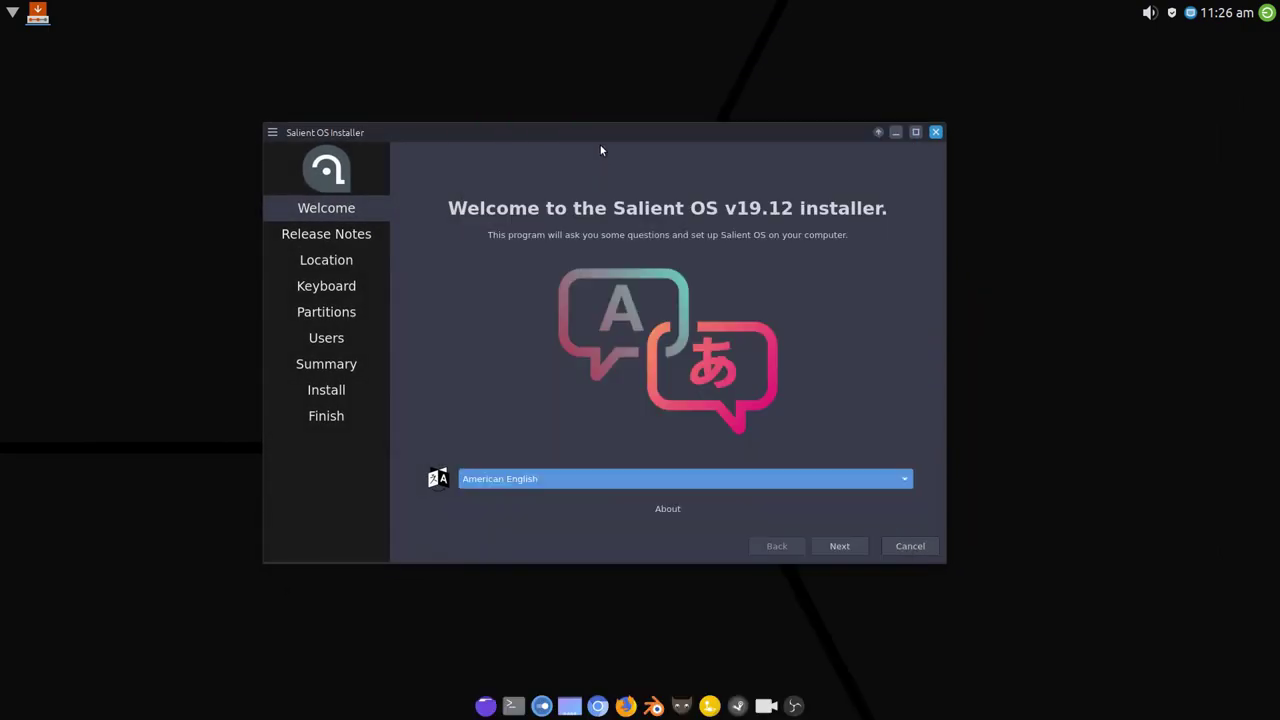
{"action": "left_click", "coordinate": [837, 546]}
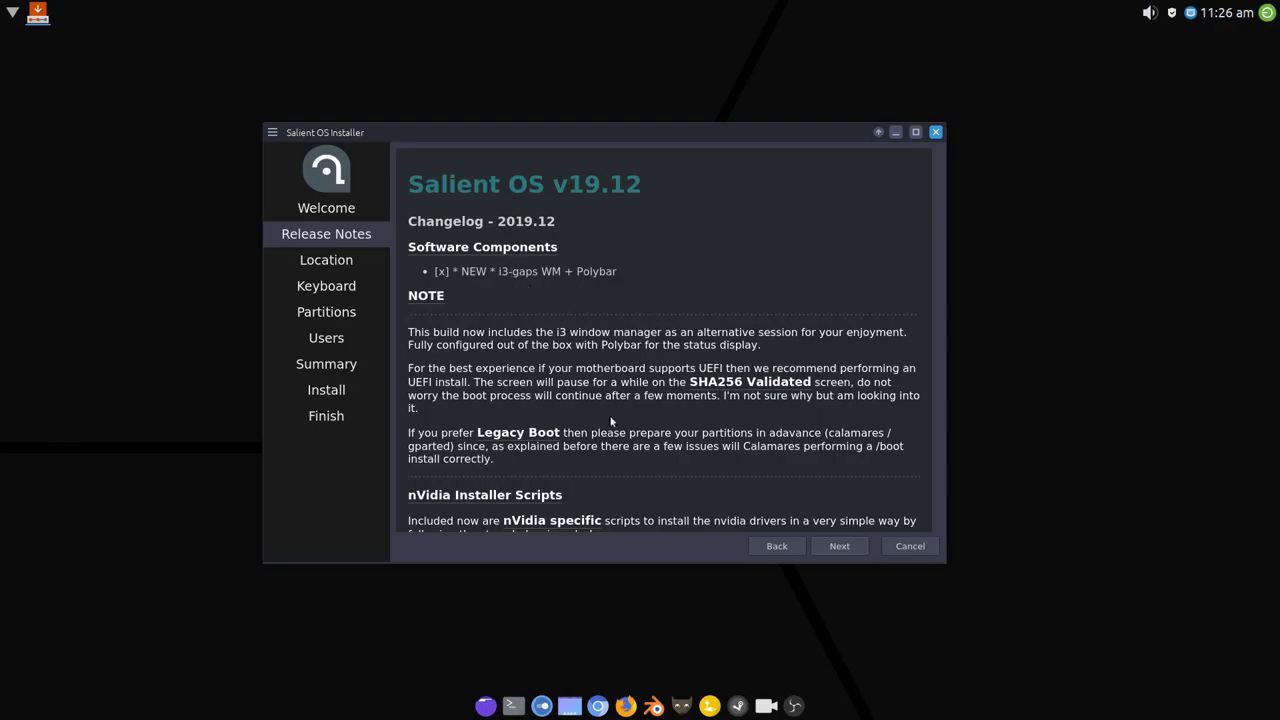
{"action": "left_click", "coordinate": [846, 548]}
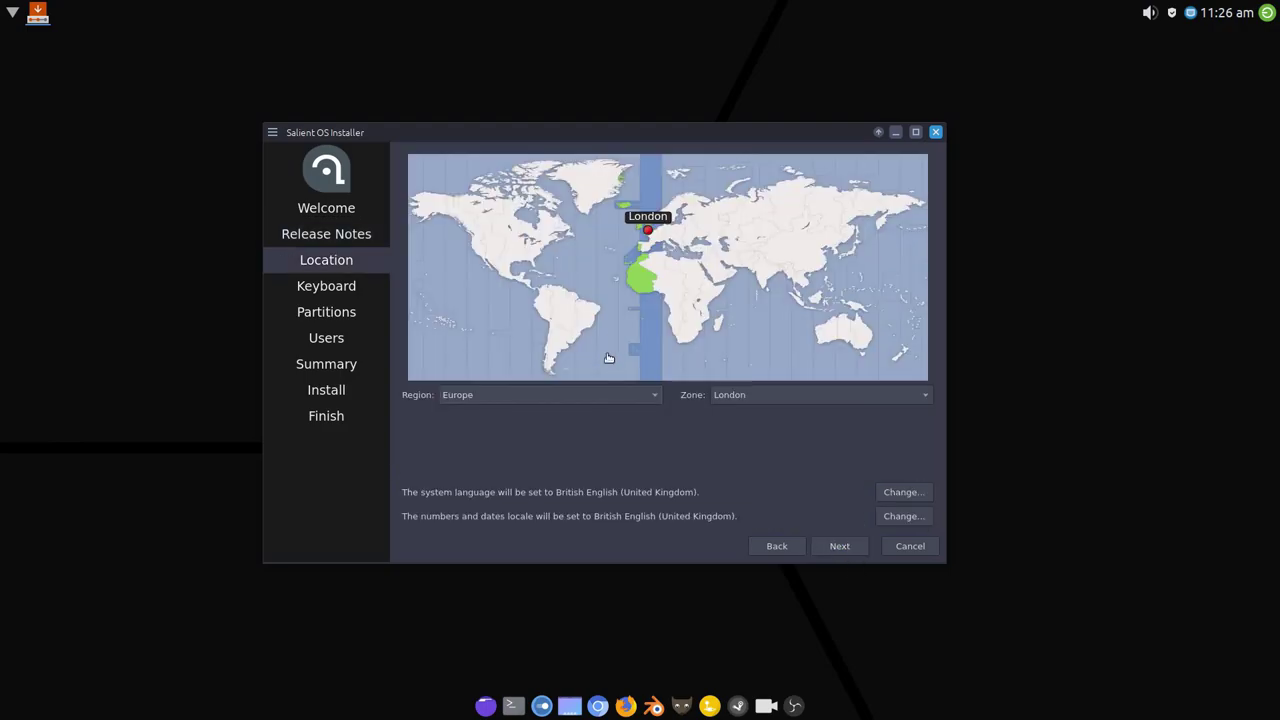
Accept Europe/London and the keyboard layout, then choose manual partitioning.
{"action": "left_click", "coordinate": [841, 547]}
{"action": "left_click", "coordinate": [842, 546]}
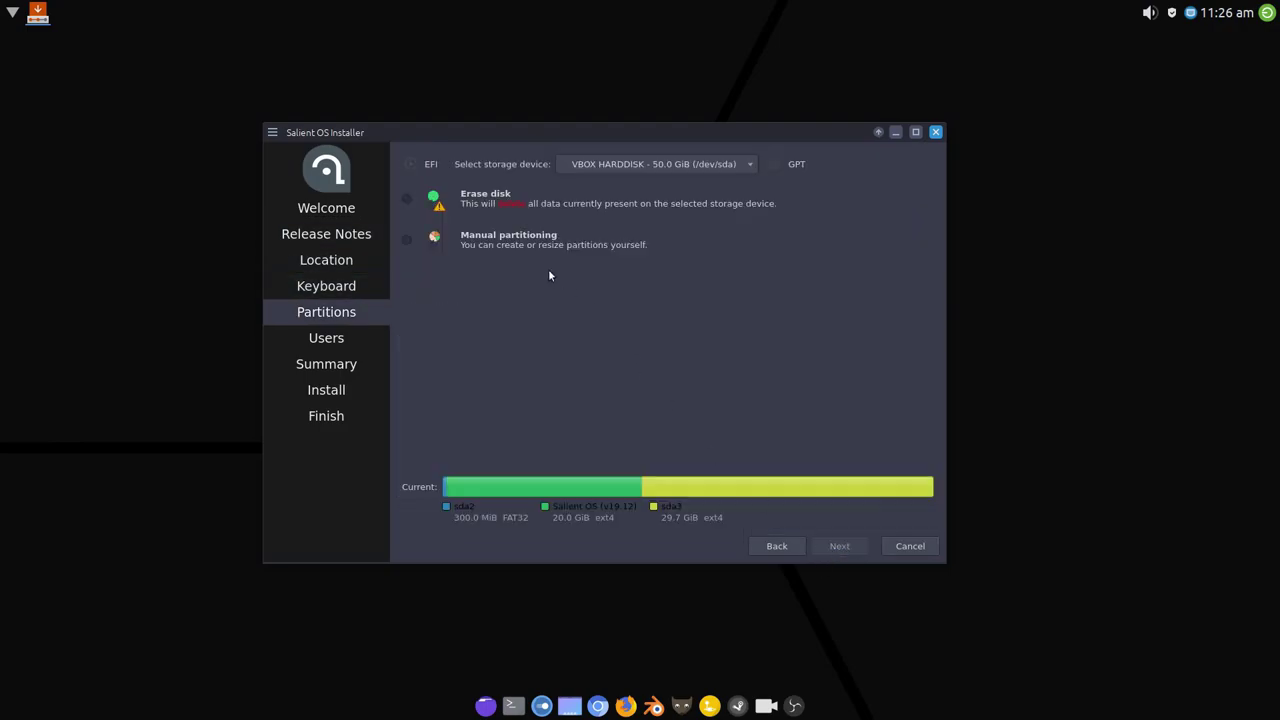
{"action": "left_click", "coordinate": [506, 234]}
{"action": "left_click", "coordinate": [840, 546]}
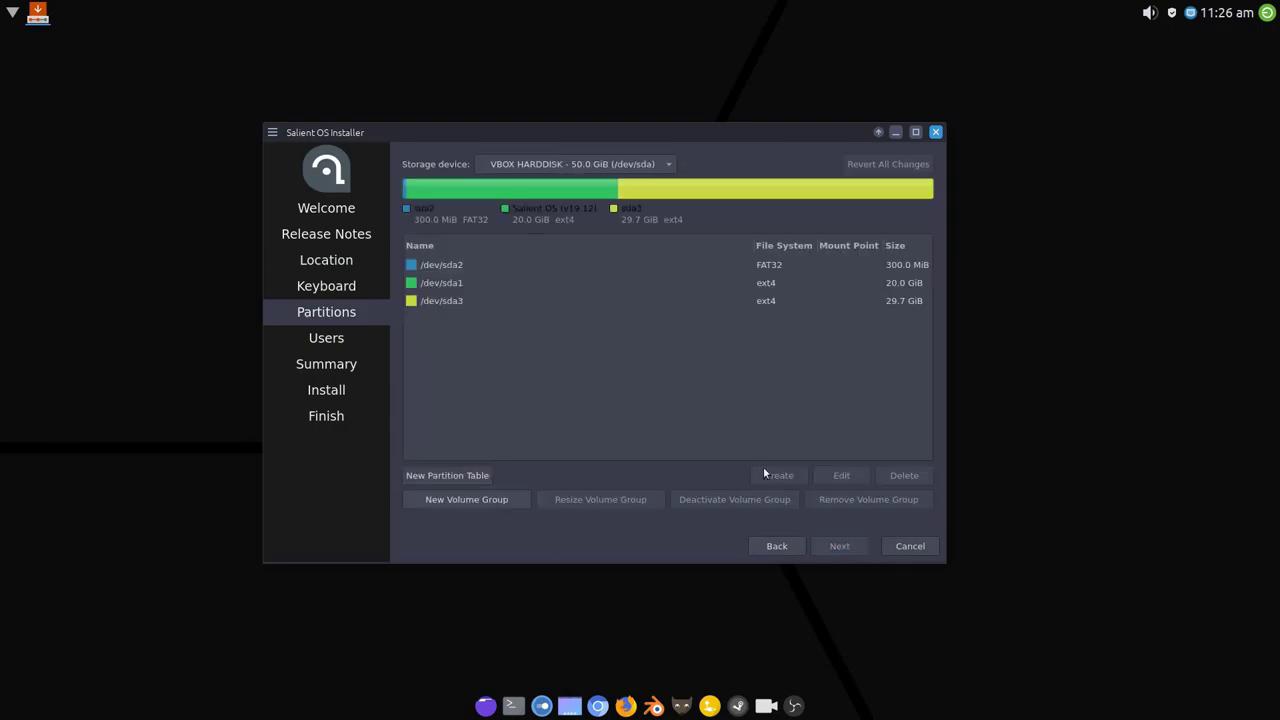
Format /dev/sda2 and mount it at /boot.
{"action": "left_click", "coordinate": [577, 266]}
{"action": "left_click", "coordinate": [849, 478]}
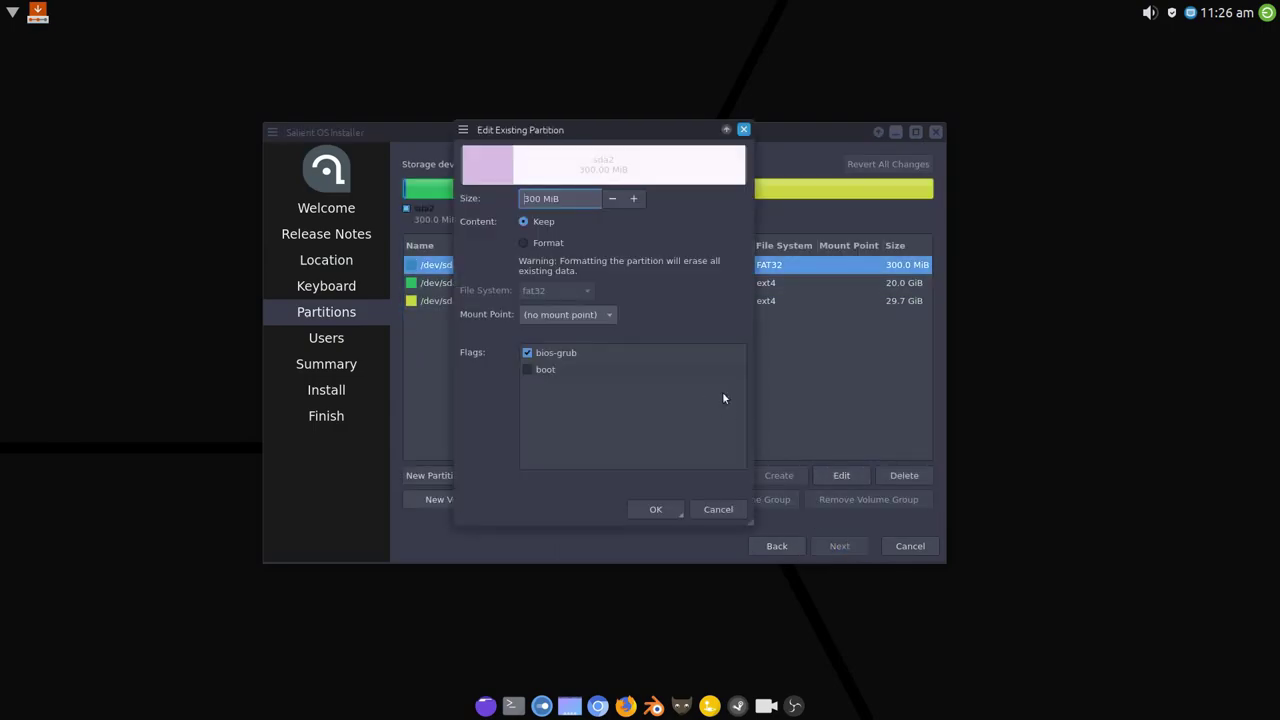
{"action": "left_click", "coordinate": [562, 243]}
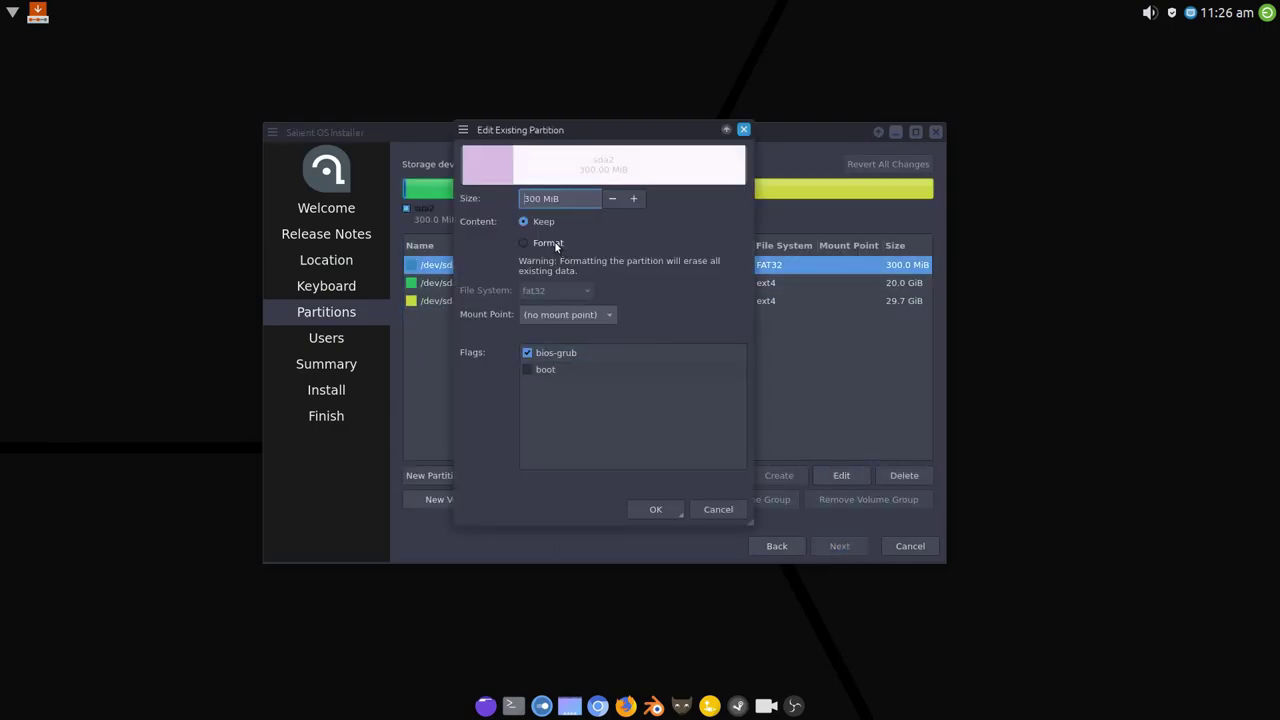
{"action": "left_click", "coordinate": [608, 314]}
{"action": "left_click", "coordinate": [556, 362]}
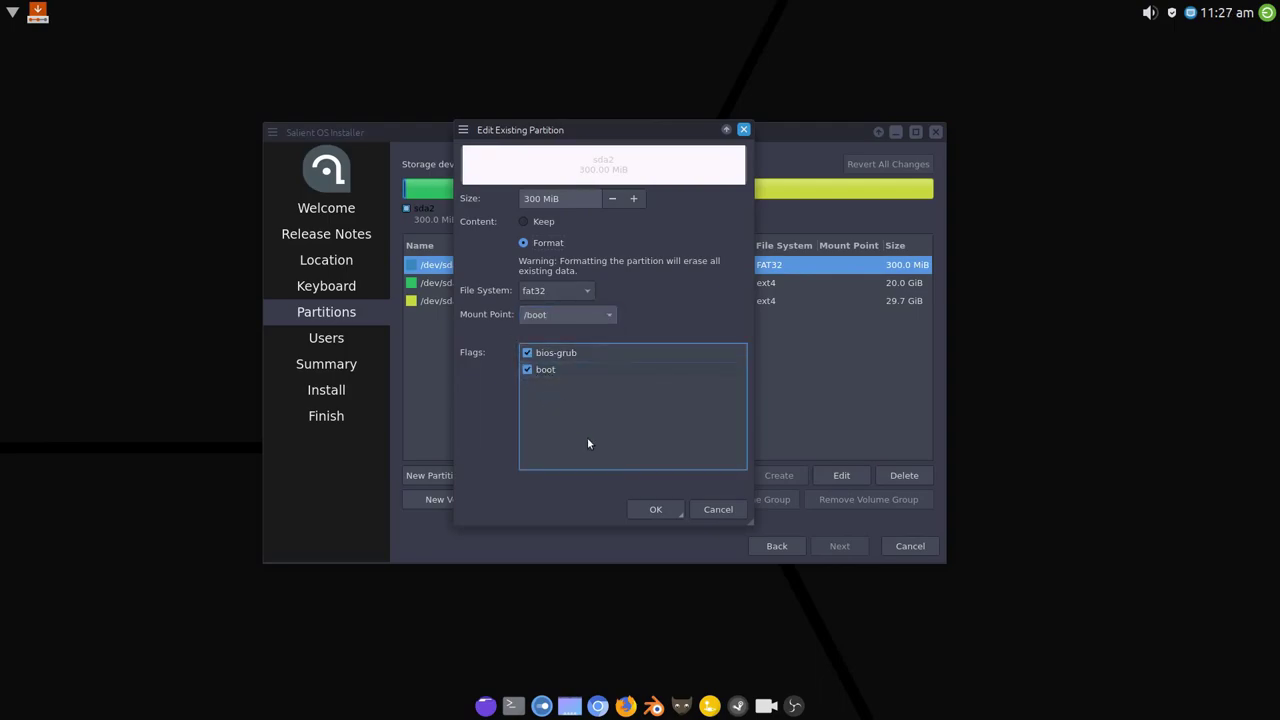
{"action": "left_click", "coordinate": [666, 507]}
Format /dev/sda1 and mount it as the root /.
{"action": "left_click", "coordinate": [746, 284]}
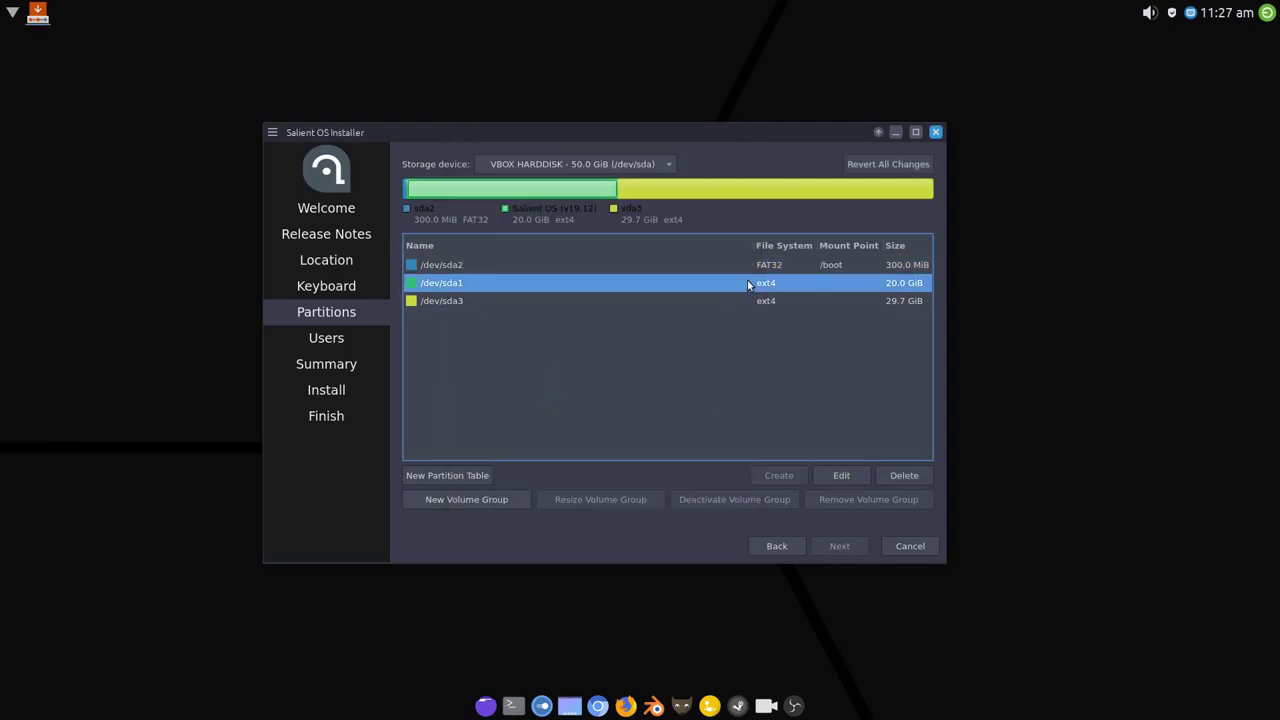
{"action": "left_click", "coordinate": [841, 475]}
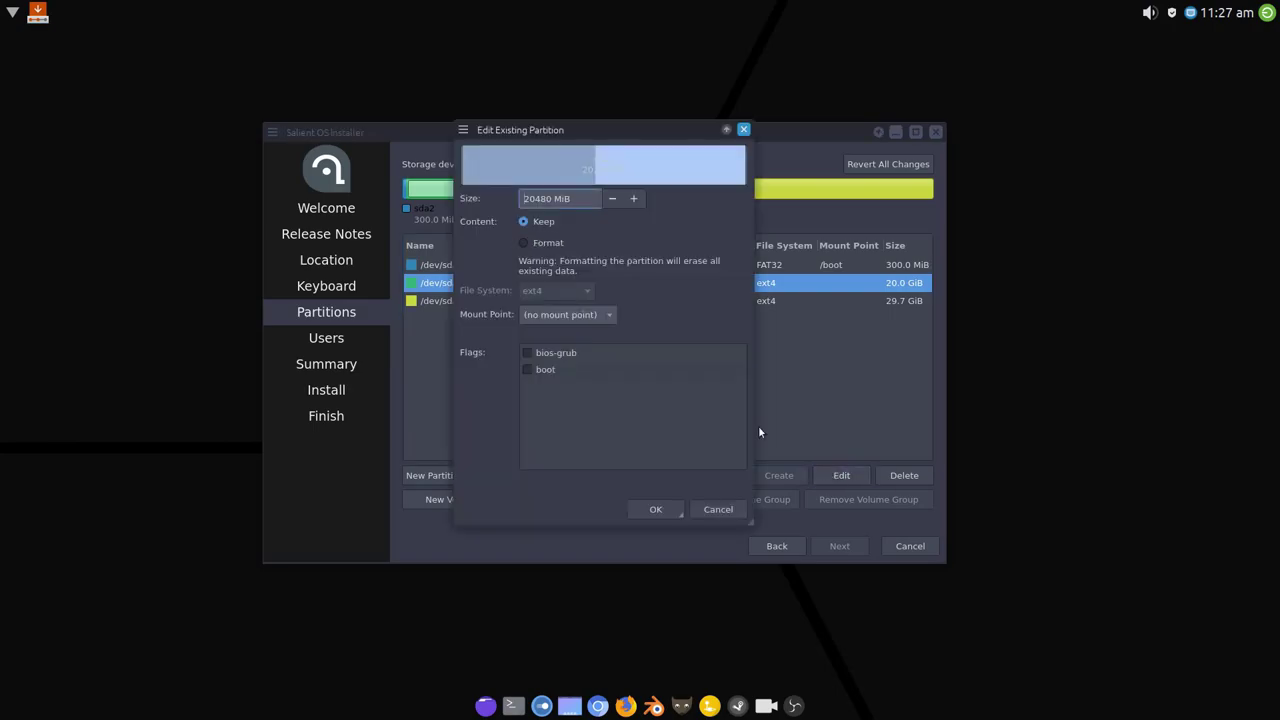
{"action": "left_click", "coordinate": [546, 243]}
{"action": "left_click", "coordinate": [608, 314]}
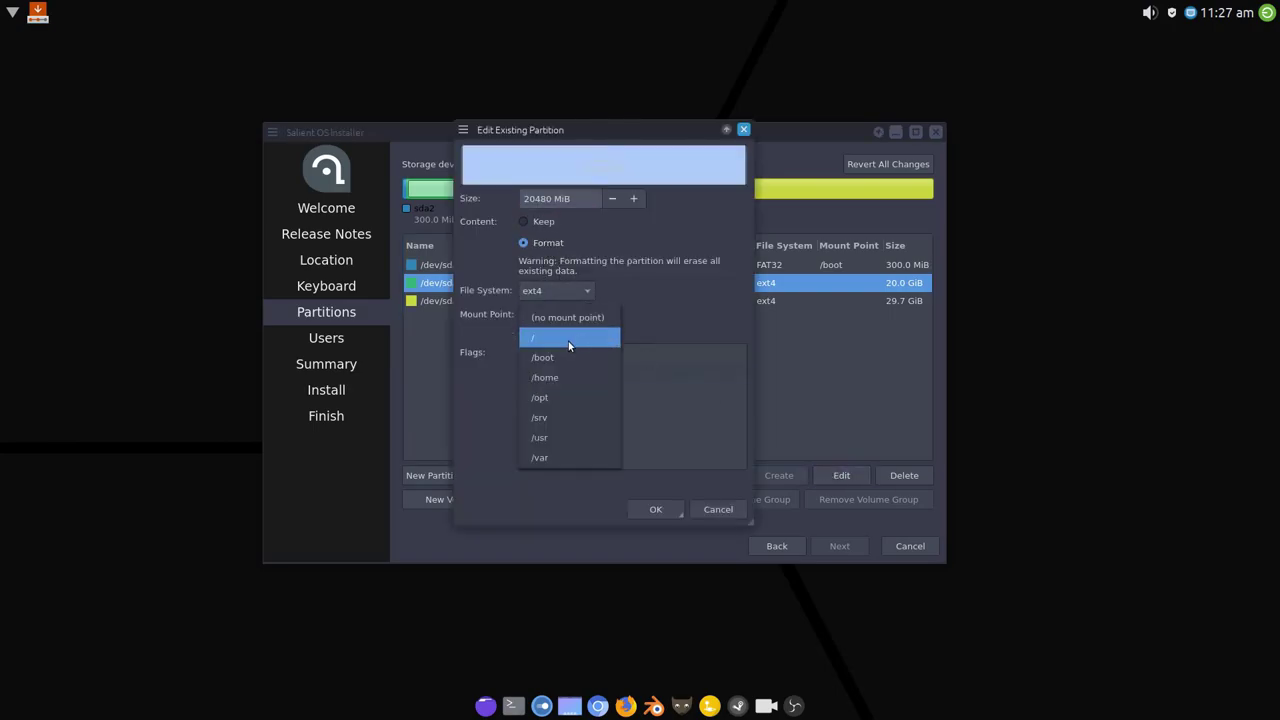
{"action": "left_click", "coordinate": [568, 341]}
{"action": "left_click", "coordinate": [655, 509]}
Format /dev/sda3 and mount it at /home.
{"action": "left_click", "coordinate": [752, 303]}
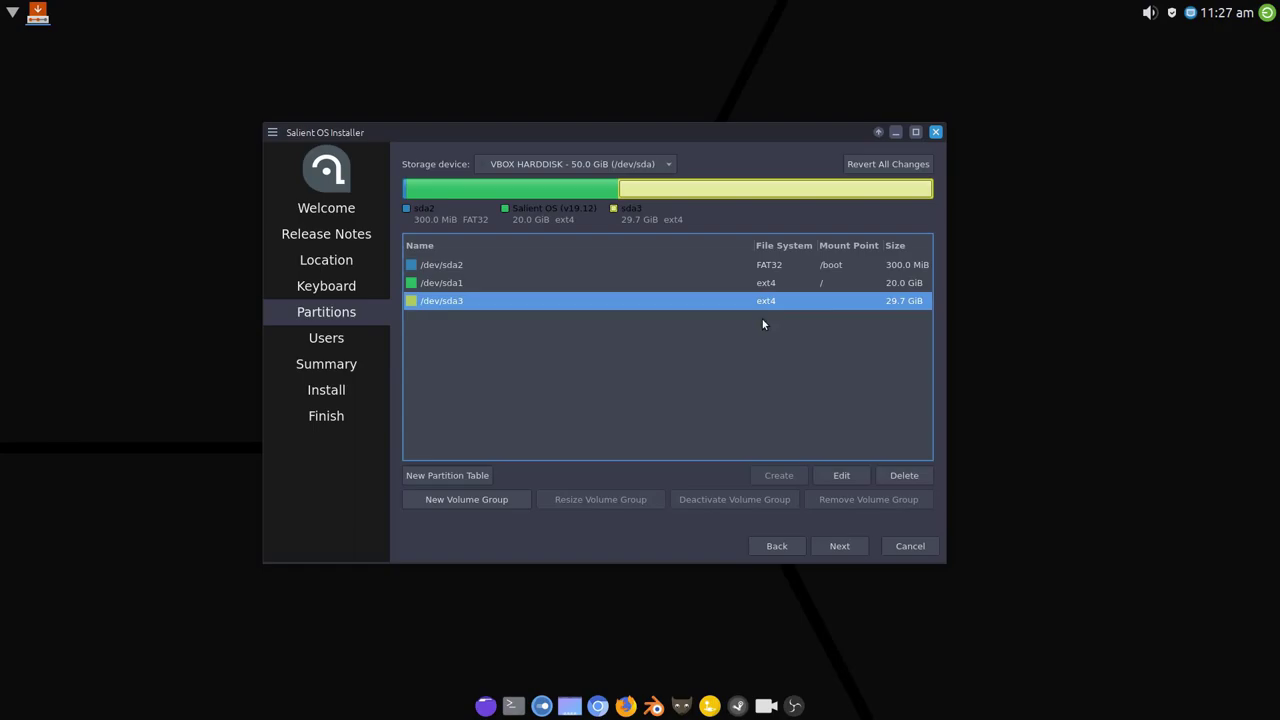
{"action": "left_click", "coordinate": [841, 475]}
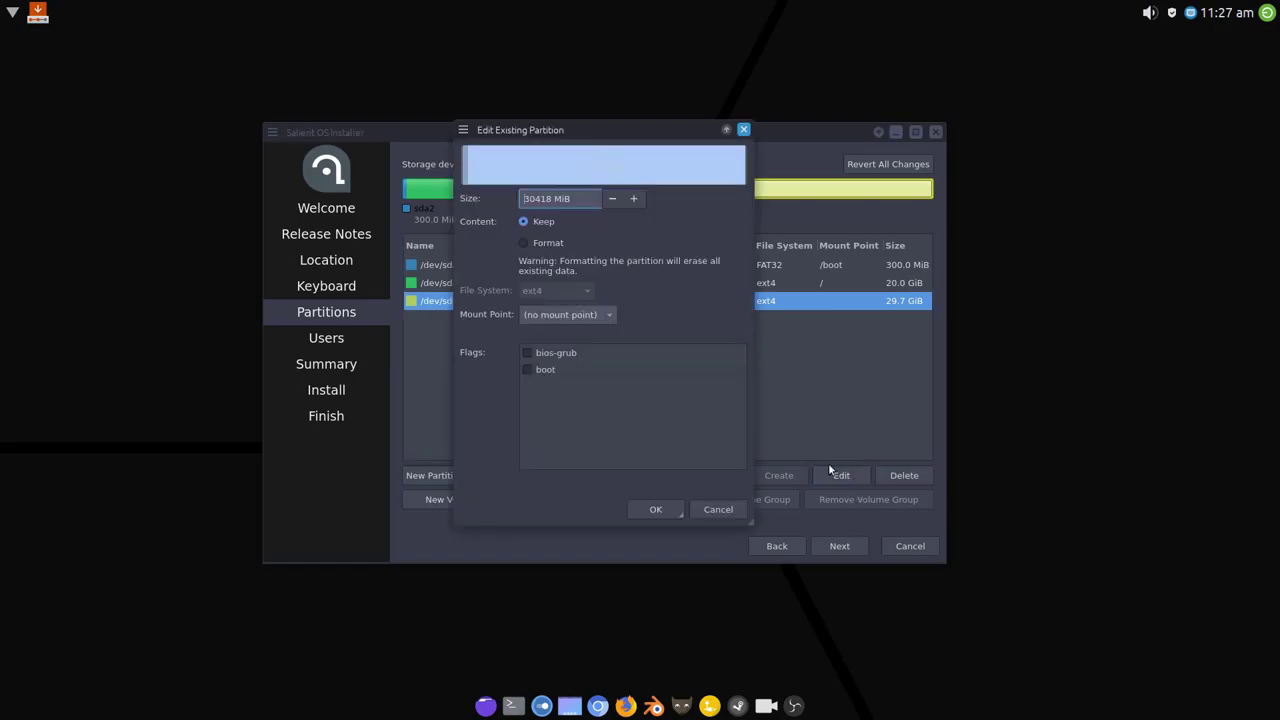
{"action": "left_click", "coordinate": [548, 243]}
{"action": "left_click", "coordinate": [609, 314]}
{"action": "left_click", "coordinate": [576, 375]}
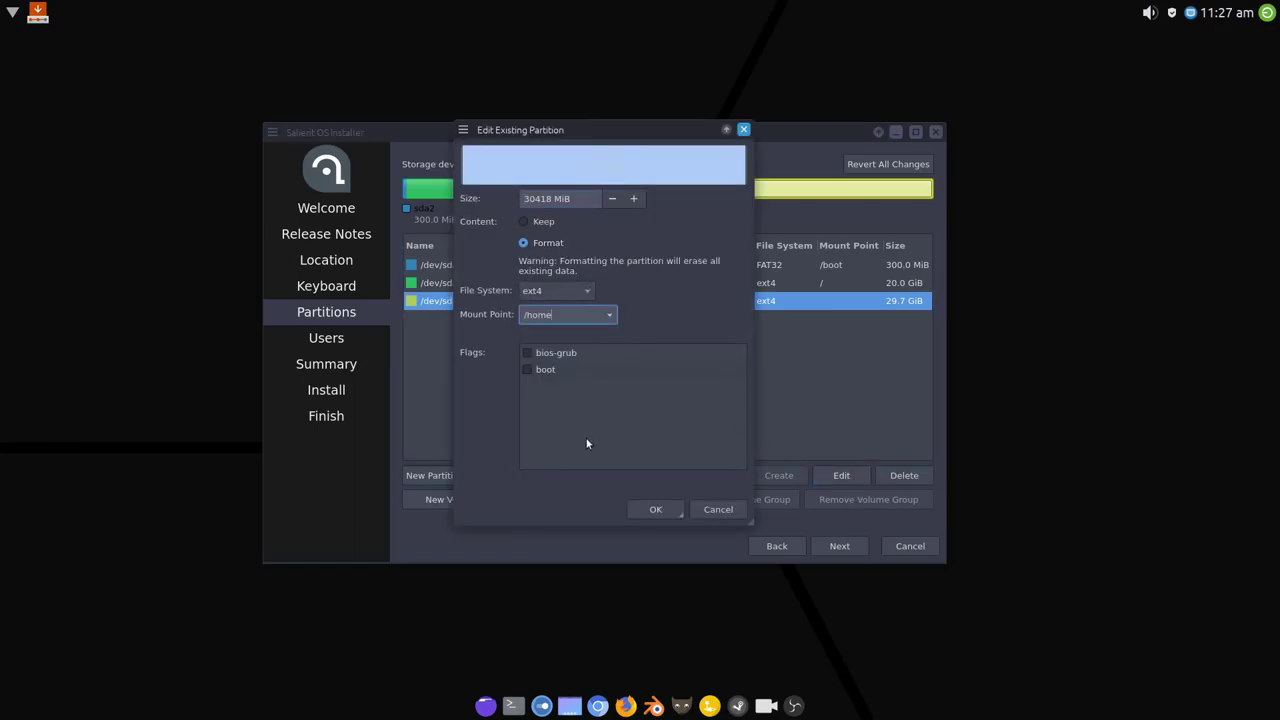
{"action": "left_click", "coordinate": [655, 510]}
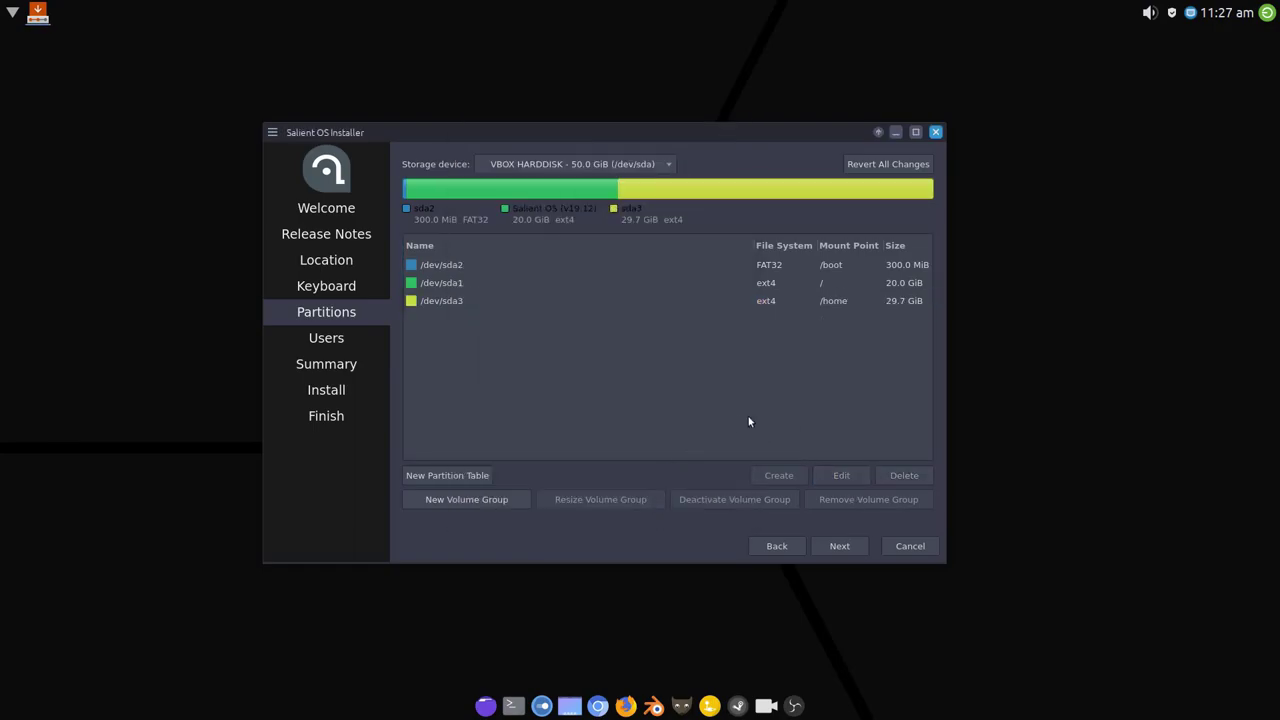
Dismiss the EFI warning and enter the user's name, computer name salientos and the password twice.
{"action": "left_click", "coordinate": [836, 547]}
{"action": "left_click", "coordinate": [600, 375]}
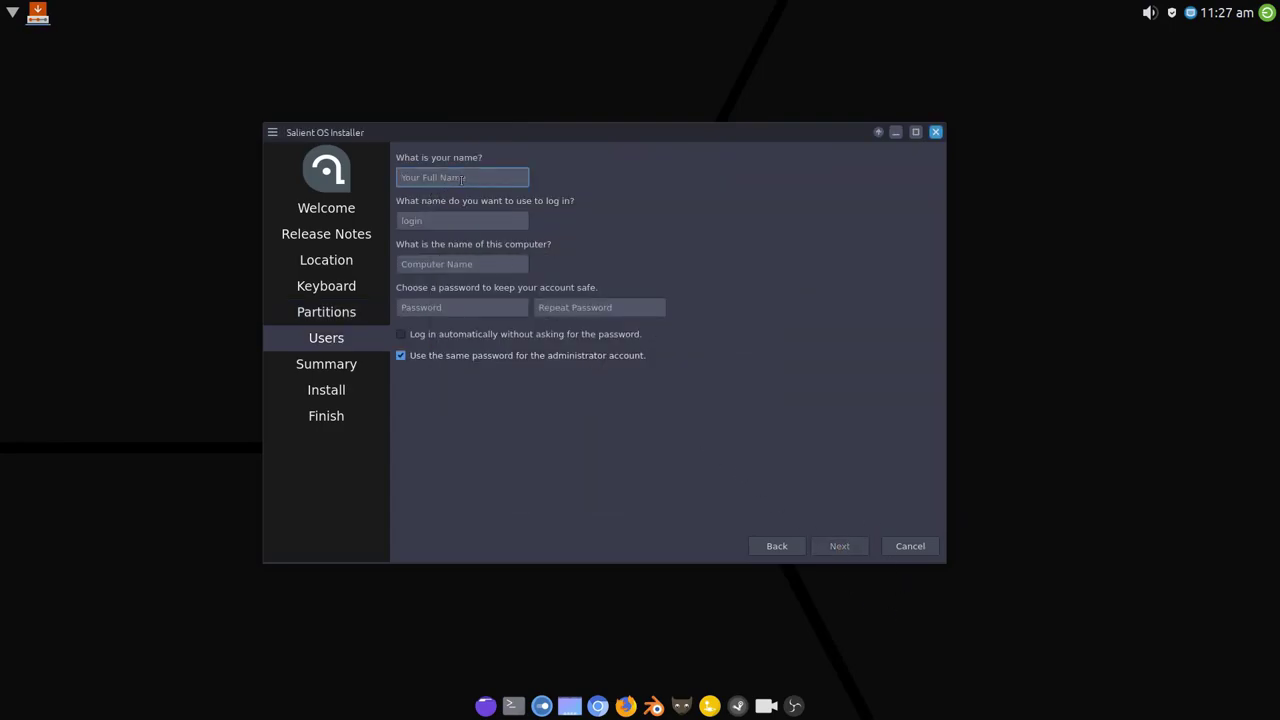
{"action": "type", "text": "silent"}
{"action": "key", "text": "Tab"}
{"action": "key", "text": "Tab"}
{"action": "type", "text": "salientos"}
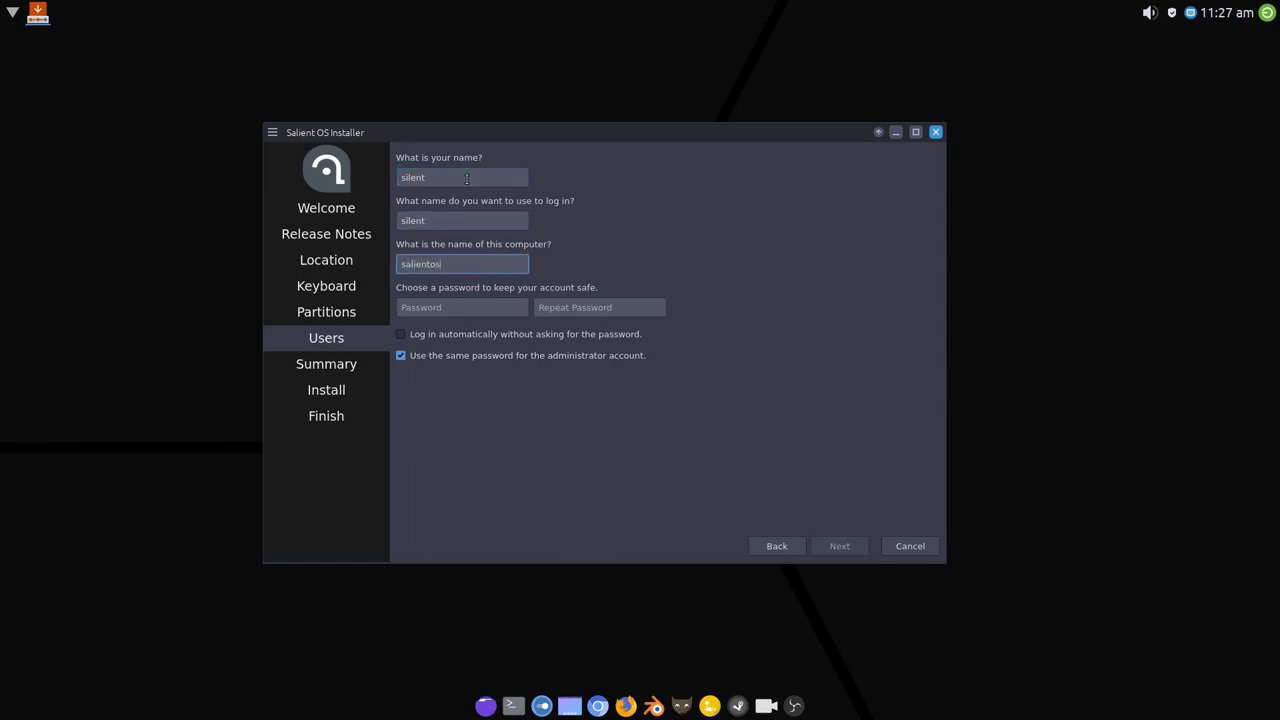
{"action": "key", "text": "Tab"}
{"action": "key", "text": "Tab"}
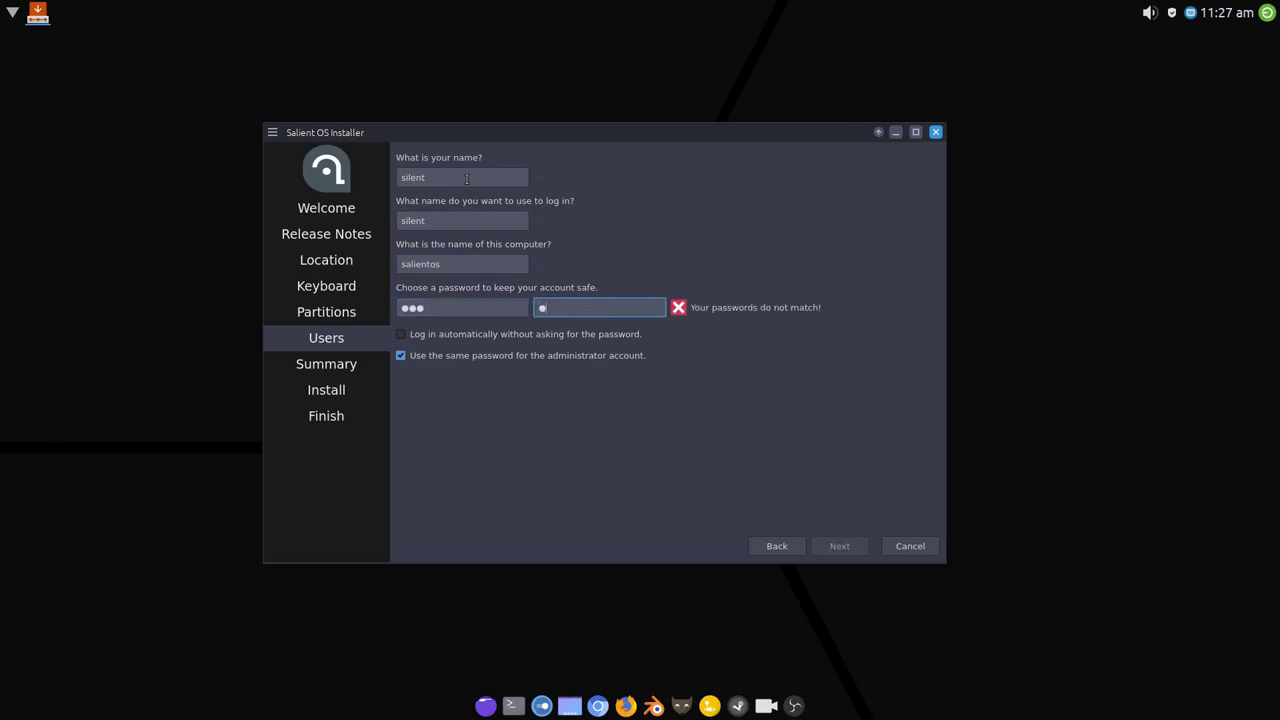
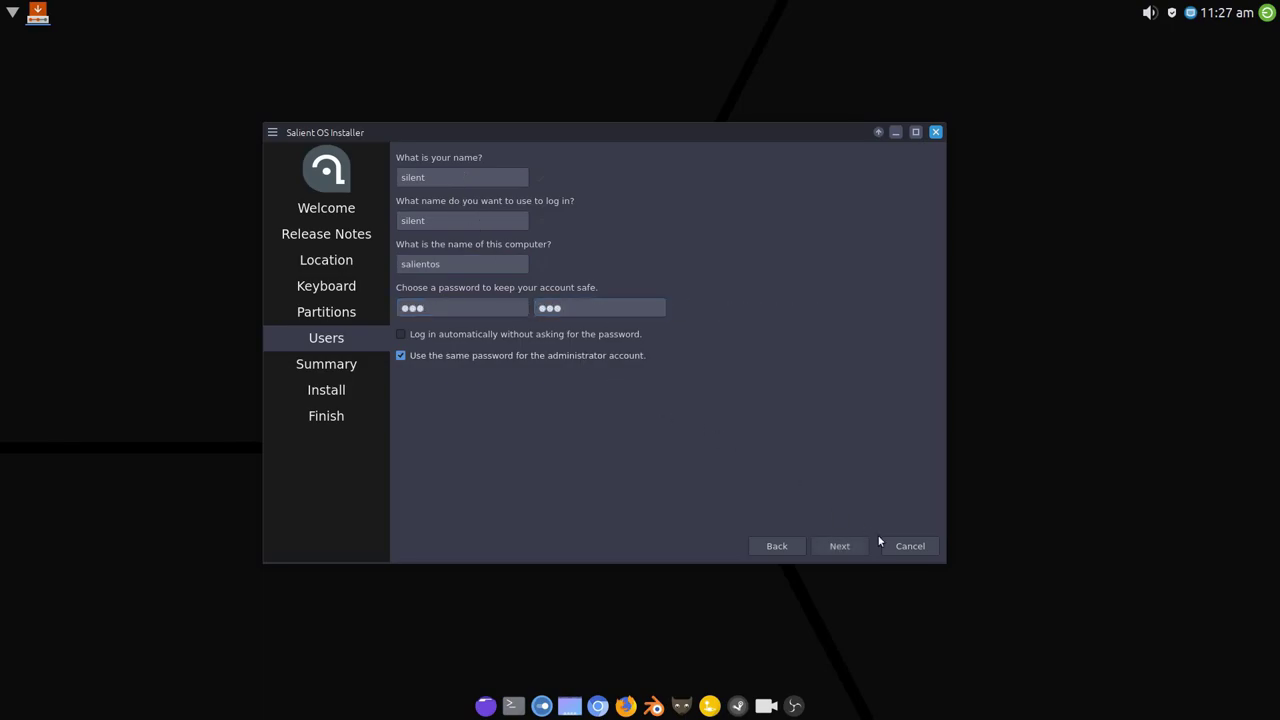
Start installing Salient OS v19.12, confirming the irreversible disk changes.
{"action": "left_click", "coordinate": [850, 547]}
{"action": "left_click", "coordinate": [850, 546]}
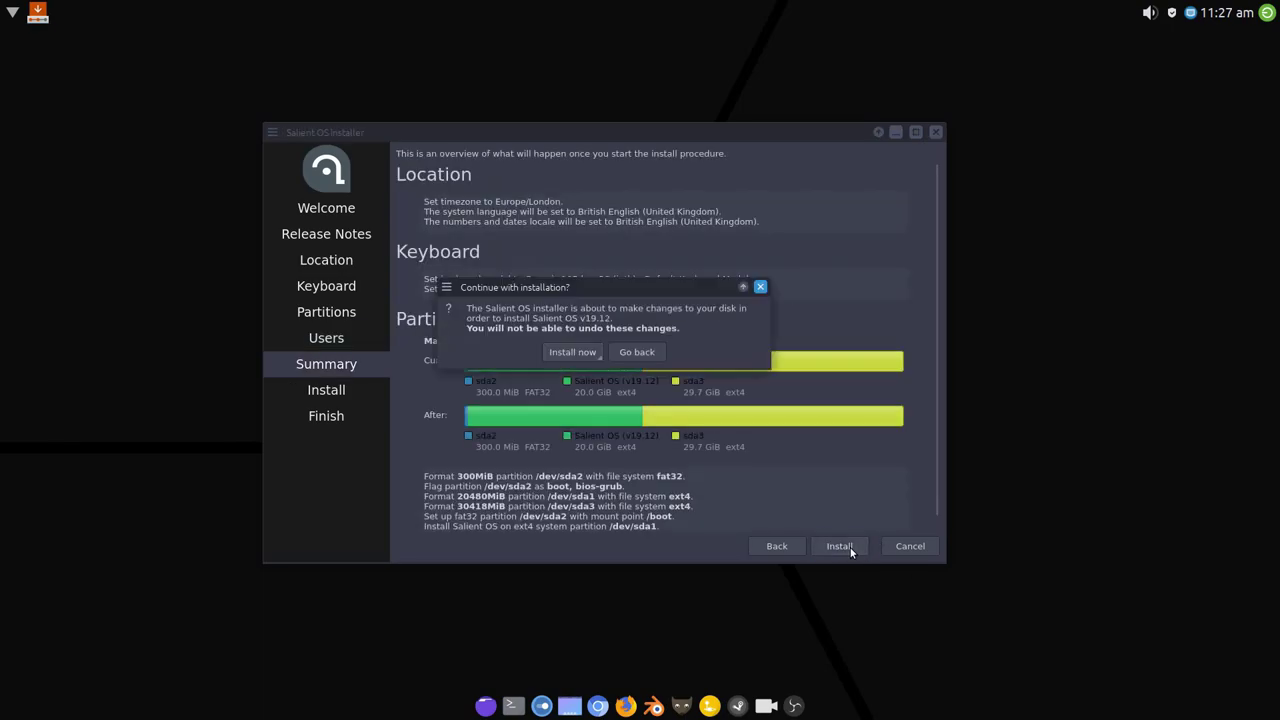
{"action": "left_click", "coordinate": [598, 356]}
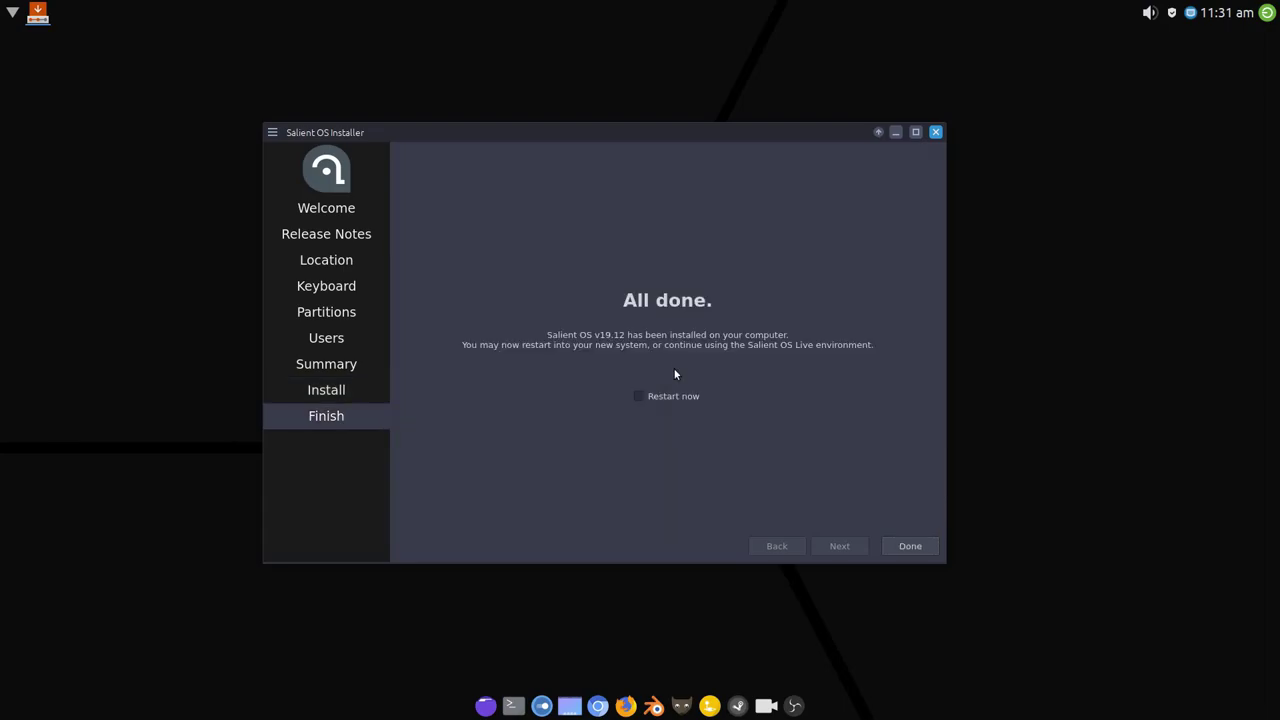
Close the finished installer and shut down the live system from the power menu.
{"action": "left_click", "coordinate": [910, 546]}
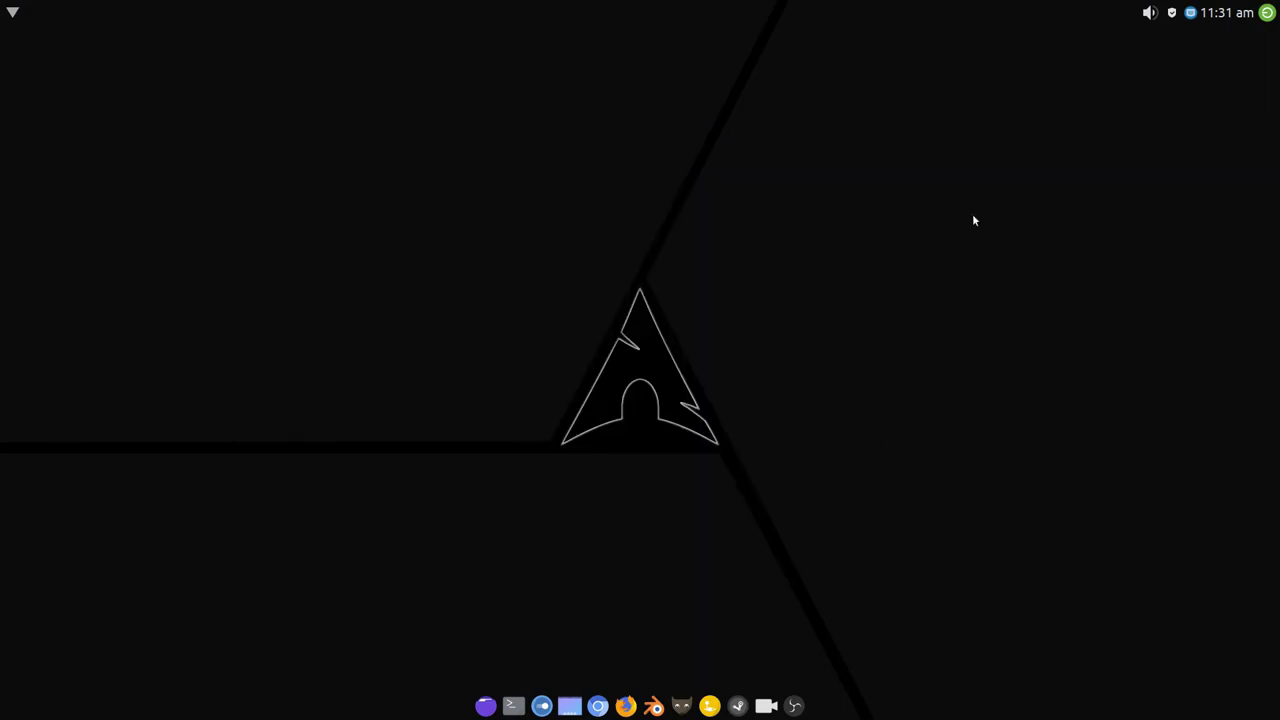
{"action": "left_click", "coordinate": [1267, 13]}
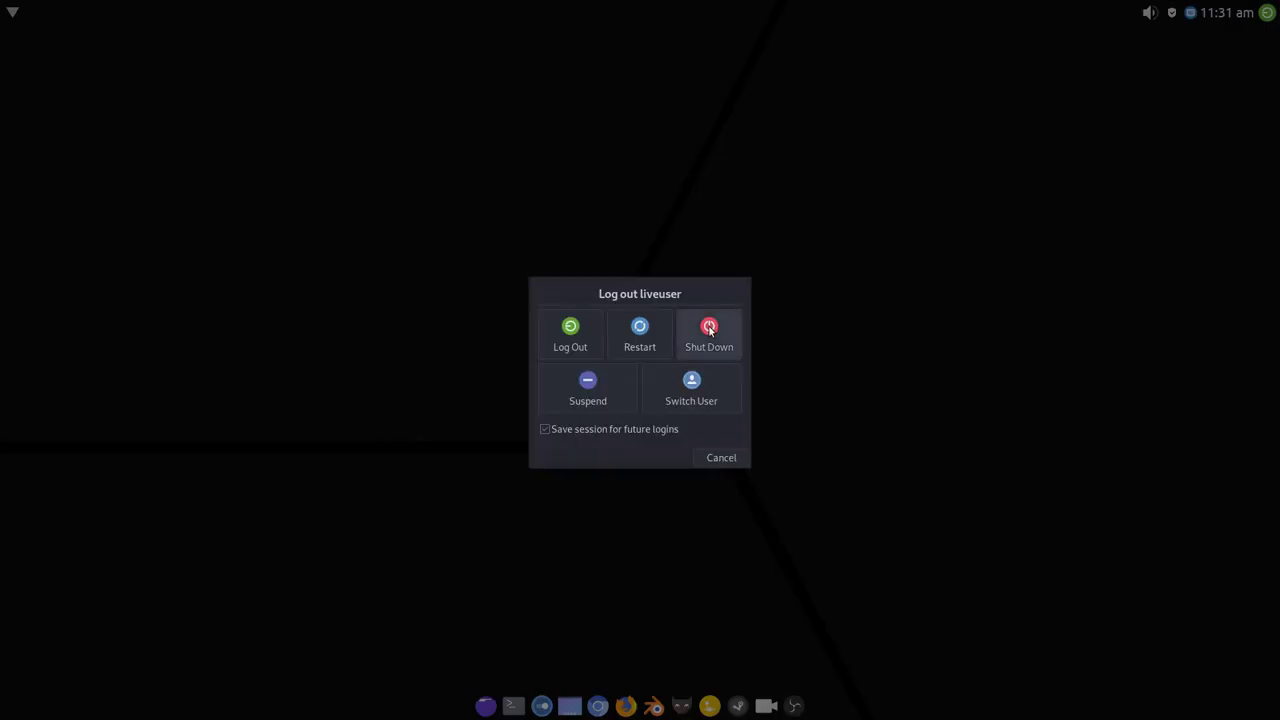
{"action": "left_click", "coordinate": [709, 330]}
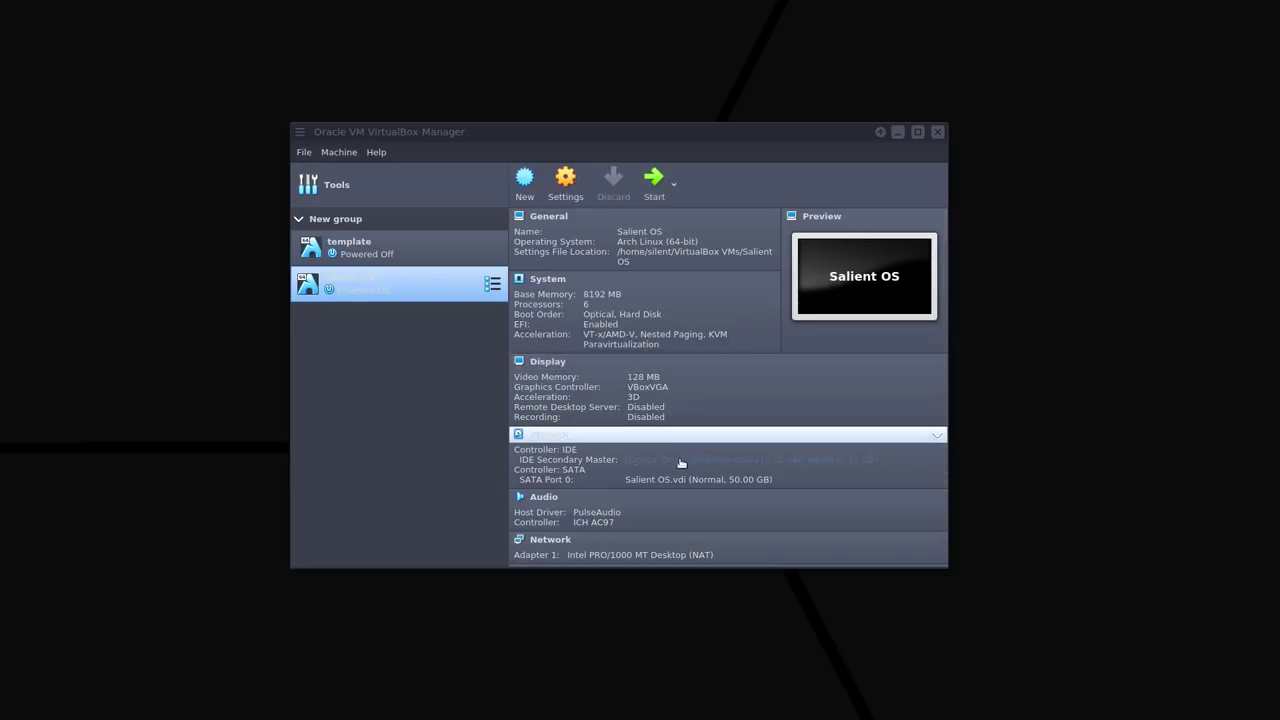
Remove the installer ISO from the IDE optical drive and start the Salient OS virtual machine.
{"action": "left_click", "coordinate": [680, 462]}
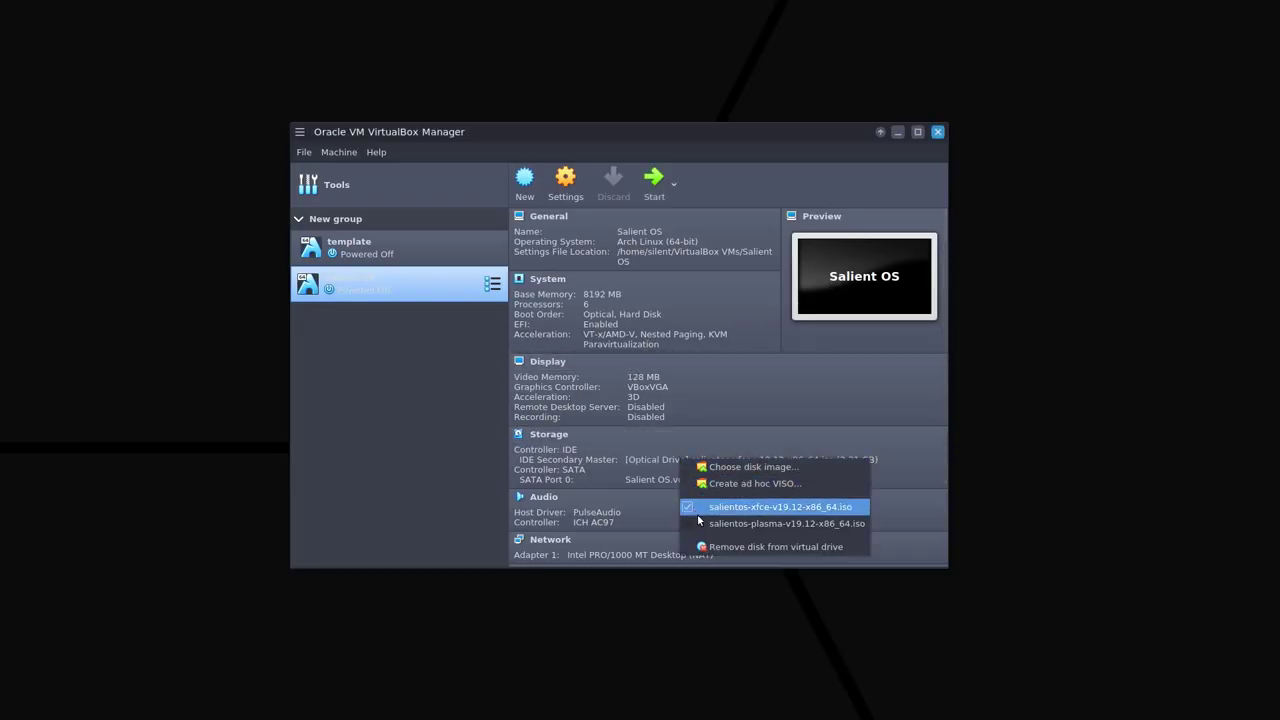
{"action": "left_click", "coordinate": [714, 545]}
{"action": "left_click", "coordinate": [652, 182]}
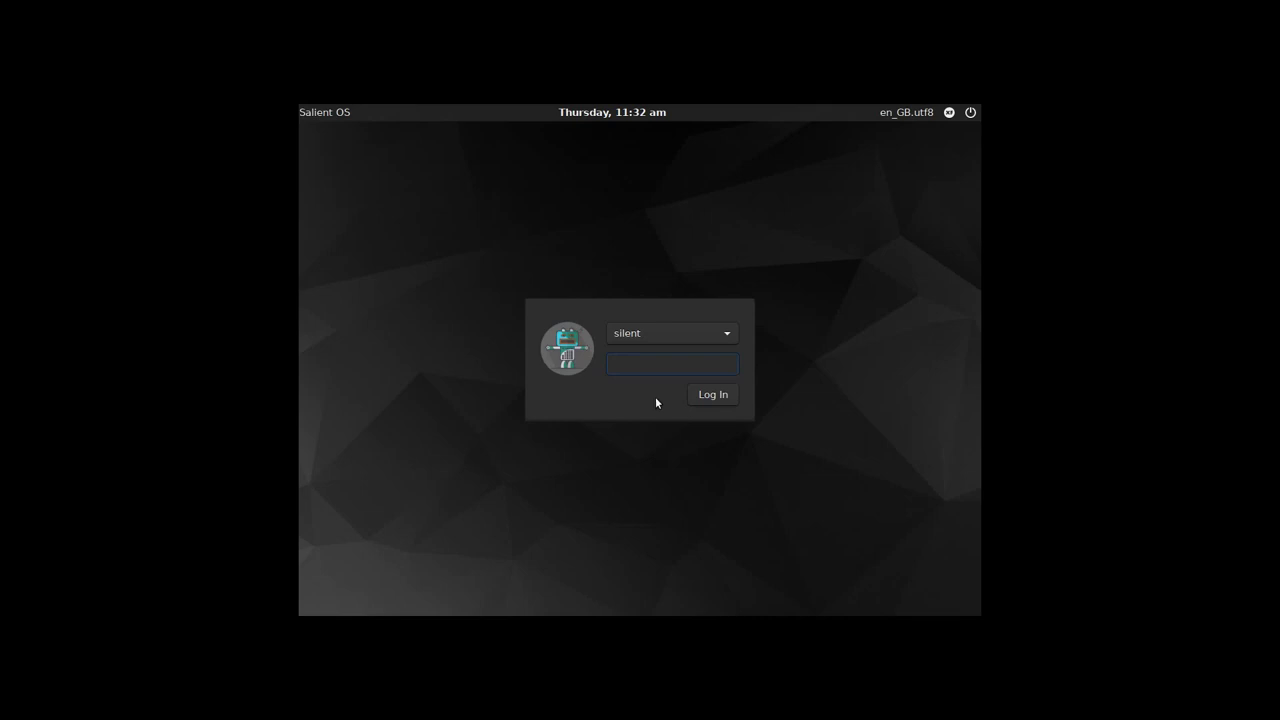
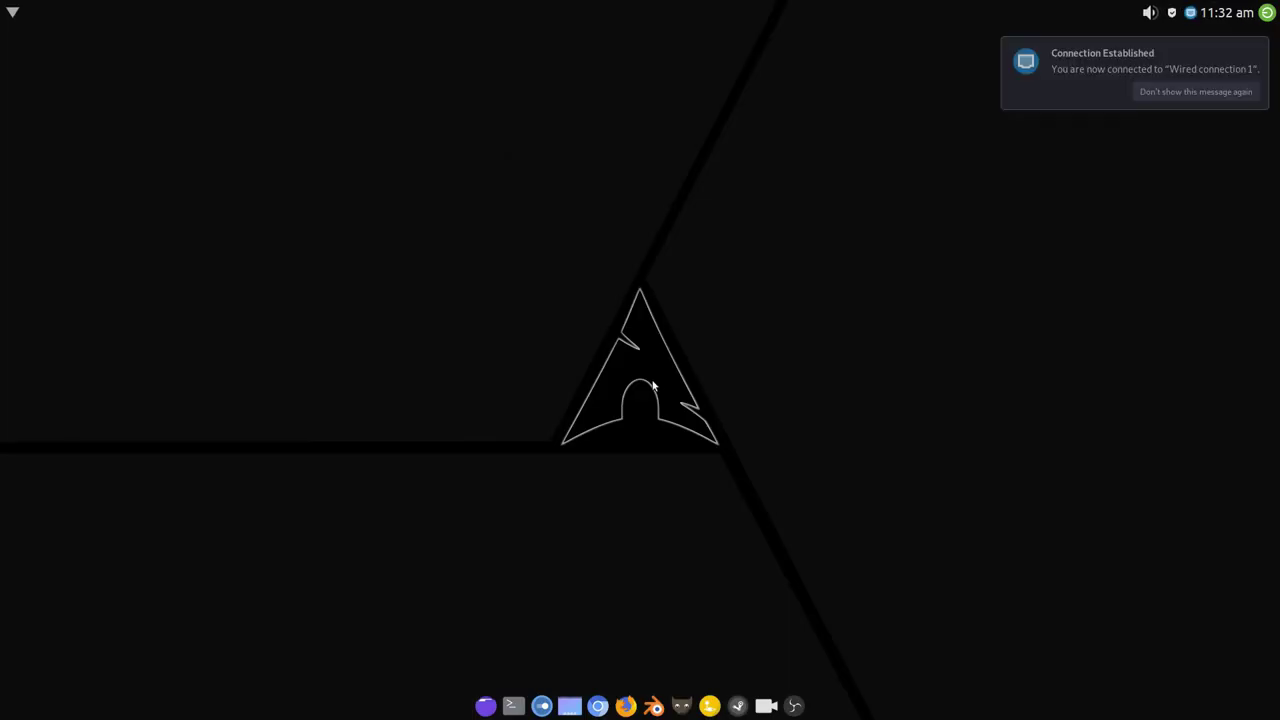
Enter the login password and permanently suppress the Connection Established notification.
{"action": "left_click", "coordinate": [1191, 92]}
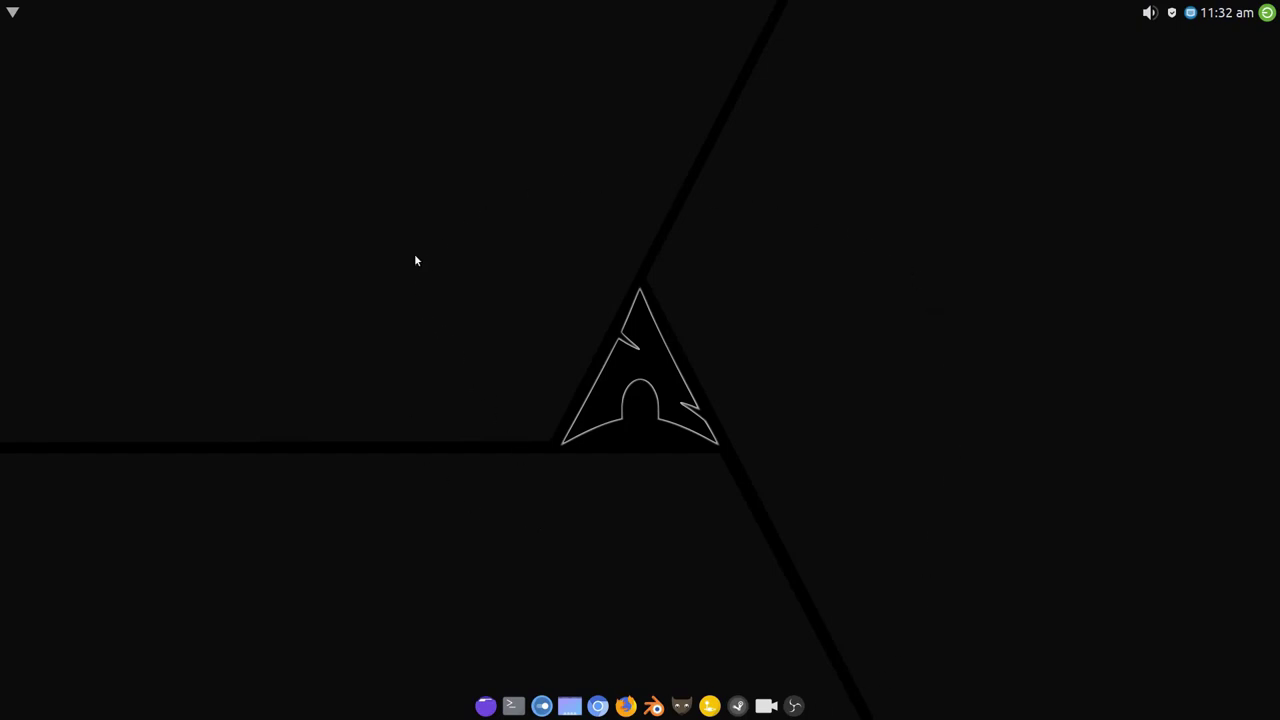
{"action": "right_click", "coordinate": [418, 293]}
{"action": "mouse_move", "coordinate": [520, 408]}
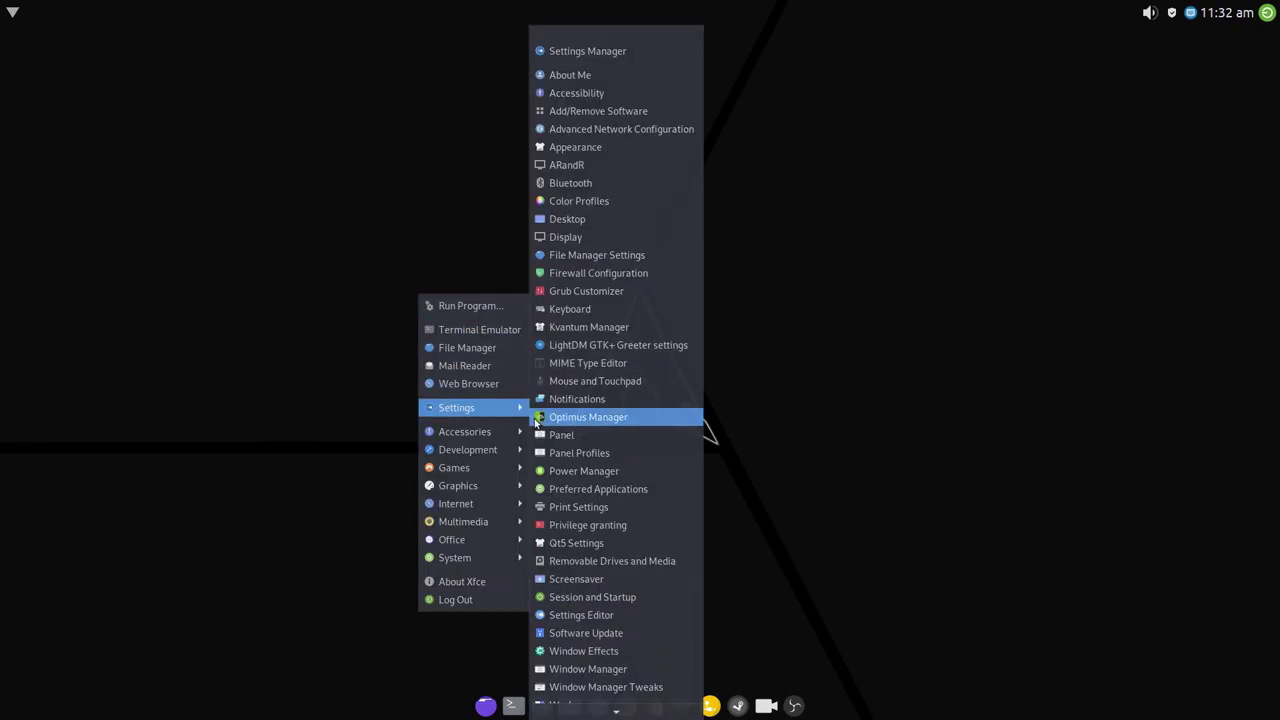
{"action": "left_click", "coordinate": [633, 218]}
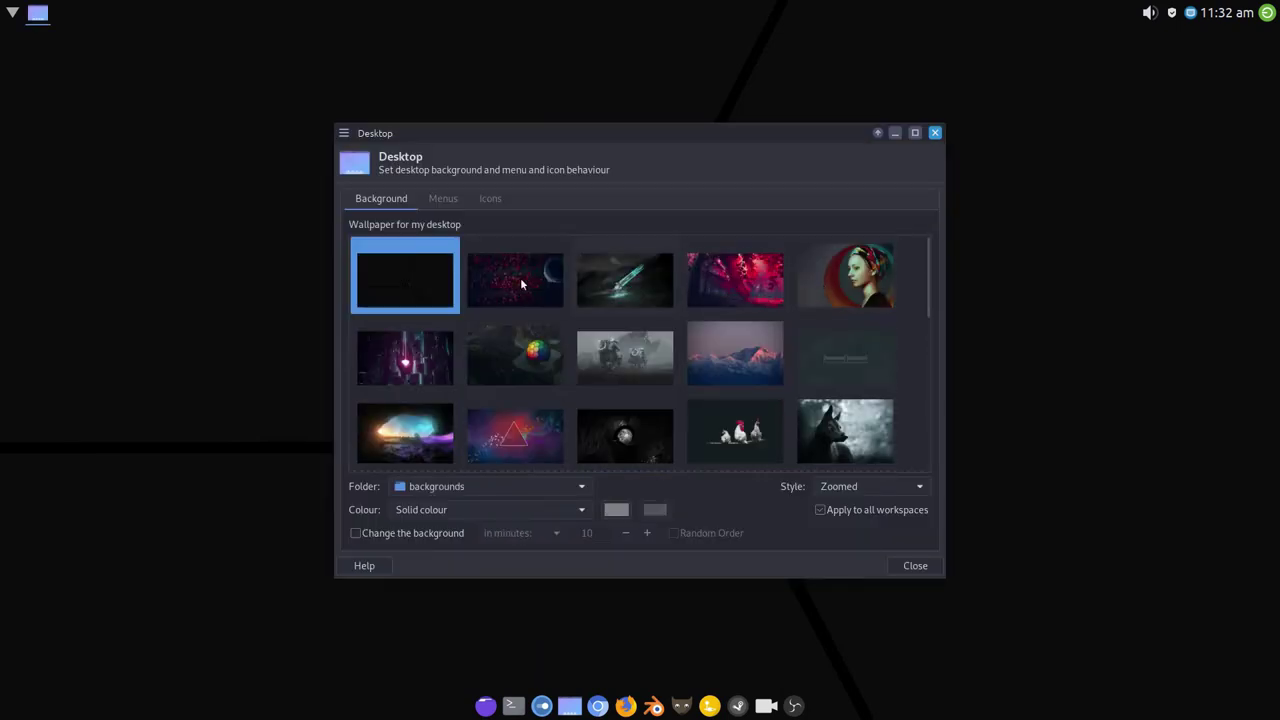
{"action": "left_click_drag", "start_coordinate": [927, 252], "coordinate": [934, 131]}
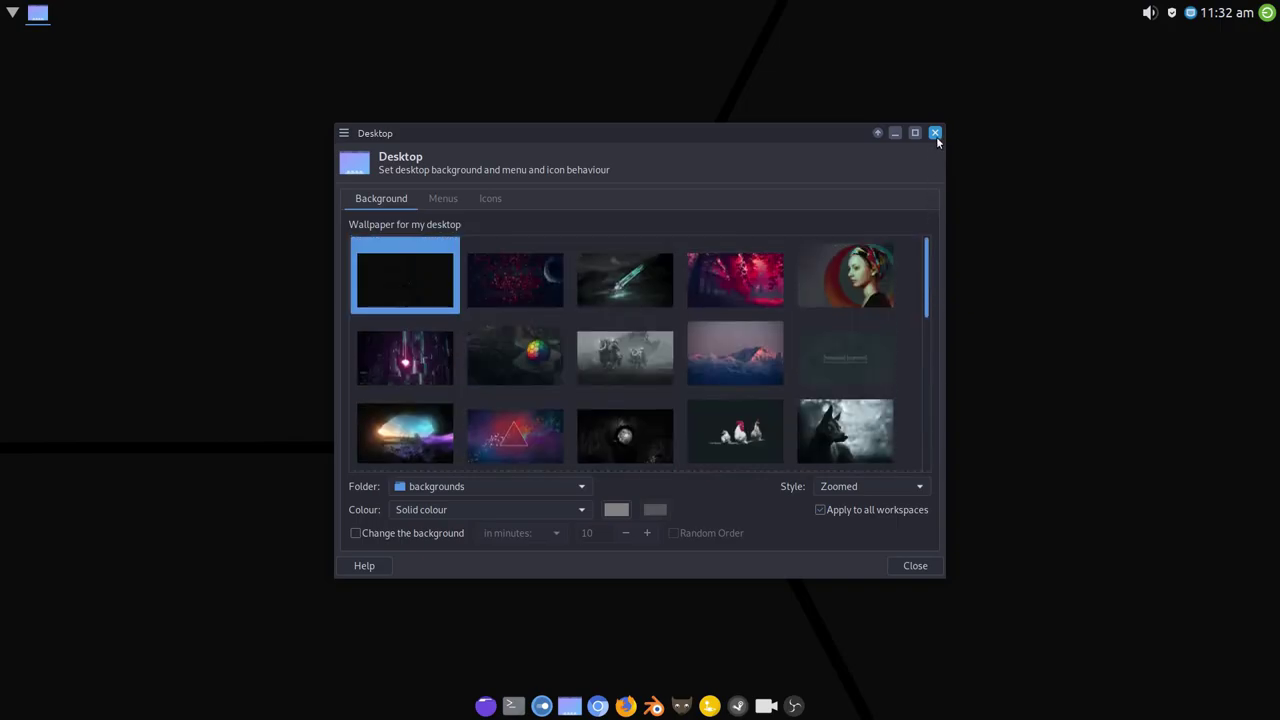
{"action": "left_click", "coordinate": [914, 566]}
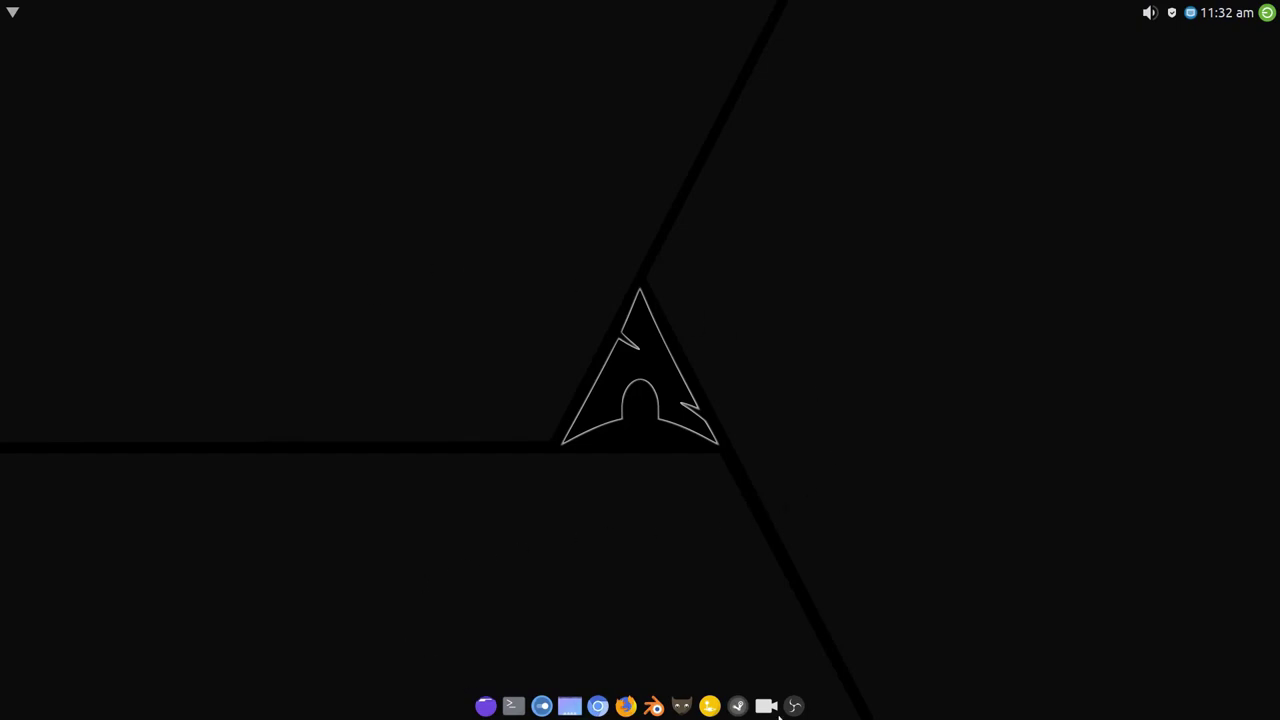
{"action": "left_click", "coordinate": [542, 707]}
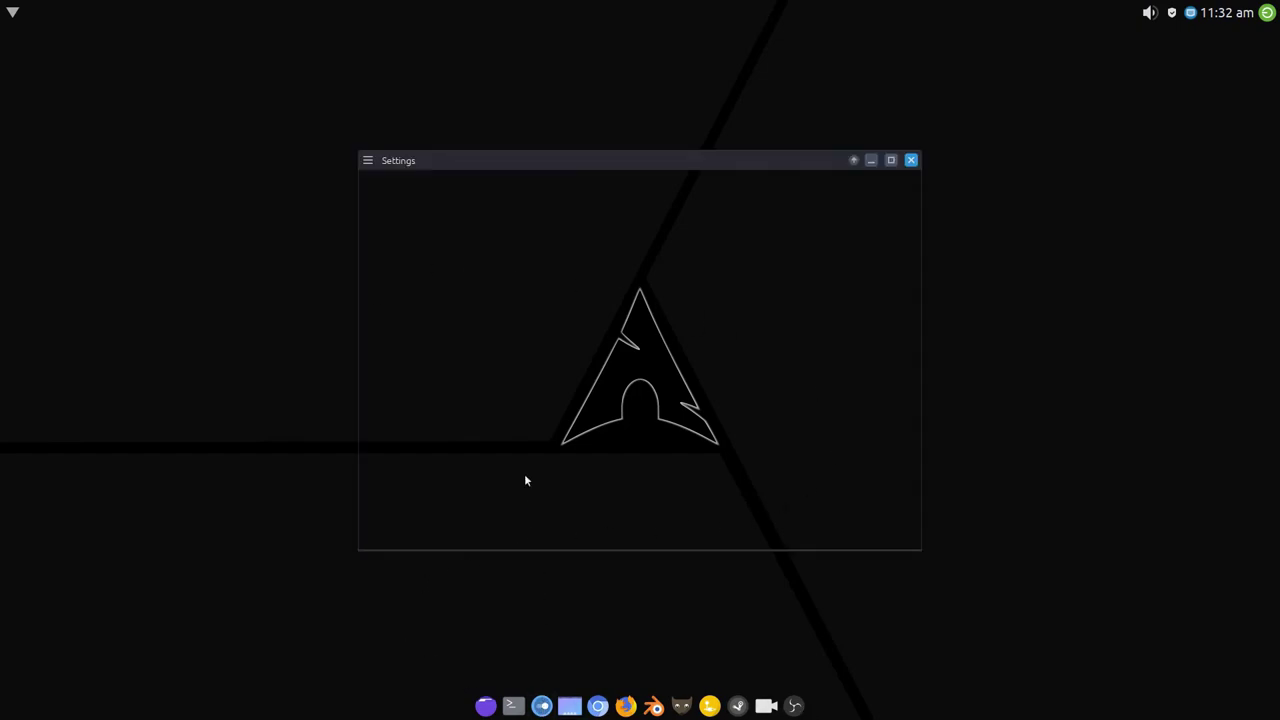
{"action": "left_click", "coordinate": [527, 251]}
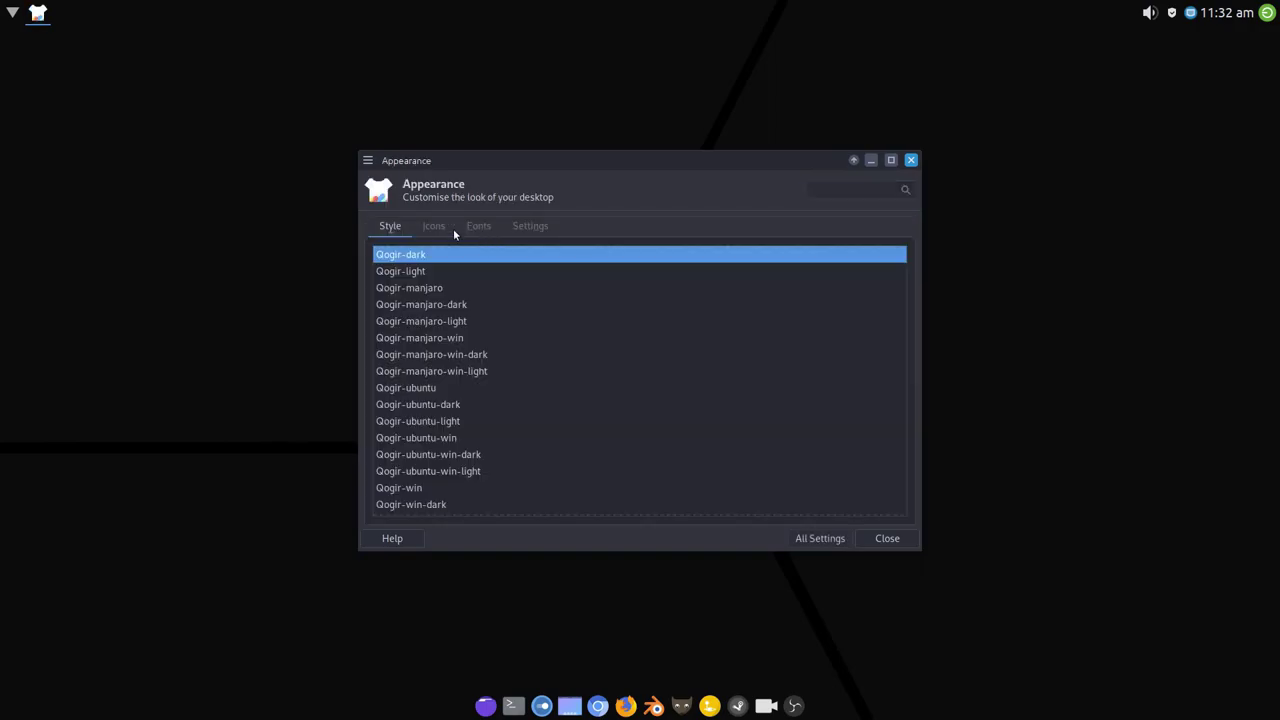
{"action": "left_click", "coordinate": [440, 227]}
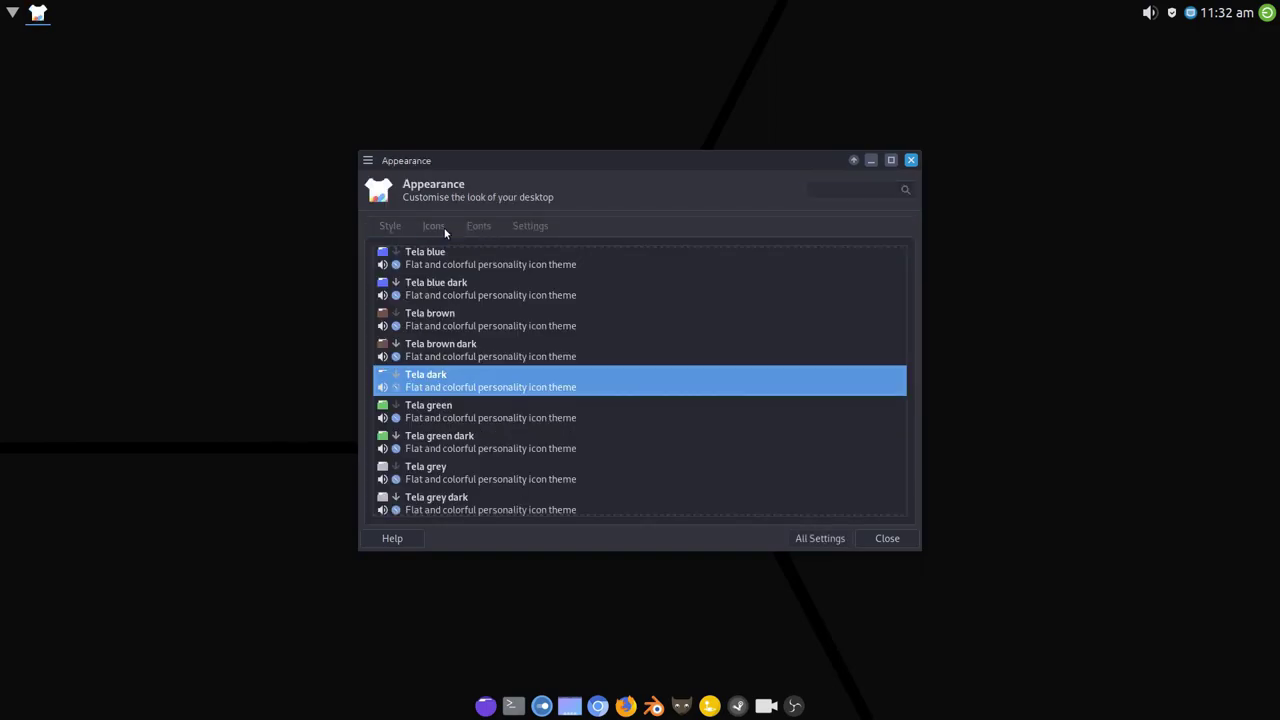
{"action": "left_click", "coordinate": [390, 226]}
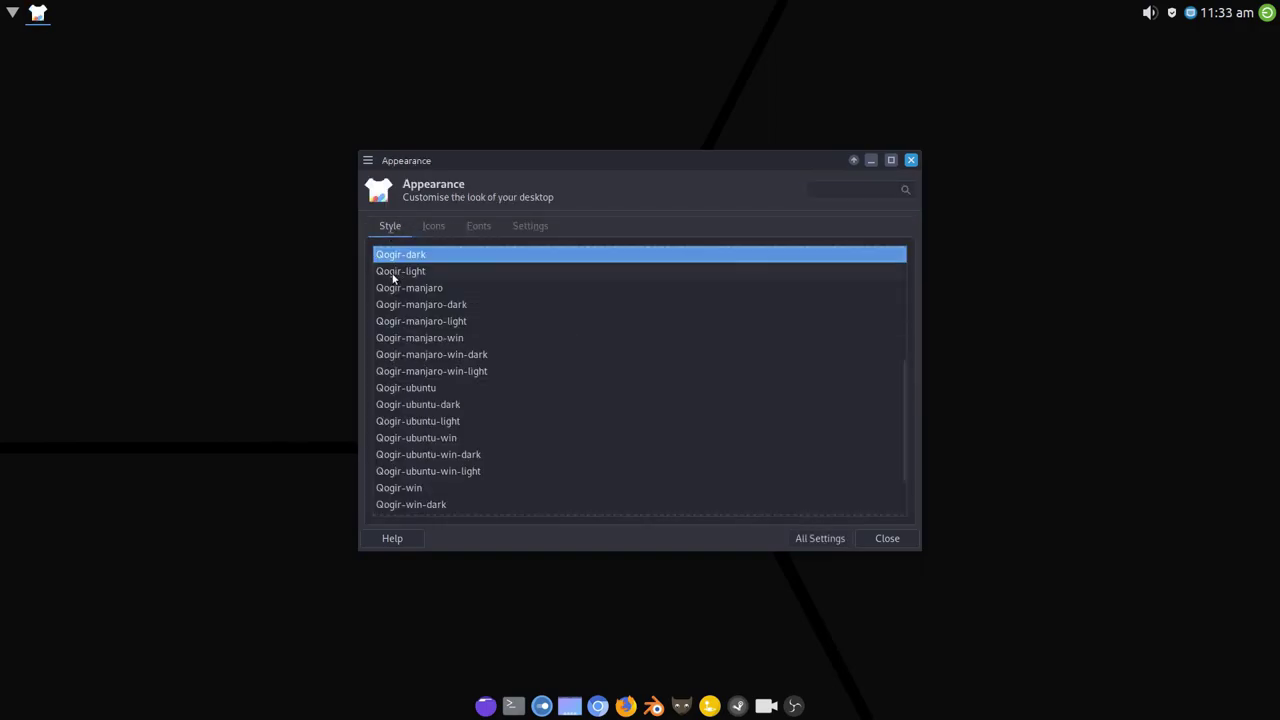
{"action": "left_click", "coordinate": [812, 537]}
{"action": "left_click", "coordinate": [806, 328]}
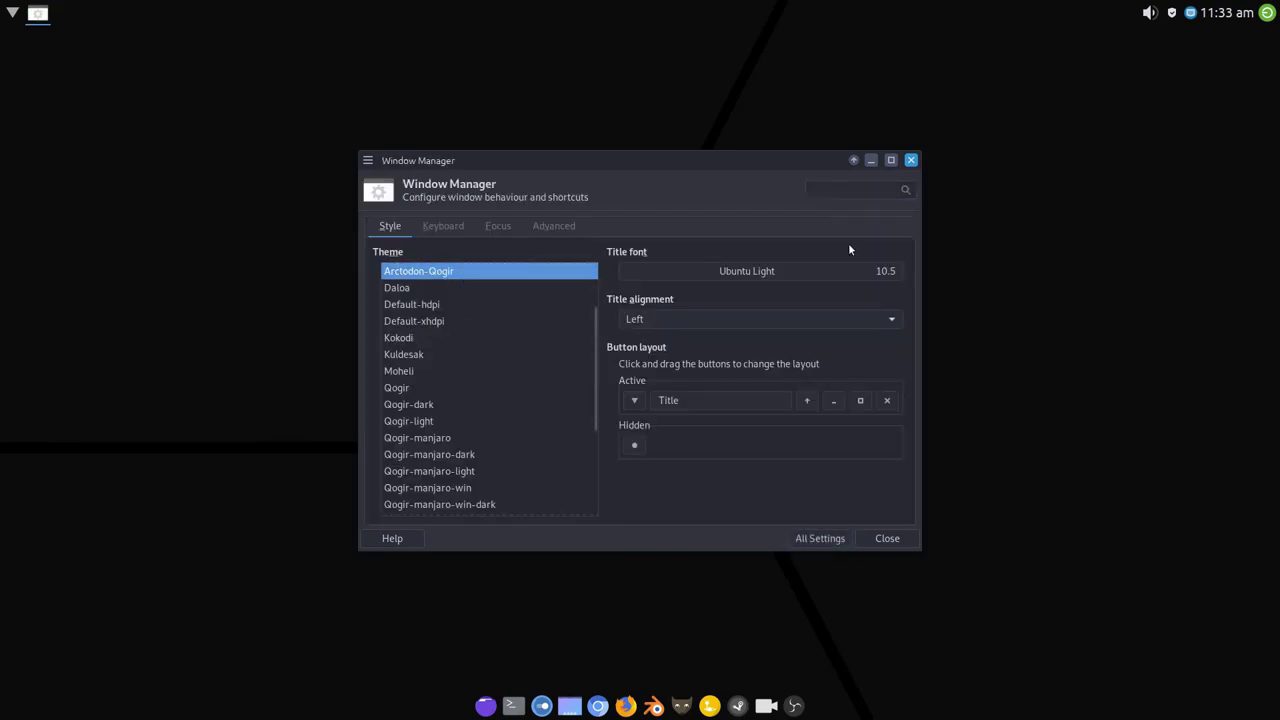
{"action": "left_click", "coordinate": [820, 538]}
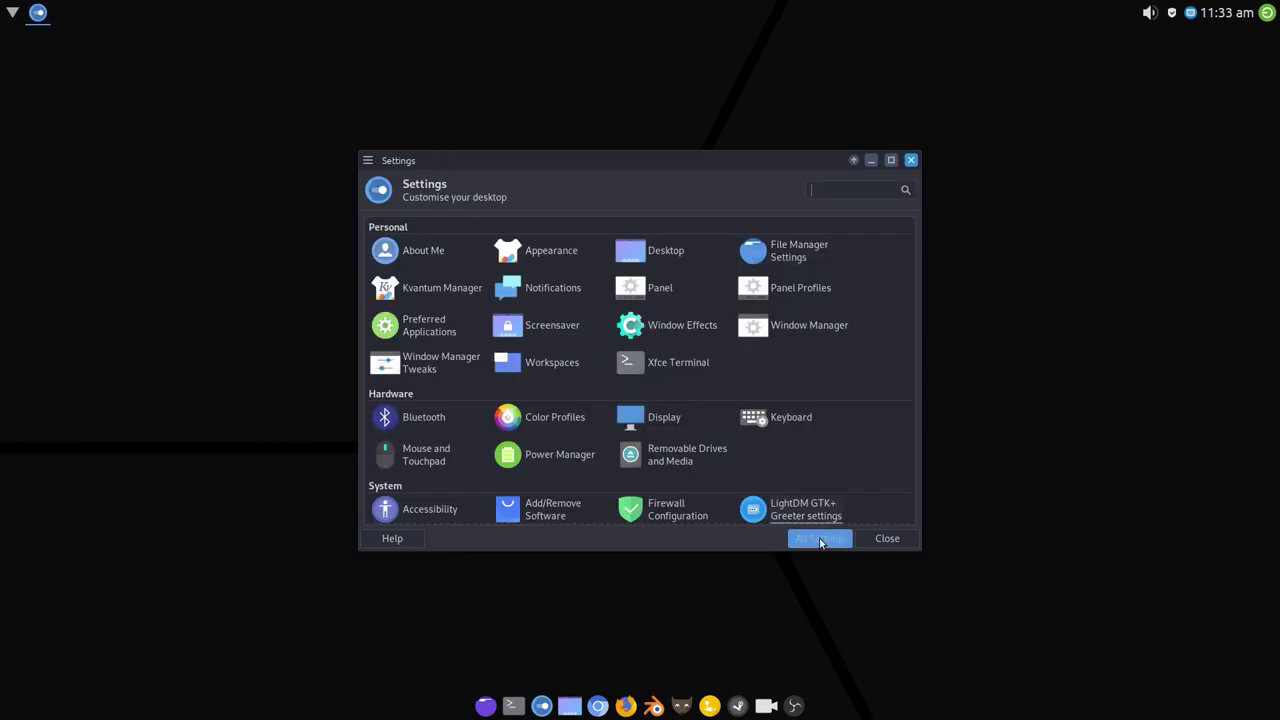
{"action": "left_click", "coordinate": [886, 538]}
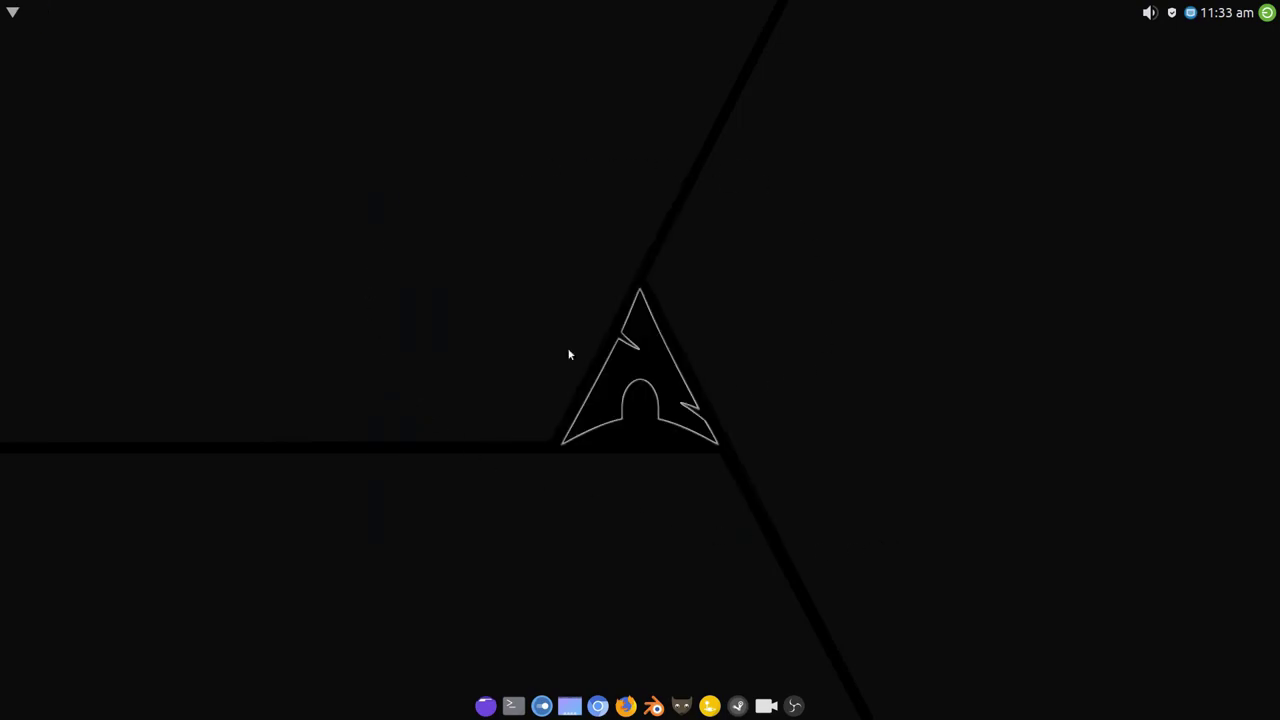
{"action": "right_click", "coordinate": [467, 151]}
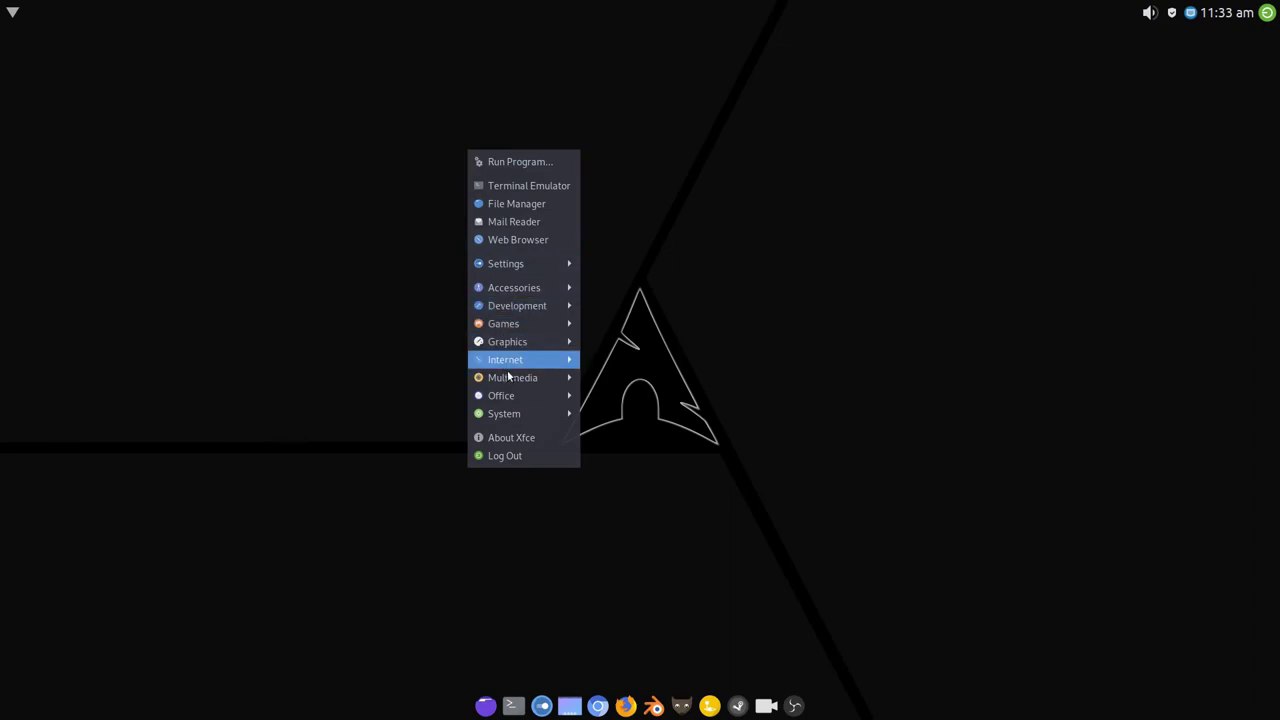
{"action": "mouse_move", "coordinate": [525, 379]}
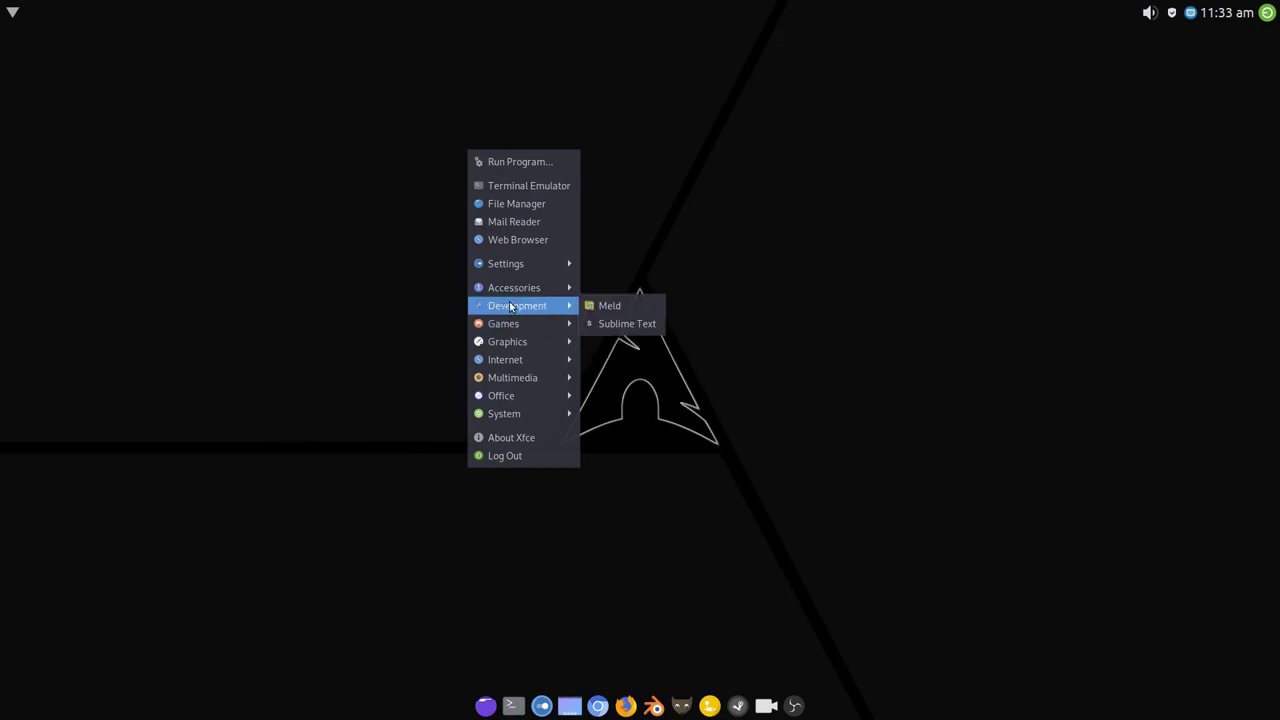
{"action": "mouse_move", "coordinate": [508, 289]}
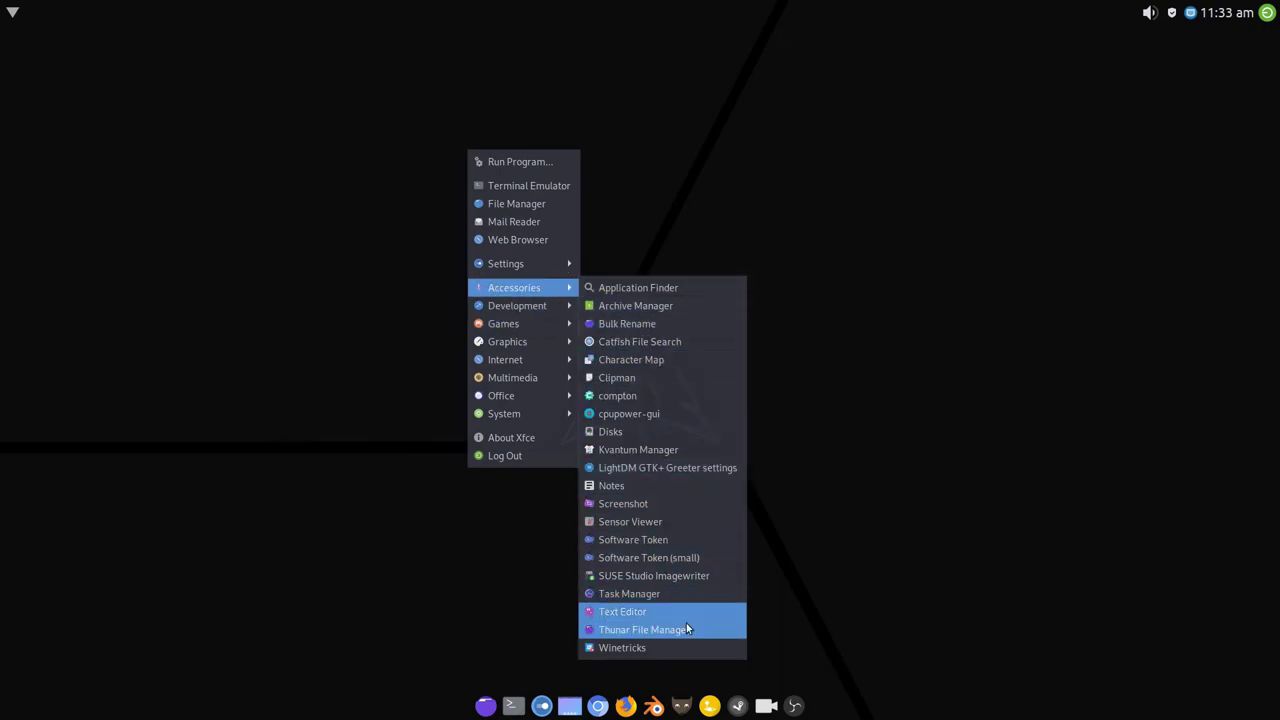
{"action": "left_click", "coordinate": [837, 197]}
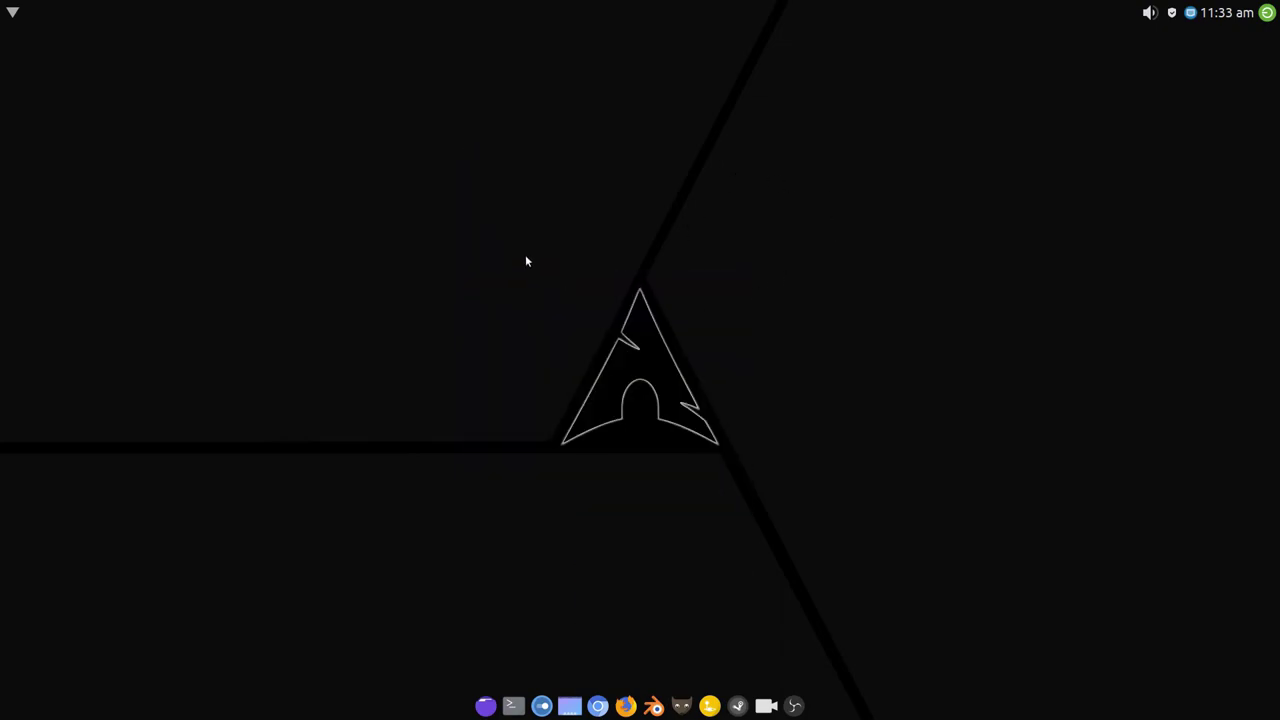
{"action": "right_click", "coordinate": [458, 178]}
{"action": "mouse_move", "coordinate": [512, 290]}
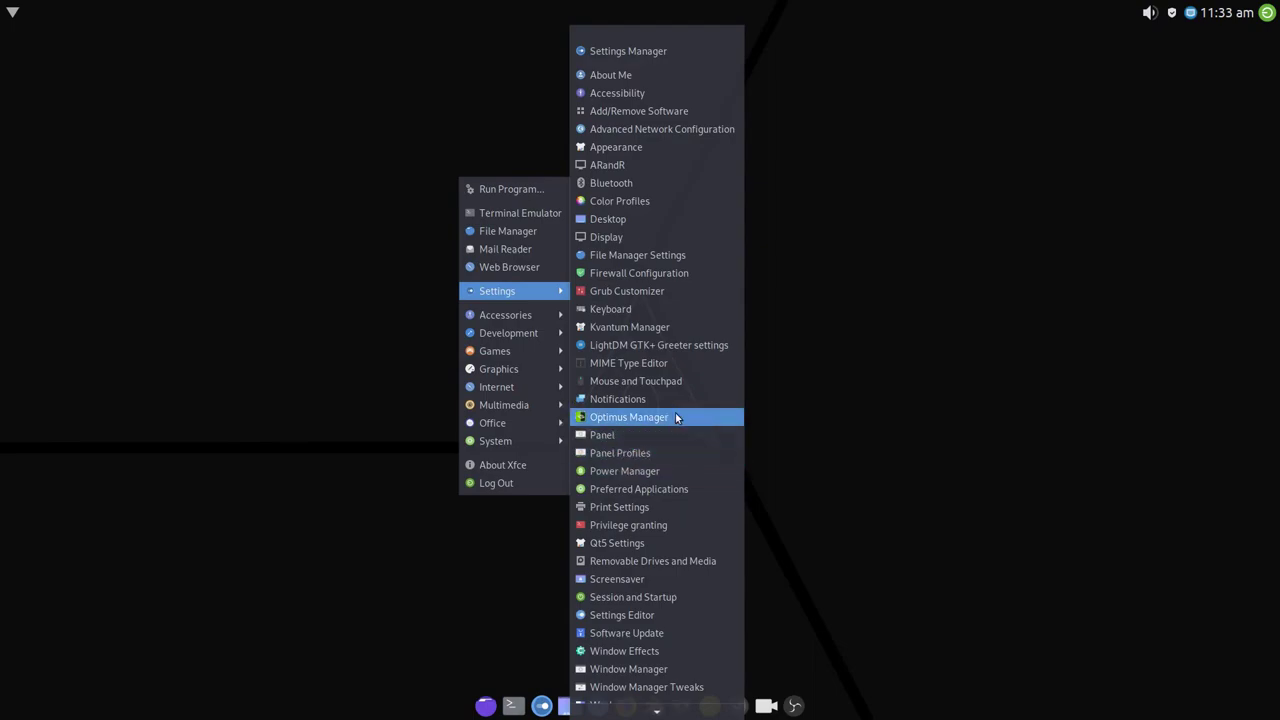
{"action": "left_click", "coordinate": [882, 316]}
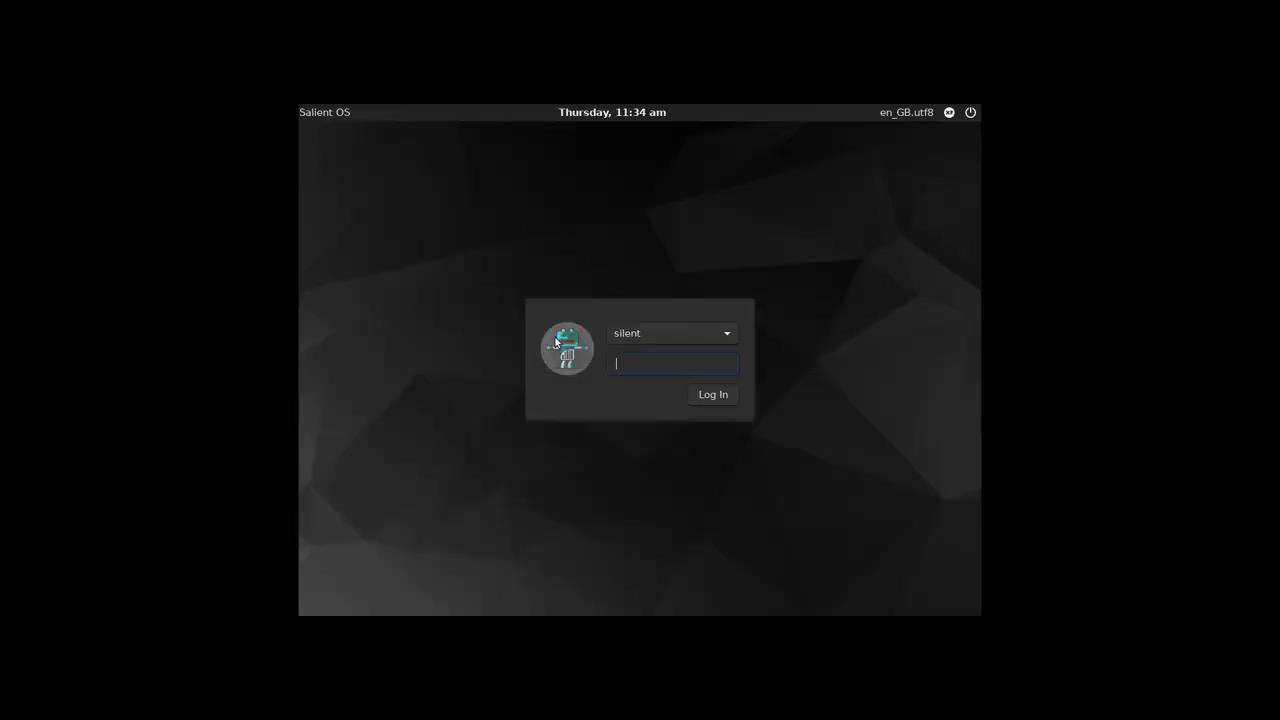
Select i3 from the login greeter's session menu.
{"action": "left_click", "coordinate": [949, 112]}
{"action": "left_click", "coordinate": [952, 147]}
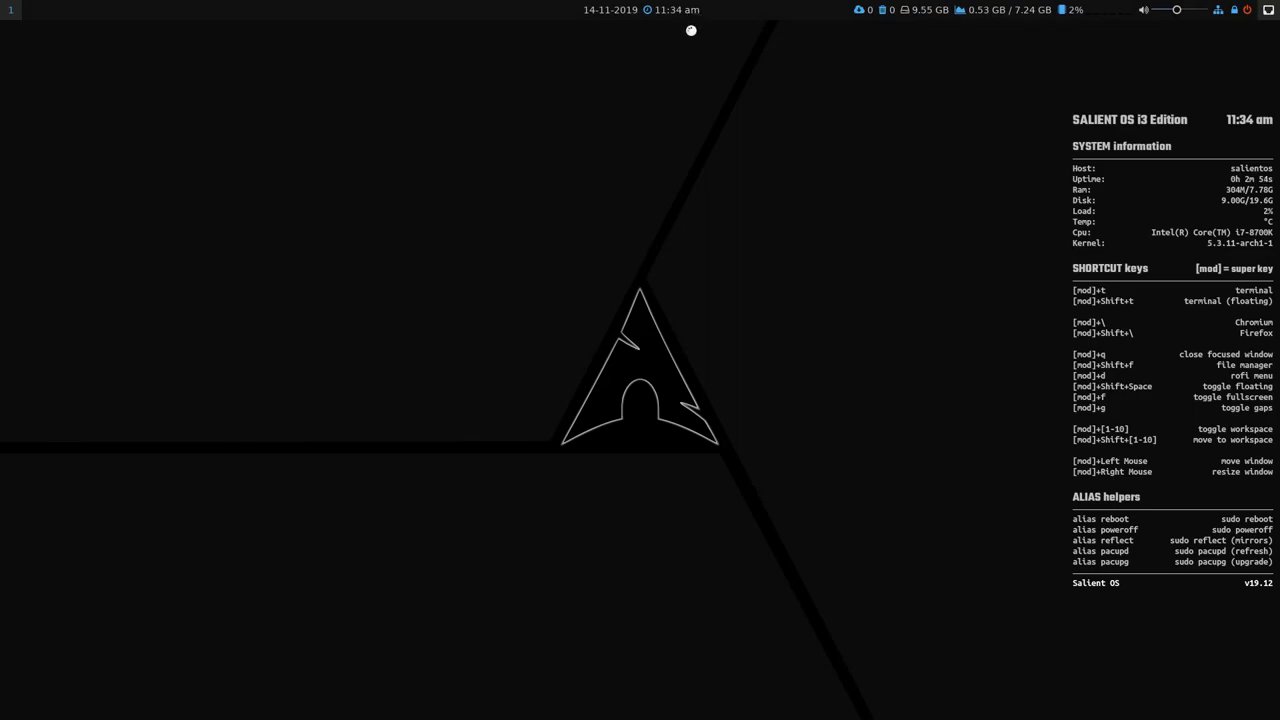
{"action": "left_click", "coordinate": [675, 17]}
{"action": "left_click", "coordinate": [683, 16]}
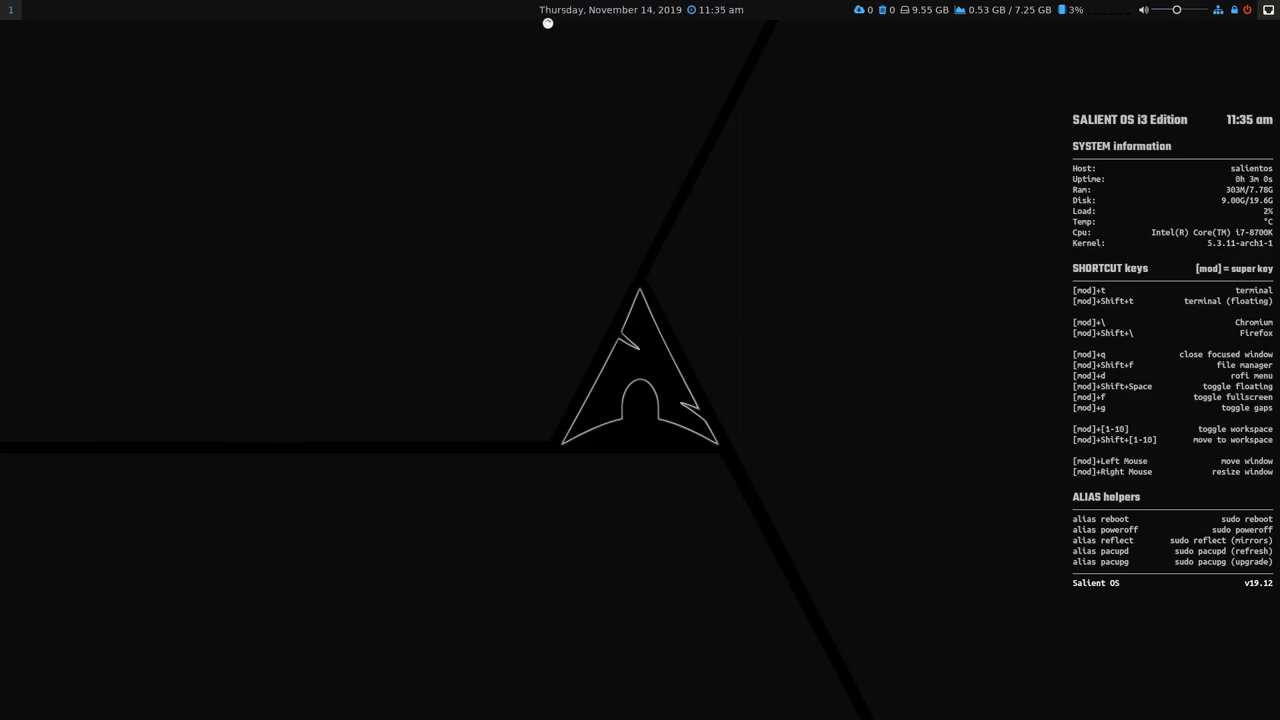
{"action": "left_click", "coordinate": [729, 16]}
{"action": "left_click", "coordinate": [612, 16]}
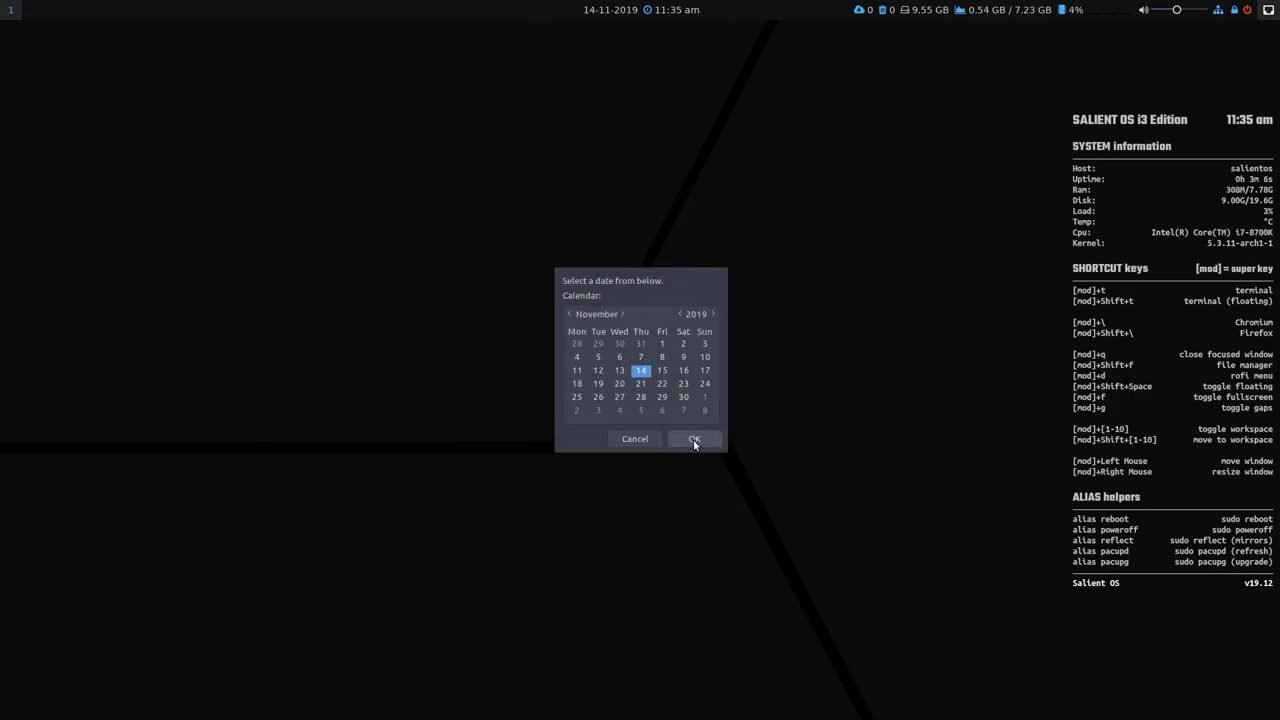
{"action": "left_click", "coordinate": [692, 439]}
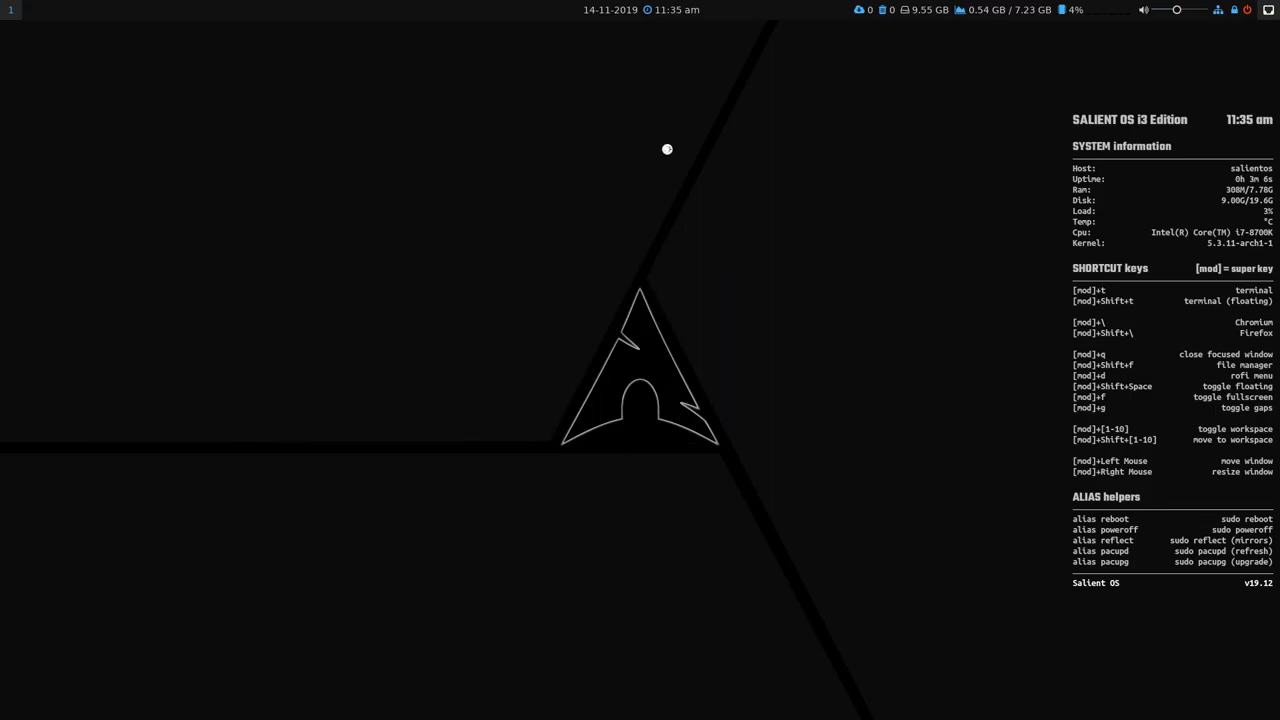
Open Pamac and check for available updates.
{"action": "left_click", "coordinate": [858, 12]}
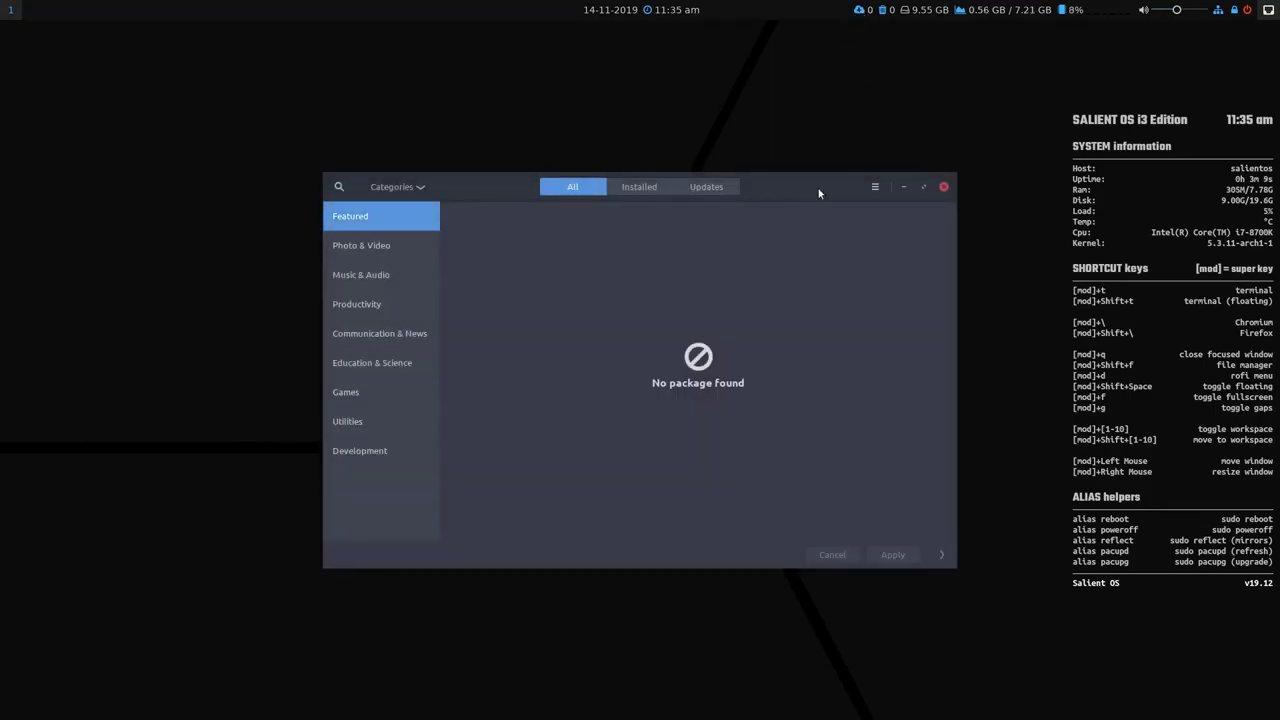
{"action": "left_click", "coordinate": [715, 162]}
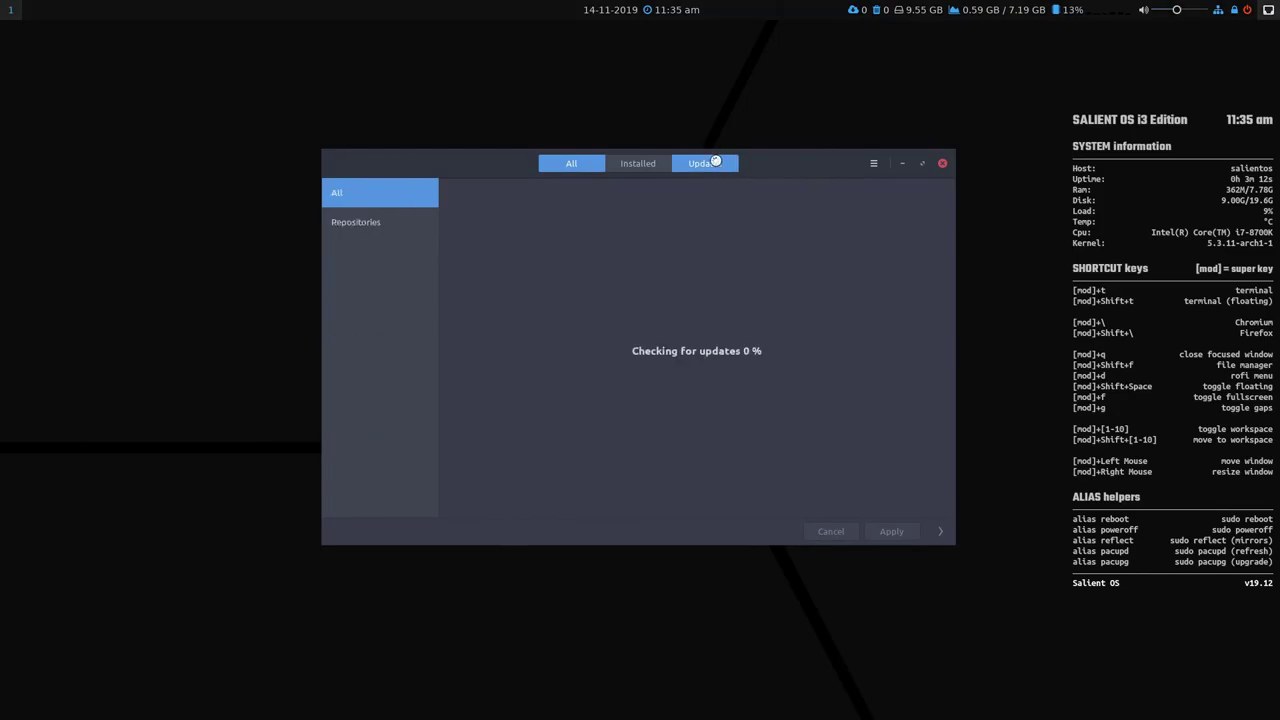
{"action": "left_click", "coordinate": [560, 164]}
Refresh the package databases with the admin password, recheck updates, and close Pamac.
{"action": "left_click", "coordinate": [873, 164]}
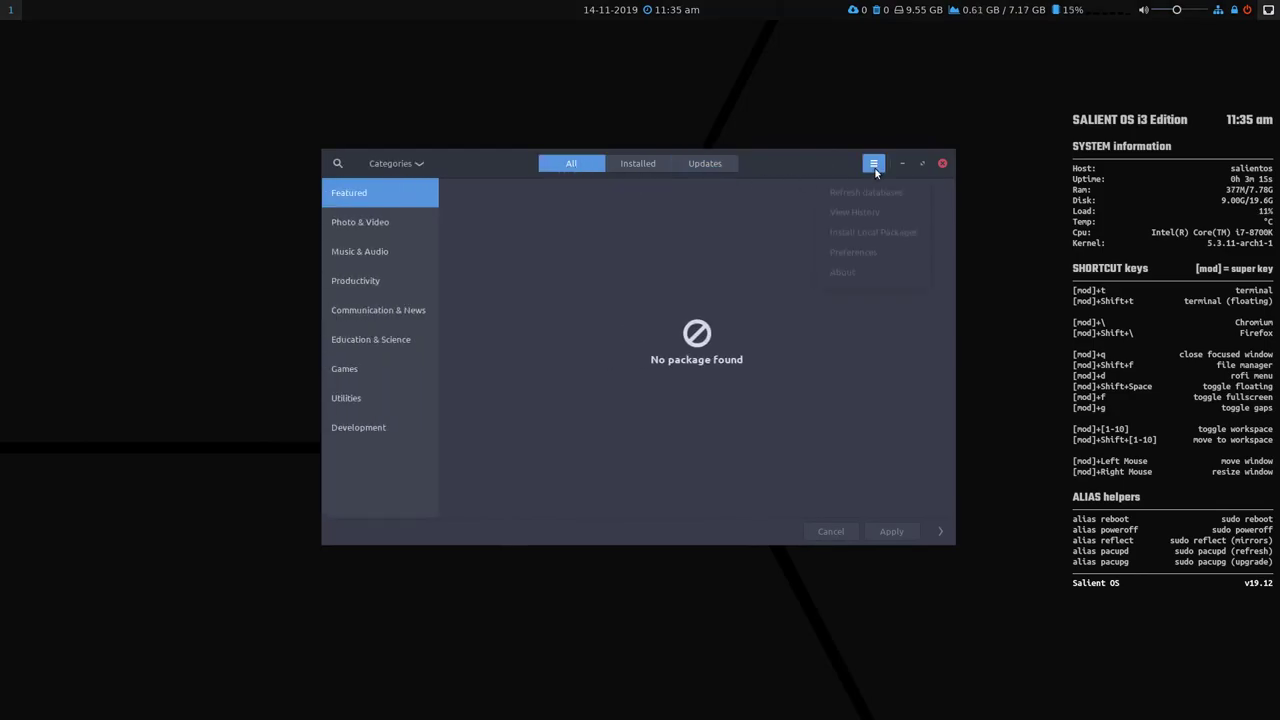
{"action": "left_click", "coordinate": [883, 195]}
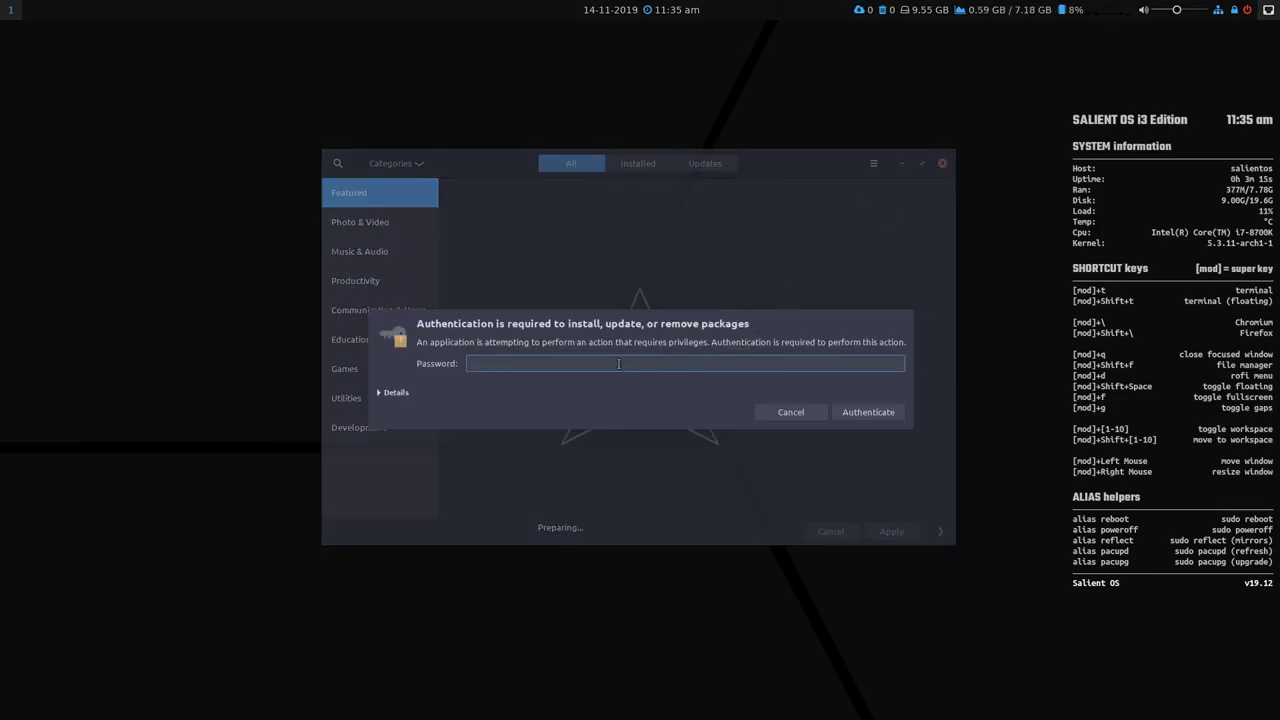
{"action": "type", "text": "***"}
{"action": "left_click", "coordinate": [869, 412]}
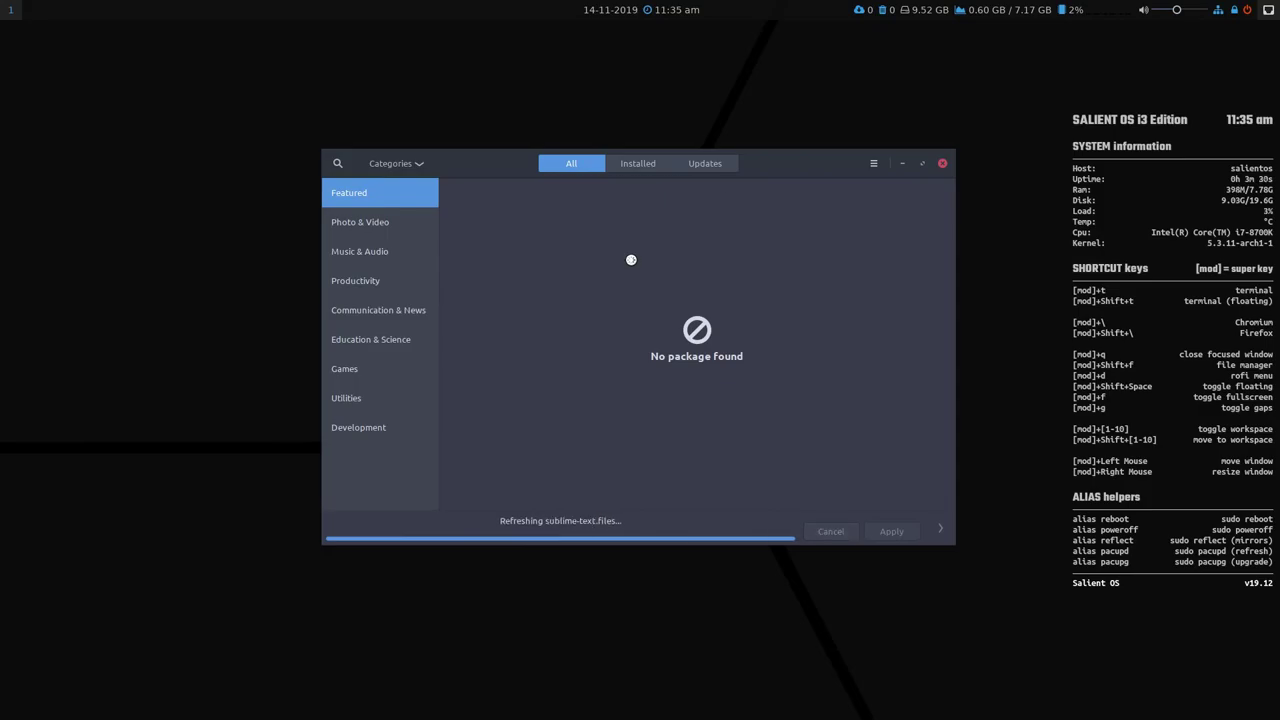
{"action": "left_click", "coordinate": [726, 164]}
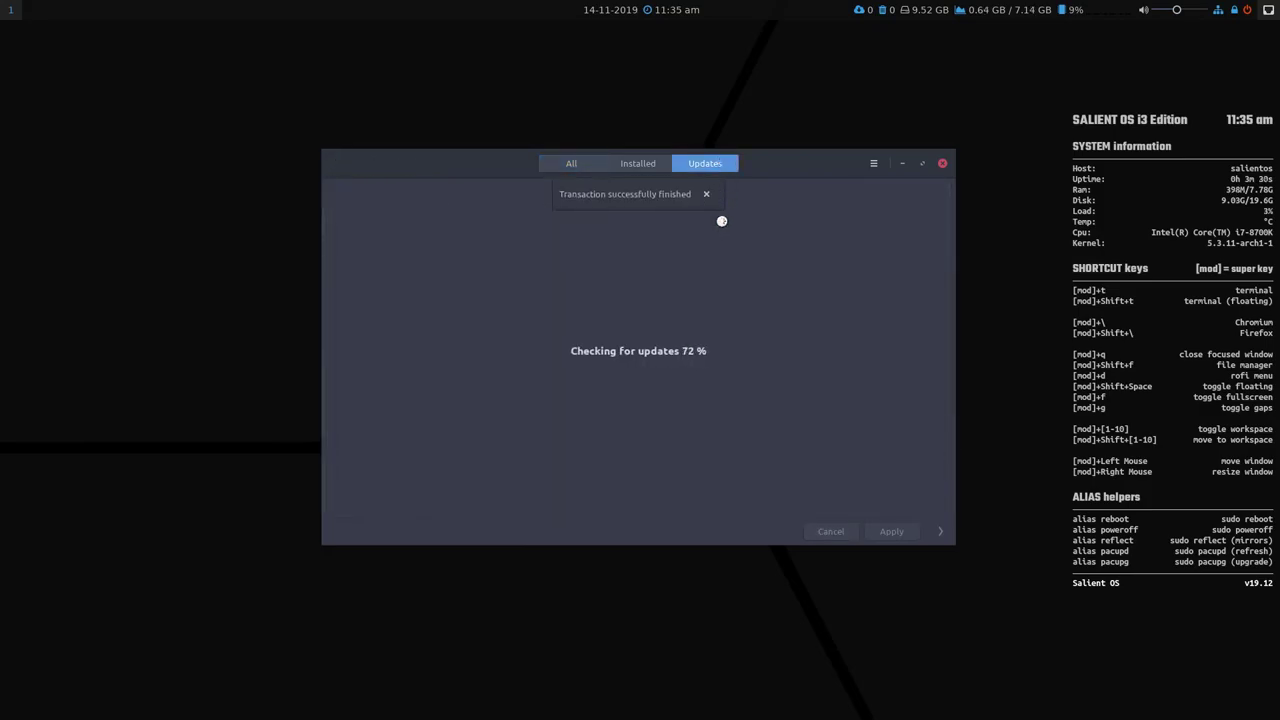
{"action": "left_click", "coordinate": [941, 164]}
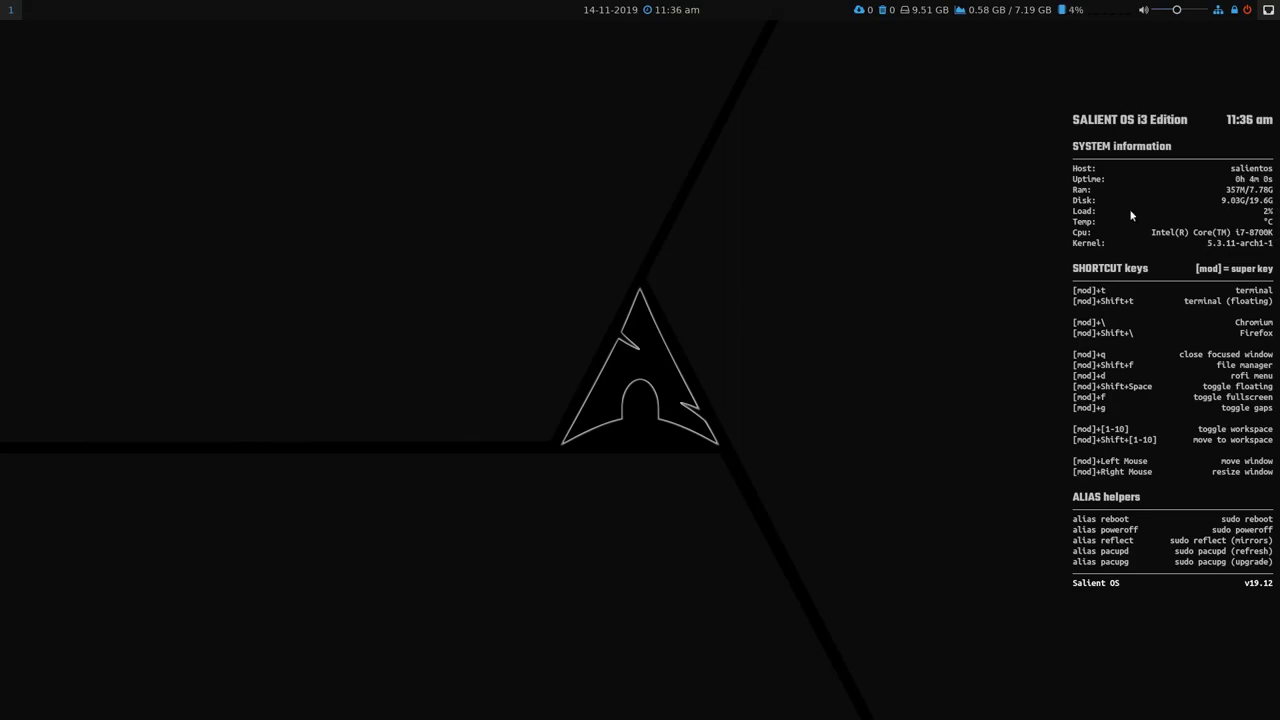
{"action": "left_click", "coordinate": [1033, 10]}
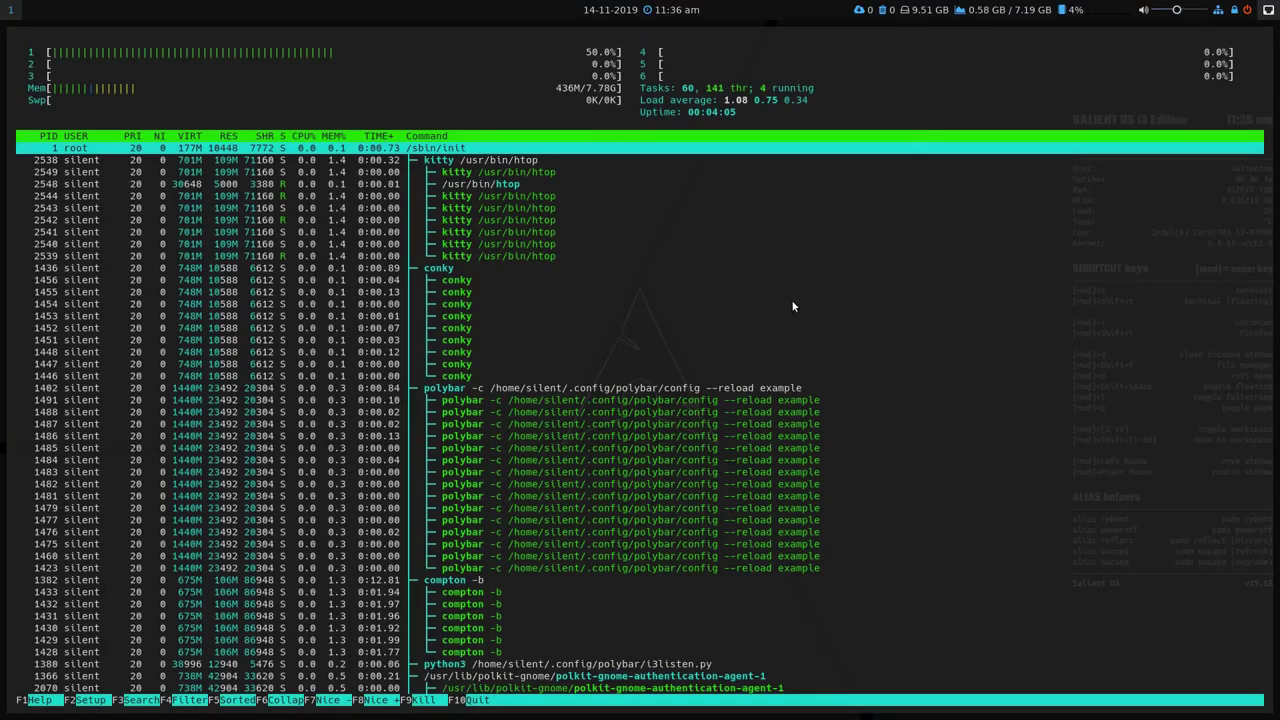
{"action": "key", "text": "super+shift+space"}
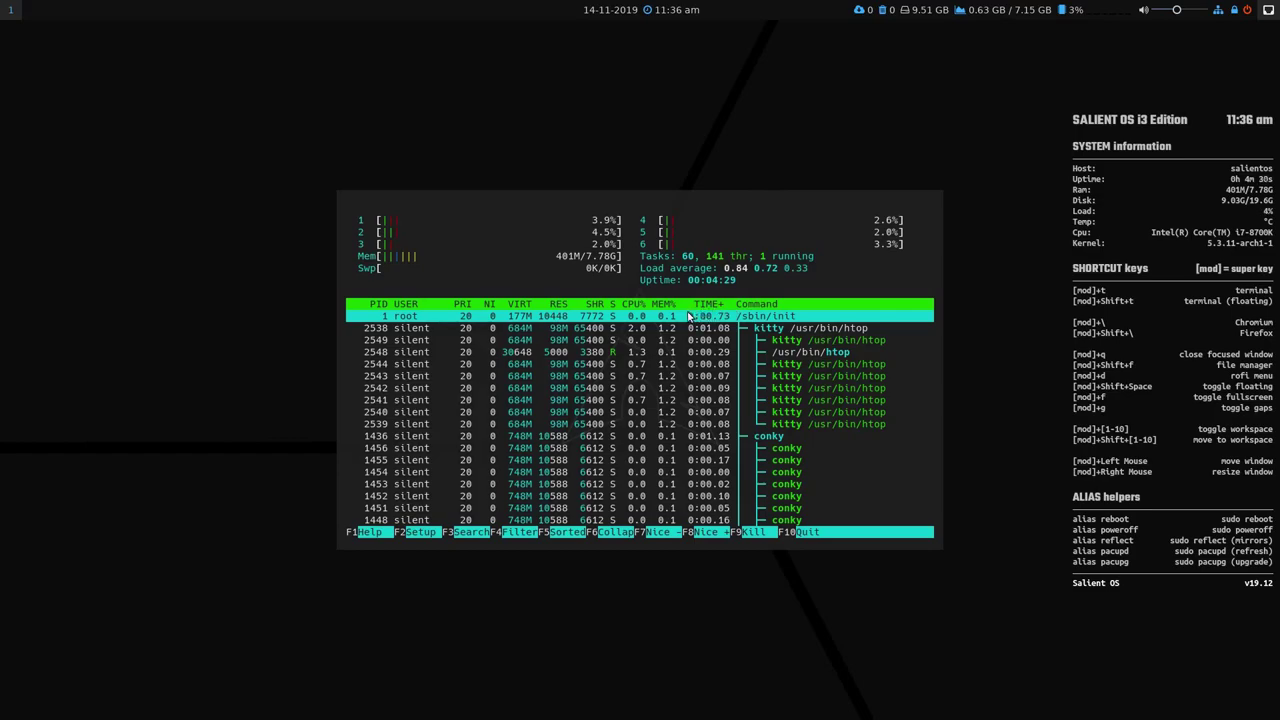
{"action": "key", "text": "q"}
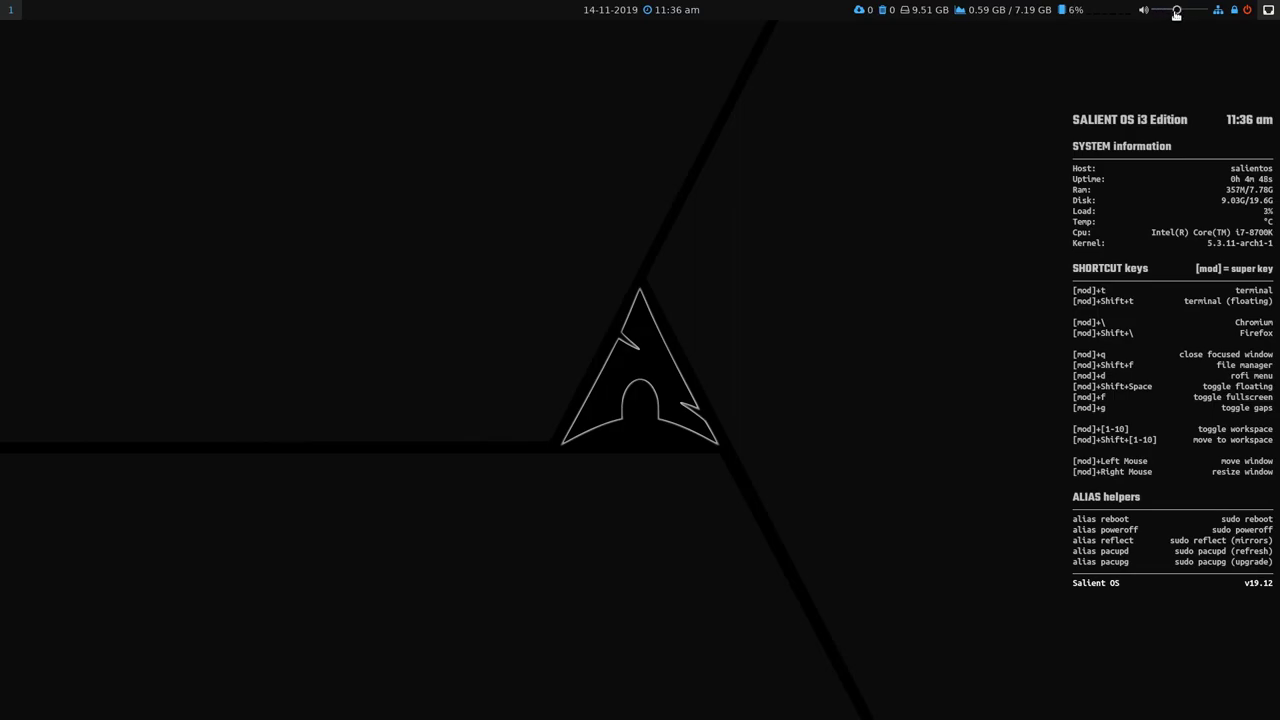
{"action": "left_click", "coordinate": [1176, 12]}
{"action": "left_click", "coordinate": [1196, 10]}
{"action": "right_click", "coordinate": [1143, 10]}
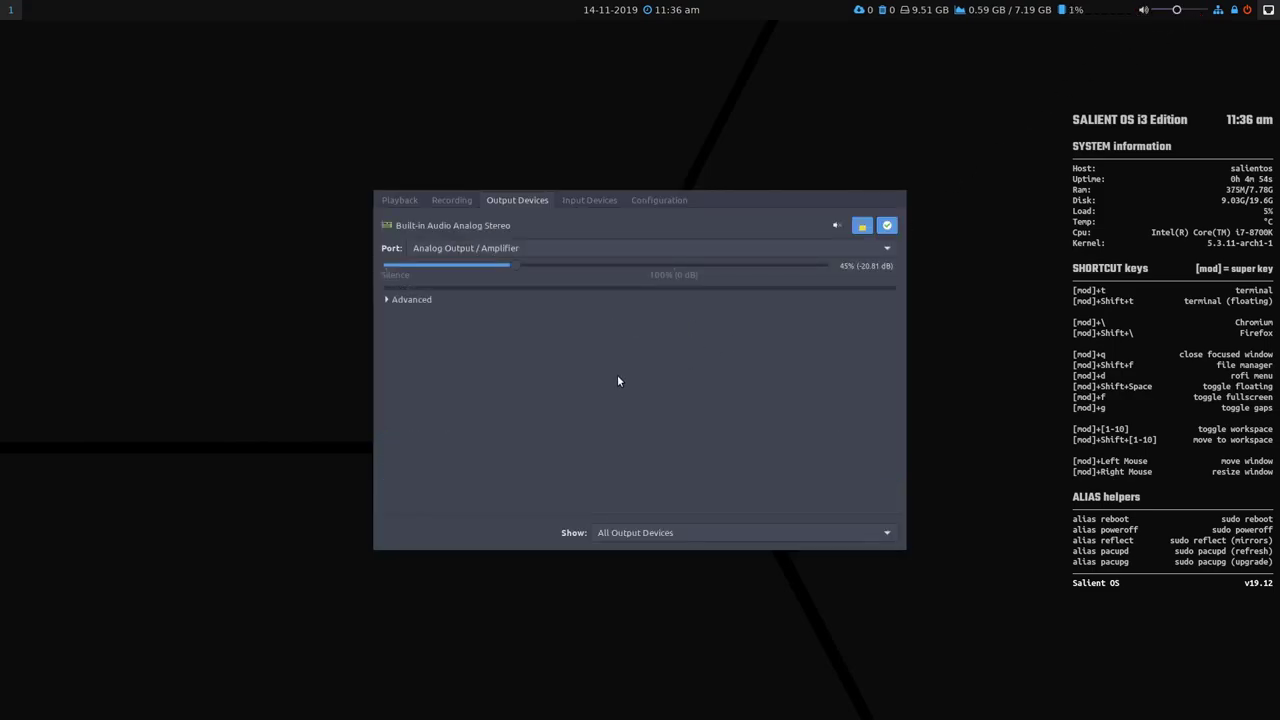
{"action": "key", "text": "super+q"}
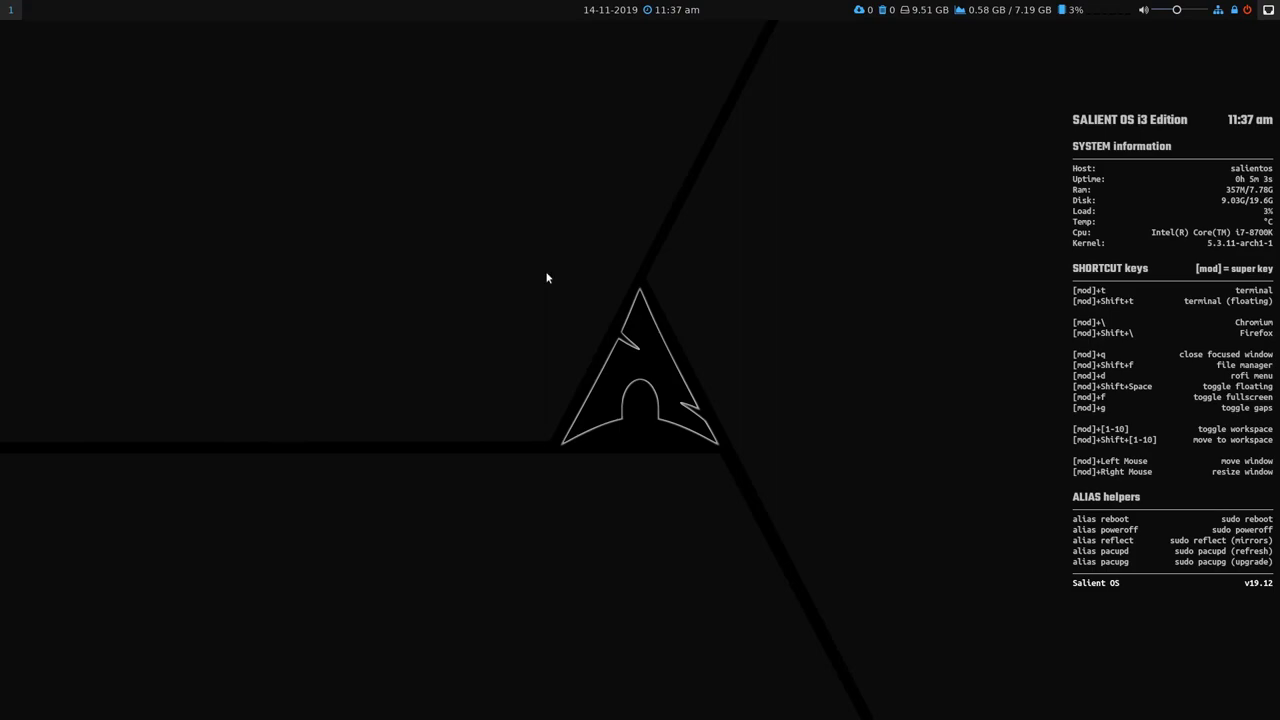
Run betterlockscreen -u /usr/share/backgrounds/01.jpg in a floating kitty terminal, then close it.
{"action": "key", "text": "super+shift+t"}
{"action": "type", "text": "be"}
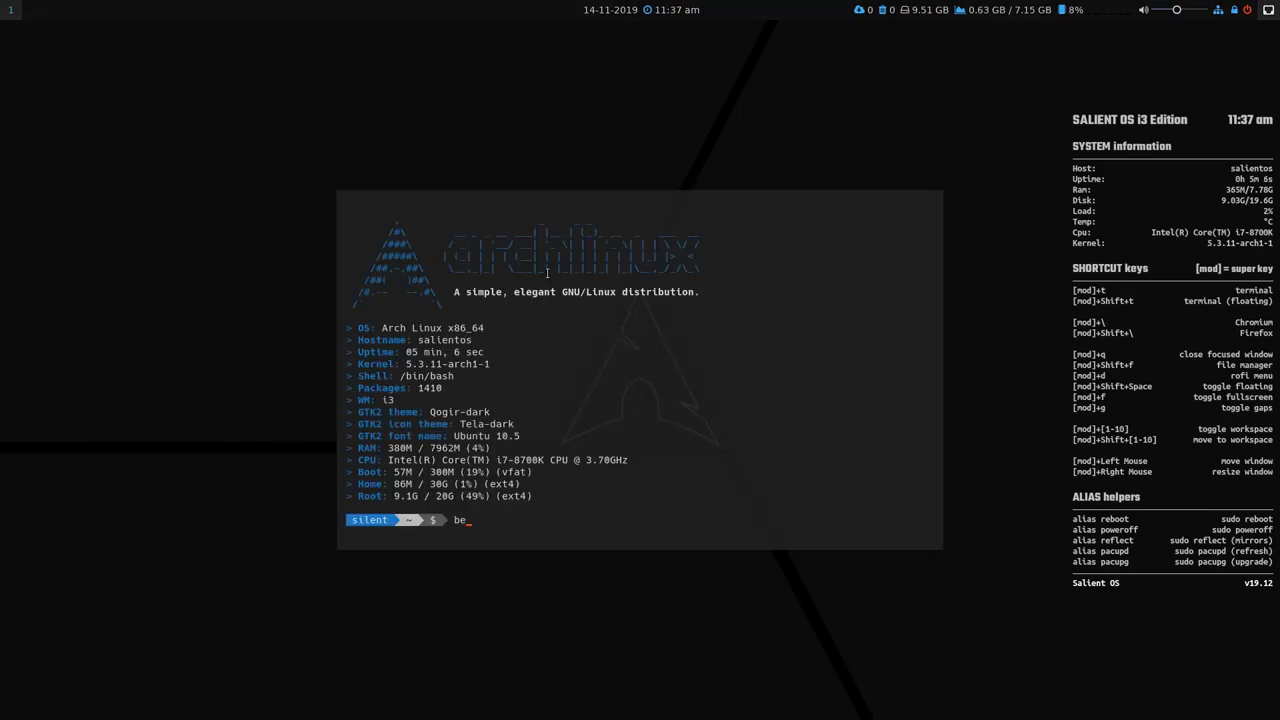
{"action": "type", "text": "tterlockscreen -u /usr/share"}
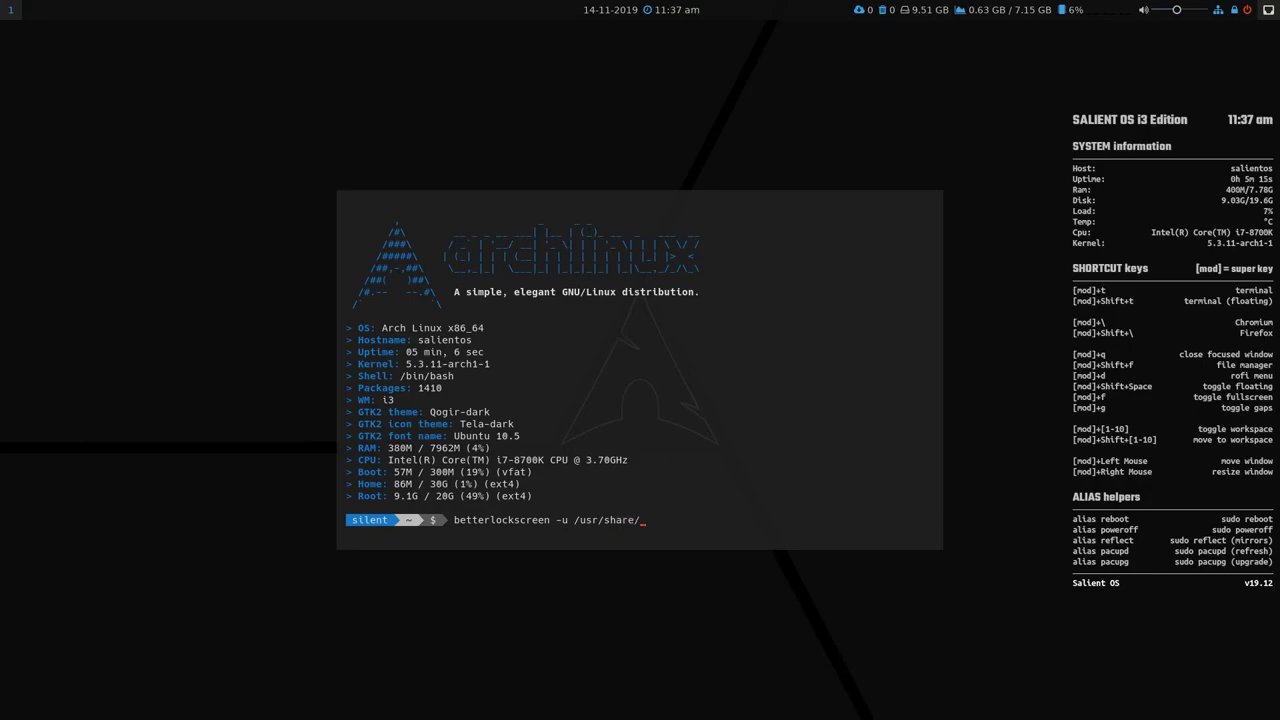
{"action": "type", "text": "/backgrounds/0"}
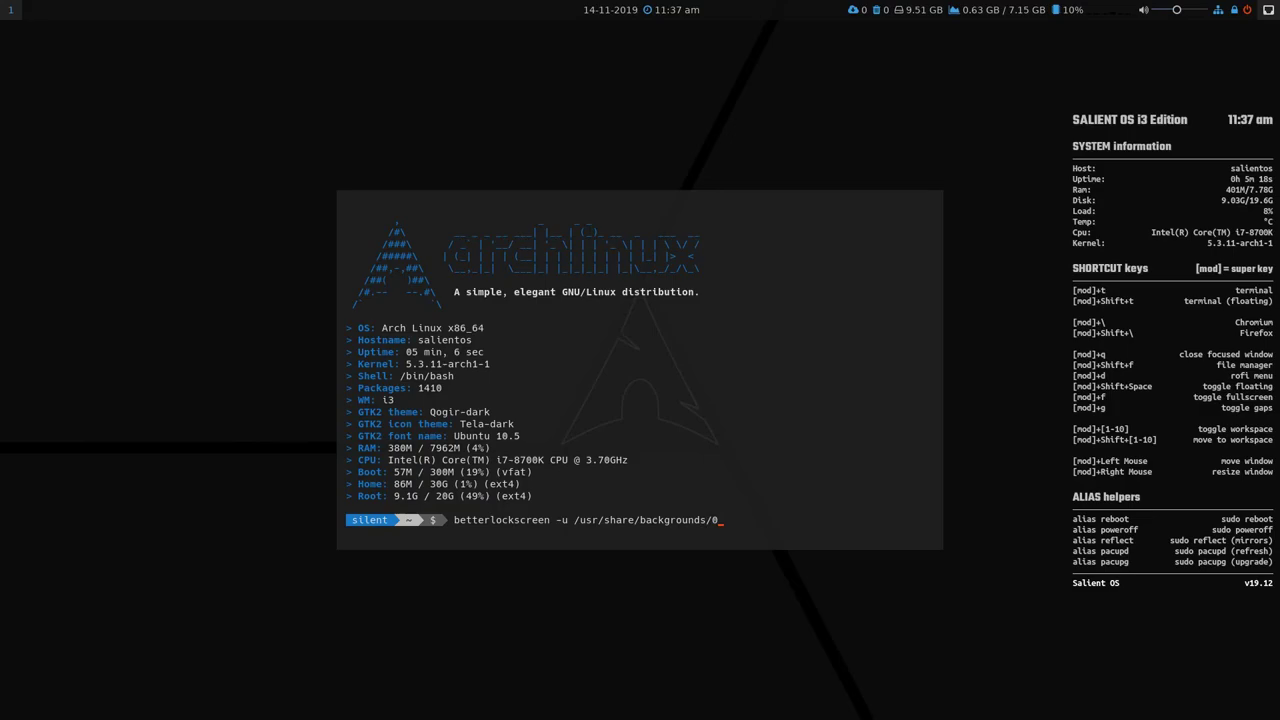
{"action": "type", "text": "1.jpg"}
{"action": "key", "text": "Return"}
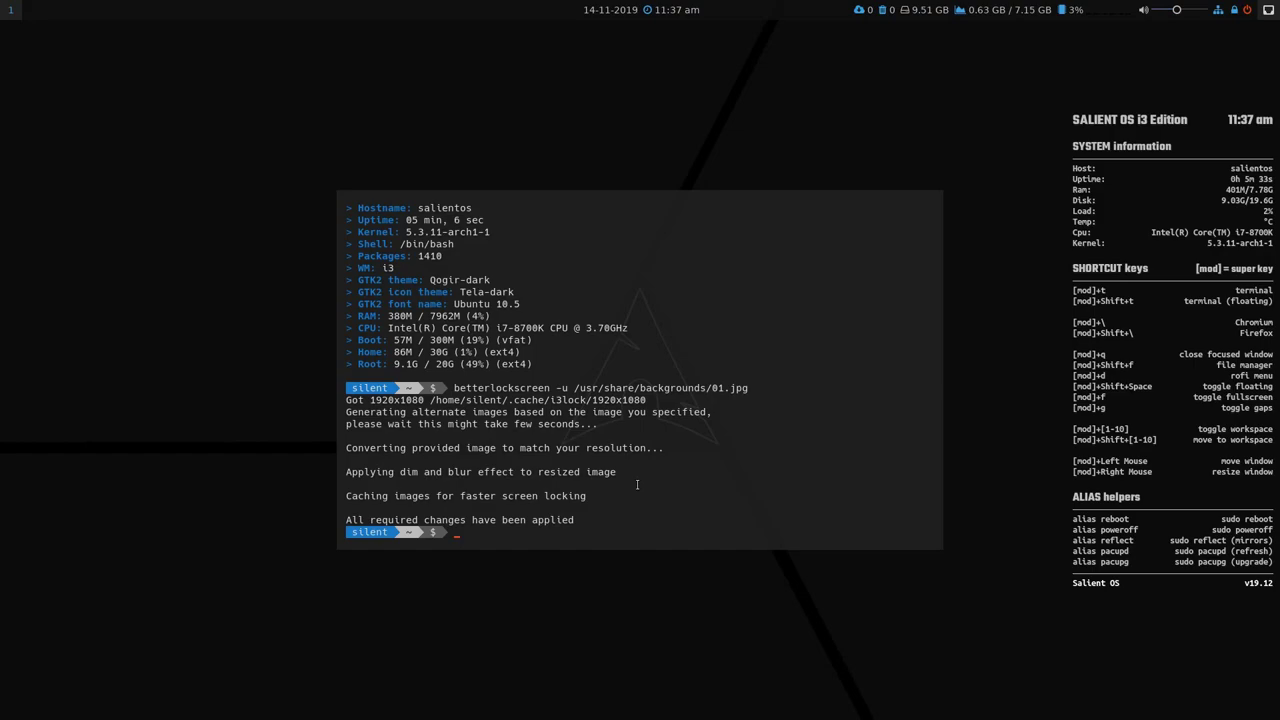
{"action": "key", "text": "super+q"}
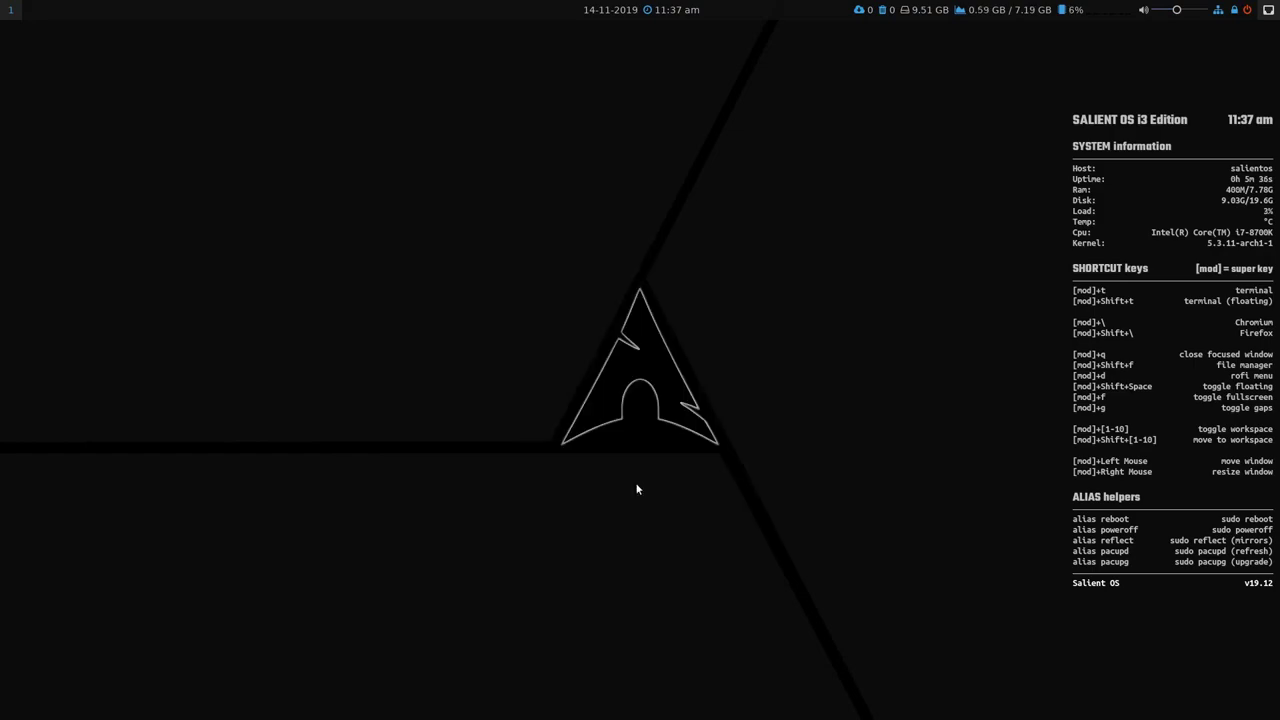
{"action": "key", "text": "super+shift+f"}
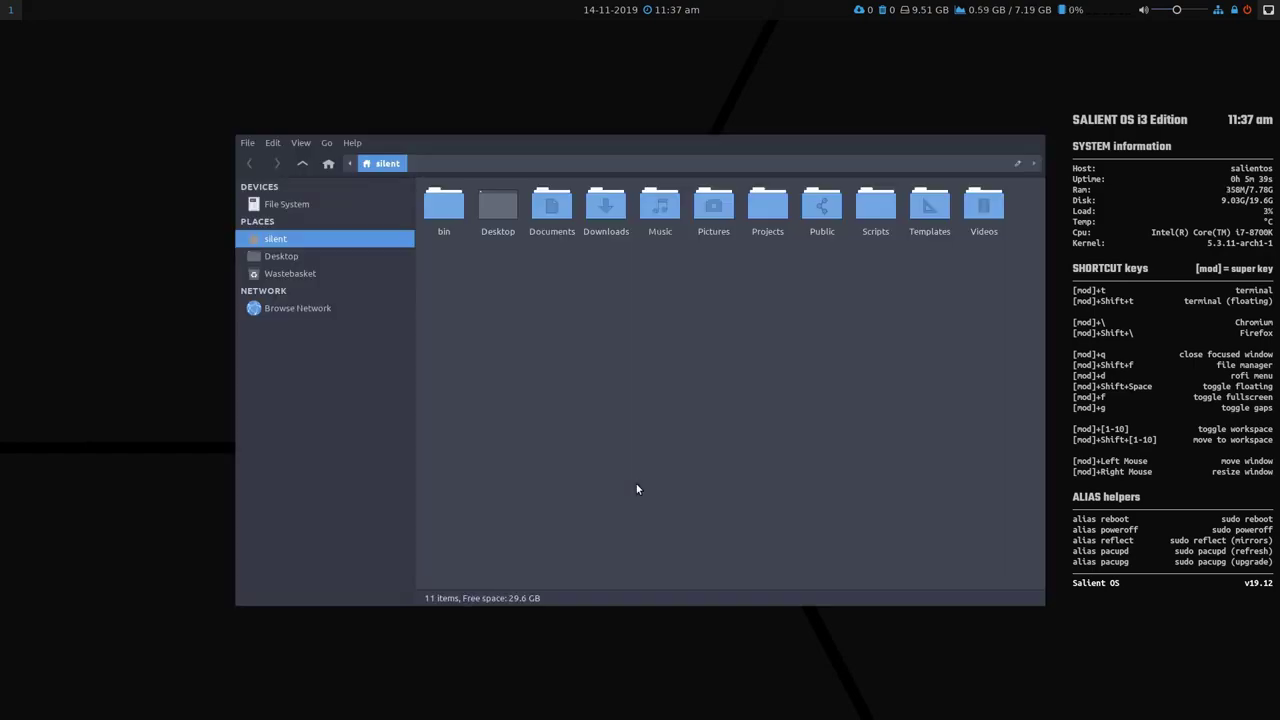
{"action": "key", "text": "ctrl+h"}
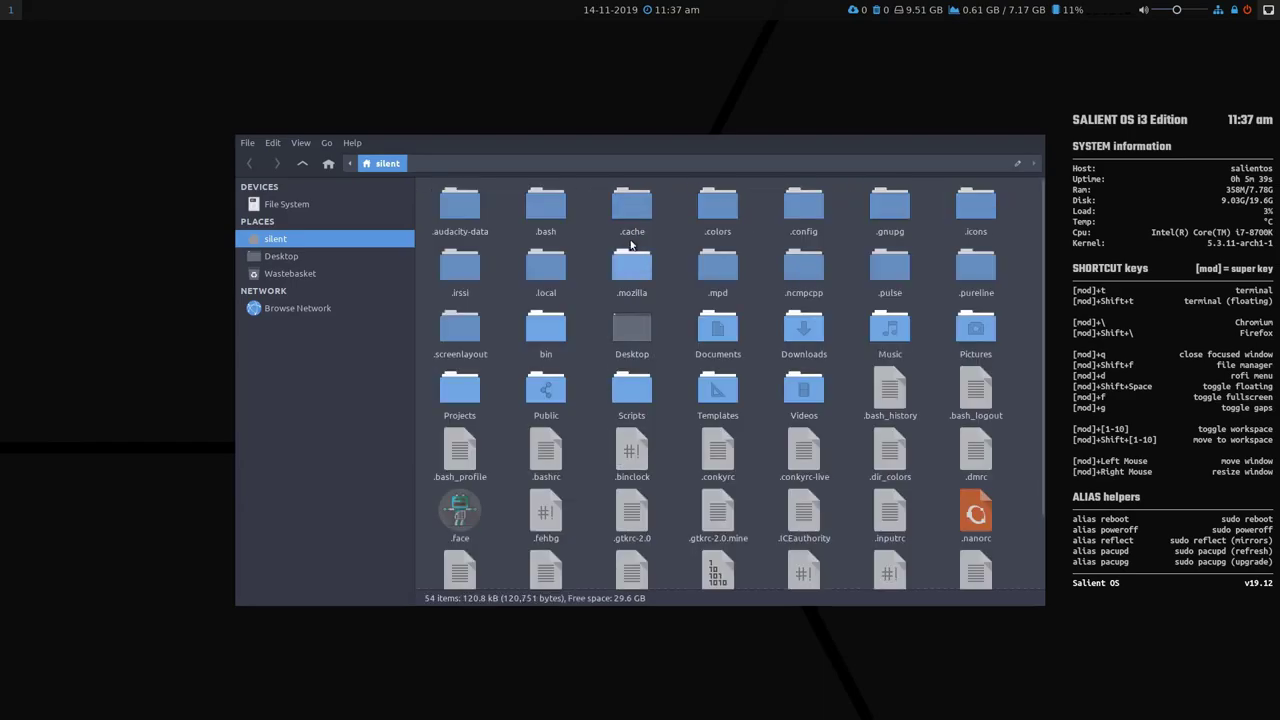
{"action": "double_click", "coordinate": [628, 208]}
{"action": "double_click", "coordinate": [560, 212]}
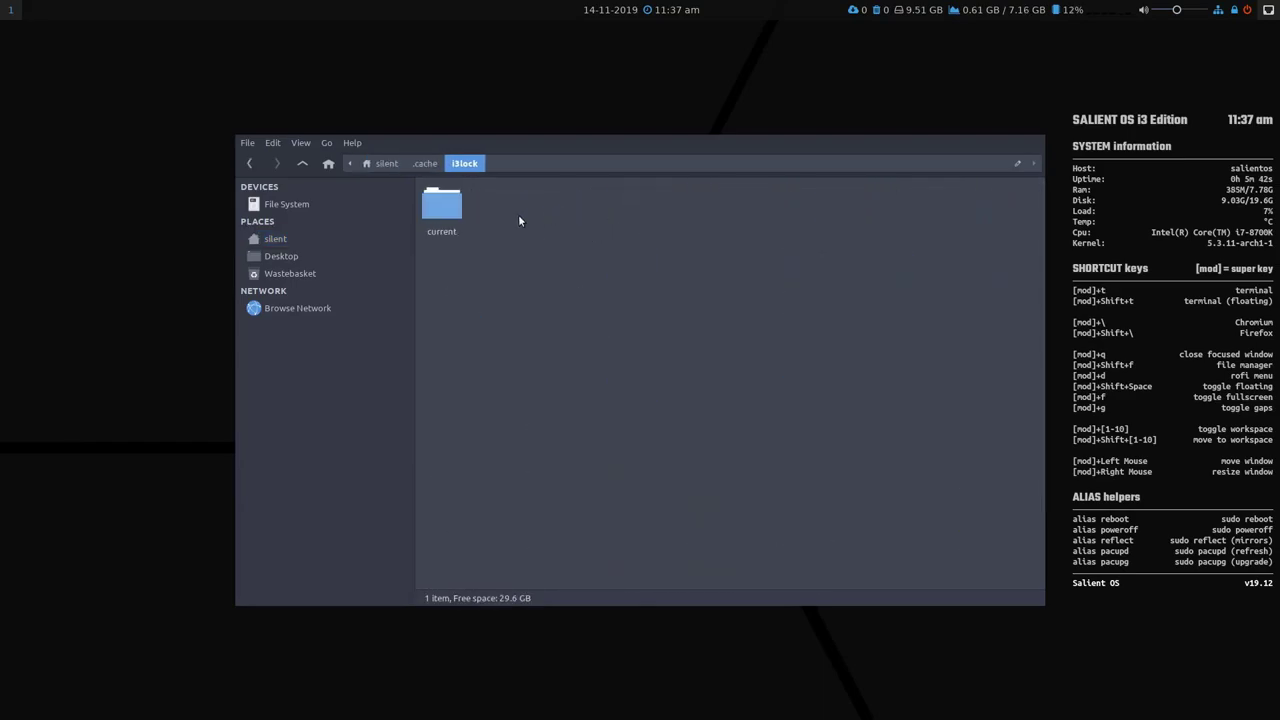
{"action": "double_click", "coordinate": [448, 212]}
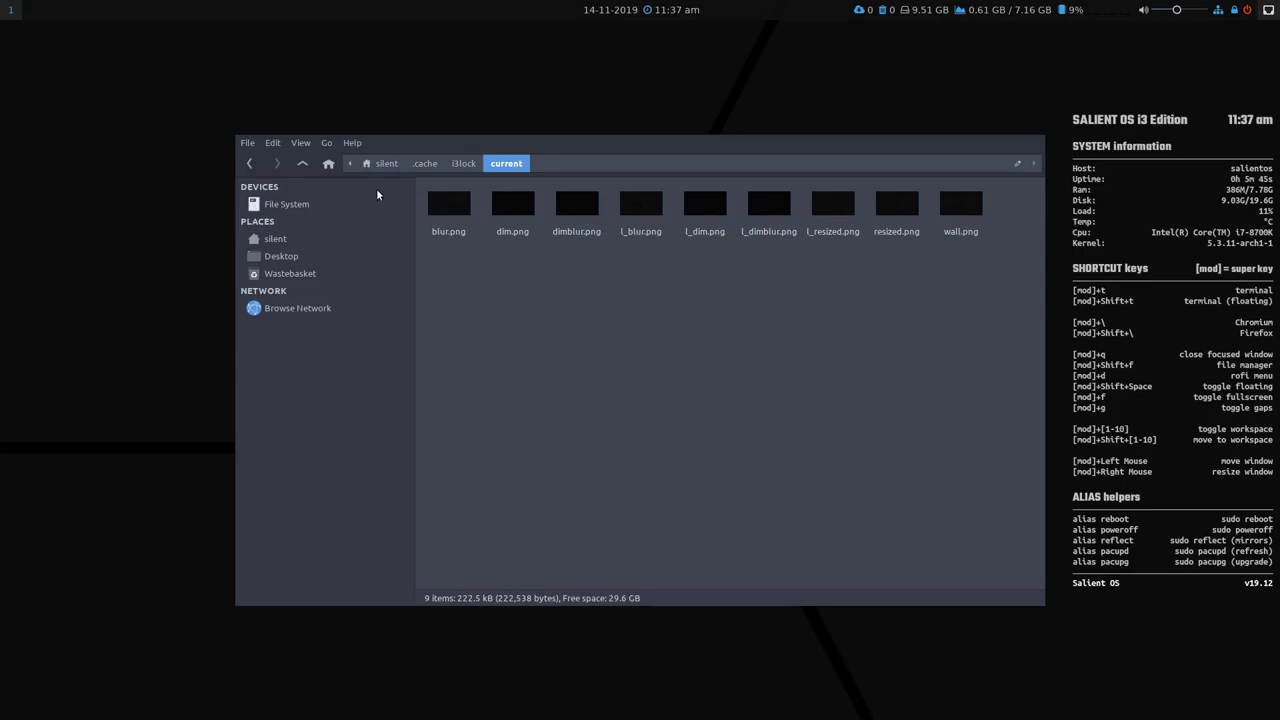
{"action": "left_click", "coordinate": [327, 165]}
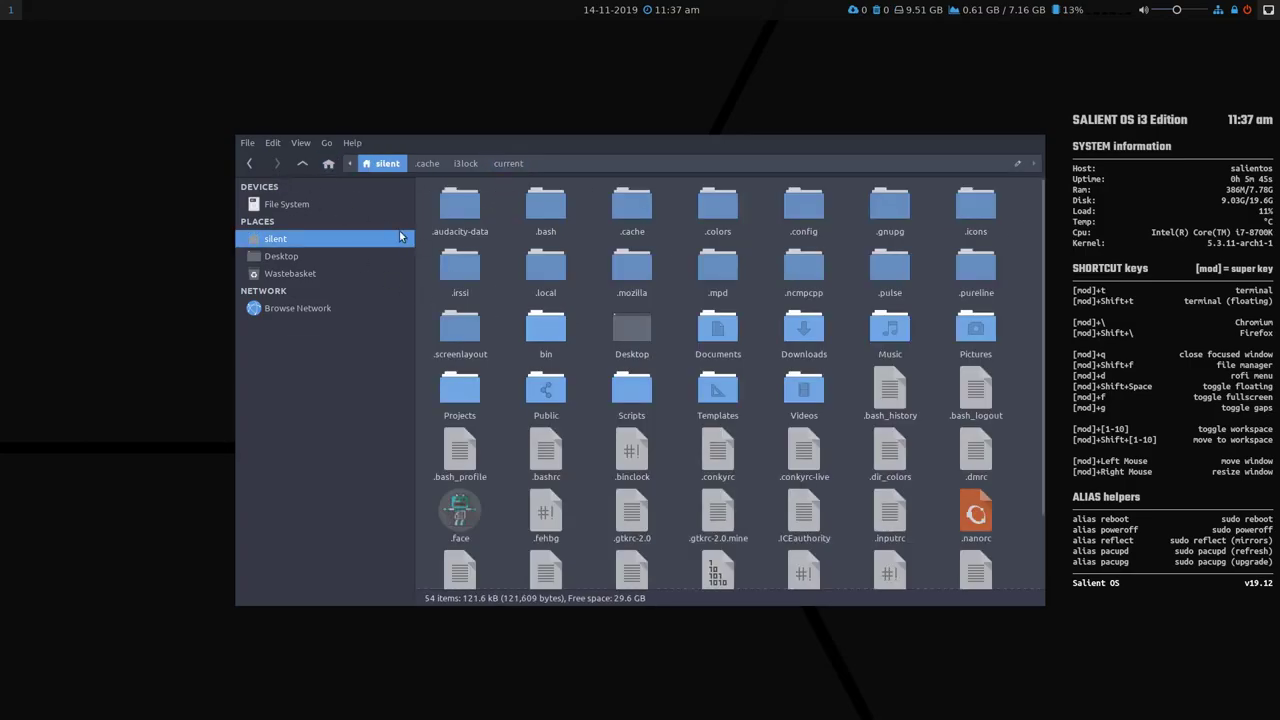
{"action": "key", "text": "ctrl+h"}
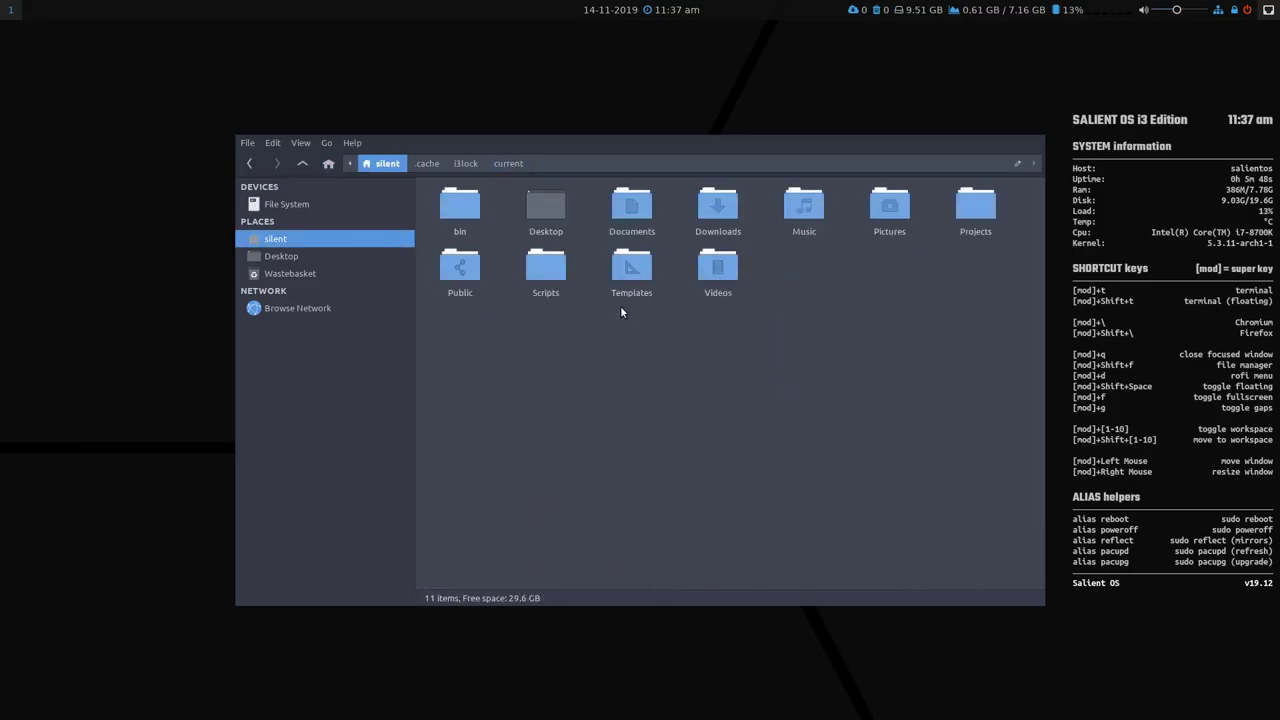
{"action": "key", "text": "super+q"}
{"action": "key", "text": "super+shift+t"}
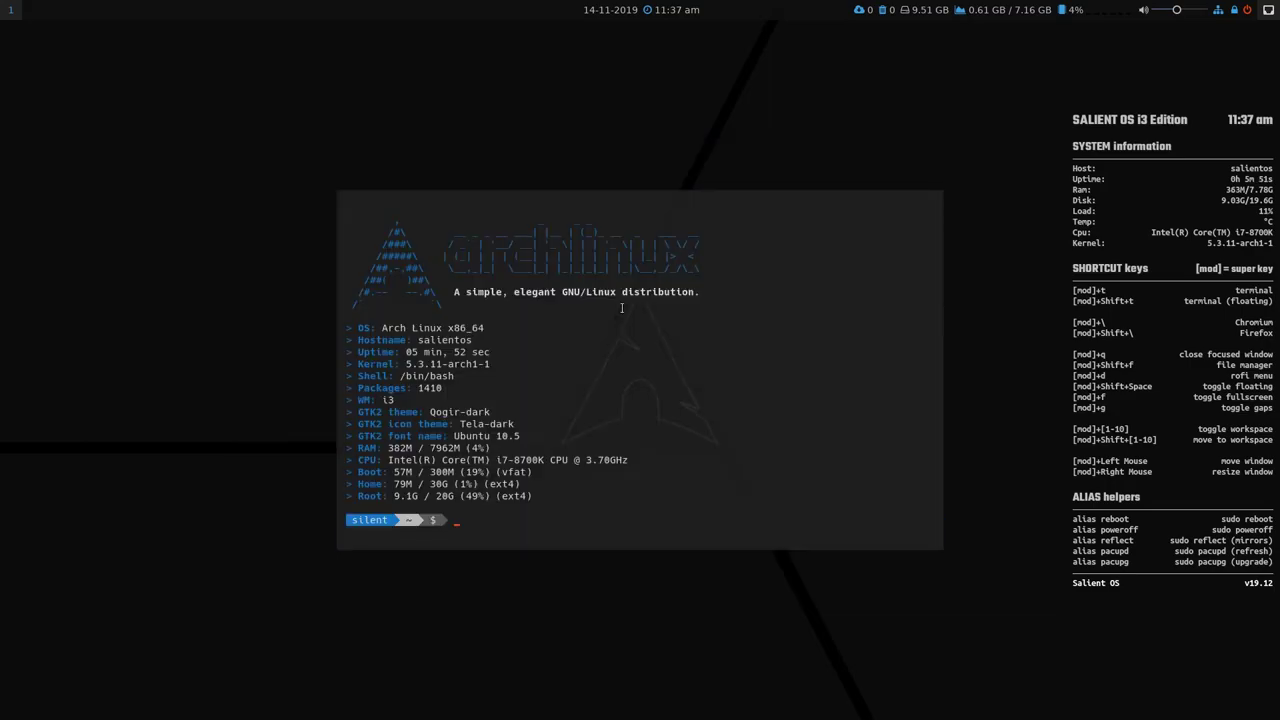
{"action": "type", "text": "block"}
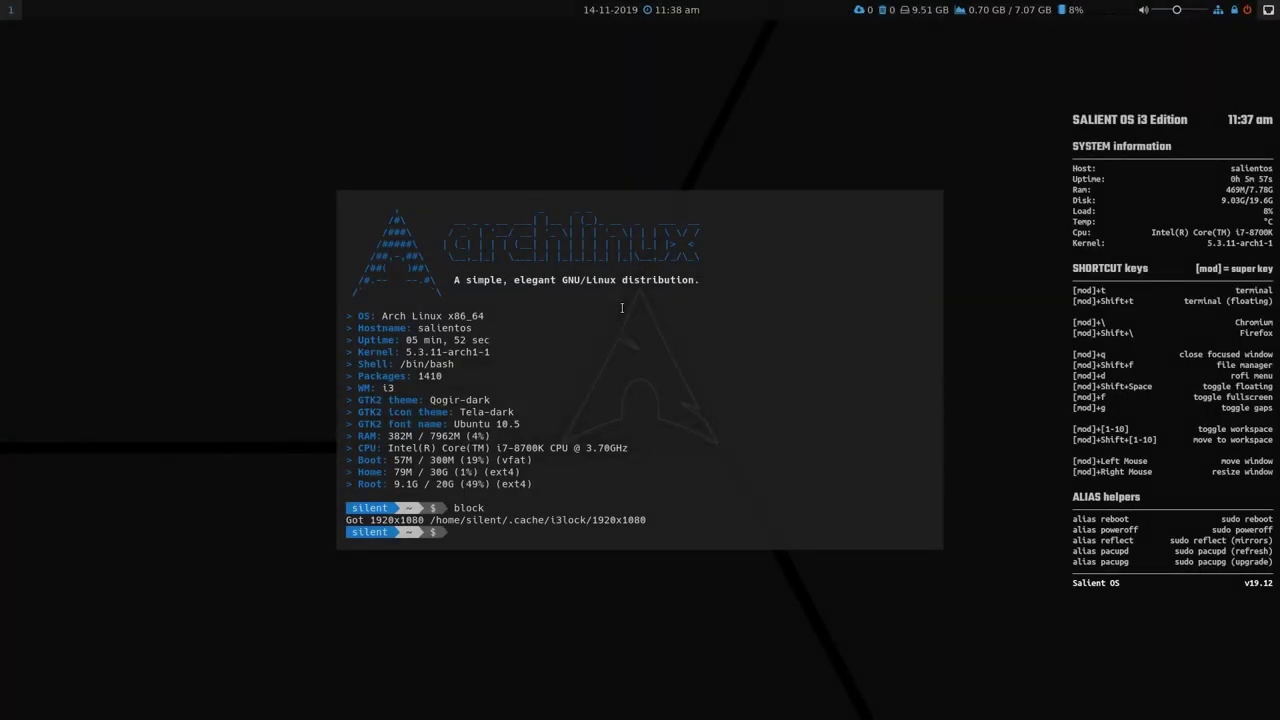
{"action": "key", "text": "super+q"}
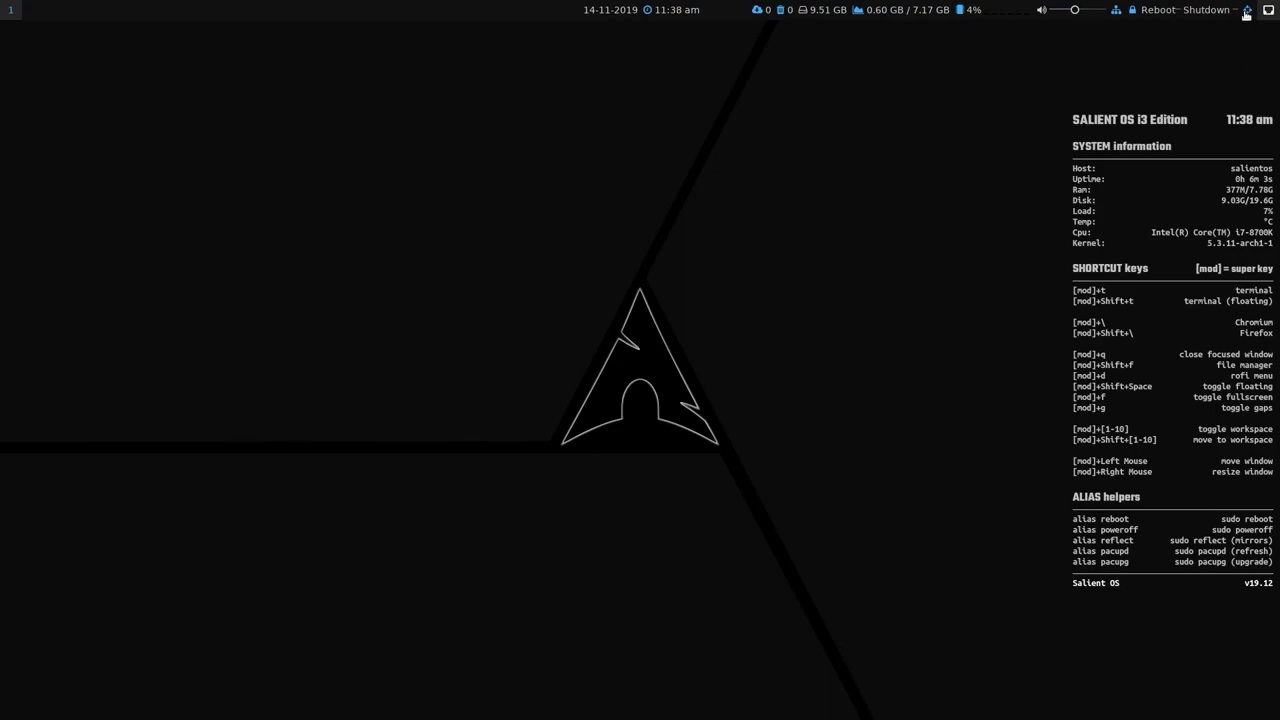
{"action": "left_click", "coordinate": [1250, 12]}
{"action": "left_click", "coordinate": [1212, 12]}
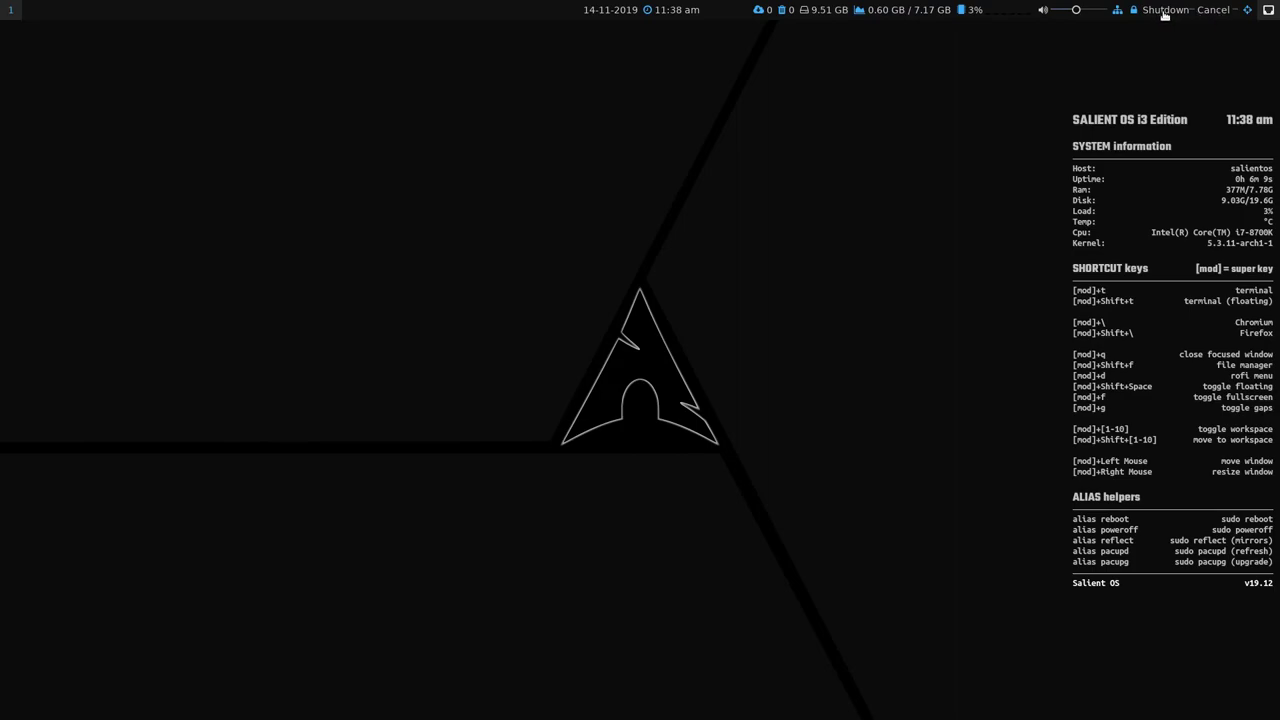
{"action": "left_click", "coordinate": [1249, 18]}
{"action": "left_click", "coordinate": [1246, 12]}
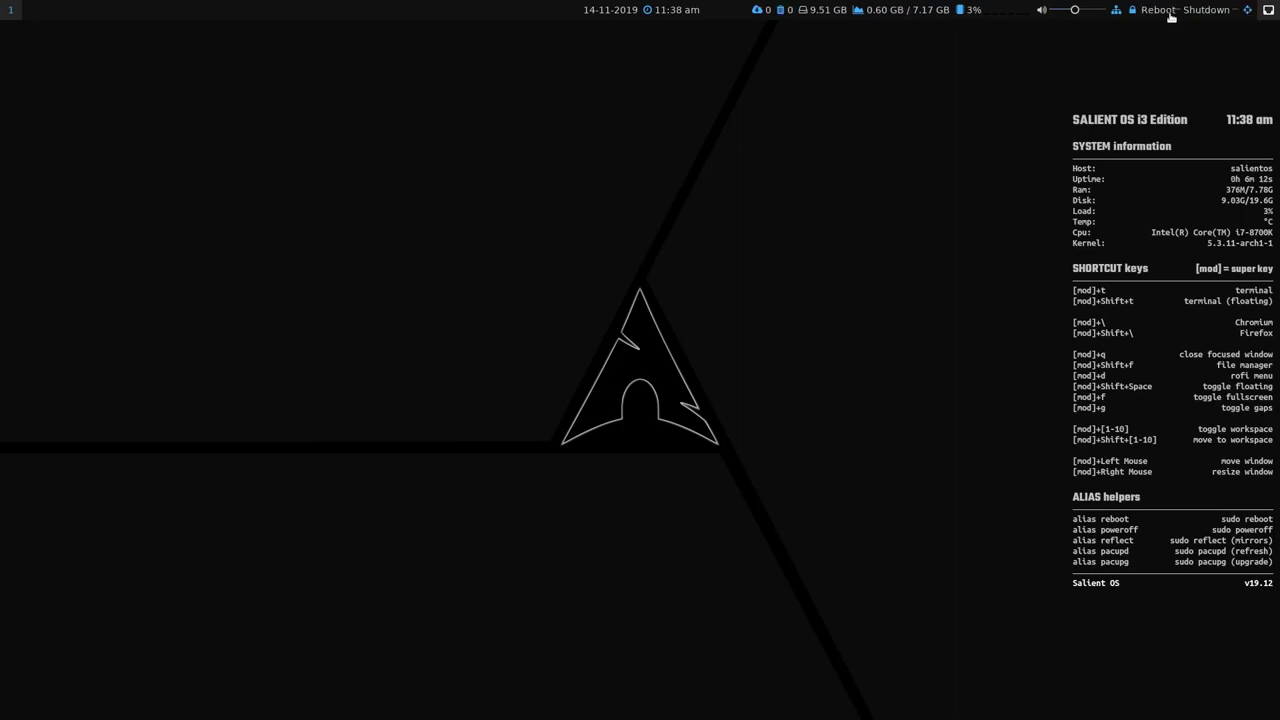
{"action": "left_click", "coordinate": [1168, 14]}
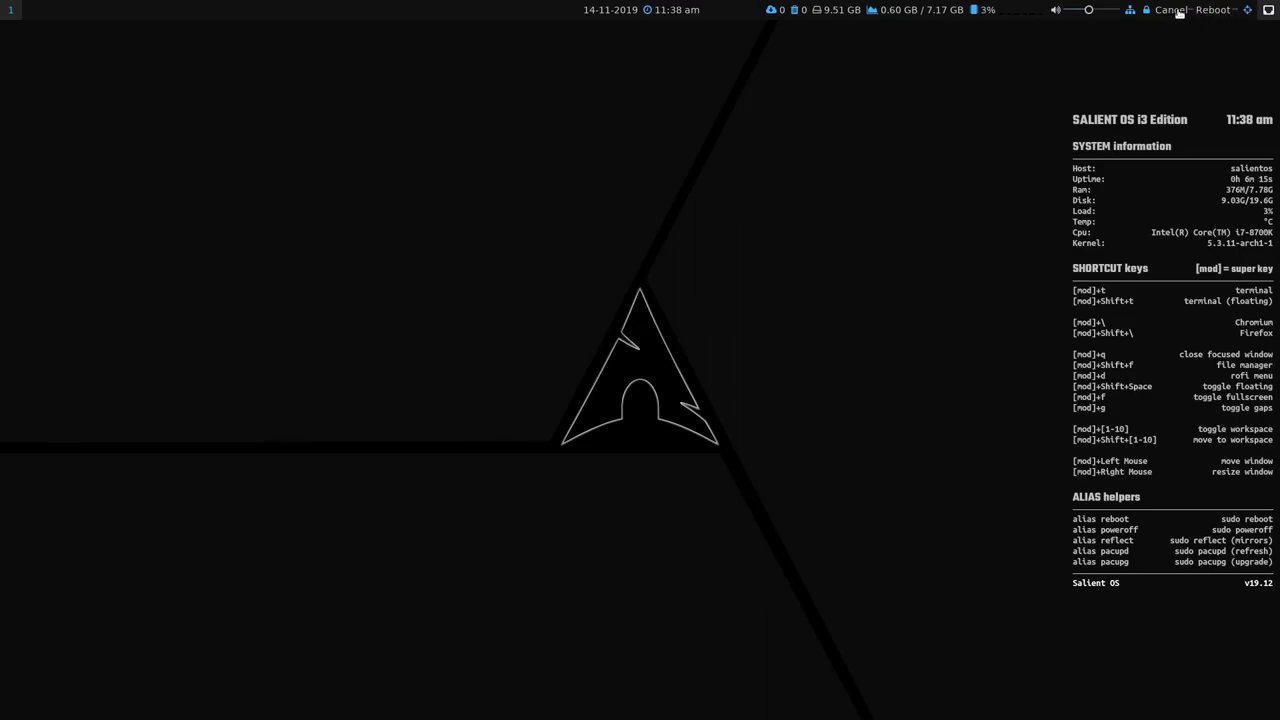
{"action": "left_click", "coordinate": [1178, 13]}
{"action": "left_click", "coordinate": [1229, 15]}
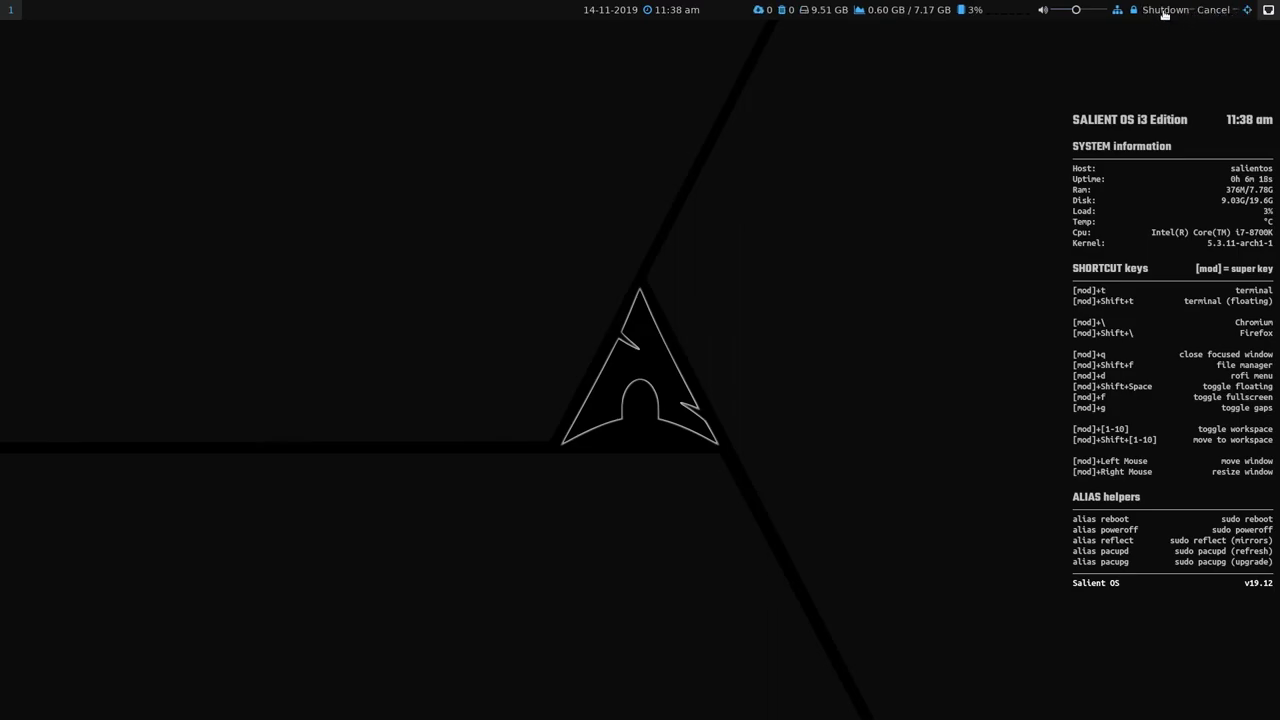
{"action": "left_click", "coordinate": [1220, 14]}
{"action": "left_click", "coordinate": [1247, 11]}
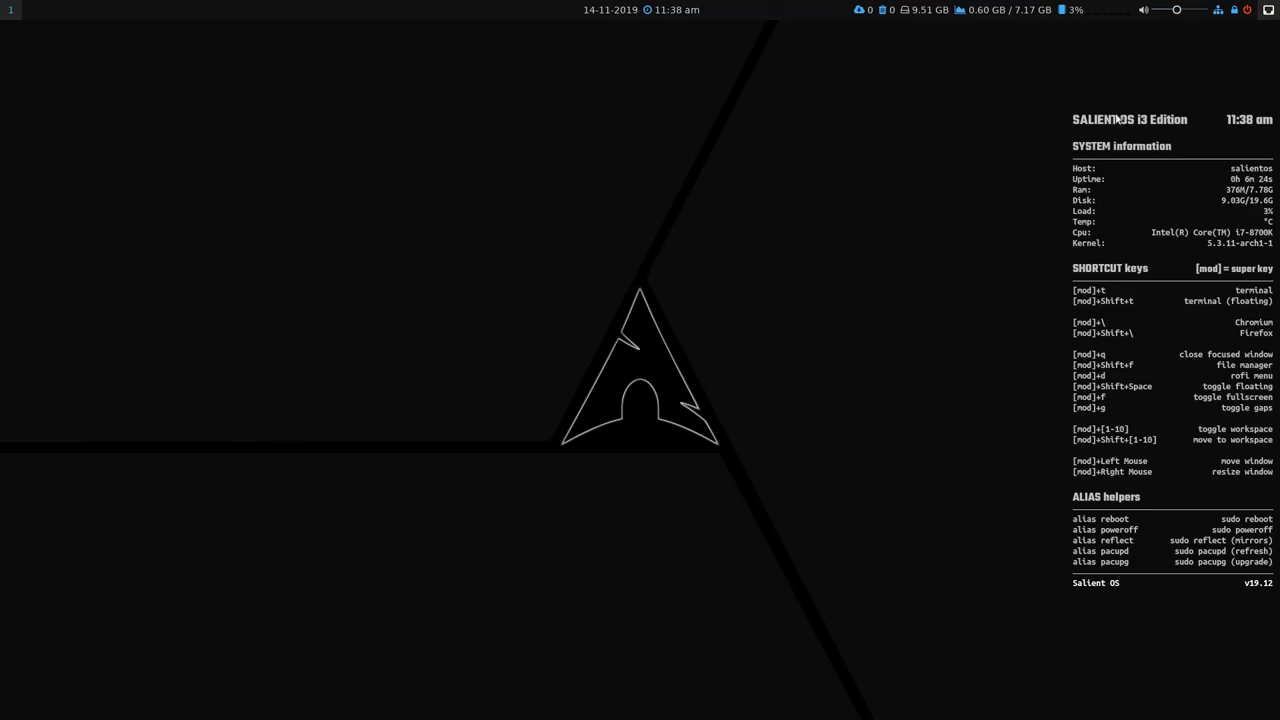
{"action": "left_click", "coordinate": [1268, 10]}
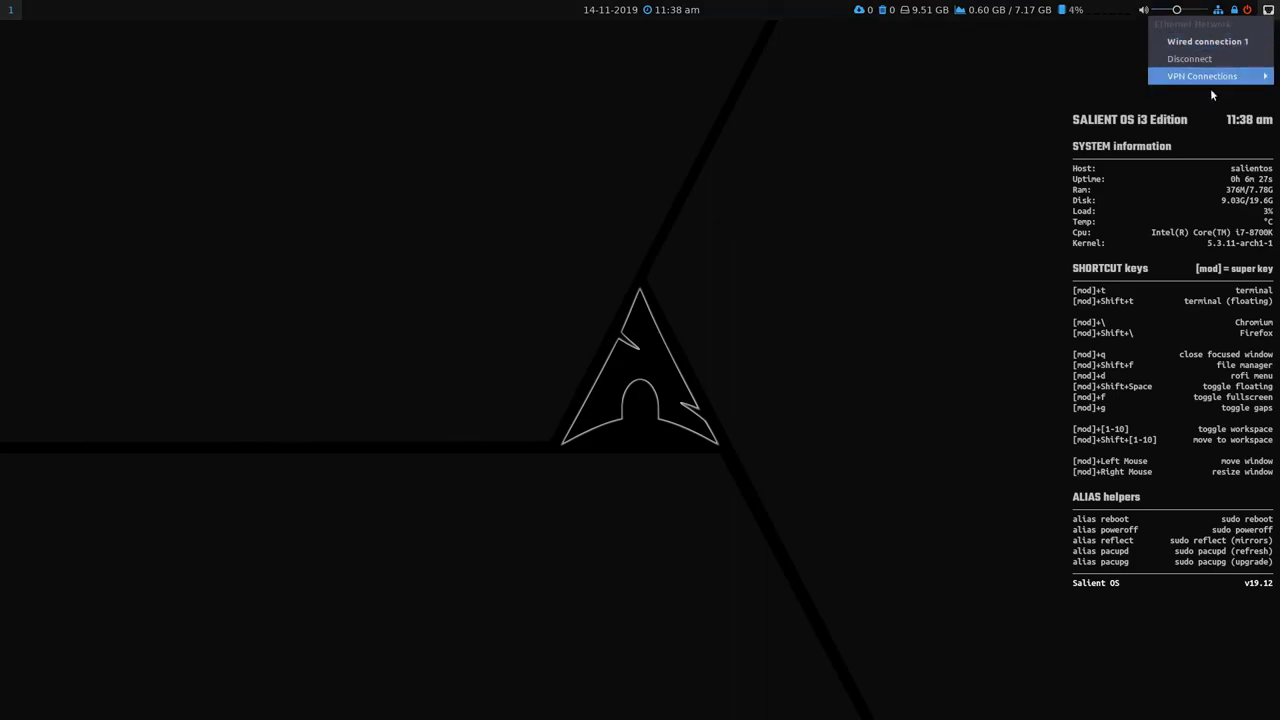
{"action": "left_click", "coordinate": [880, 127]}
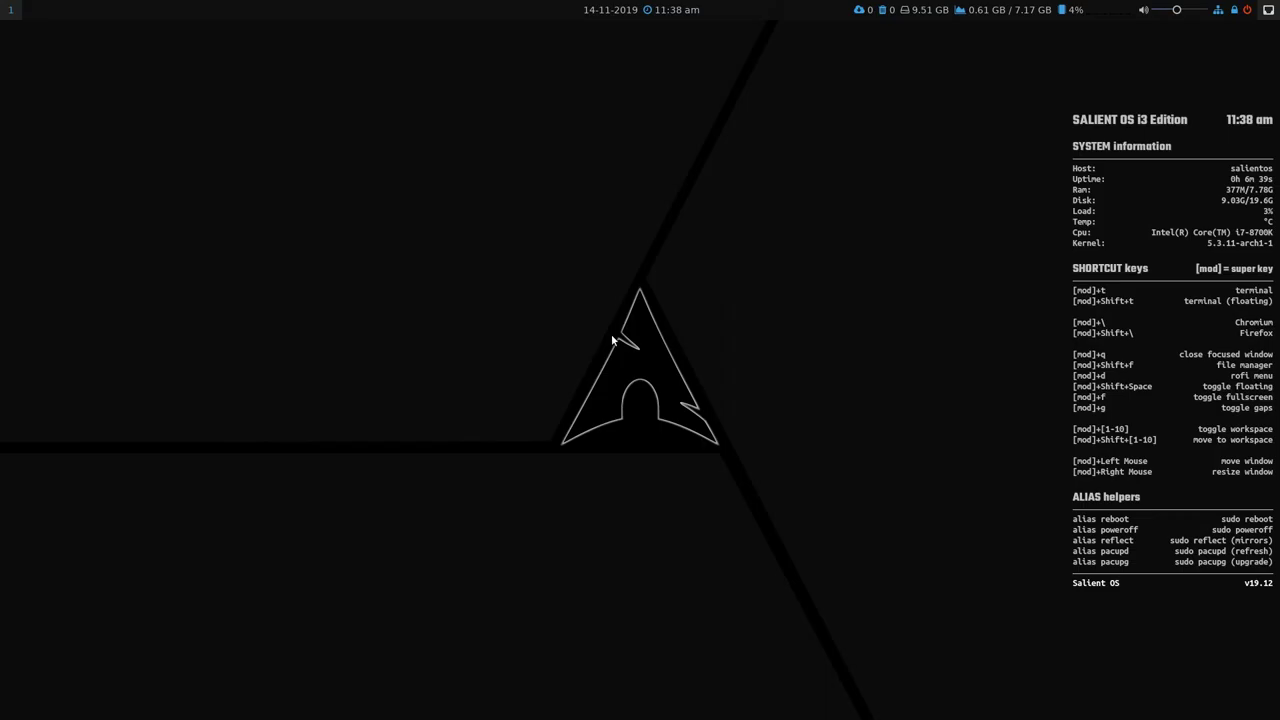
{"action": "key", "text": "super+t"}
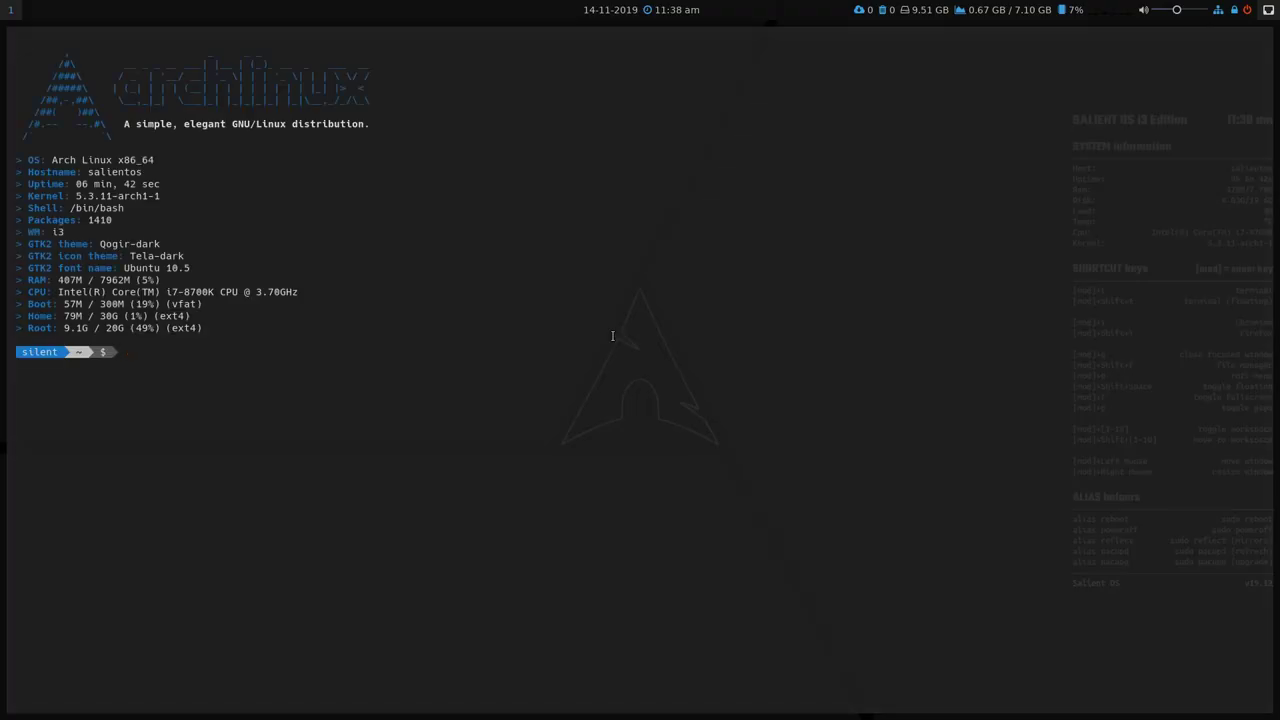
{"action": "key", "text": "super+q"}
{"action": "key", "text": "super+t"}
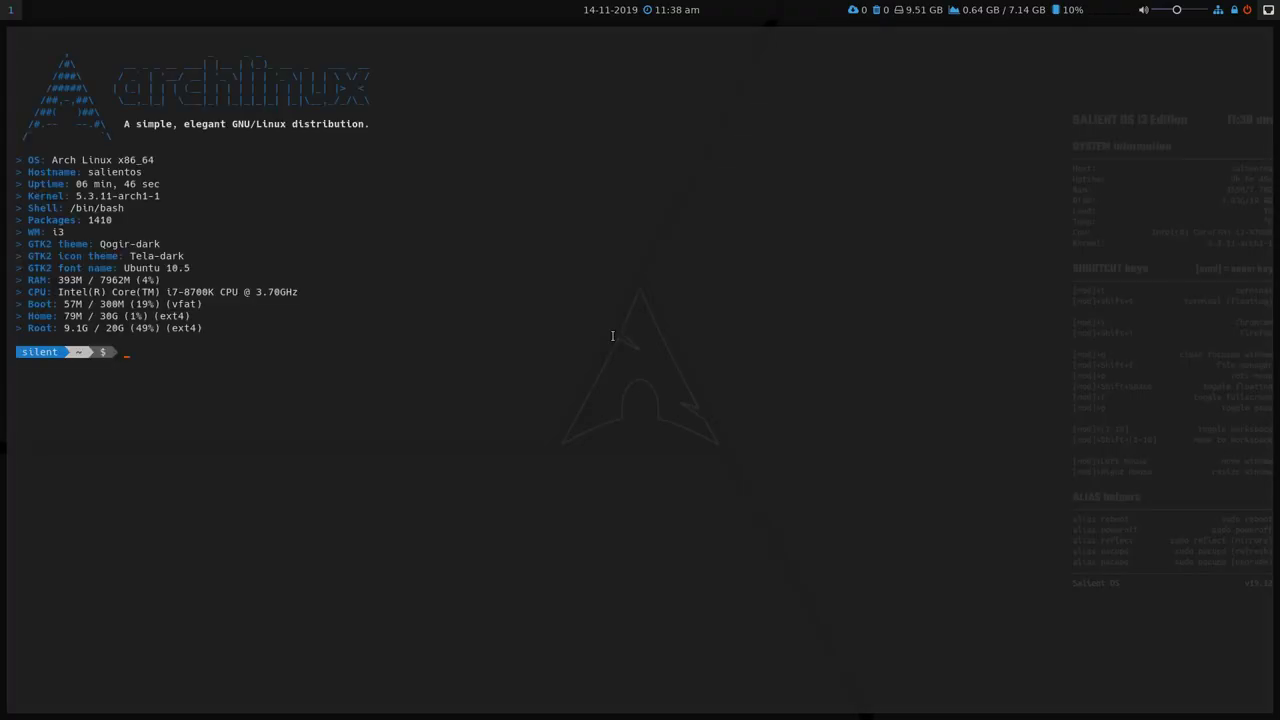
{"action": "key", "text": "super+q"}
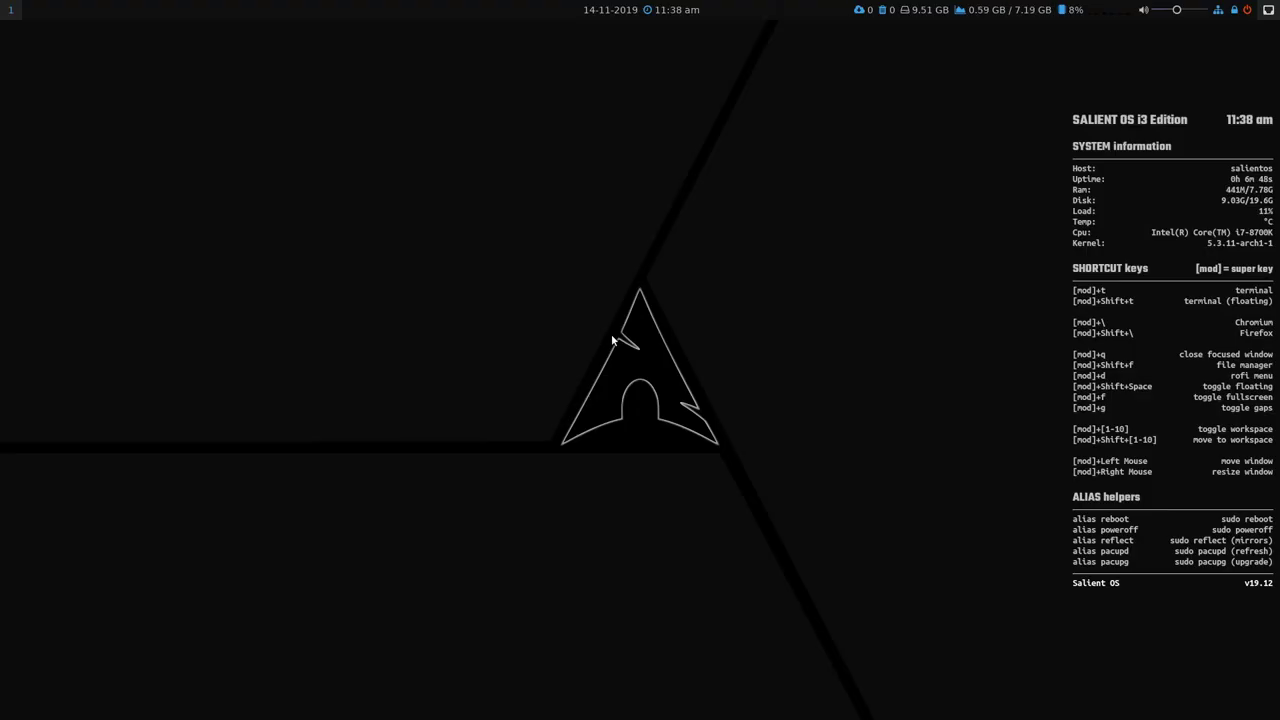
{"action": "key", "text": "super+t"}
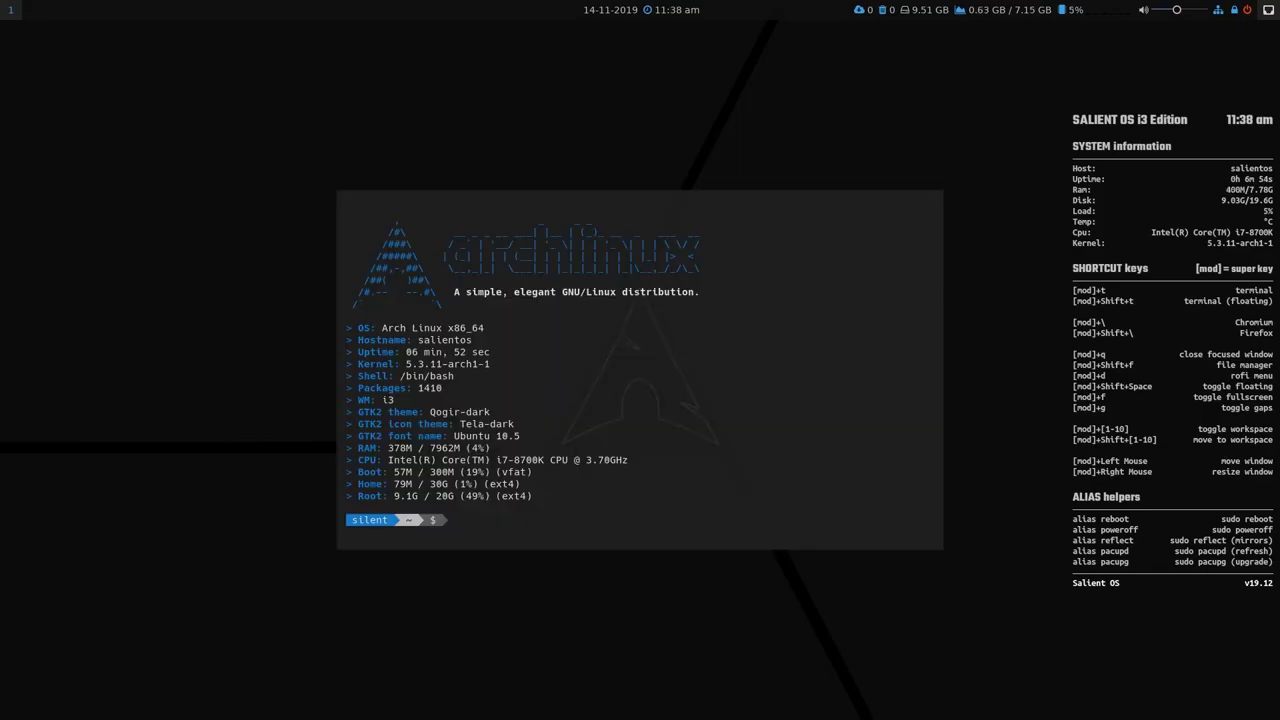
{"action": "key", "text": "super+shift+space"}
{"action": "key", "text": "super+shift+space"}
{"action": "key", "text": "super+q"}
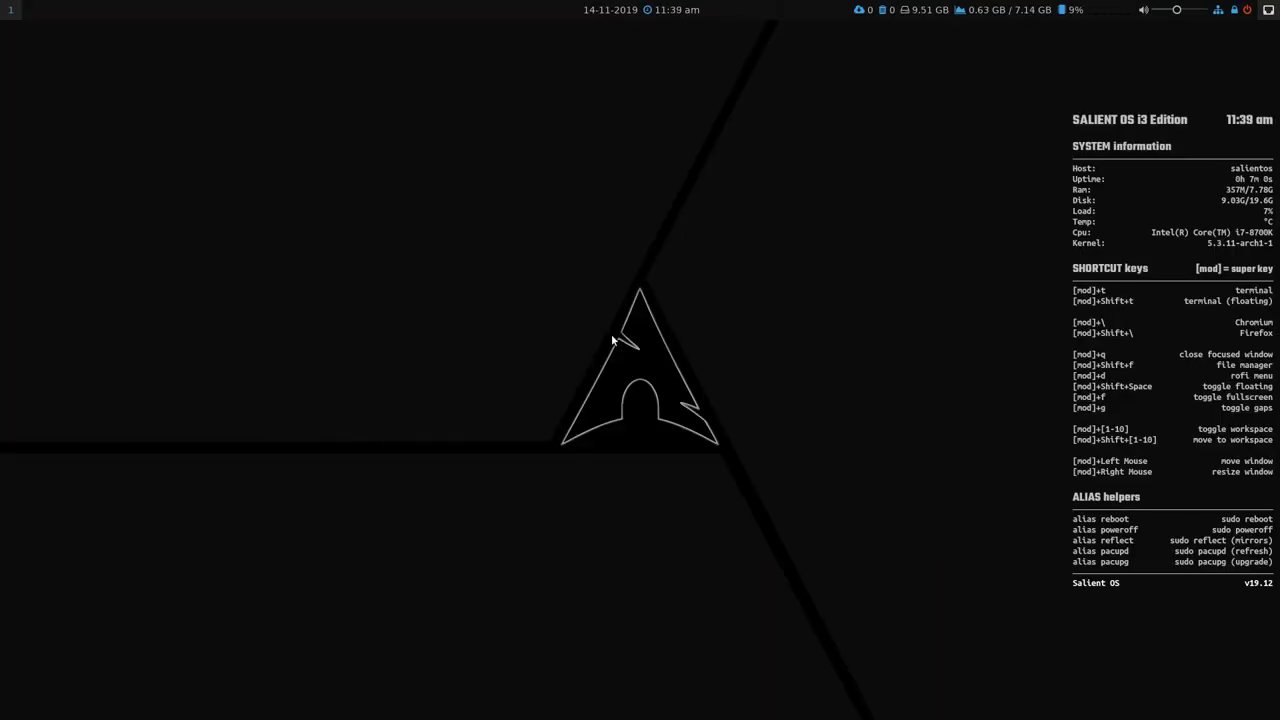
{"action": "key", "text": "super+shift+f"}
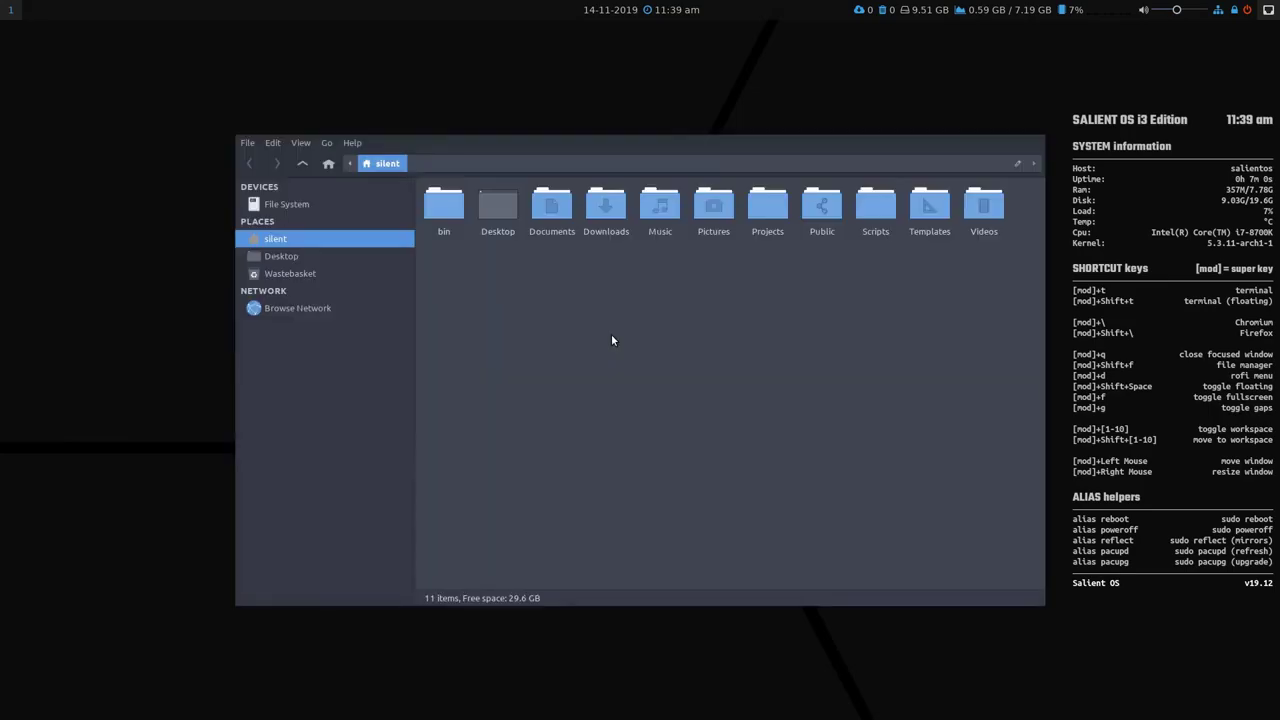
{"action": "key", "text": "super+q"}
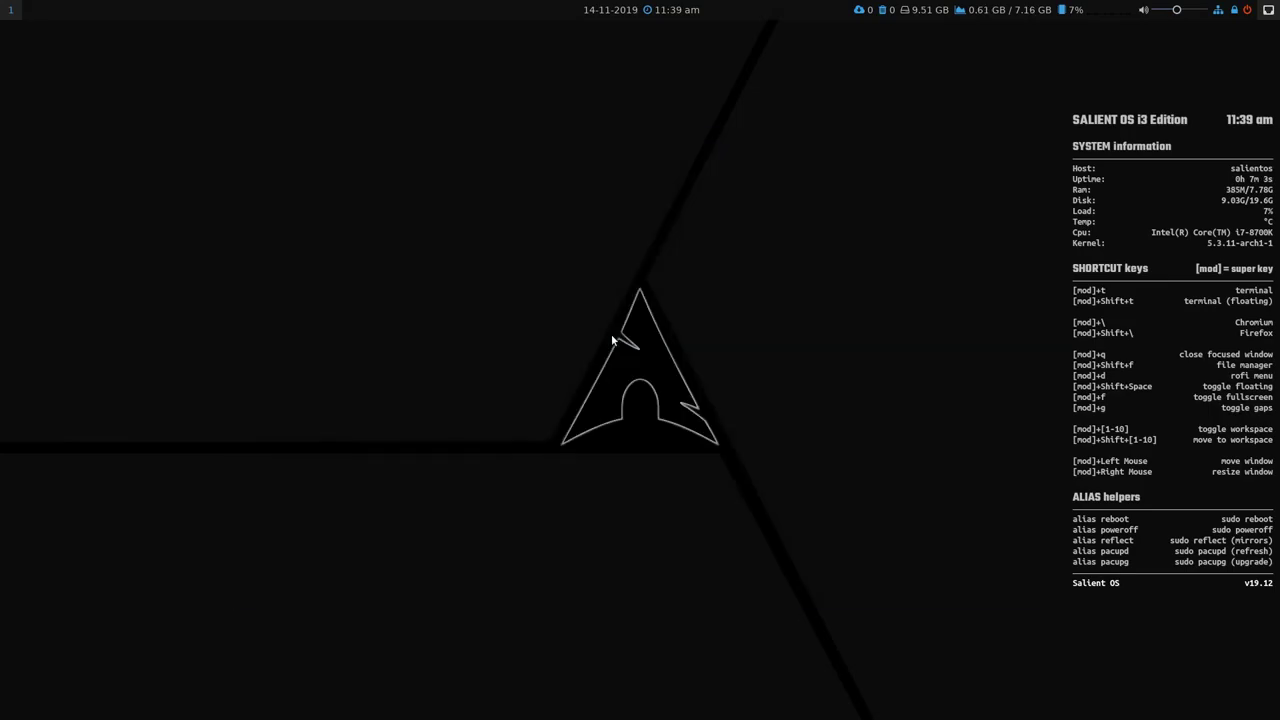
{"action": "key", "text": "super+shift+t"}
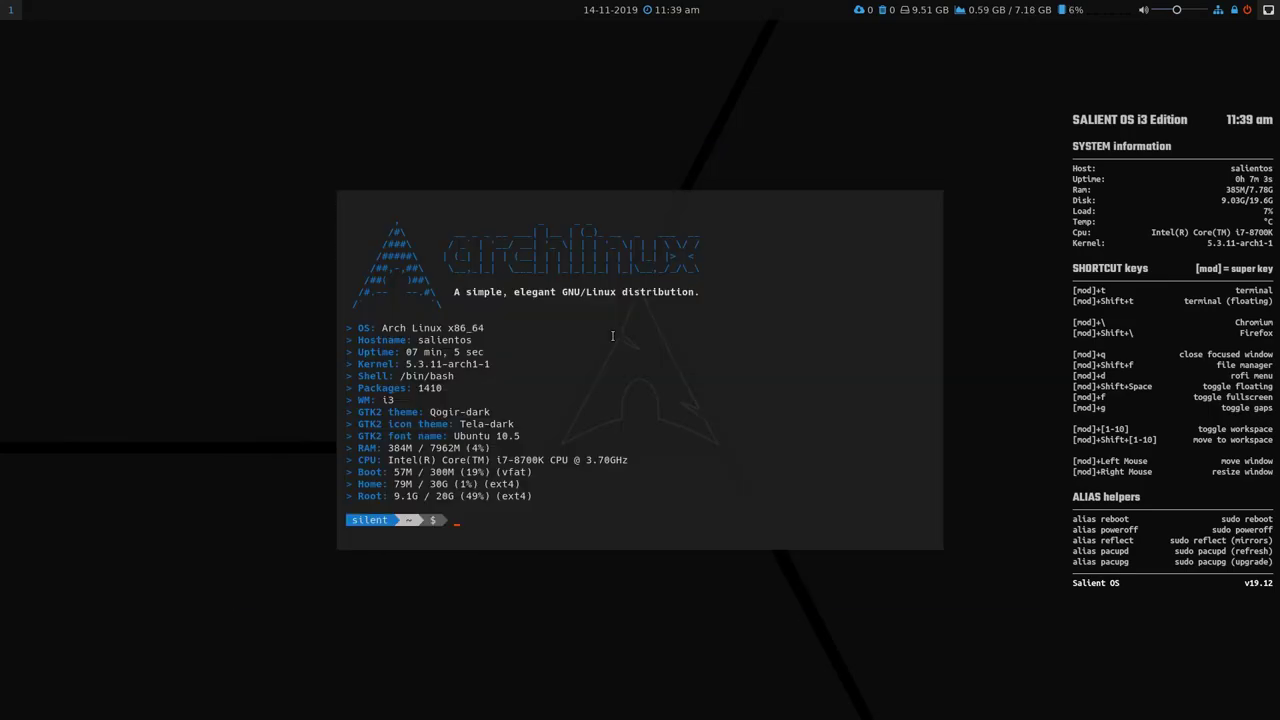
{"action": "key", "text": "super+q"}
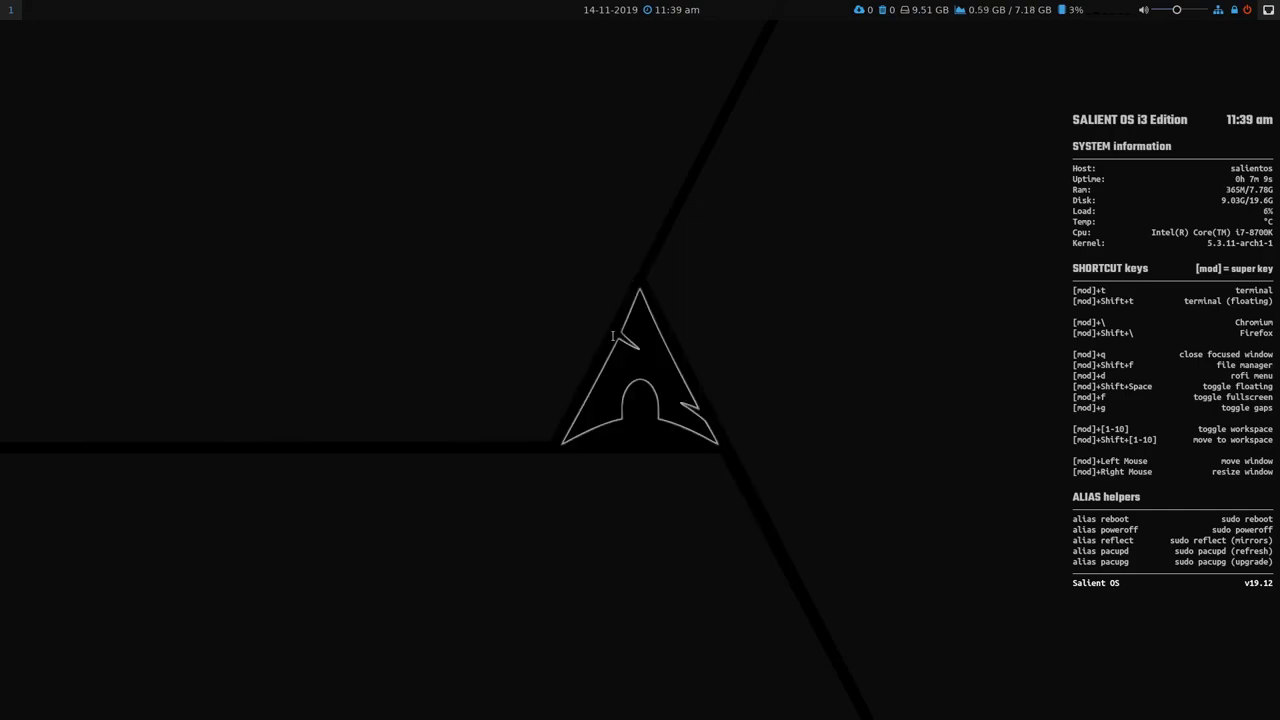
{"action": "key", "text": "super+shift+t"}
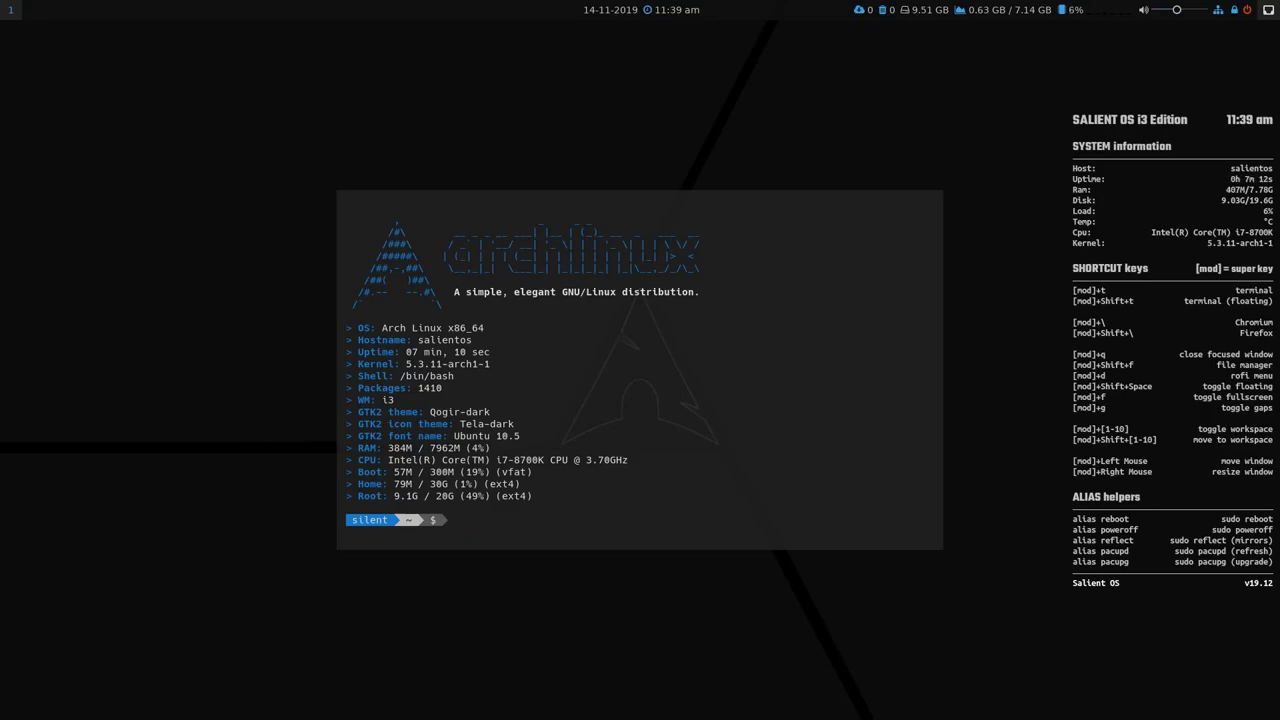
{"action": "key", "text": "super+2"}
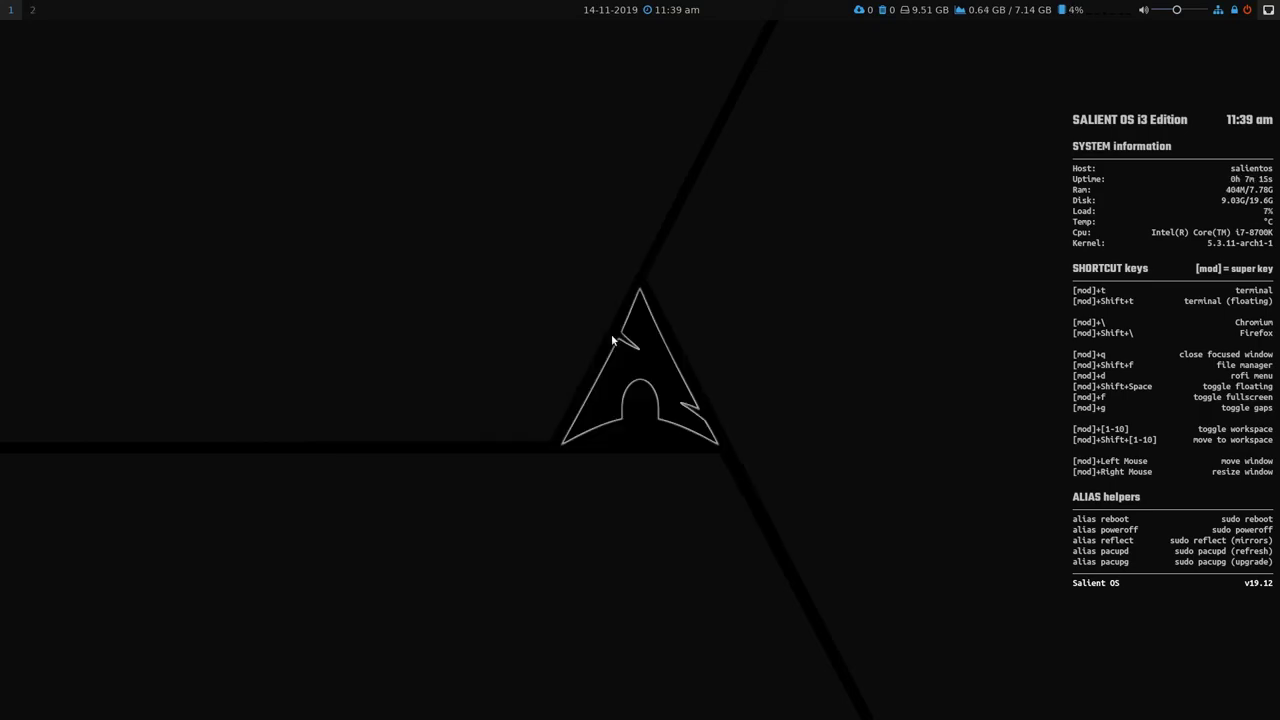
{"action": "key", "text": "super+2"}
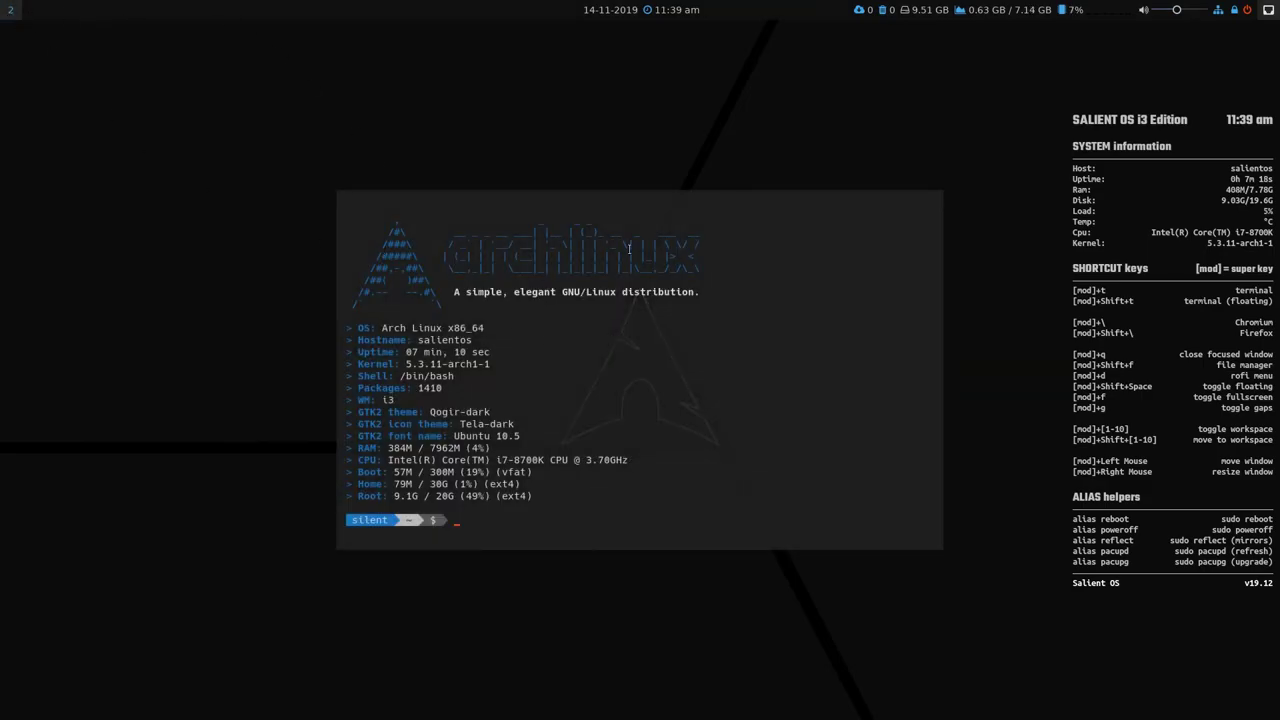
{"action": "key", "text": "super+1"}
{"action": "key", "text": "super+shift+f"}
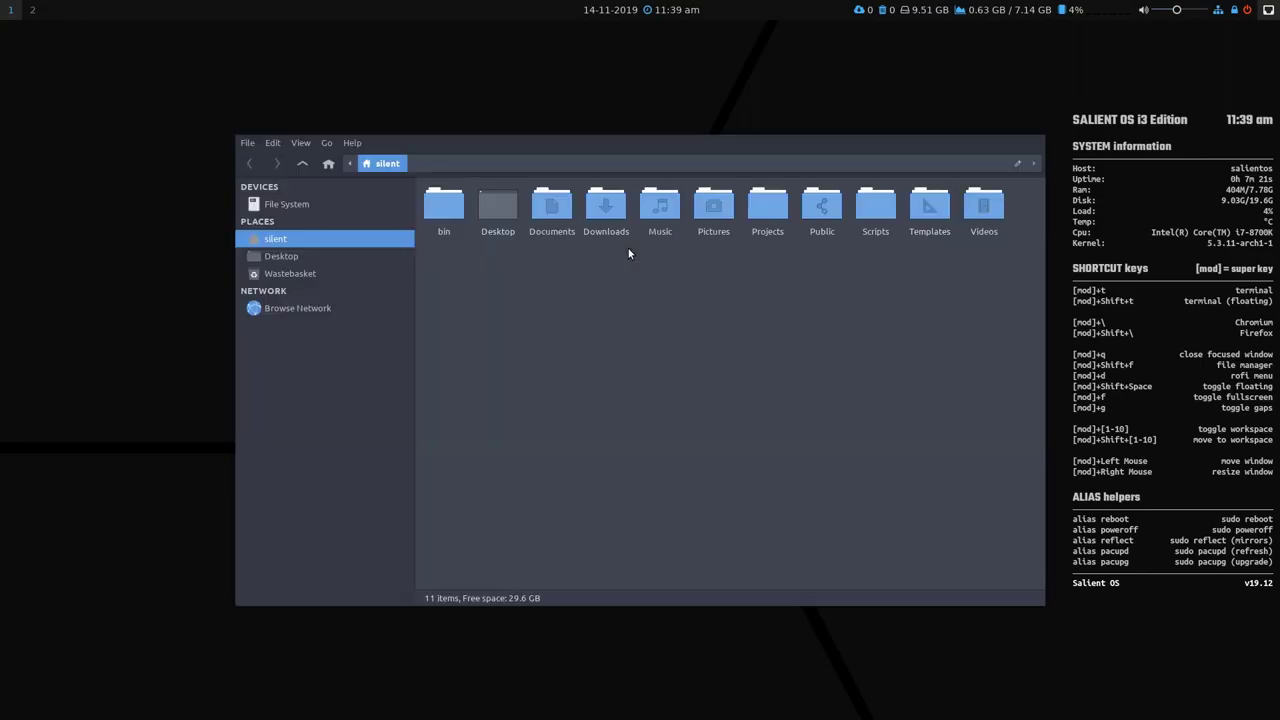
{"action": "key", "text": "super+2"}
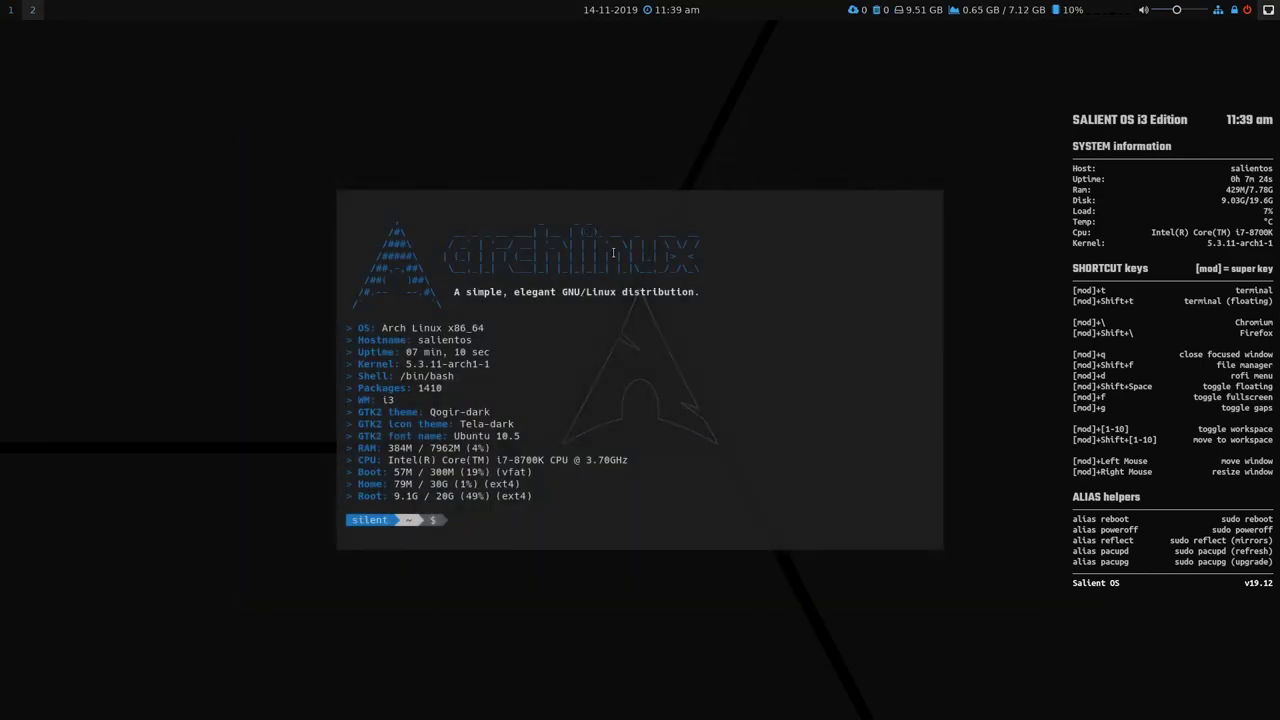
{"action": "left_click", "coordinate": [9, 14]}
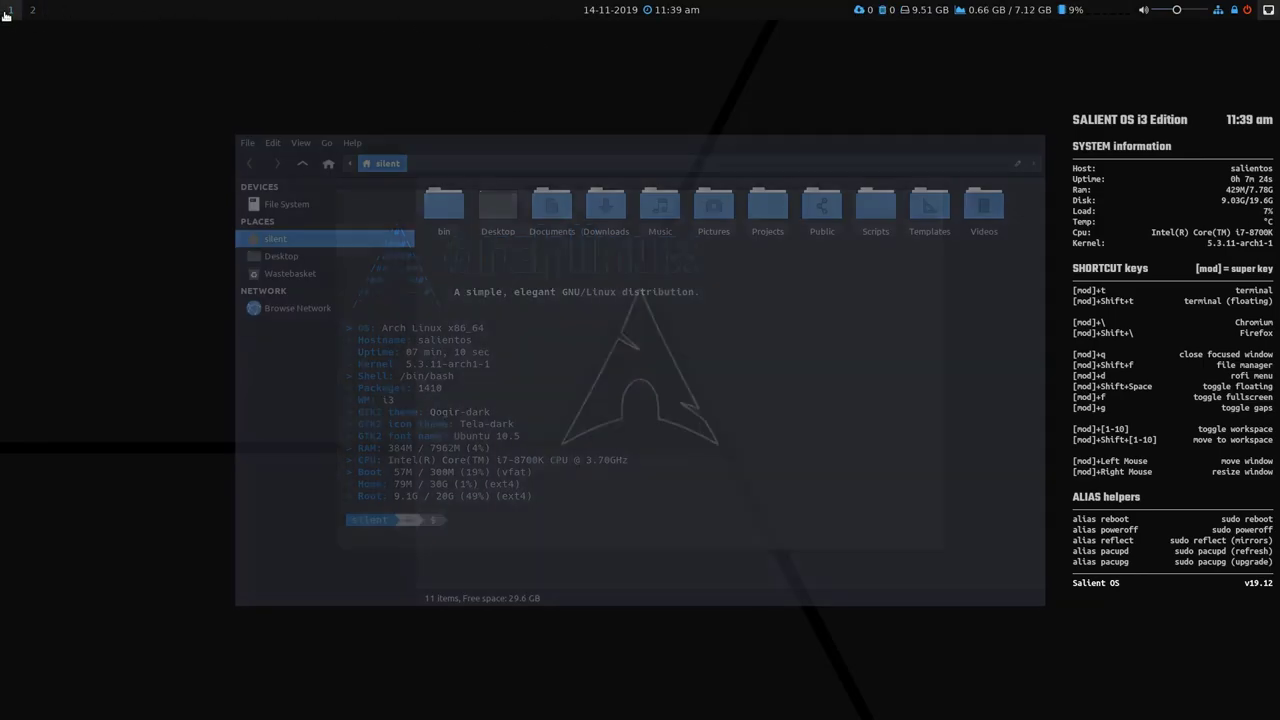
{"action": "left_click", "coordinate": [35, 12]}
{"action": "left_click", "coordinate": [15, 15]}
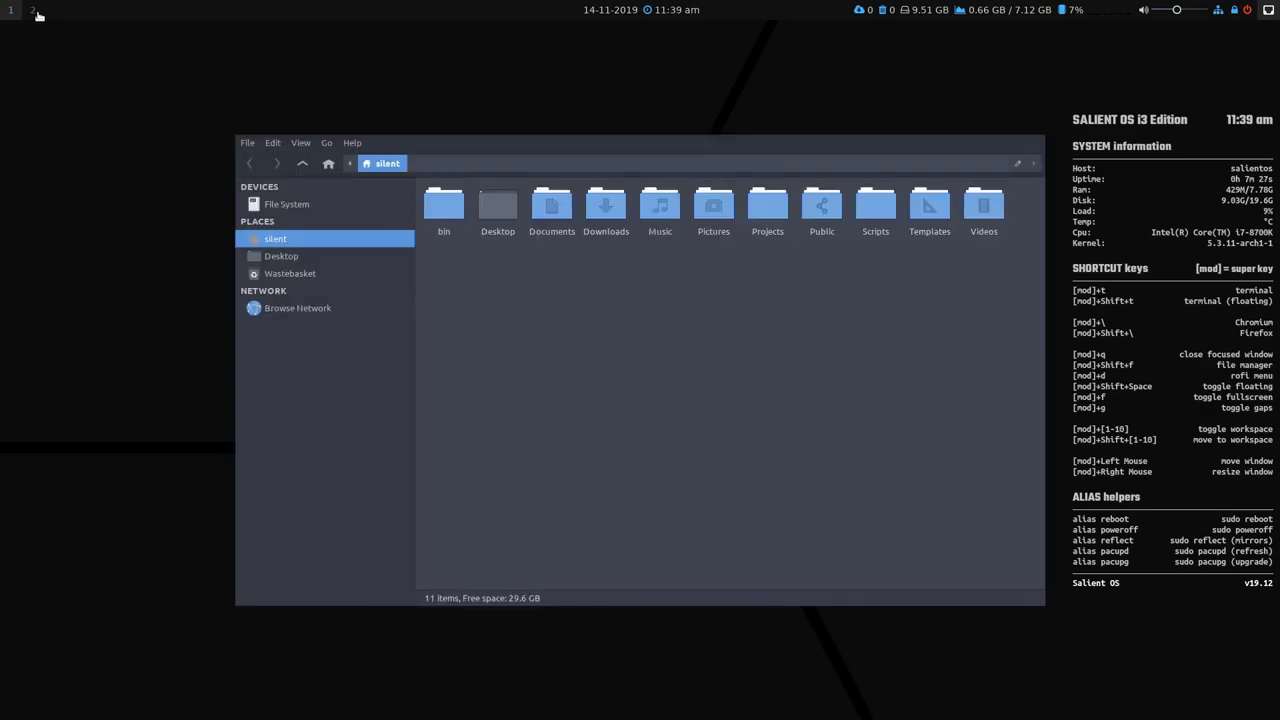
{"action": "left_click", "coordinate": [35, 11]}
{"action": "key", "text": "super+q"}
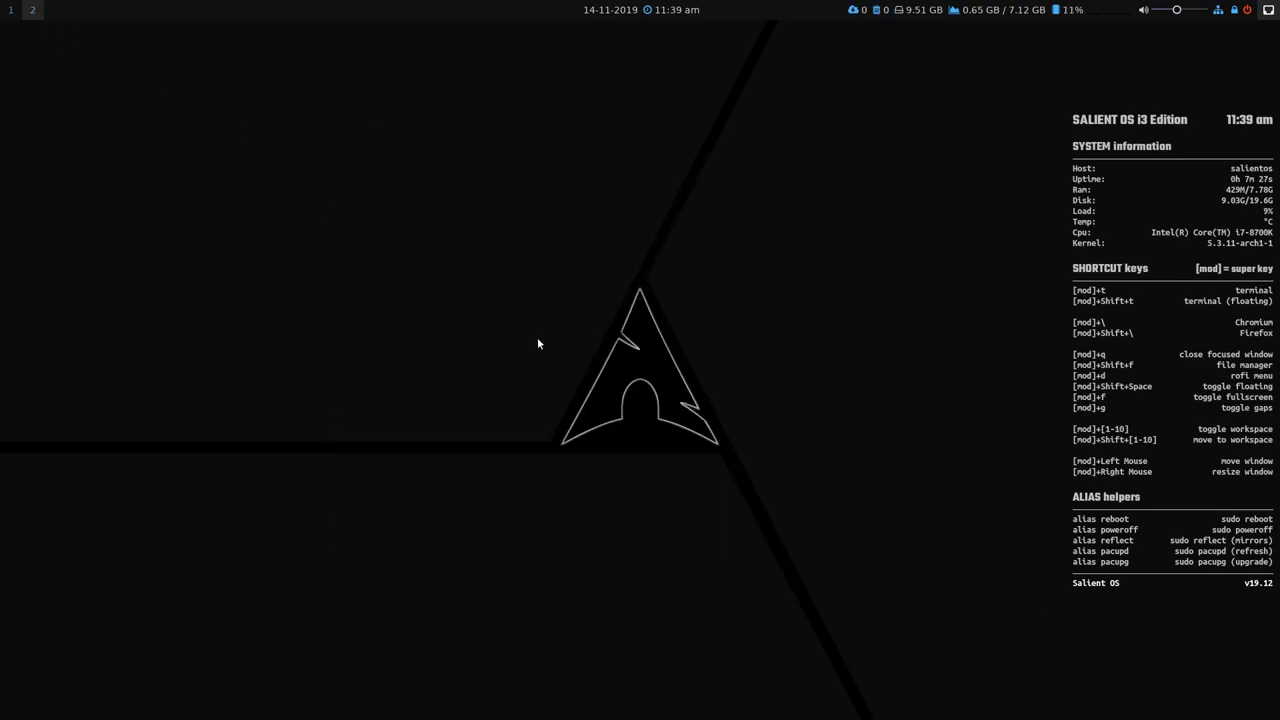
{"action": "left_click", "coordinate": [11, 12]}
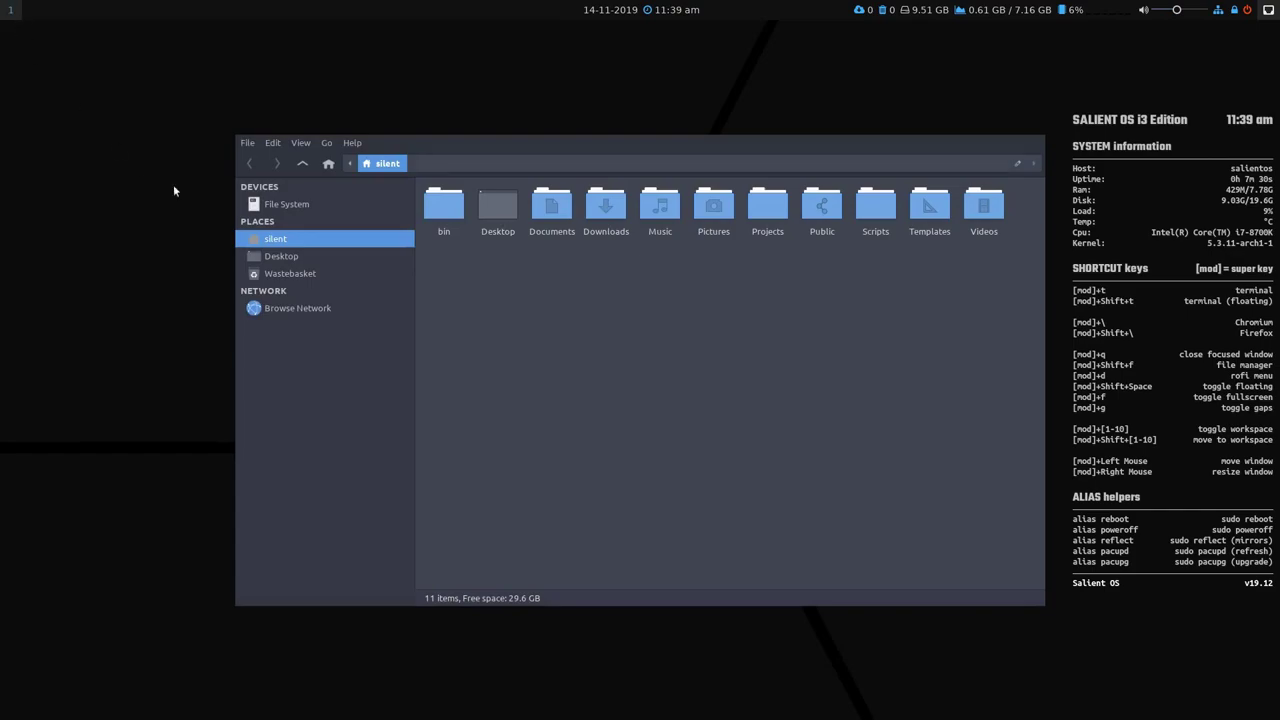
{"action": "left_click_drag", "start_coordinate": [811, 417], "coordinate": [853, 428]}
{"action": "left_click_drag", "start_coordinate": [600, 374], "coordinate": [682, 406]}
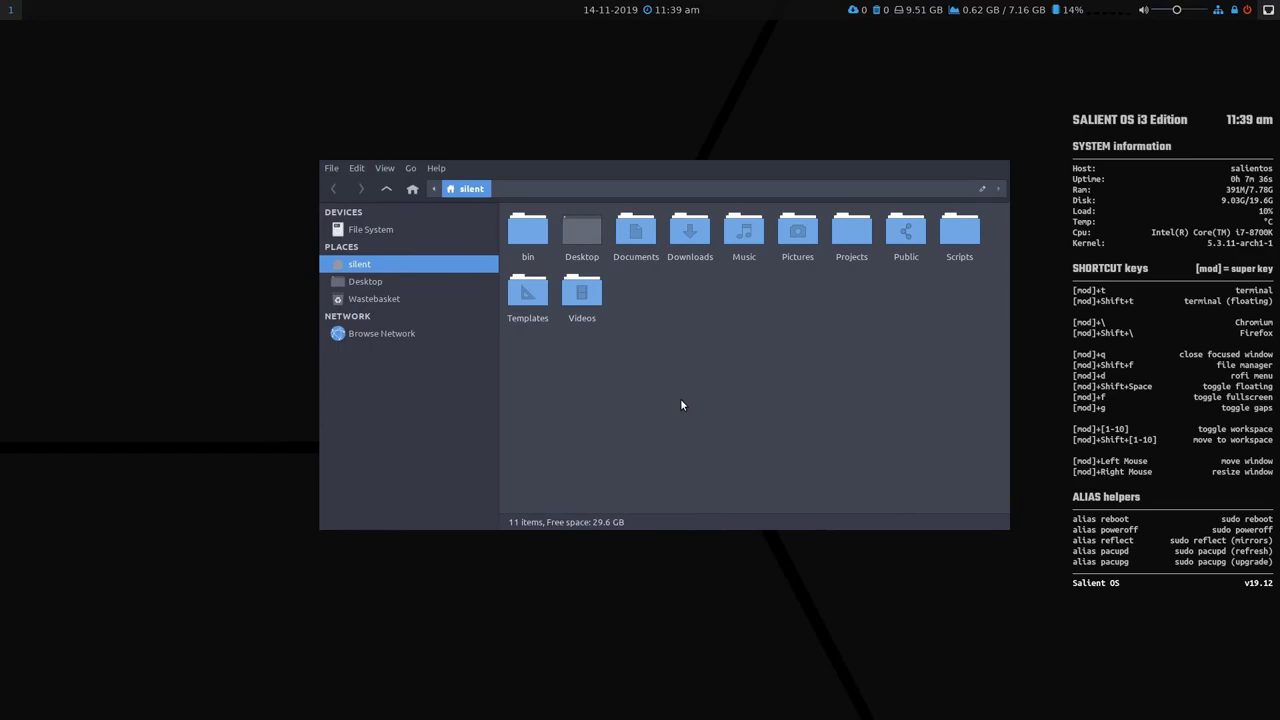
{"action": "key", "text": "super+q"}
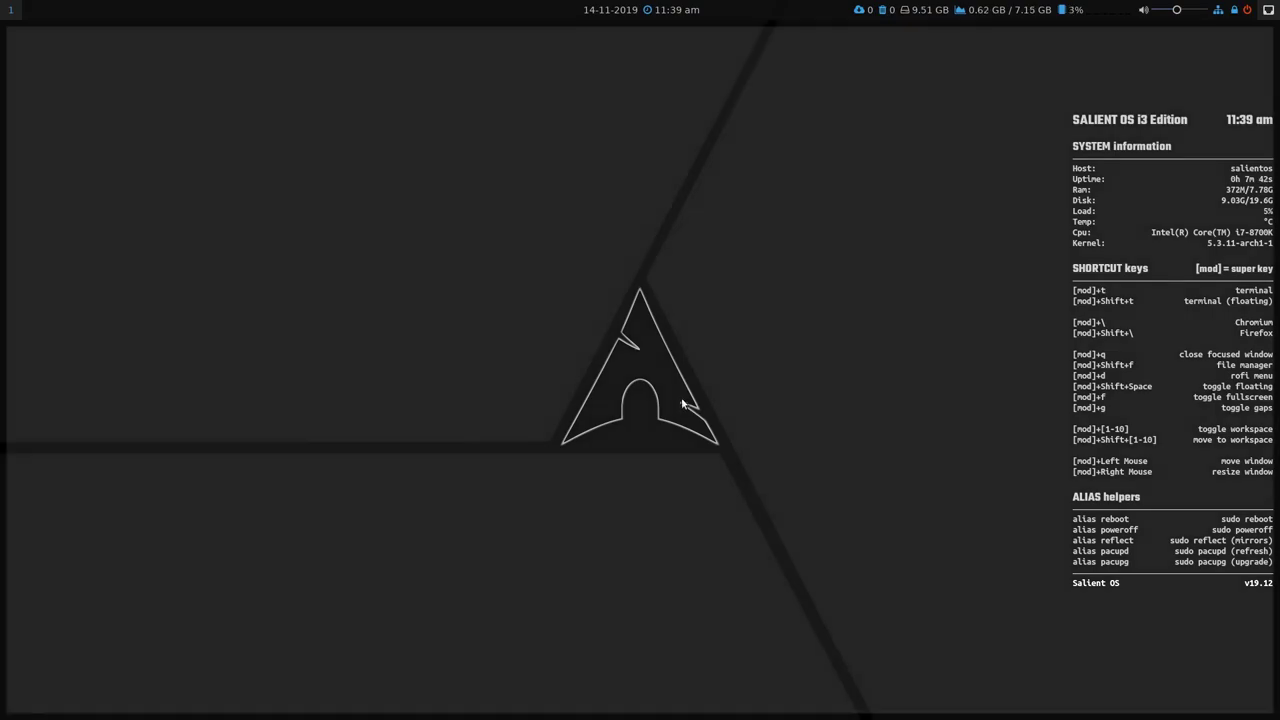
Launch Chromium and switch its theme to GTK+ in Settings.
{"action": "key", "text": "super+backslash"}
{"action": "left_click", "coordinate": [1258, 61]}
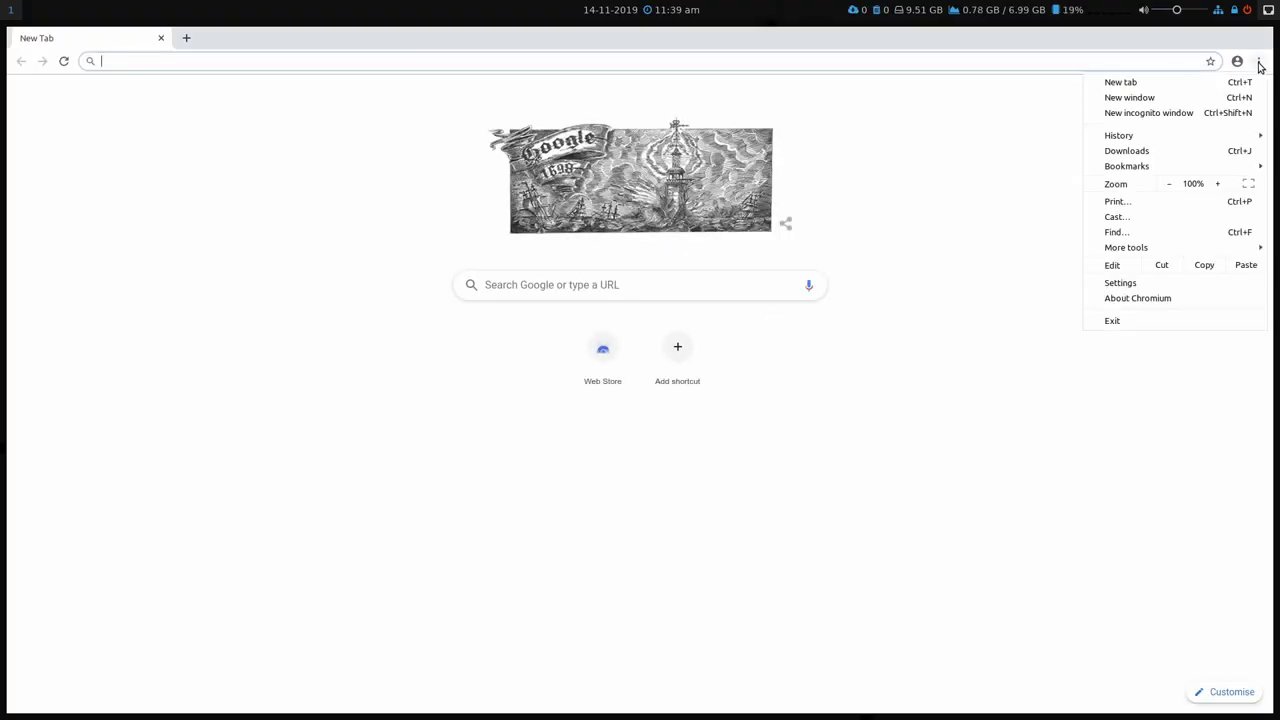
{"action": "left_click", "coordinate": [1142, 284]}
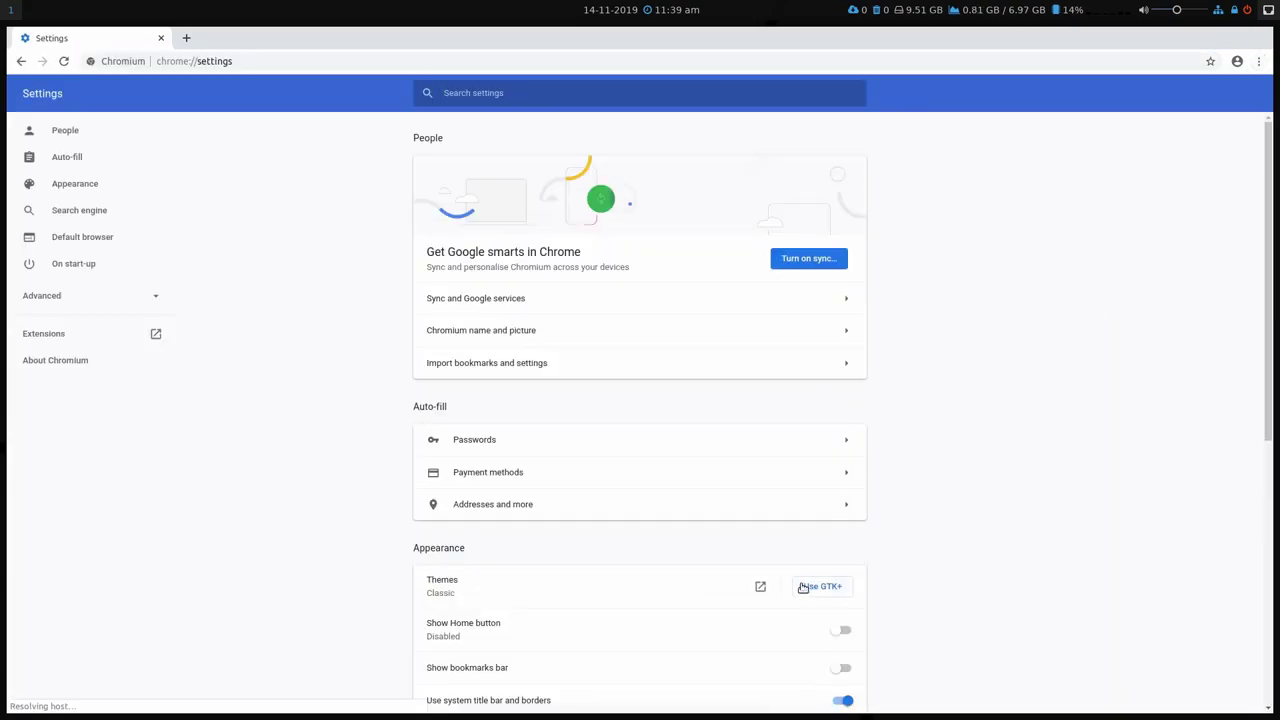
{"action": "left_click", "coordinate": [828, 586]}
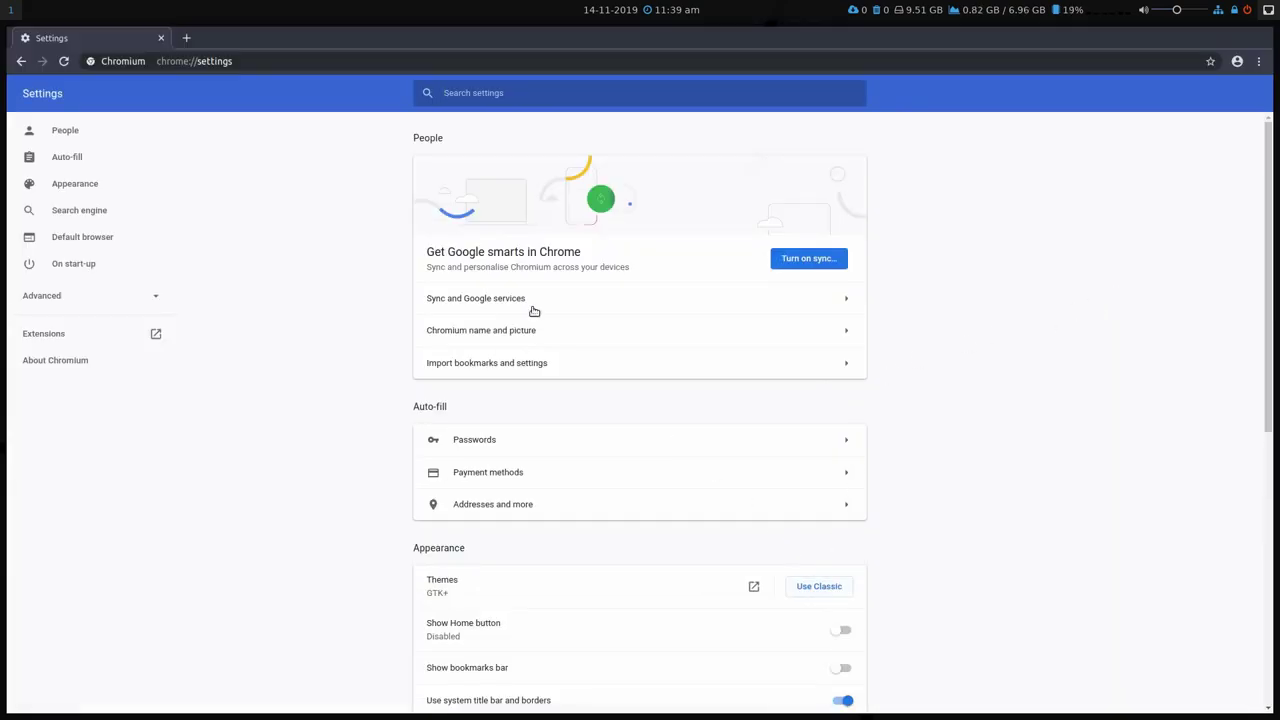
Close the Settings tab, exit Chromium, then open and close Firefox.
{"action": "left_click", "coordinate": [187, 37]}
{"action": "left_click", "coordinate": [160, 38]}
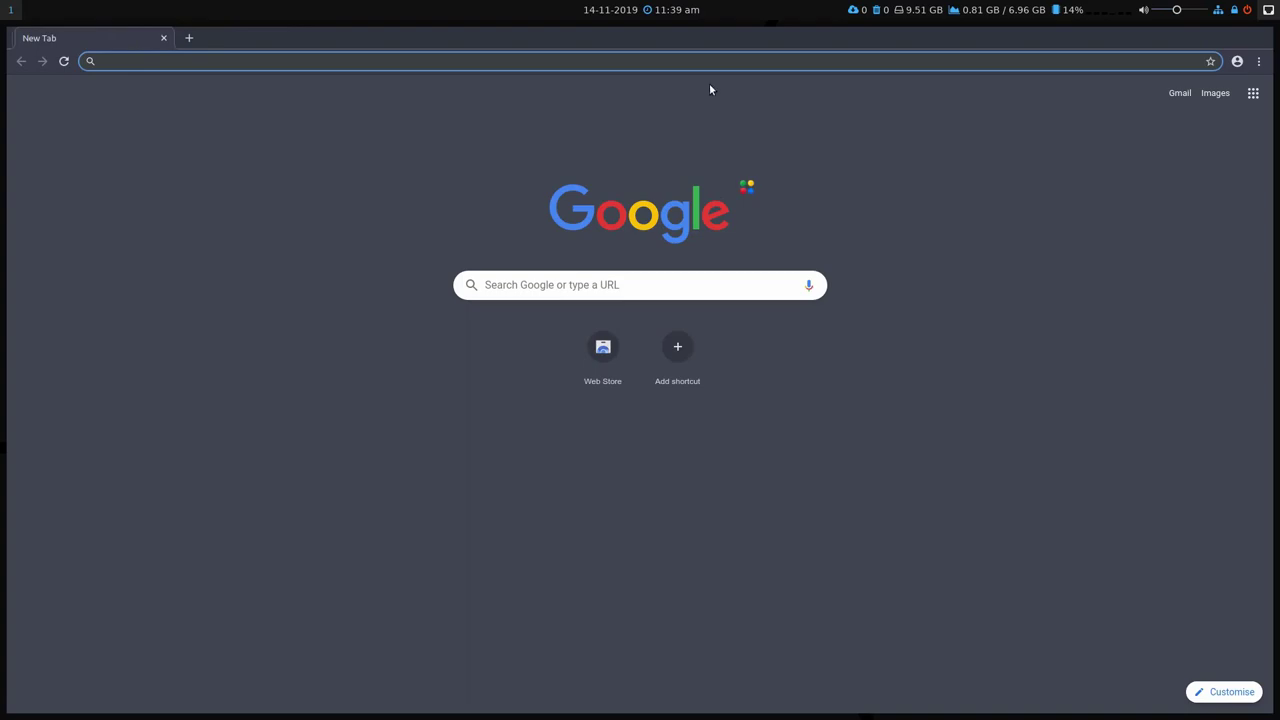
{"action": "left_click", "coordinate": [1260, 63]}
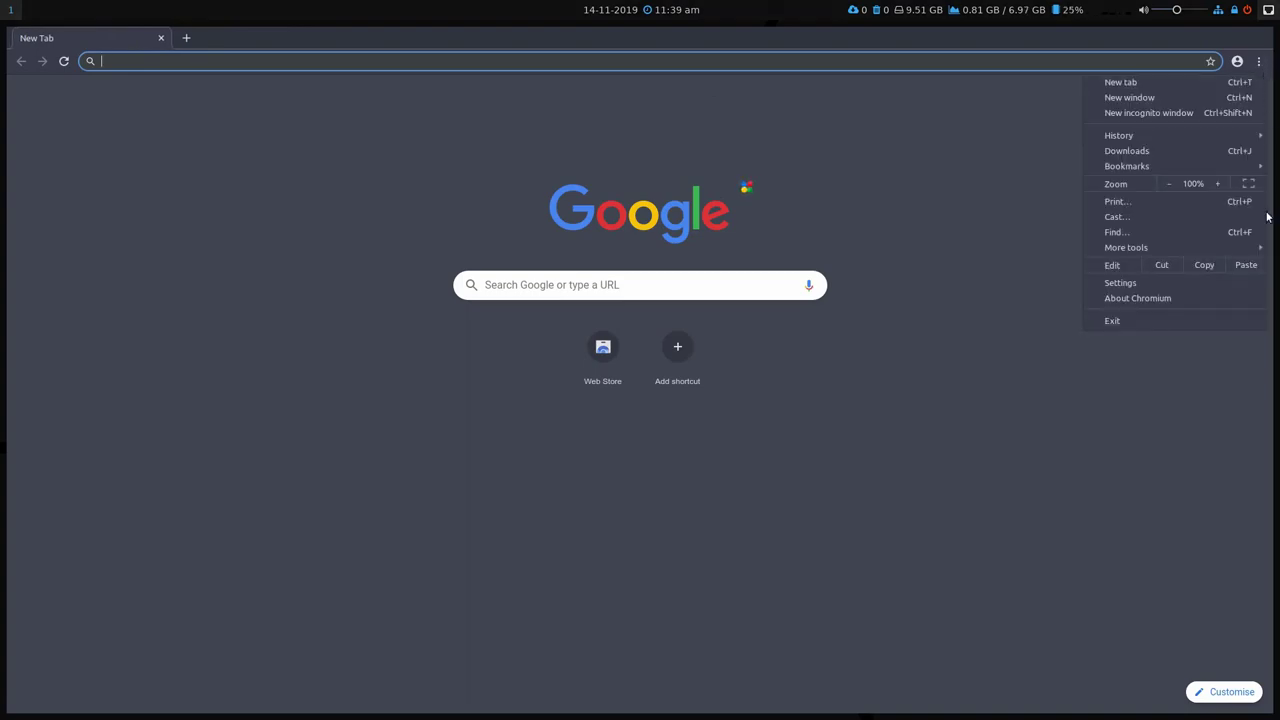
{"action": "left_click", "coordinate": [1228, 320]}
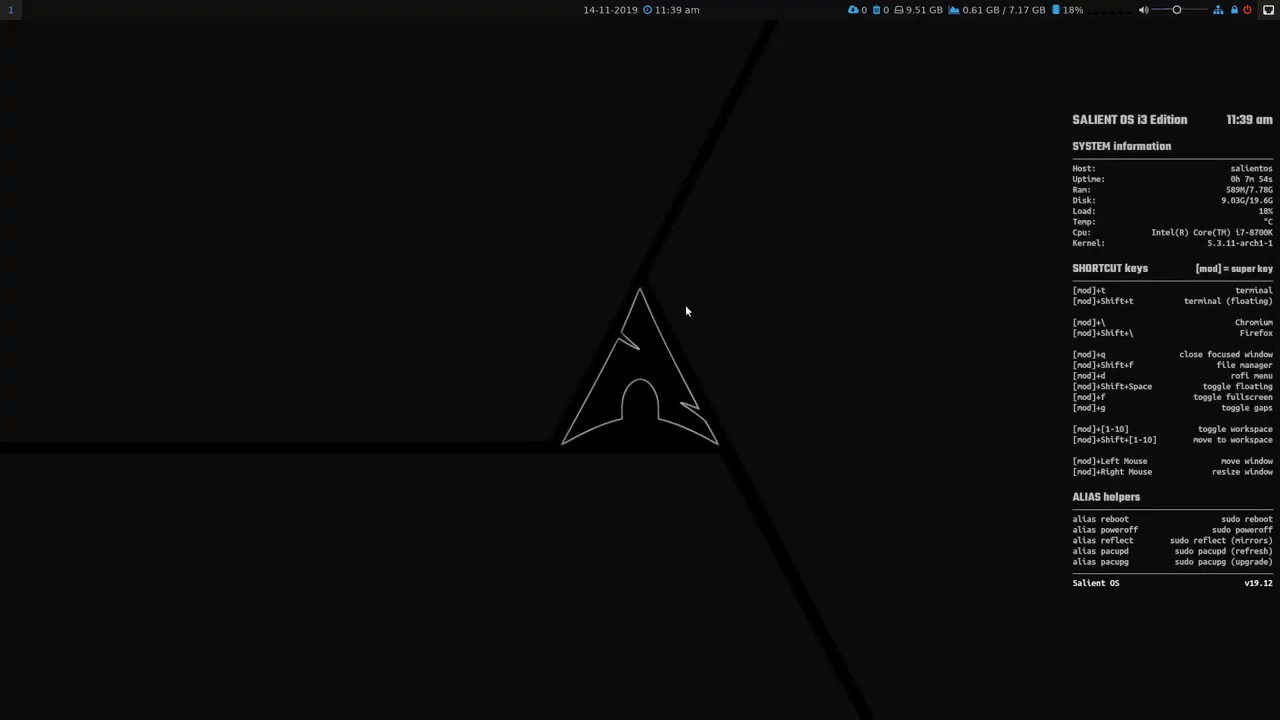
{"action": "key", "text": "super+t"}
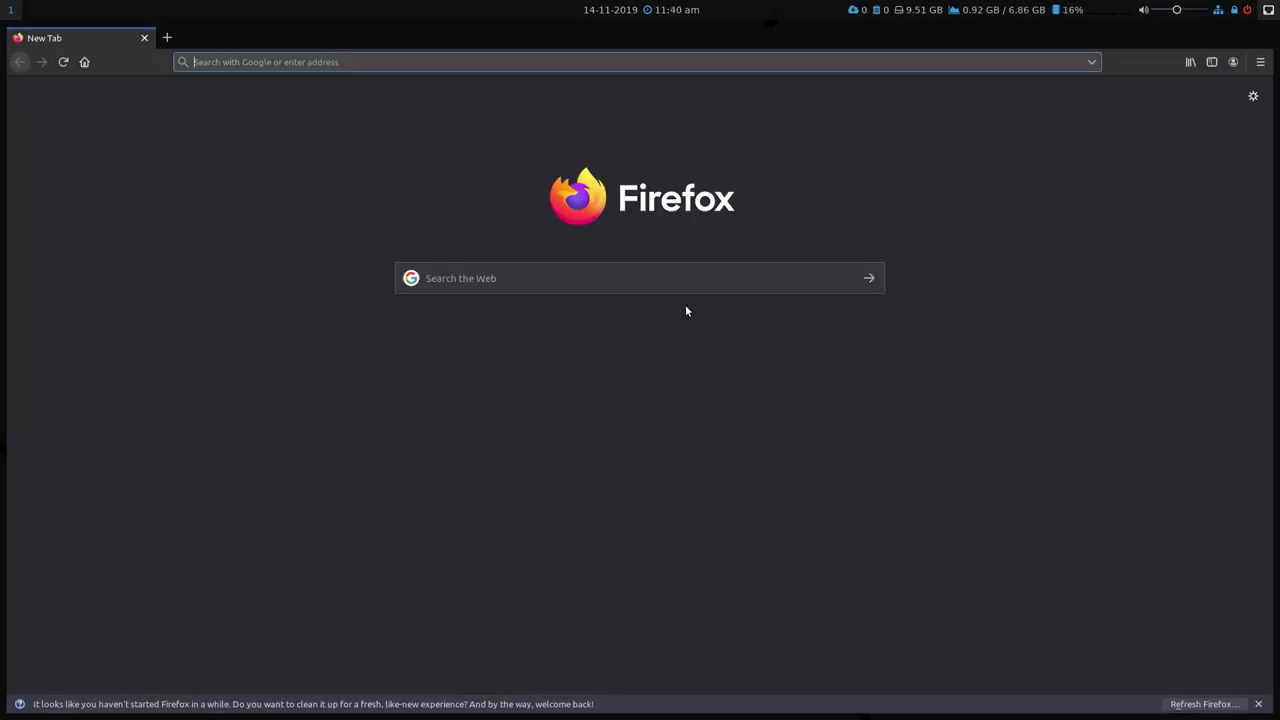
{"action": "key", "text": "super+q"}
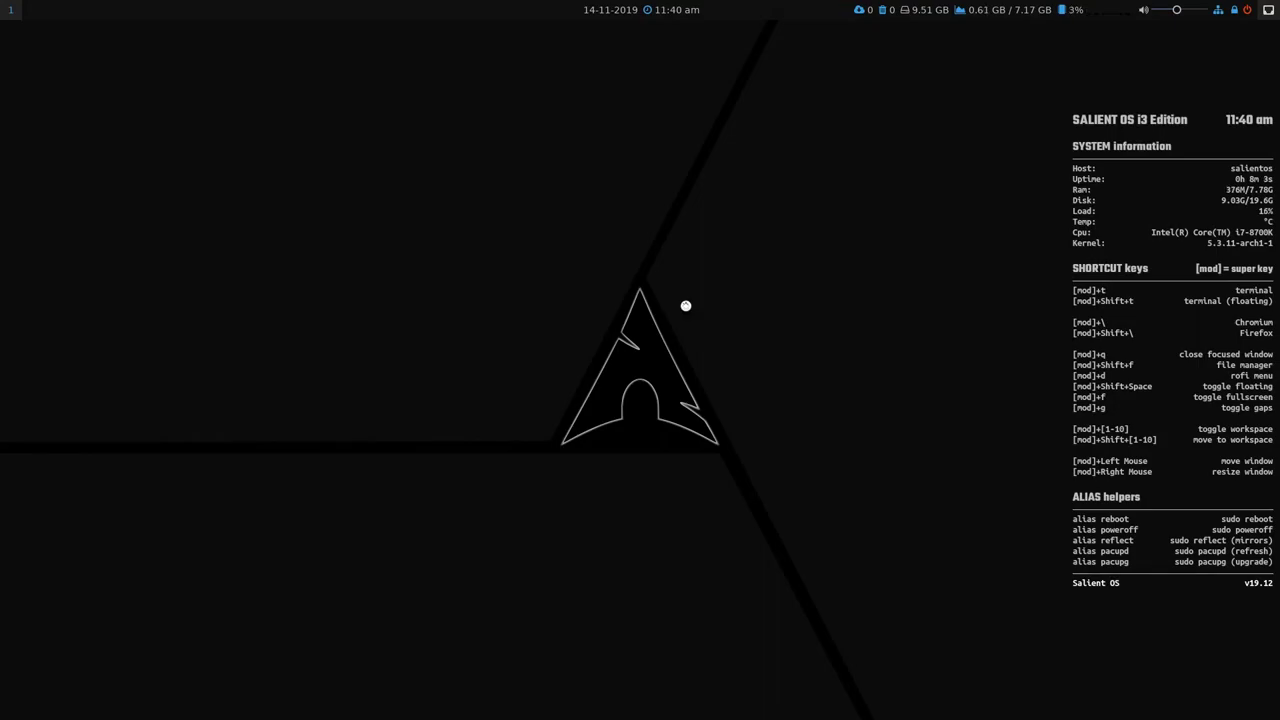
Open two tiled terminal windows with mod+t, then close them with mod+q.
{"action": "key", "text": "super+t"}
{"action": "key", "text": "super+t"}
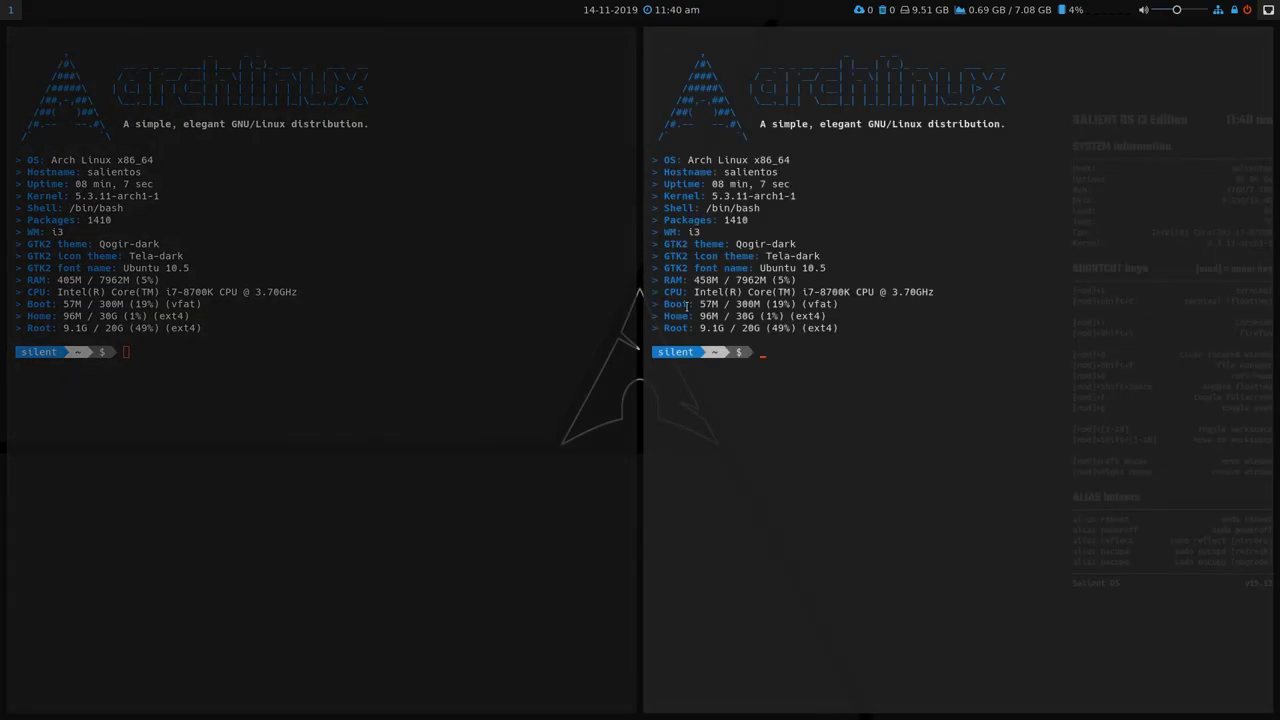
{"action": "key", "text": "super+t"}
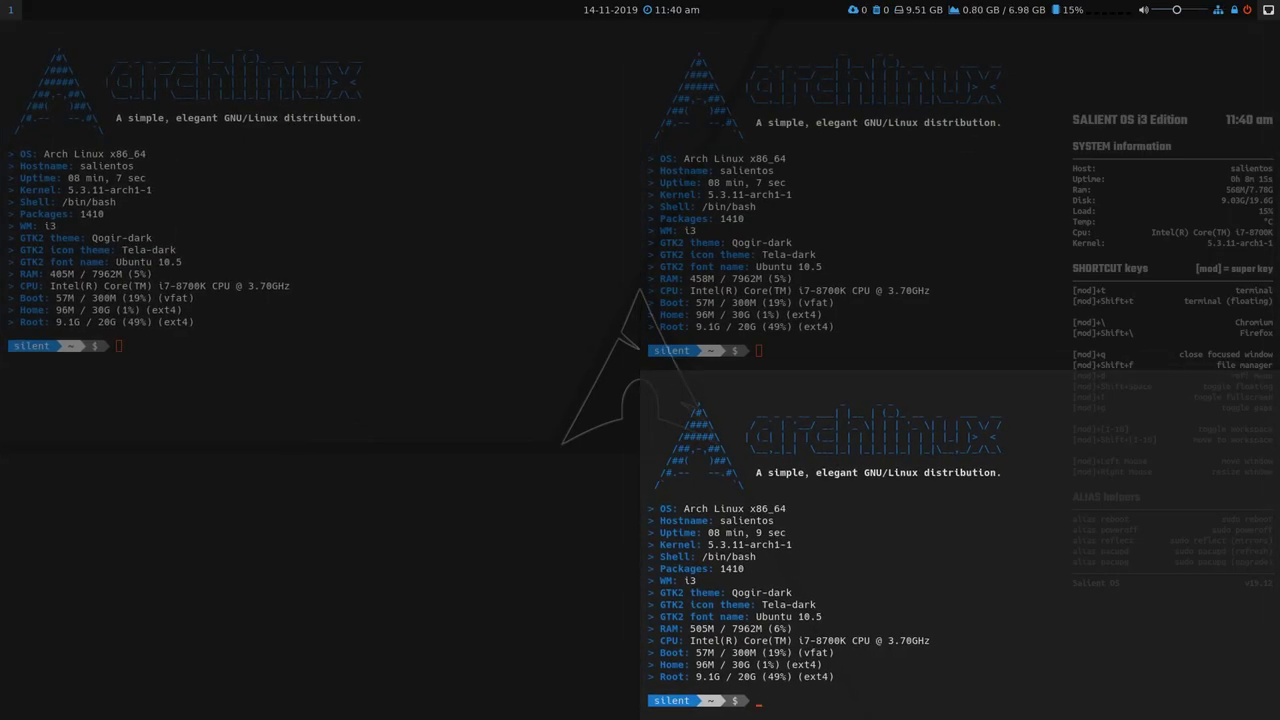
{"action": "key", "text": "super+q"}
{"action": "key", "text": "super+q"}
{"action": "key", "text": "super+q"}
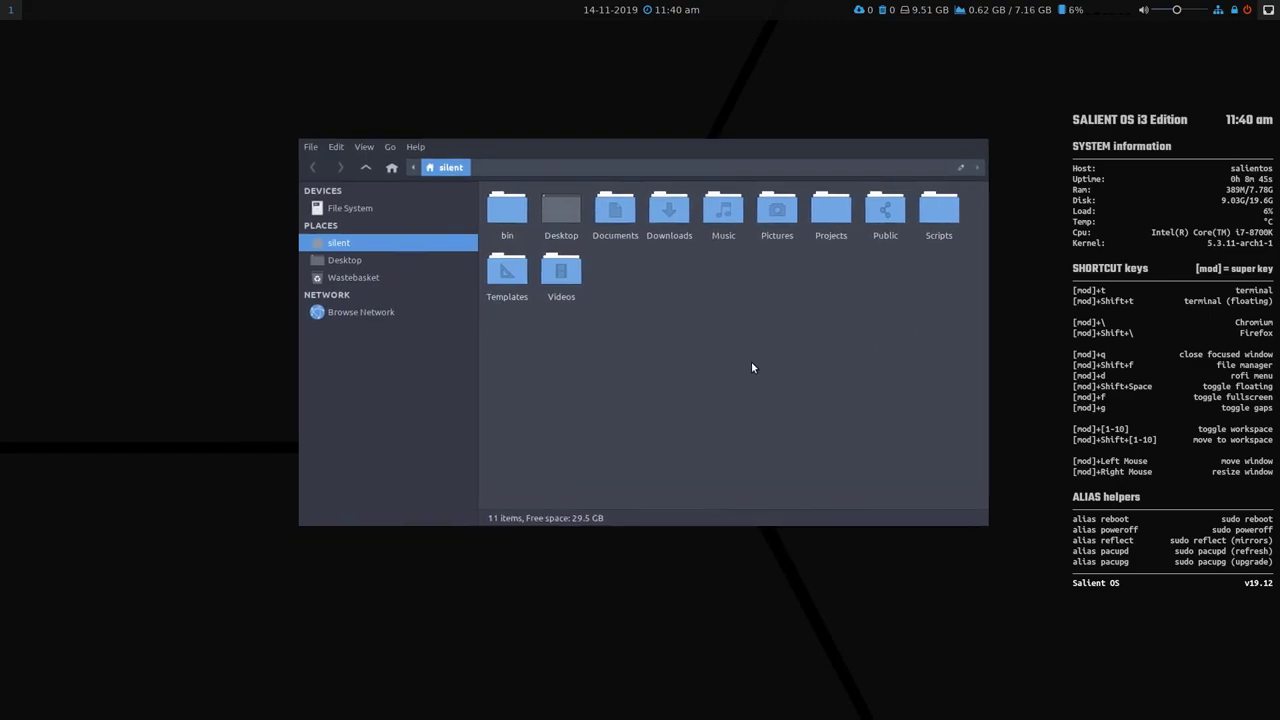
Show hidden folders and open .config/polybar/config in the text editor.
{"action": "key", "text": "ctrl+h"}
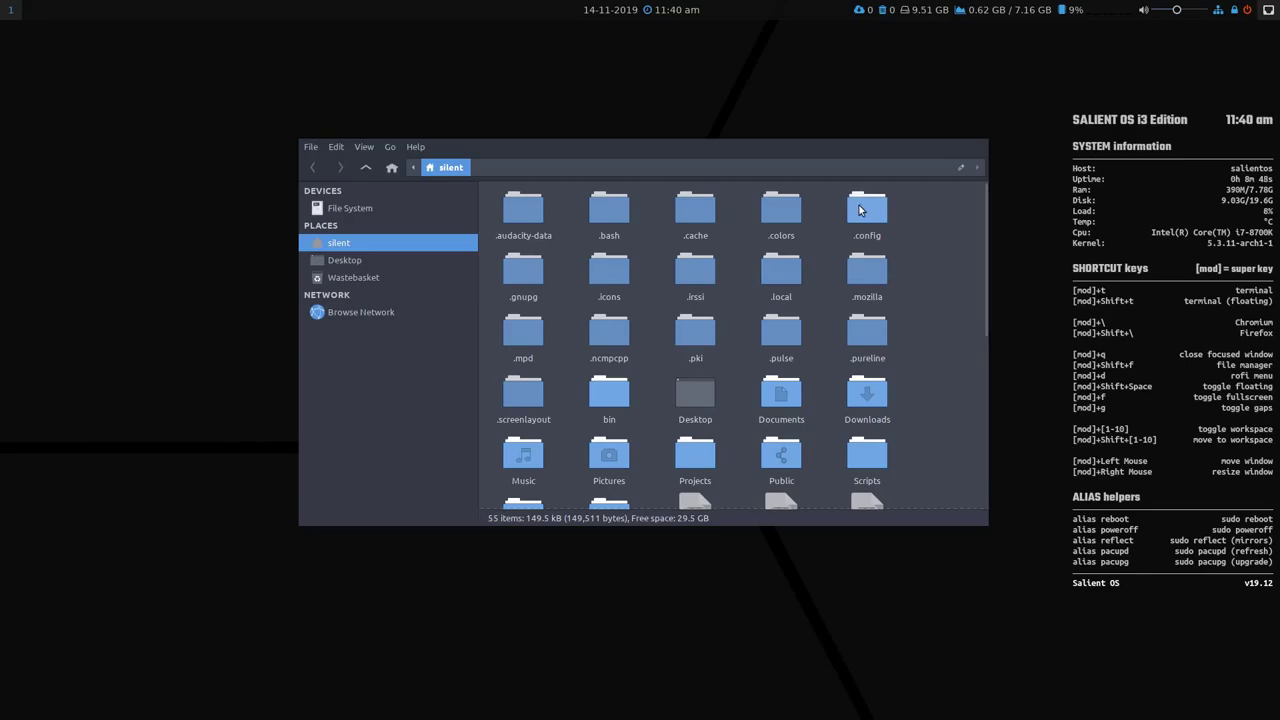
{"action": "double_click", "coordinate": [860, 210]}
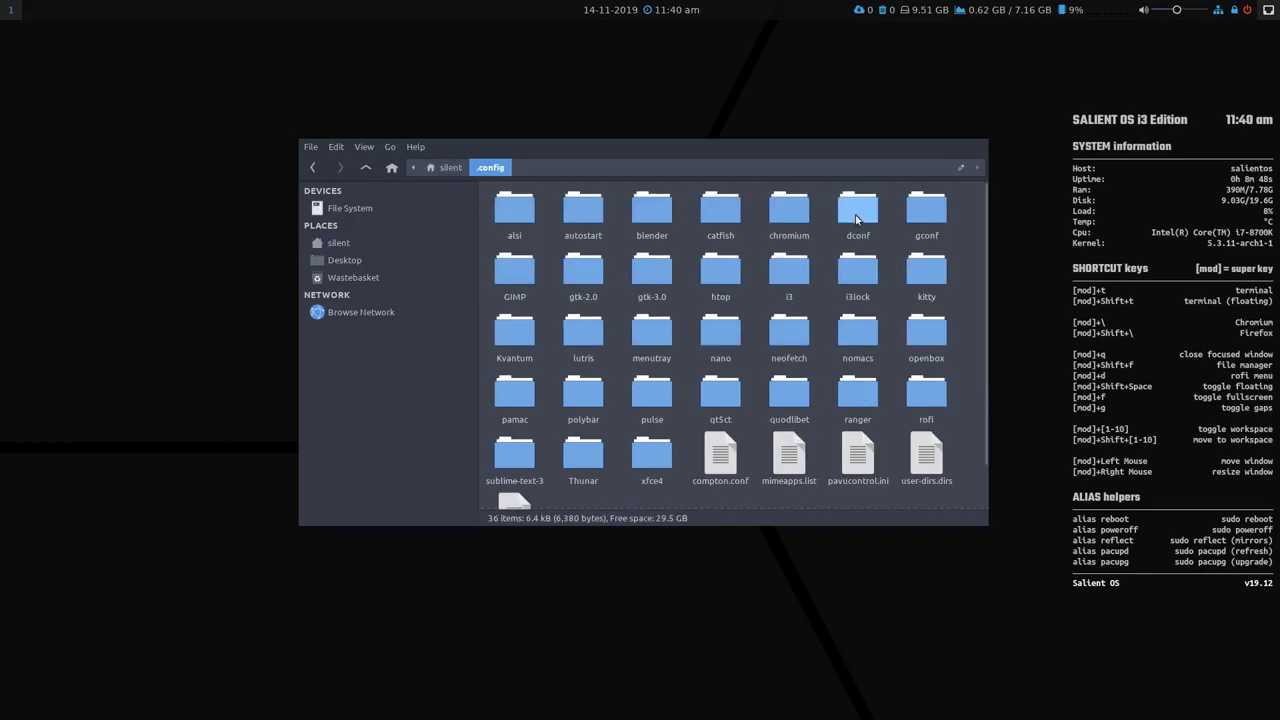
{"action": "double_click", "coordinate": [576, 401]}
{"action": "left_click", "coordinate": [506, 212]}
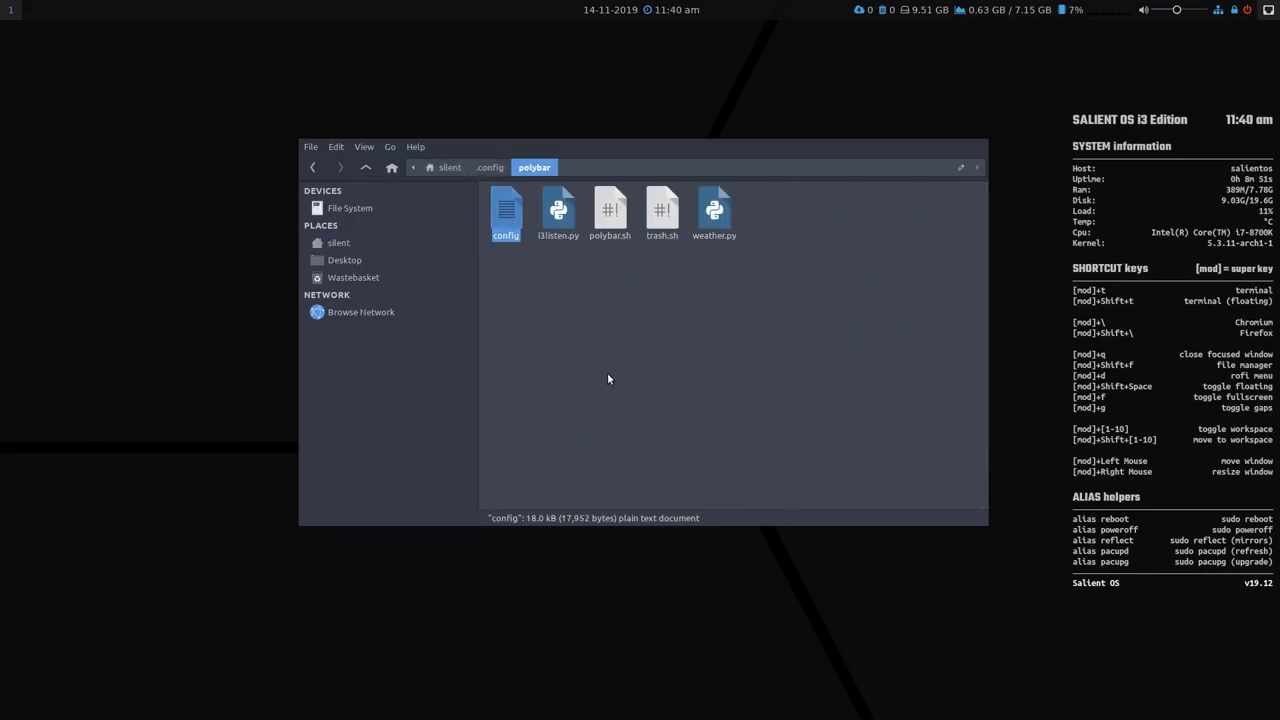
{"action": "key", "text": "Return"}
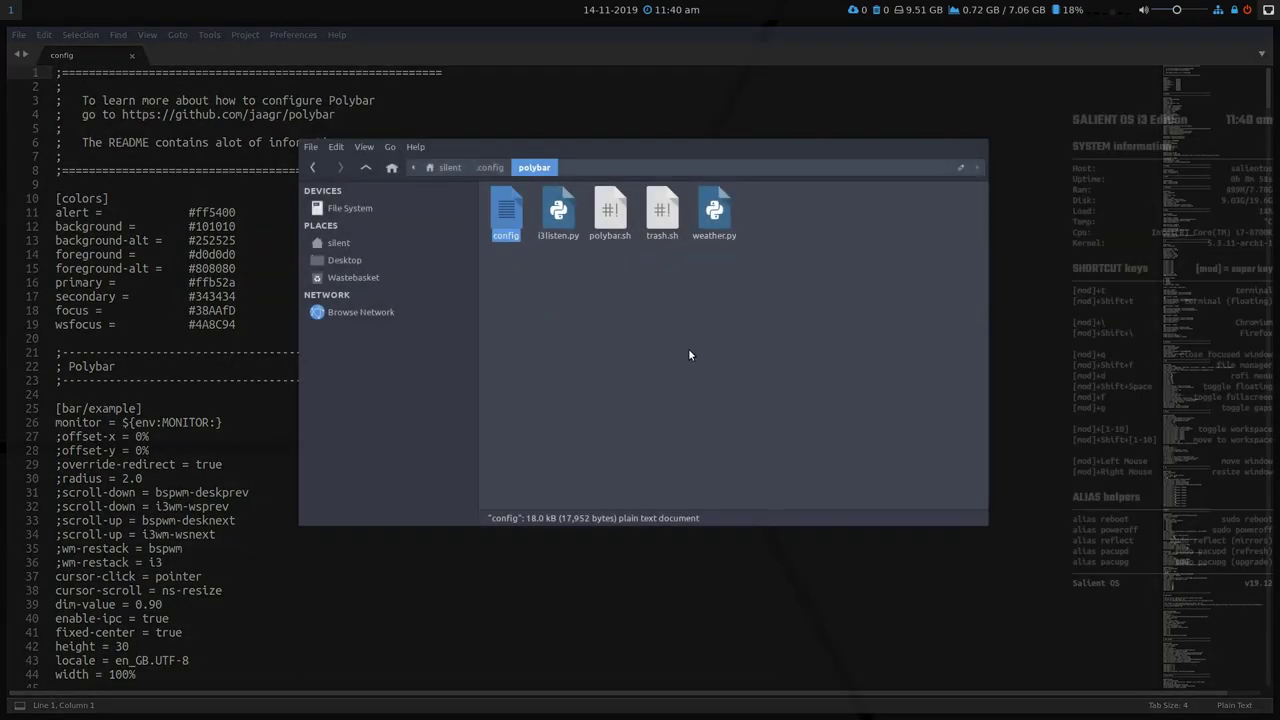
Move the file manager to workspace 2 and open .config/i3/config in the editor.
{"action": "key", "text": "super+shift+2"}
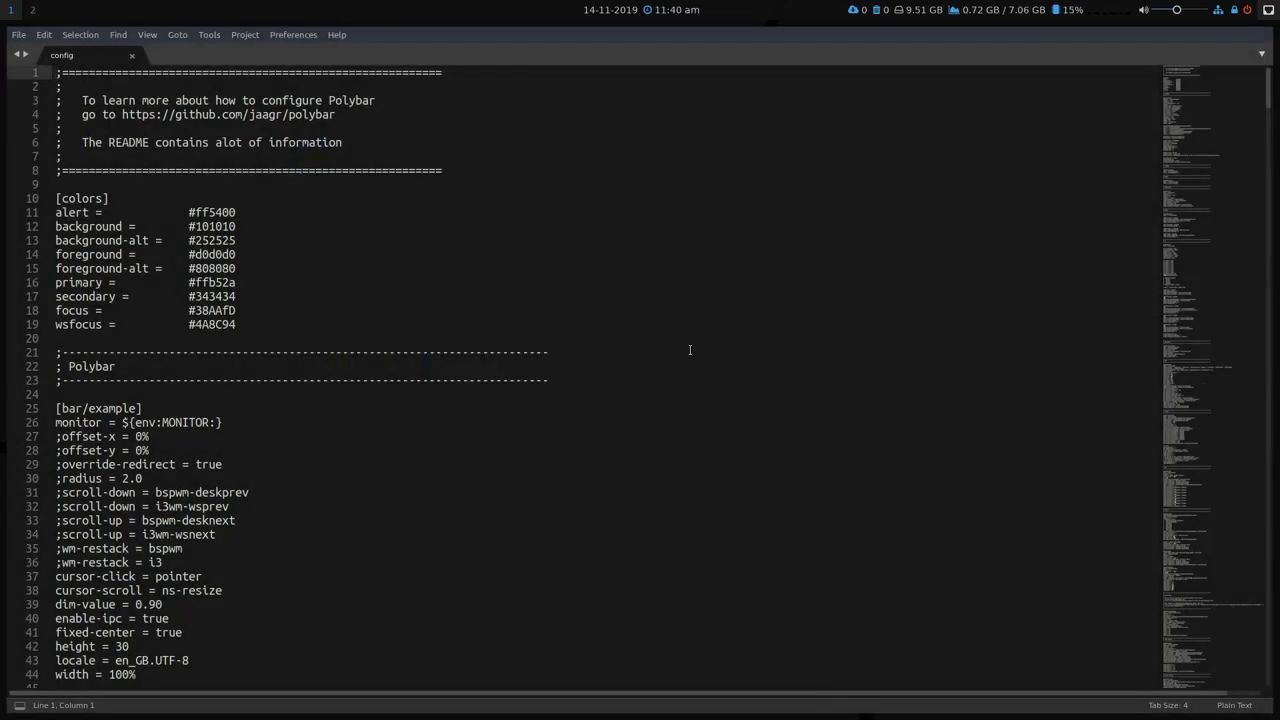
{"action": "key", "text": "super+3"}
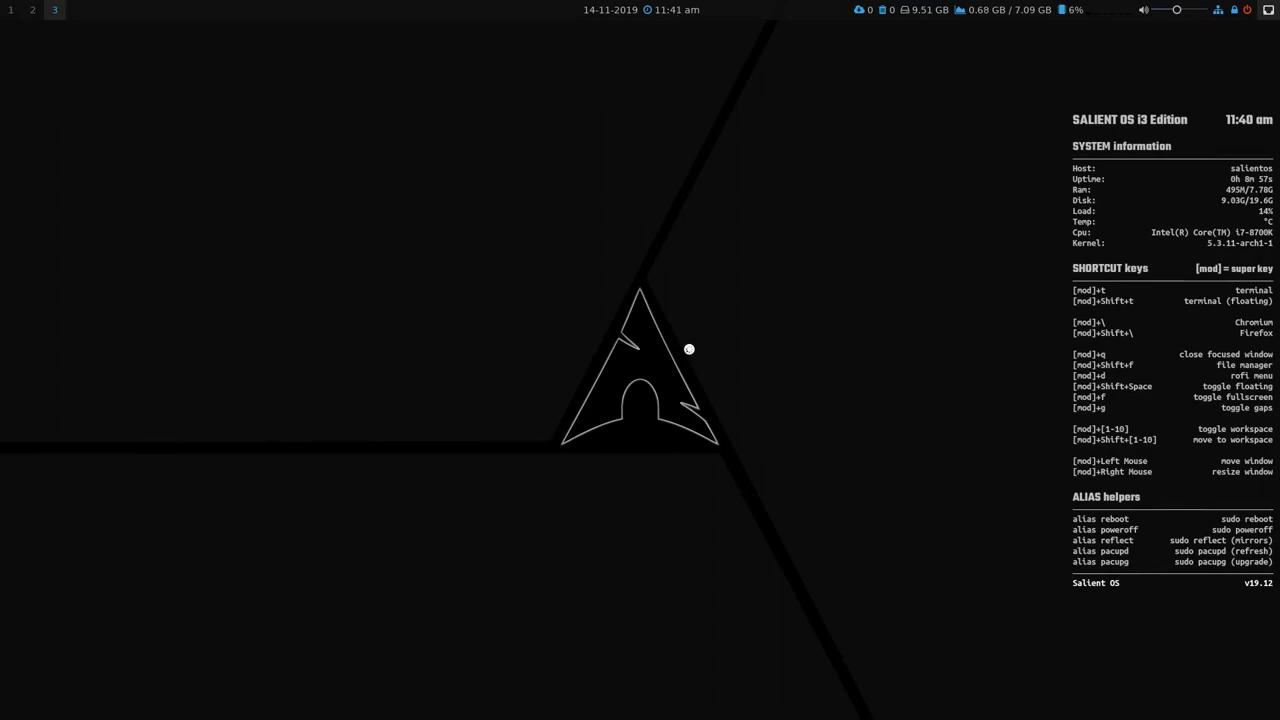
{"action": "key", "text": "super+2"}
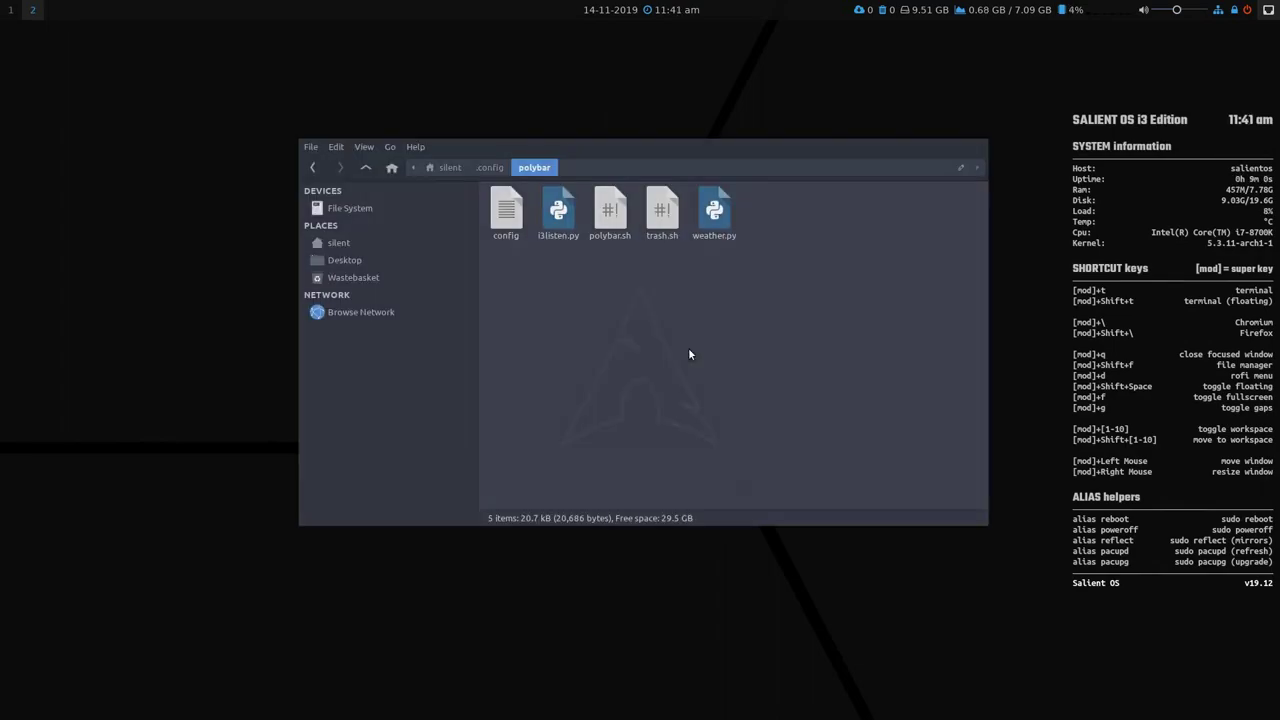
{"action": "left_click", "coordinate": [366, 167]}
{"action": "double_click", "coordinate": [789, 270]}
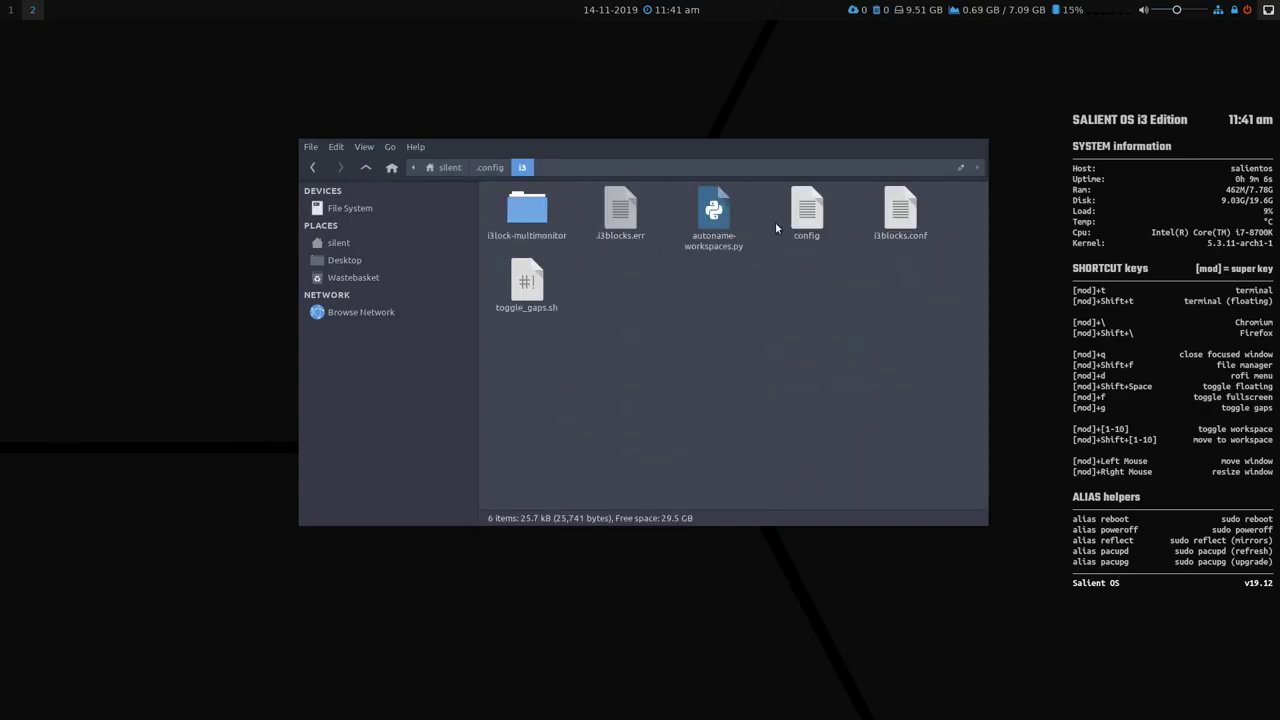
{"action": "left_click", "coordinate": [807, 211]}
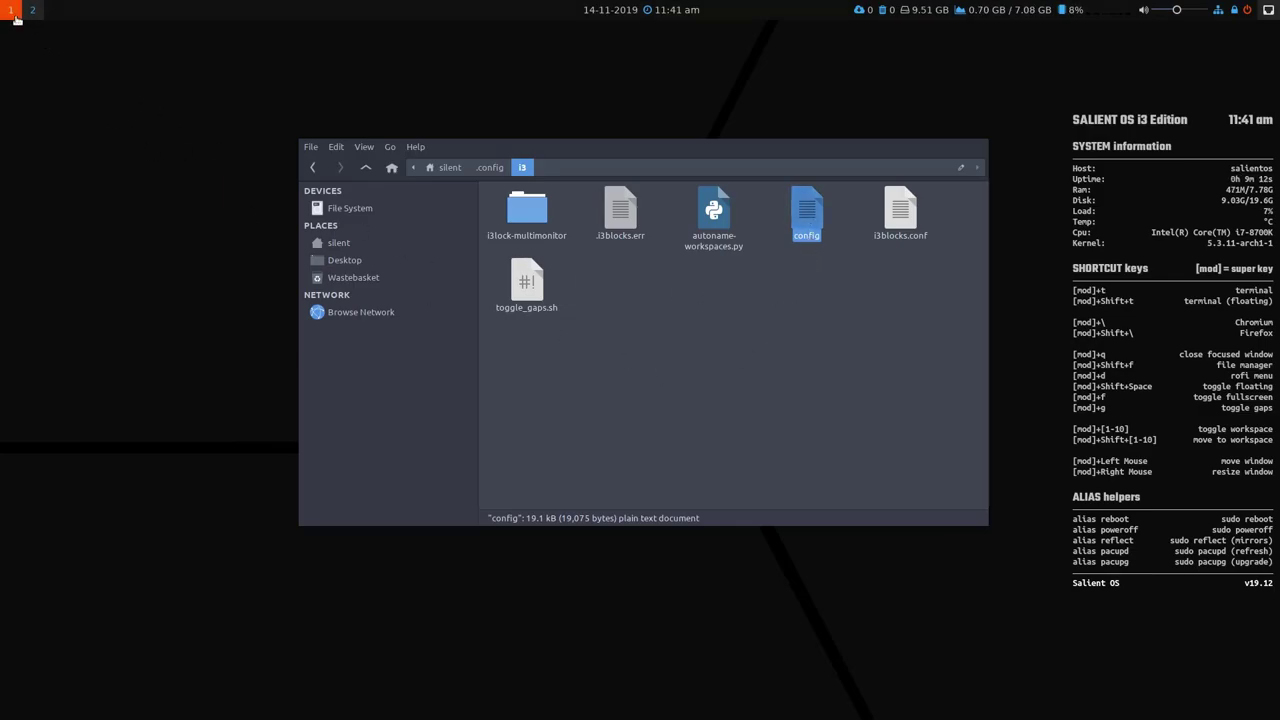
{"action": "key", "text": "Return"}
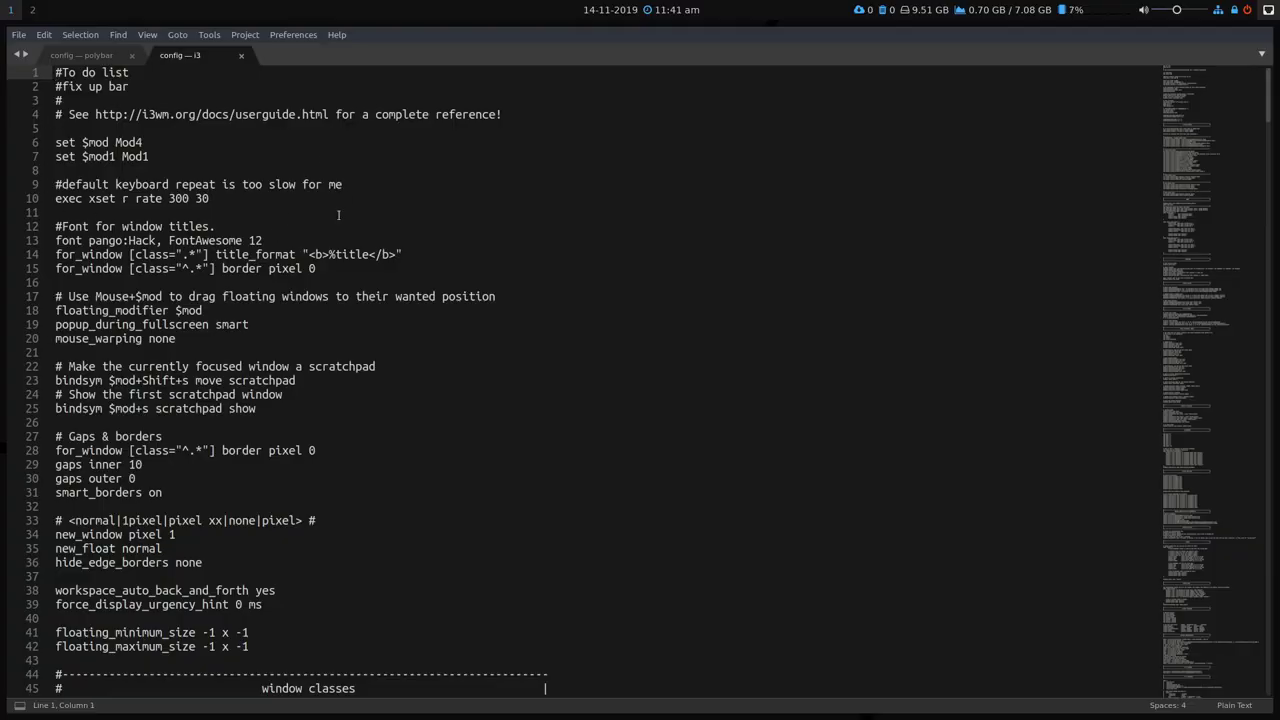
Set the i3 config's syntax to Bourne Again Shell (bash).
{"action": "left_click", "coordinate": [217, 155]}
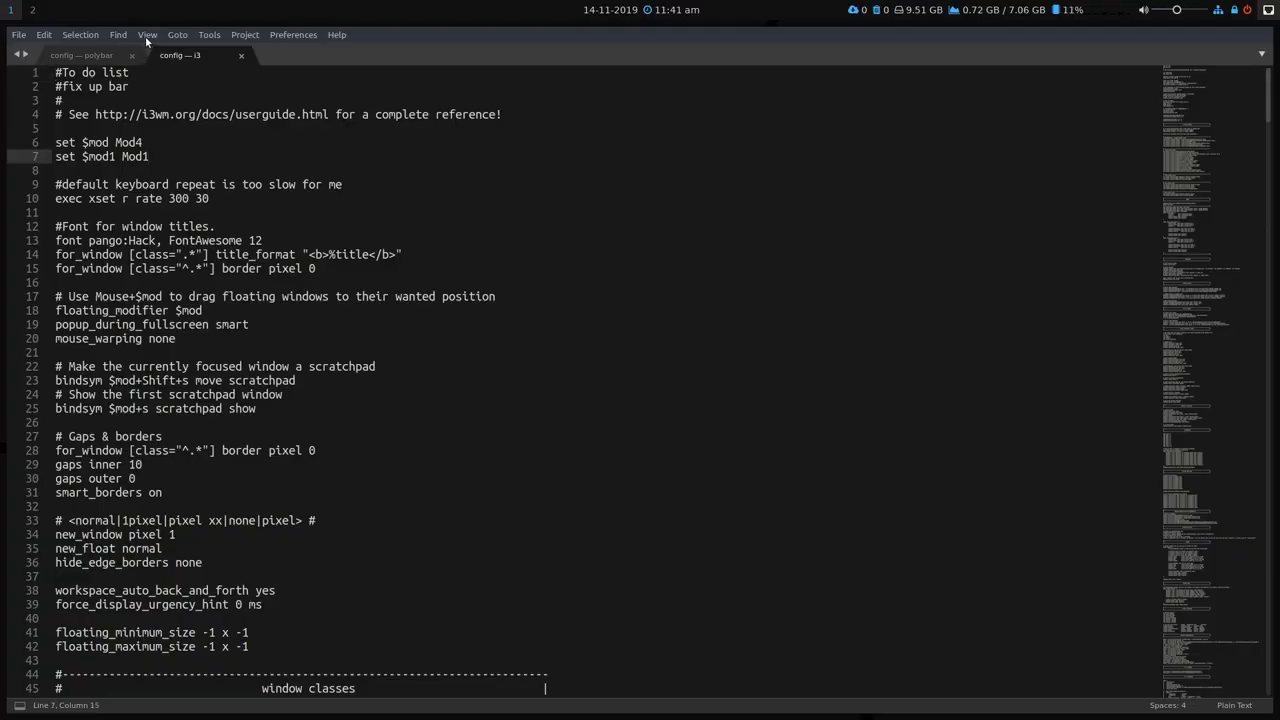
{"action": "left_click", "coordinate": [148, 38]}
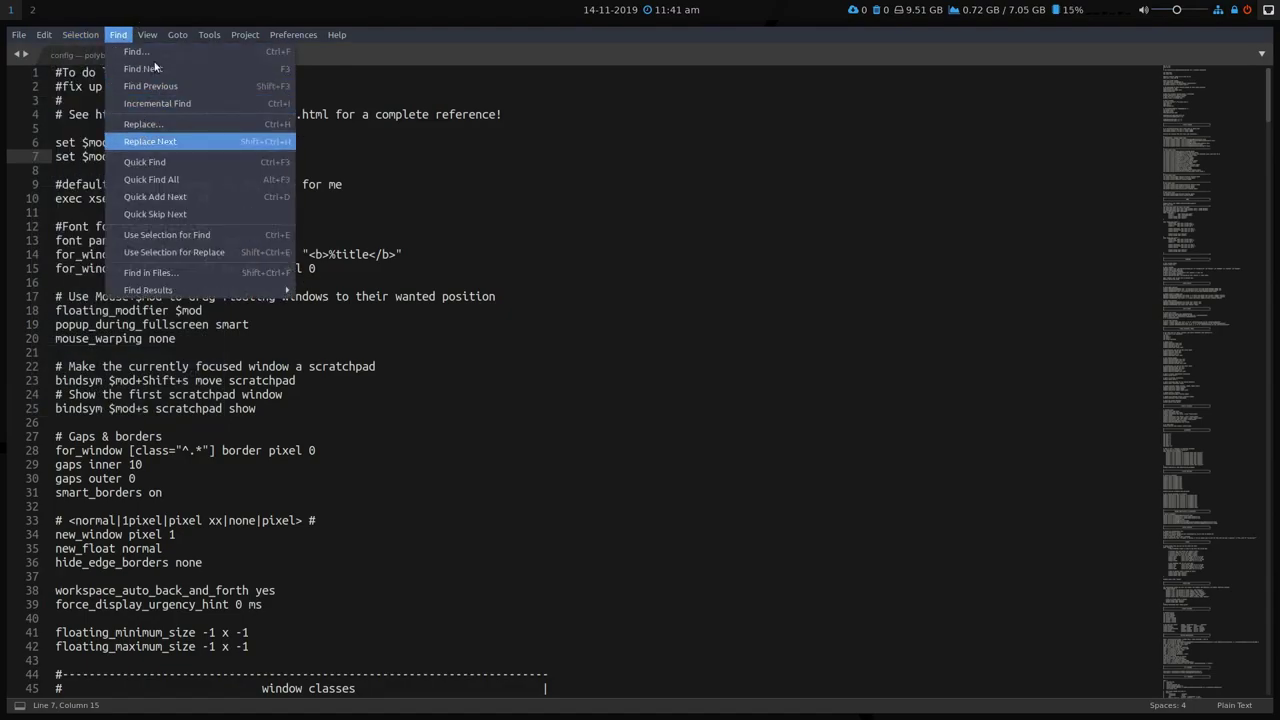
{"action": "mouse_move", "coordinate": [147, 35]}
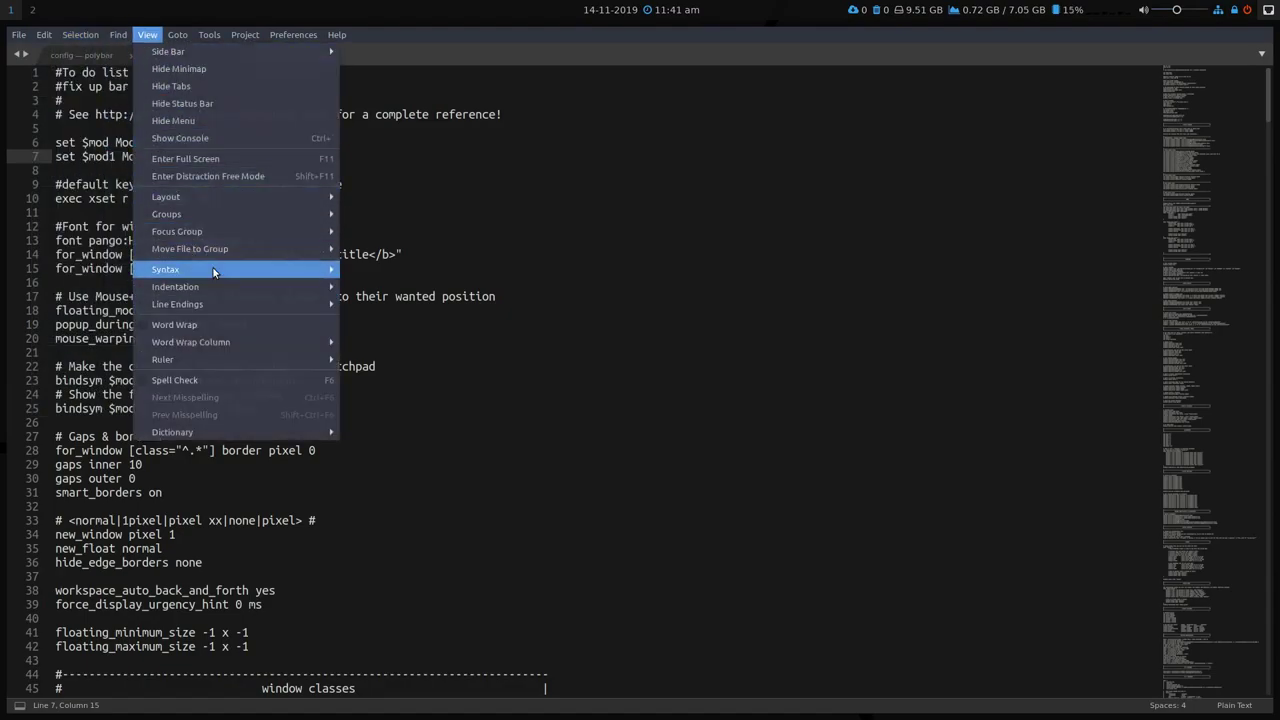
{"action": "mouse_move", "coordinate": [404, 271]}
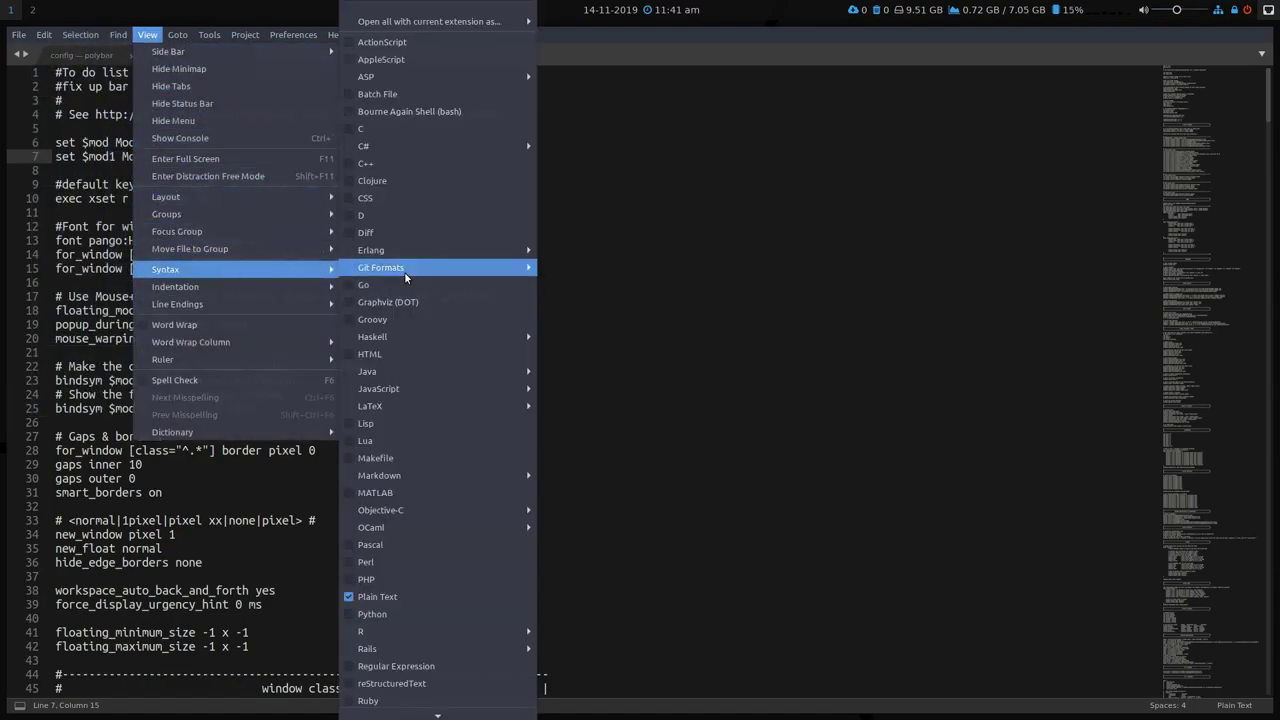
{"action": "left_click", "coordinate": [446, 113]}
Set the Polybar config's syntax to Bourne Again Shell (bash) as well.
{"action": "left_click", "coordinate": [86, 58]}
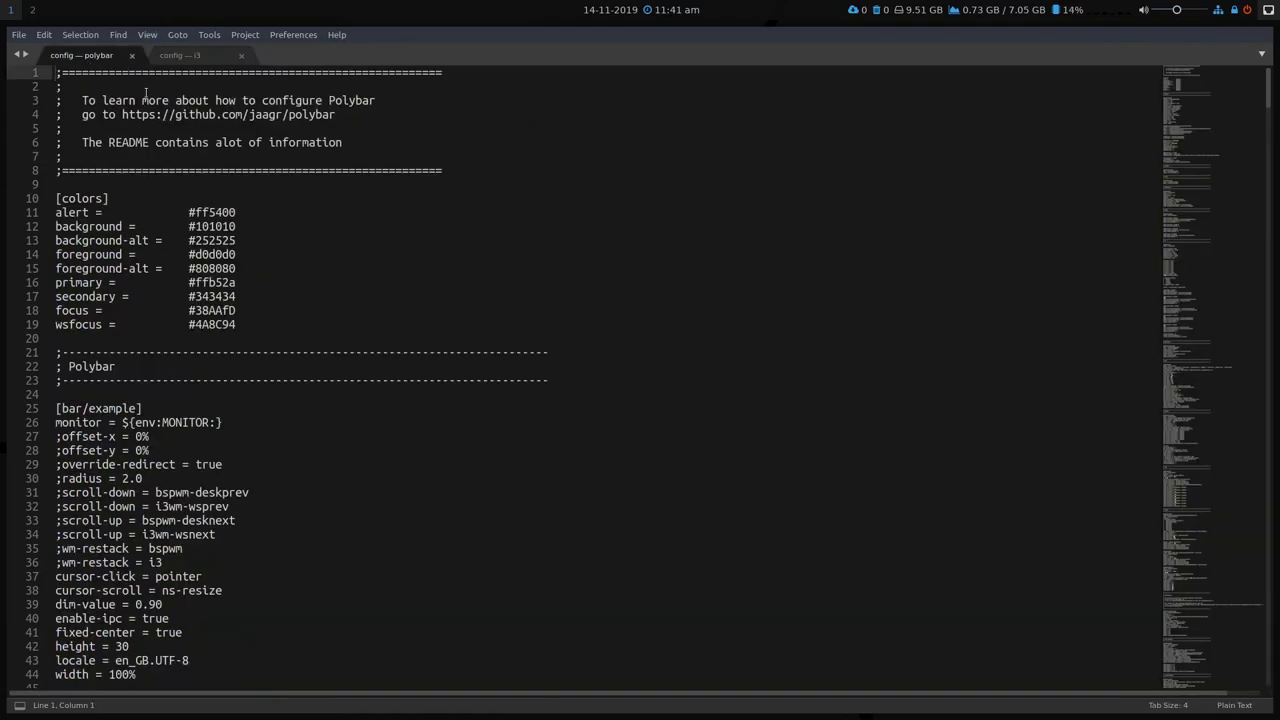
{"action": "left_click", "coordinate": [147, 34]}
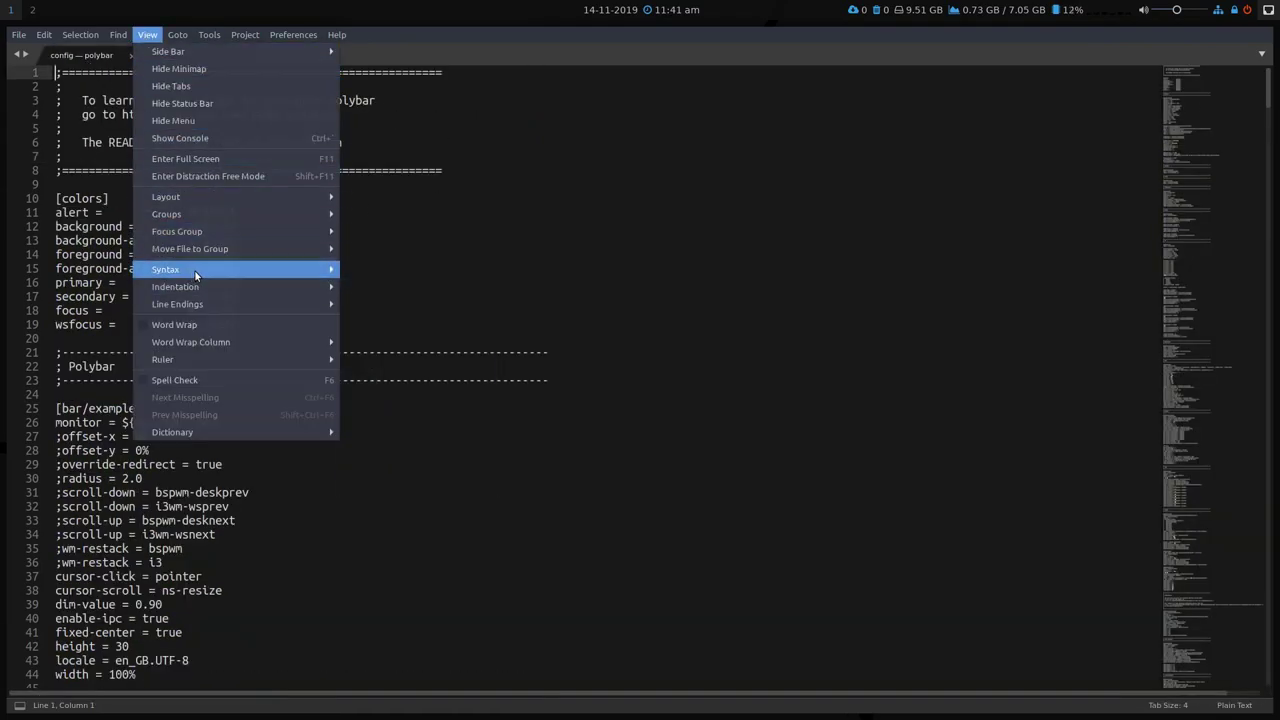
{"action": "mouse_move", "coordinate": [330, 272]}
{"action": "left_click", "coordinate": [476, 113]}
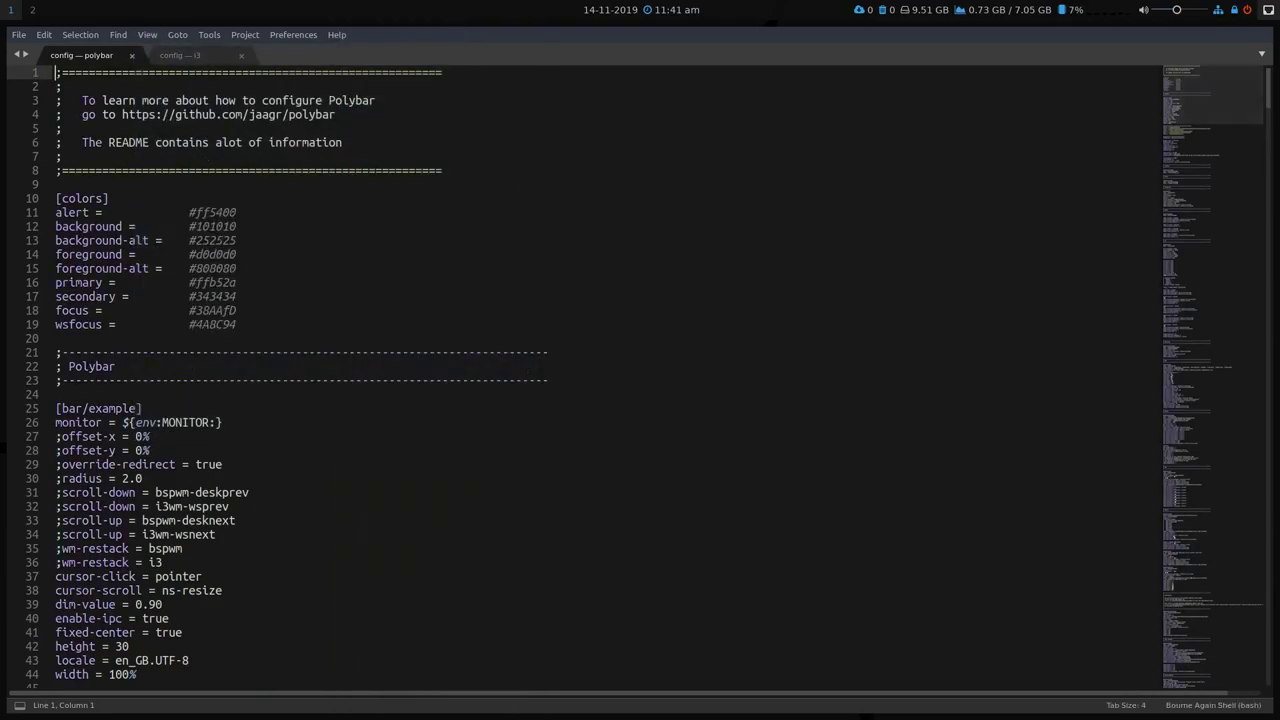
Add wlan before screen-lock in the modules-right list on line 68 and save.
{"action": "left_click_drag", "start_coordinate": [1226, 80], "coordinate": [1216, 128]}
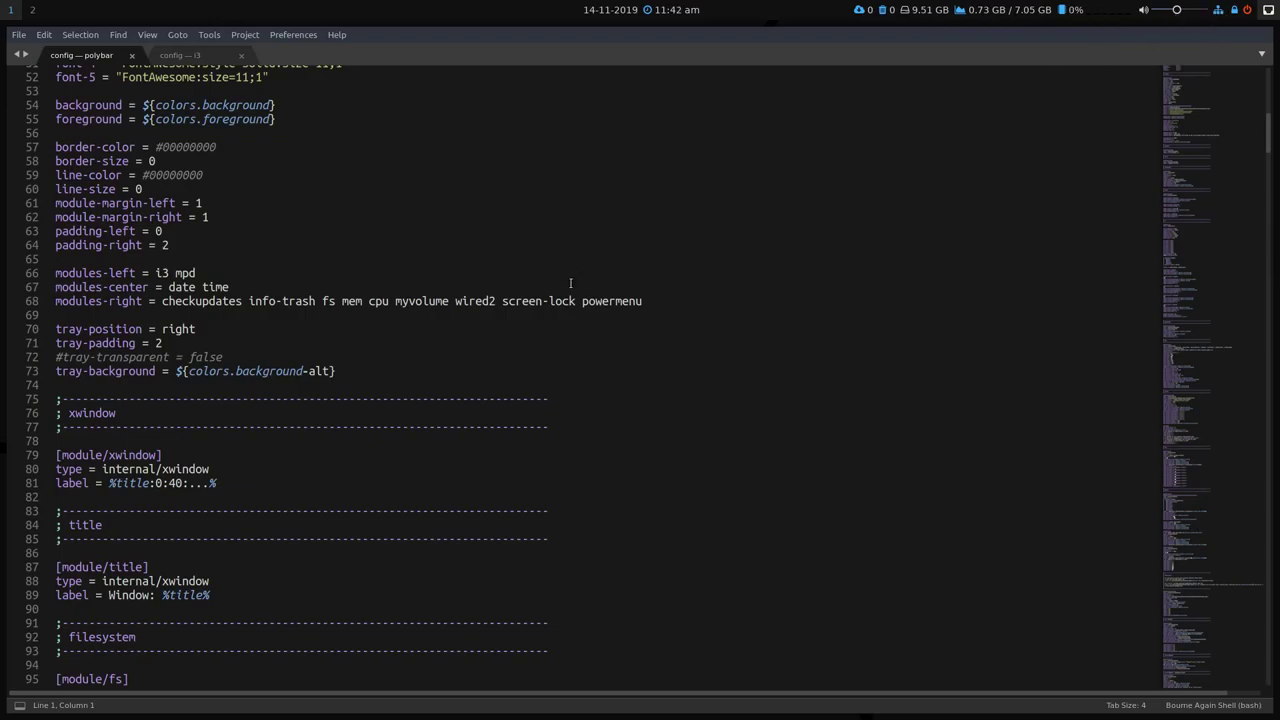
{"action": "left_click", "coordinate": [502, 300]}
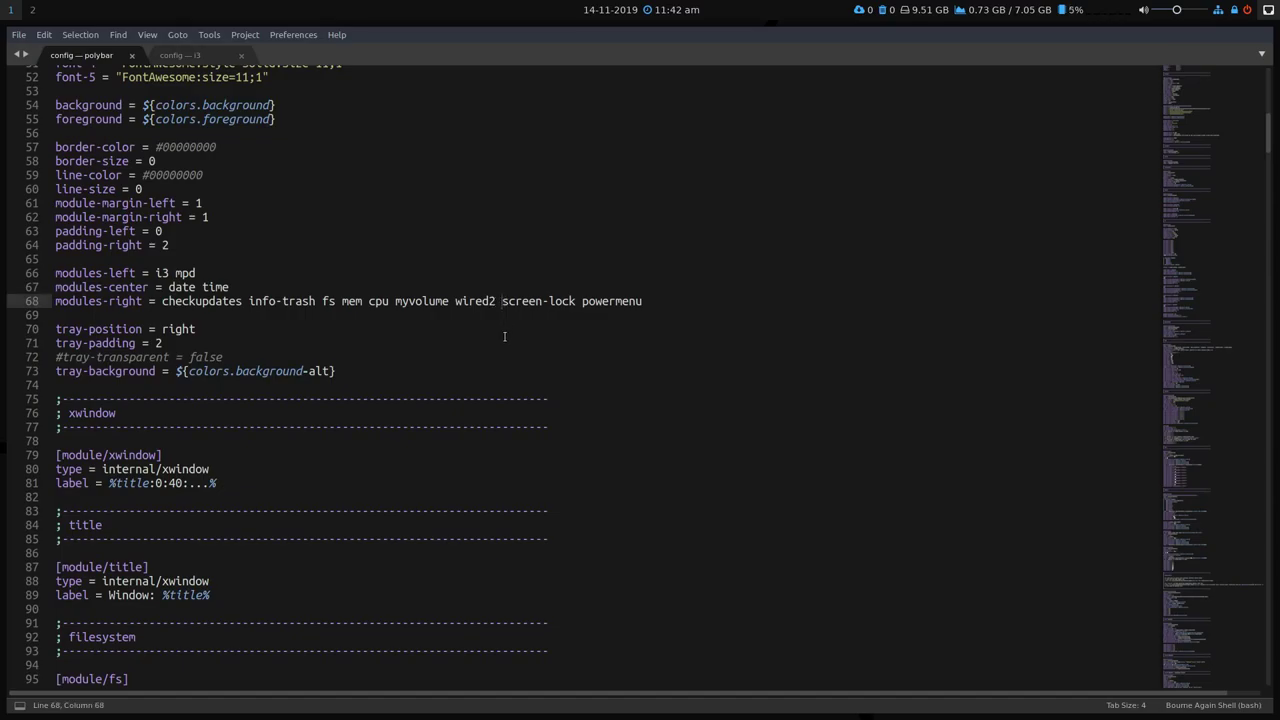
{"action": "type", "text": "wlan"}
{"action": "key", "text": "ctrl+s"}
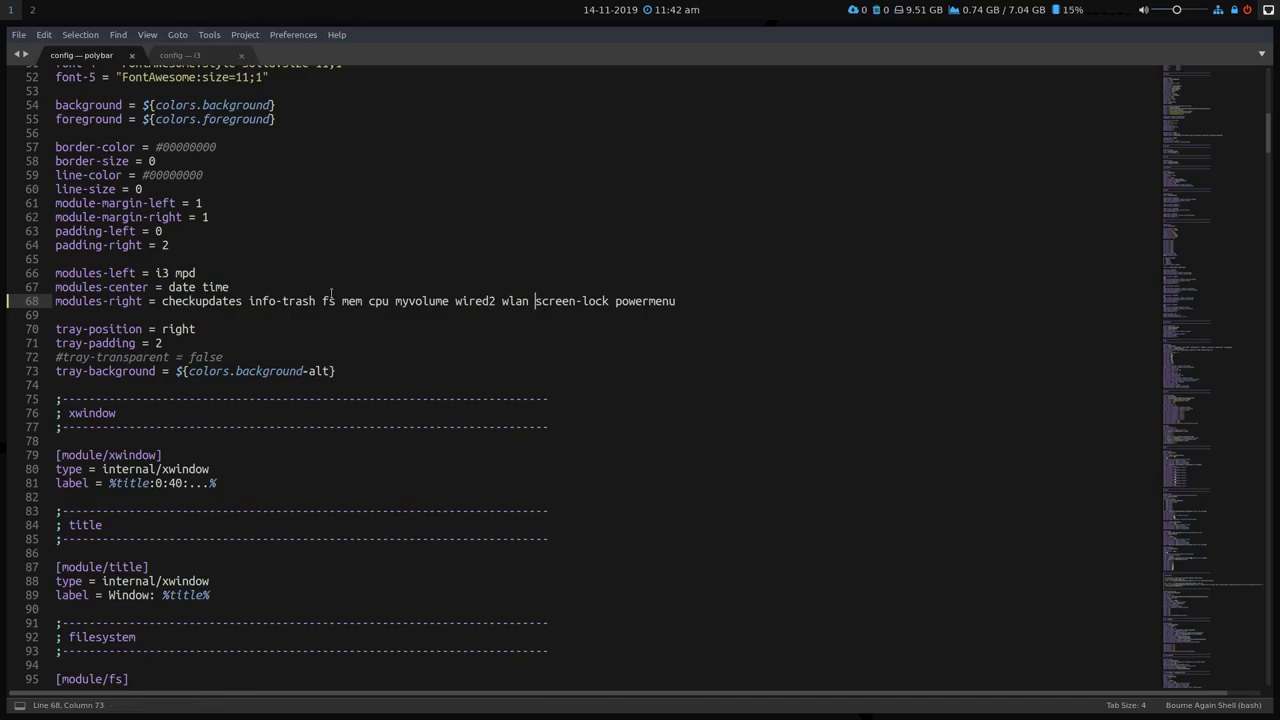
Try adding weather to the centre modules on line 67, then remove it and save.
{"action": "left_click", "coordinate": [273, 285]}
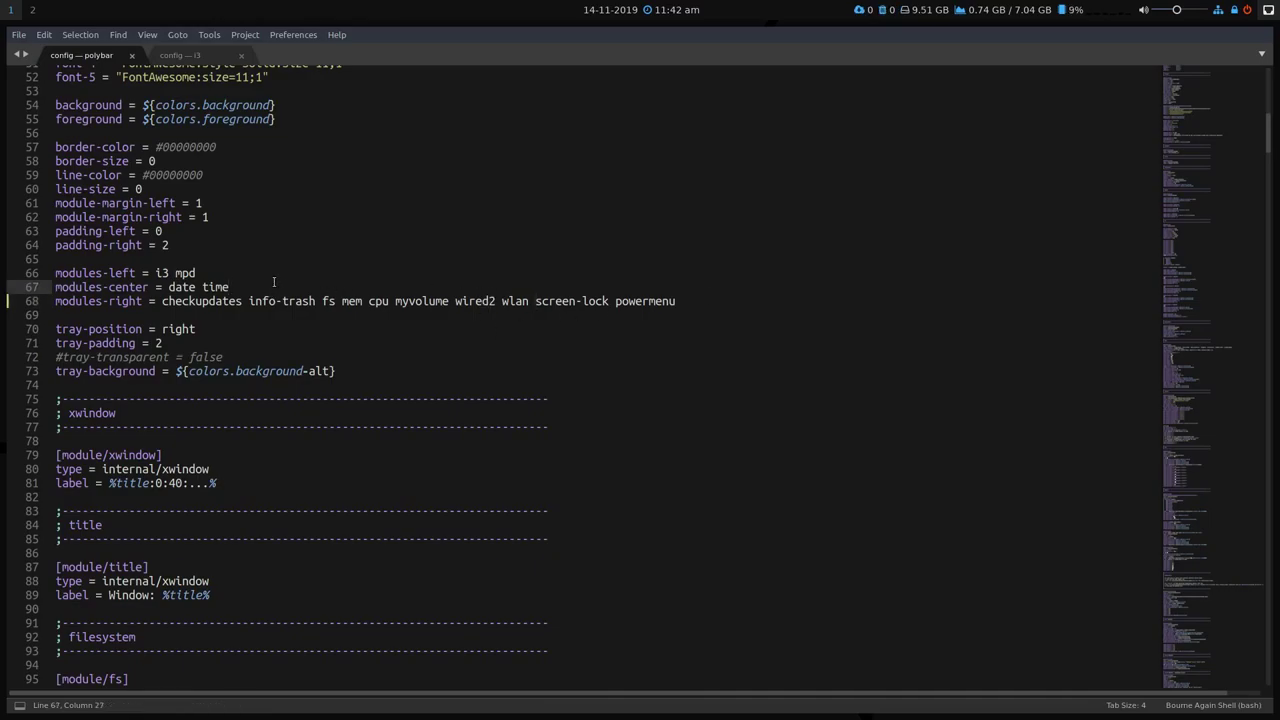
{"action": "type", "text": "weather"}
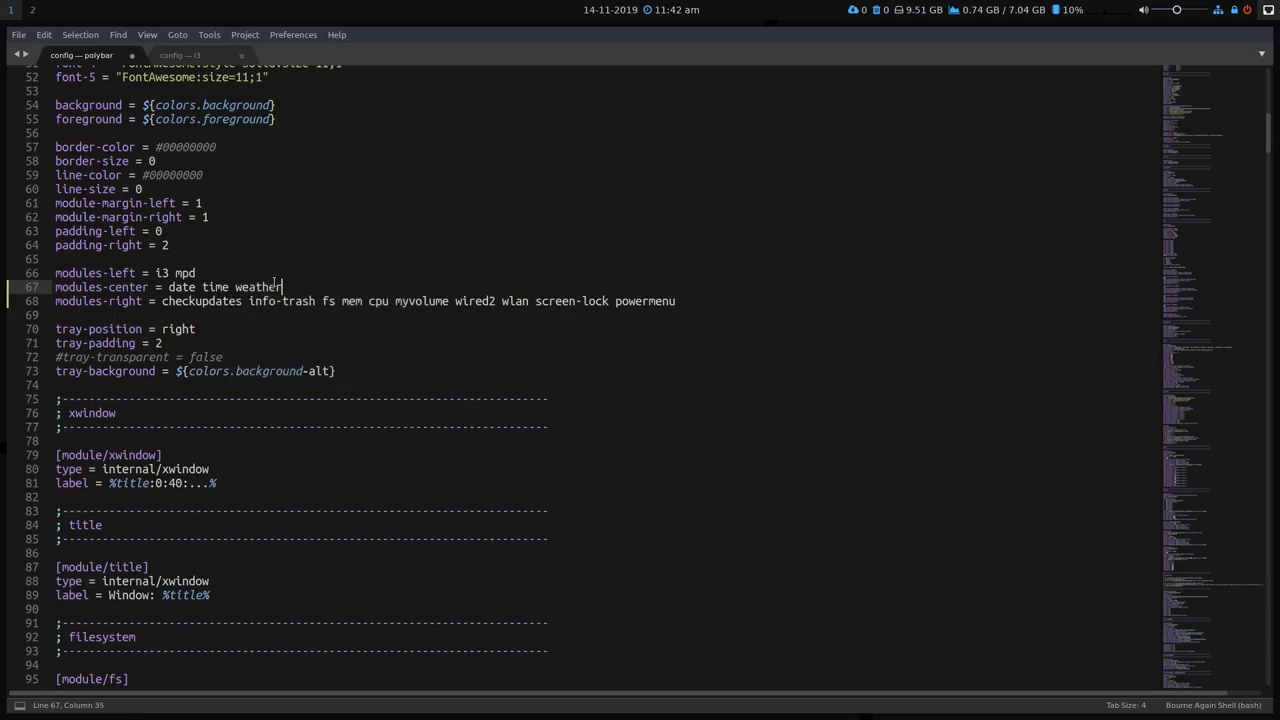
{"action": "key", "text": "ctrl+s"}
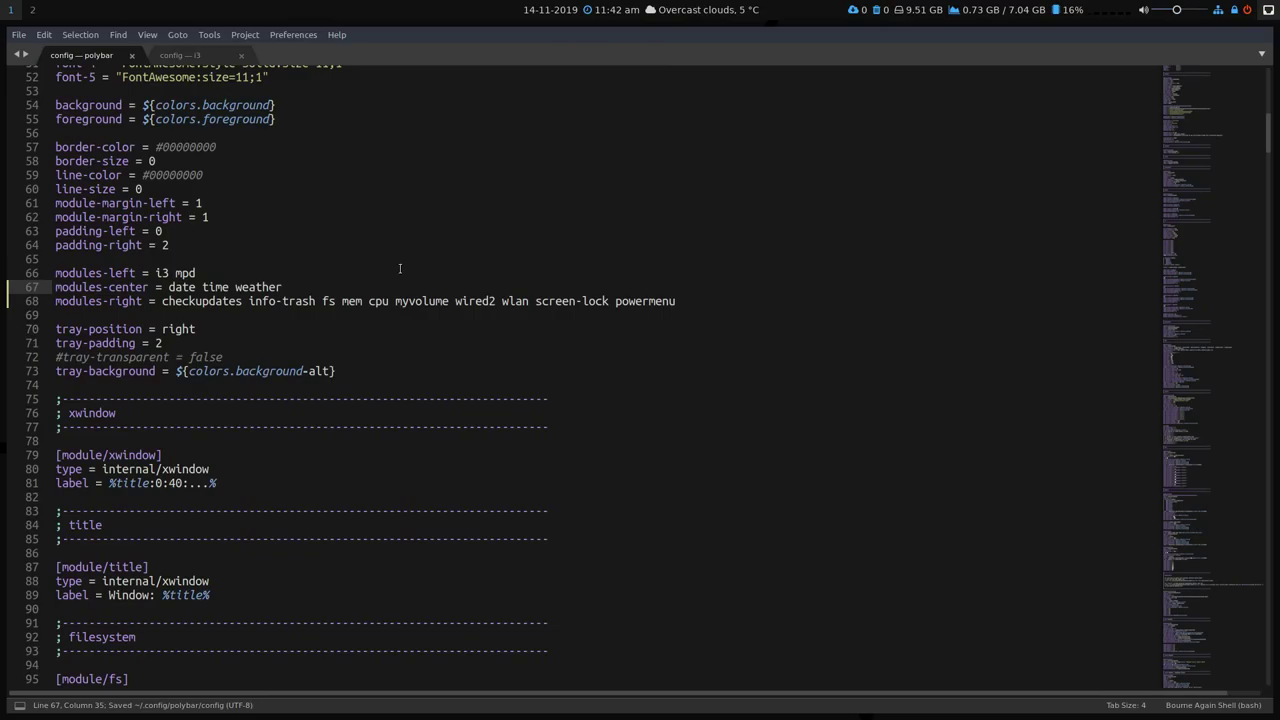
{"action": "key", "text": "BackSpace"}
{"action": "key", "text": "BackSpace"}
{"action": "key", "text": "BackSpace"}
{"action": "key", "text": "BackSpace"}
{"action": "key", "text": "BackSpace"}
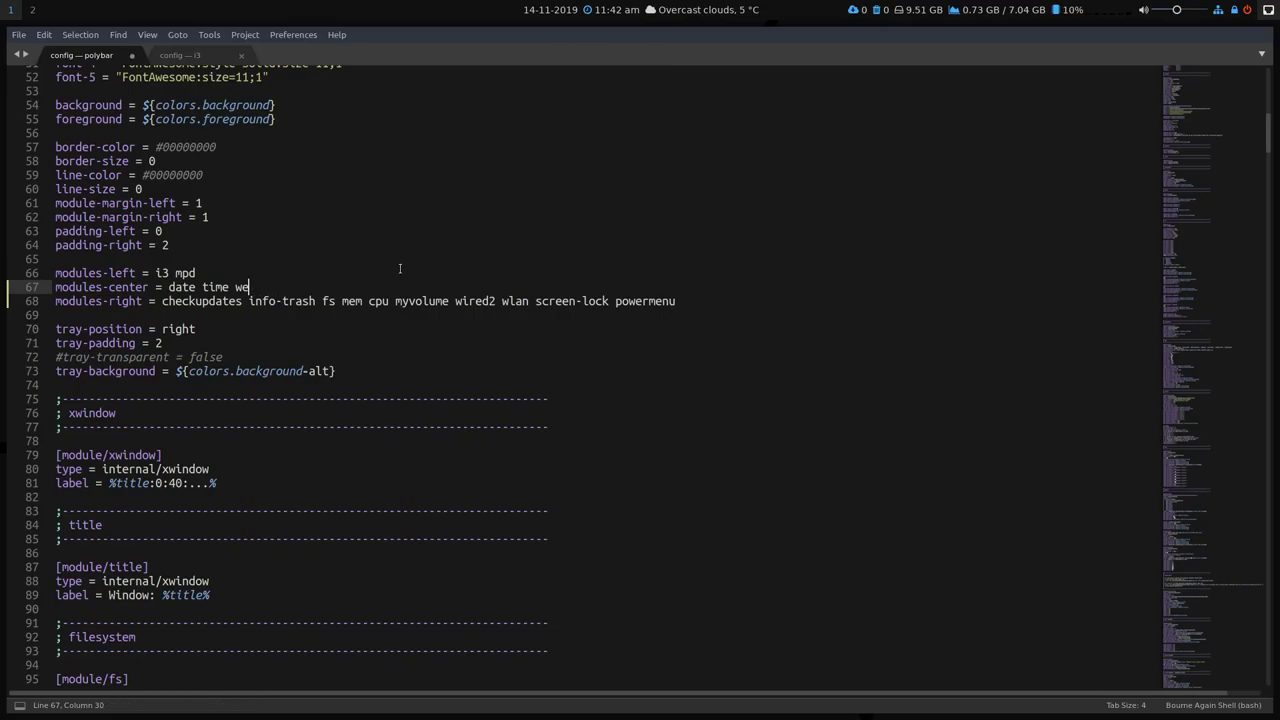
{"action": "key", "text": "BackSpace"}
{"action": "key", "text": "BackSpace"}
{"action": "key", "text": "BackSpace"}
{"action": "key", "text": "ctrl+s"}
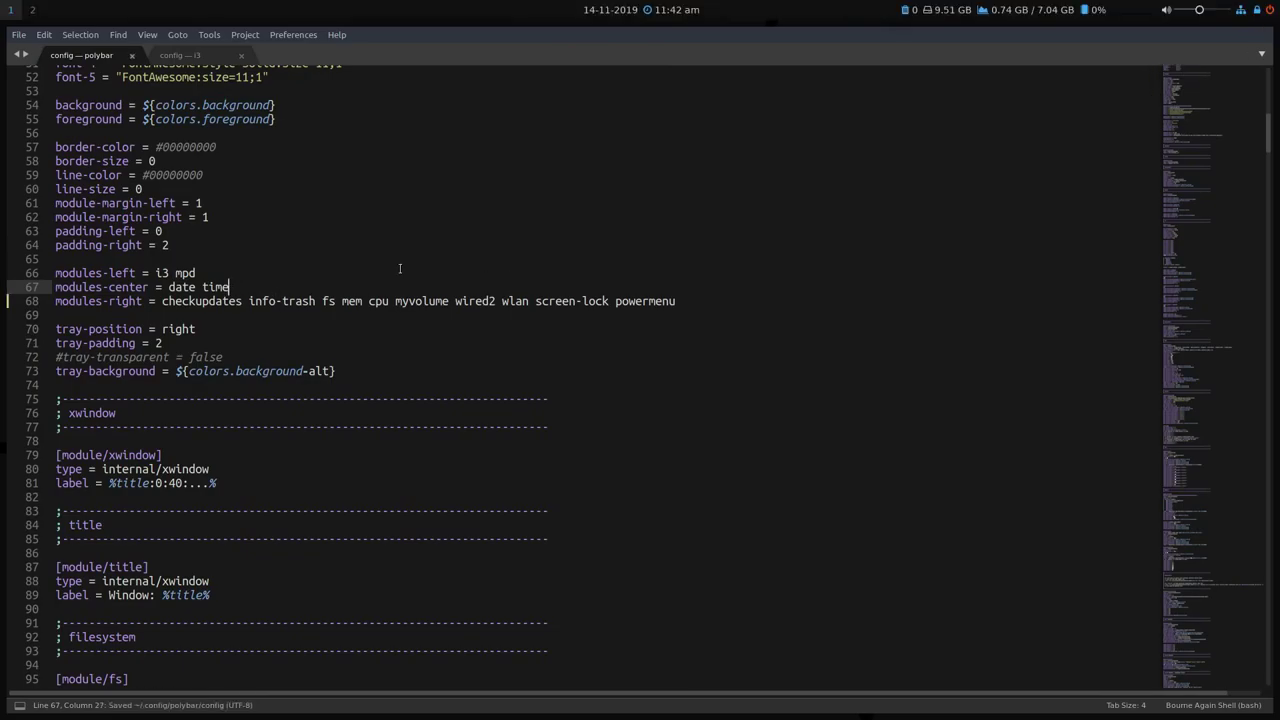
Insert the temperature module before myvolume, fix the 'tempertaure' typo, and save.
{"action": "left_click", "coordinate": [342, 301]}
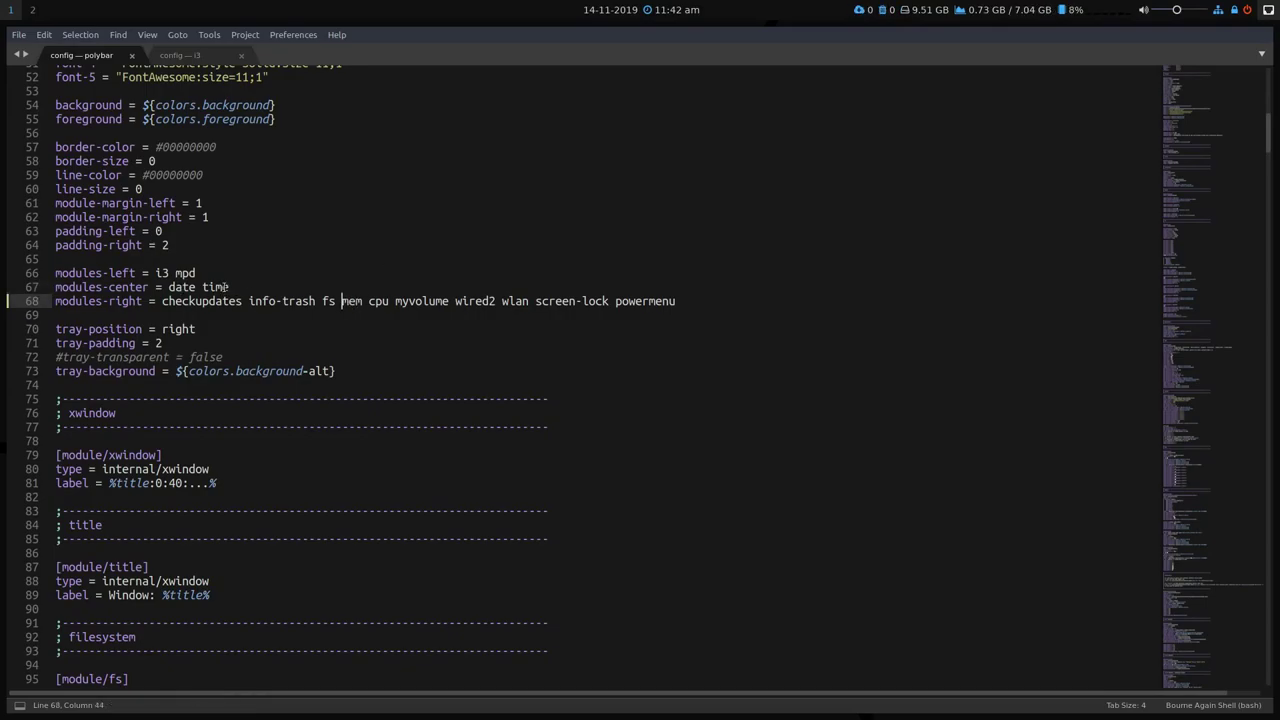
{"action": "left_click", "coordinate": [685, 301]}
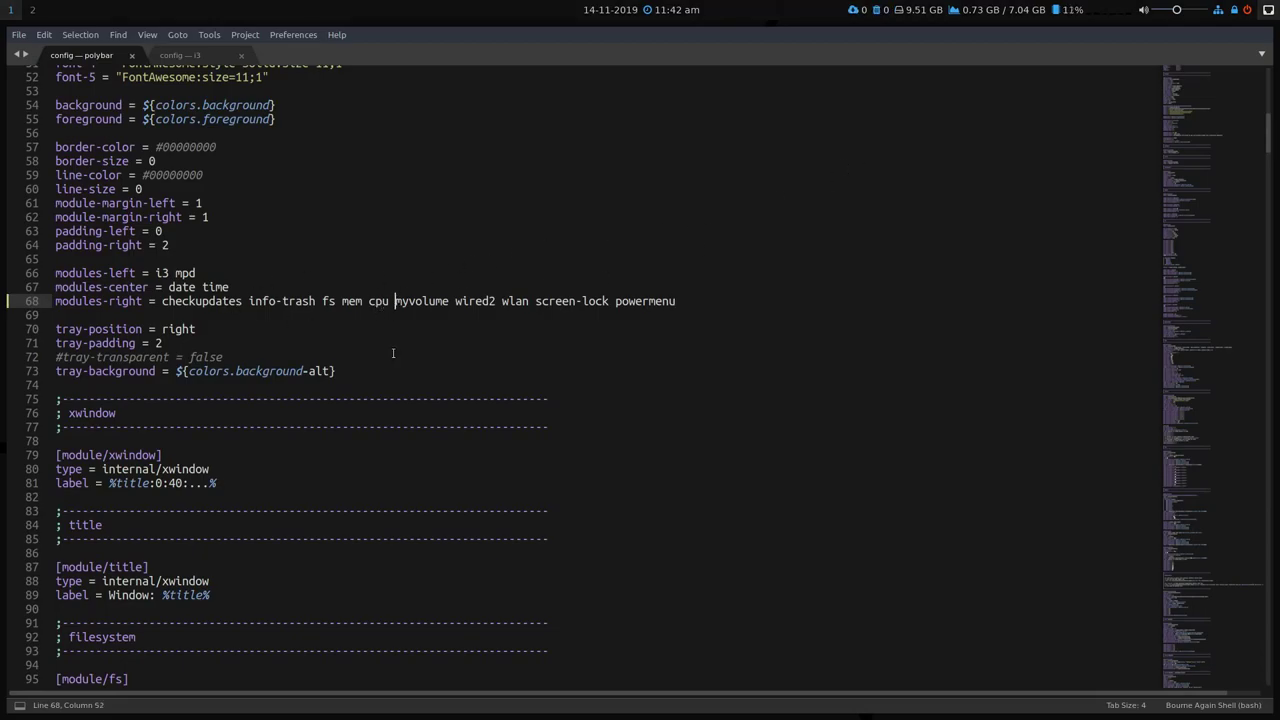
{"action": "type", "text": "temperta"}
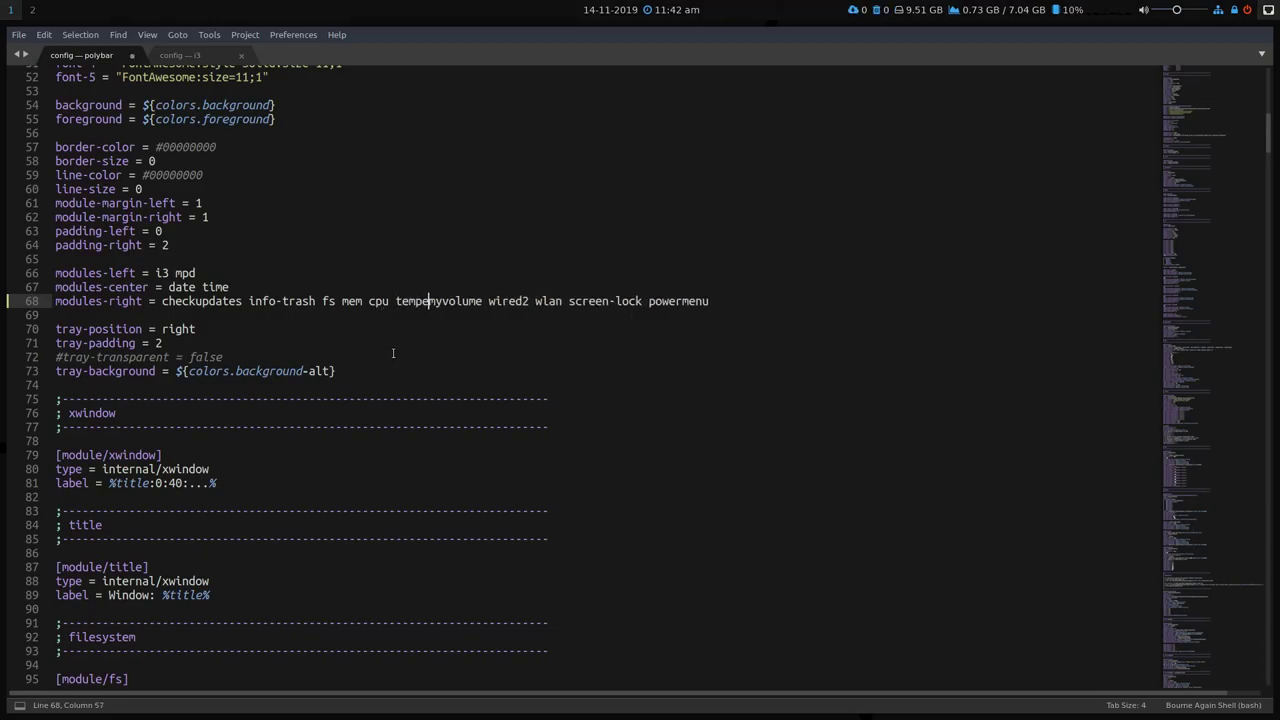
{"action": "type", "text": "ure"}
{"action": "key", "text": "ctrl+s"}
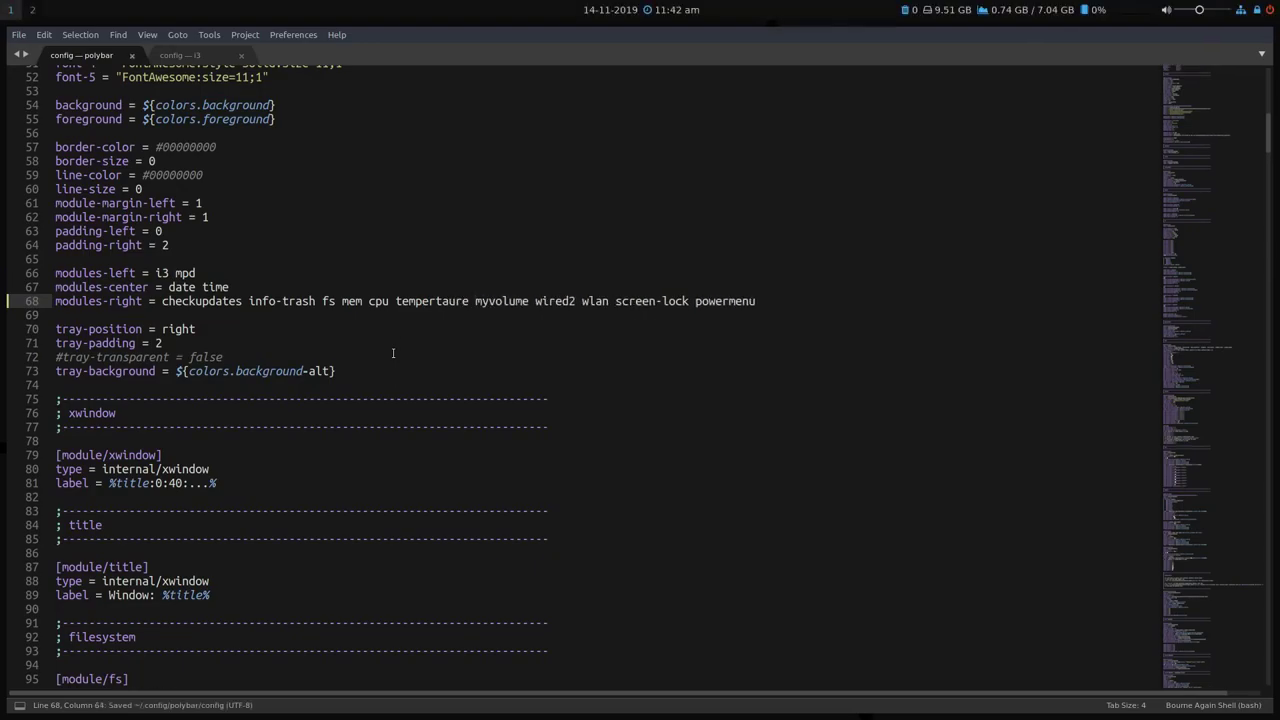
{"action": "key", "text": "Left"}
{"action": "key", "text": "Left"}
{"action": "key", "text": "Left"}
{"action": "key", "text": "Left"}
{"action": "key", "text": "Left"}
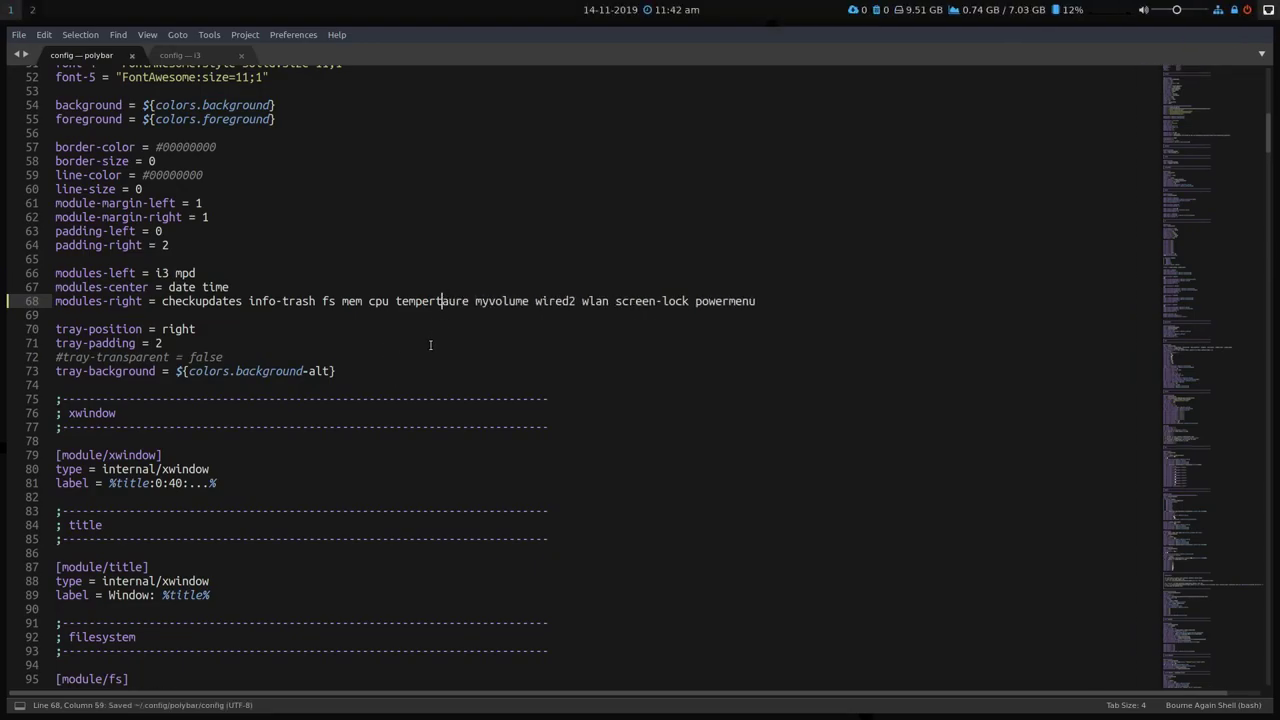
{"action": "key", "text": "Delete"}
{"action": "key", "text": "Left"}
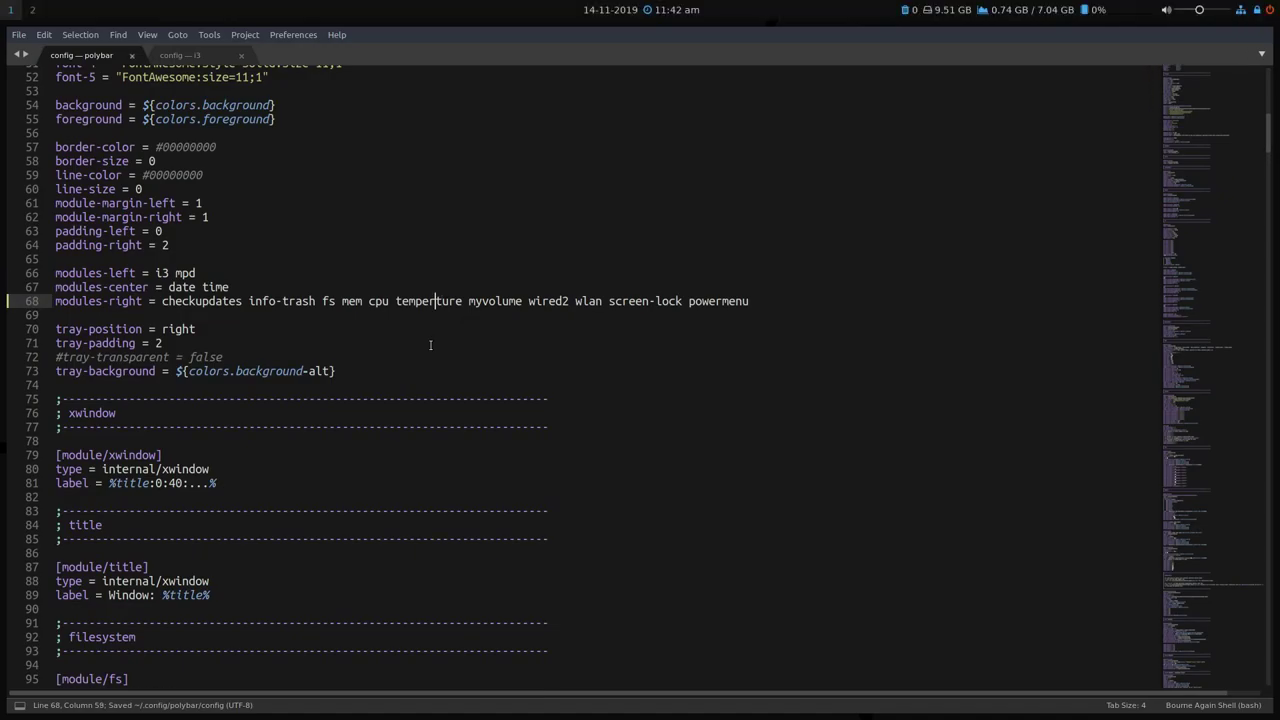
{"action": "type", "text": "a"}
{"action": "key", "text": "ctrl+s"}
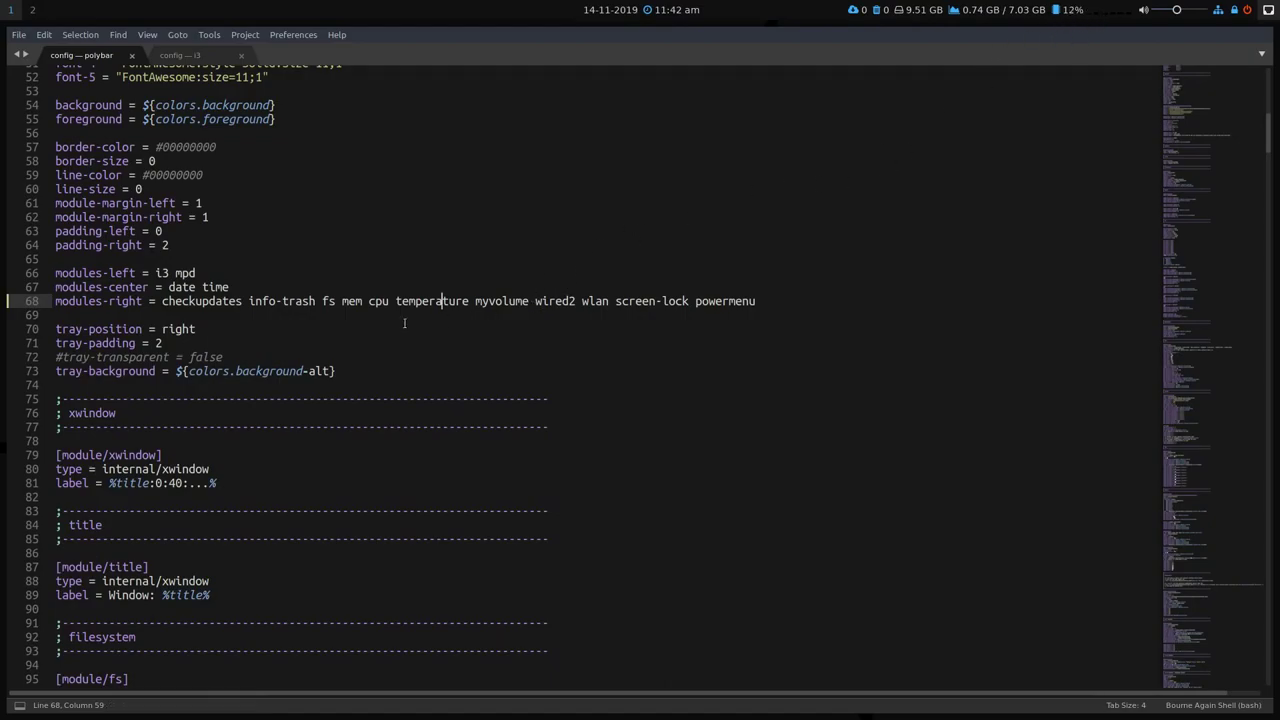
Scroll to the temperature module and copy the thermal-zone listing command on line 402.
{"action": "left_click_drag", "start_coordinate": [1209, 130], "coordinate": [1189, 450]}
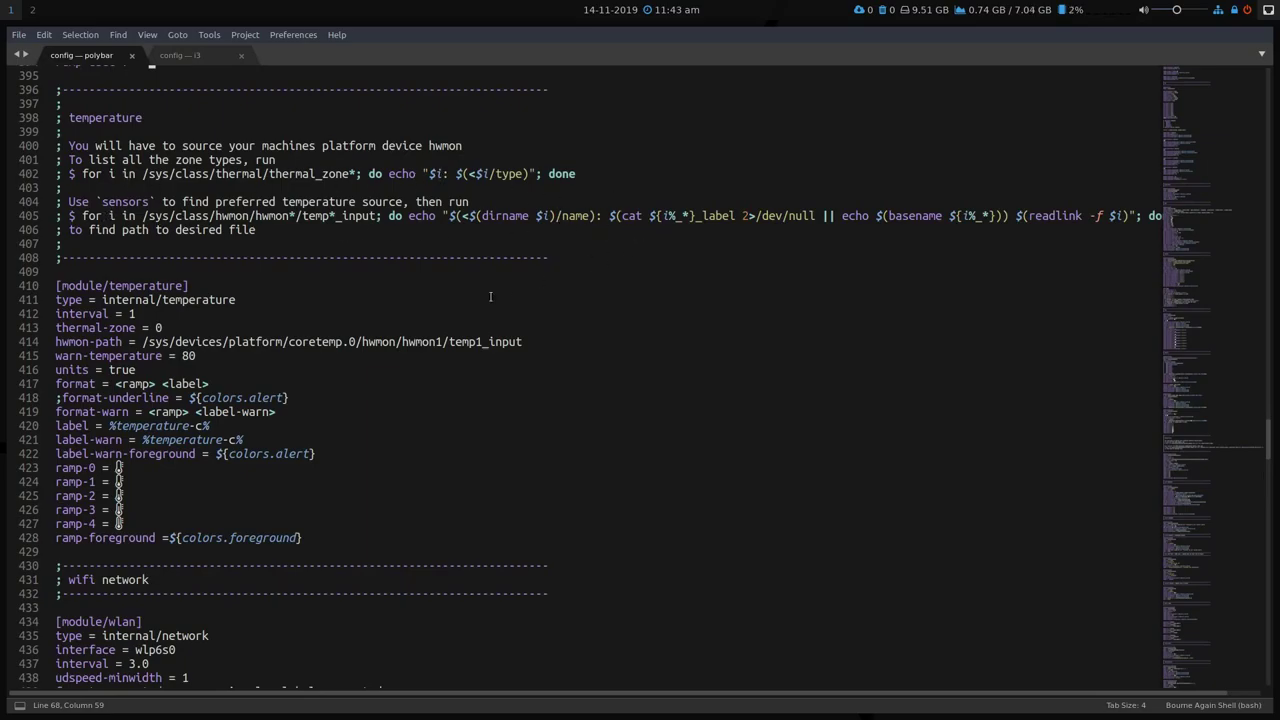
{"action": "left_click", "coordinate": [155, 327]}
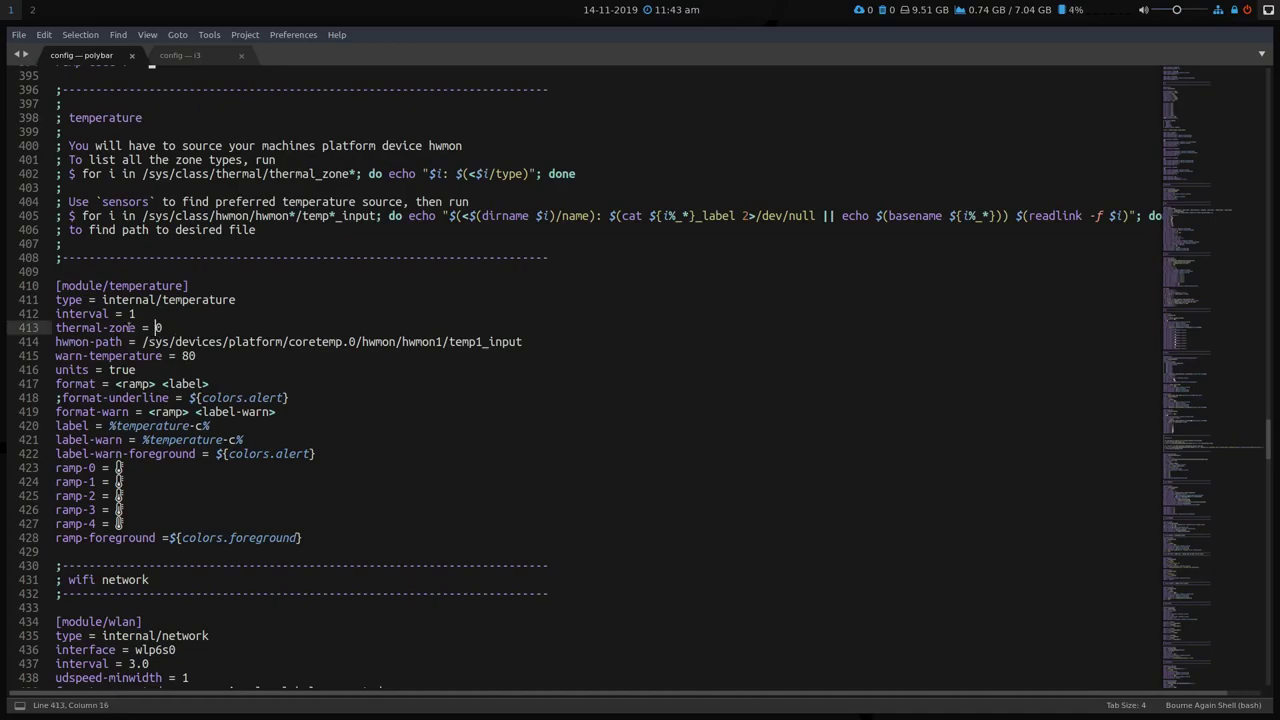
{"action": "left_click_drag", "start_coordinate": [143, 342], "coordinate": [525, 342]}
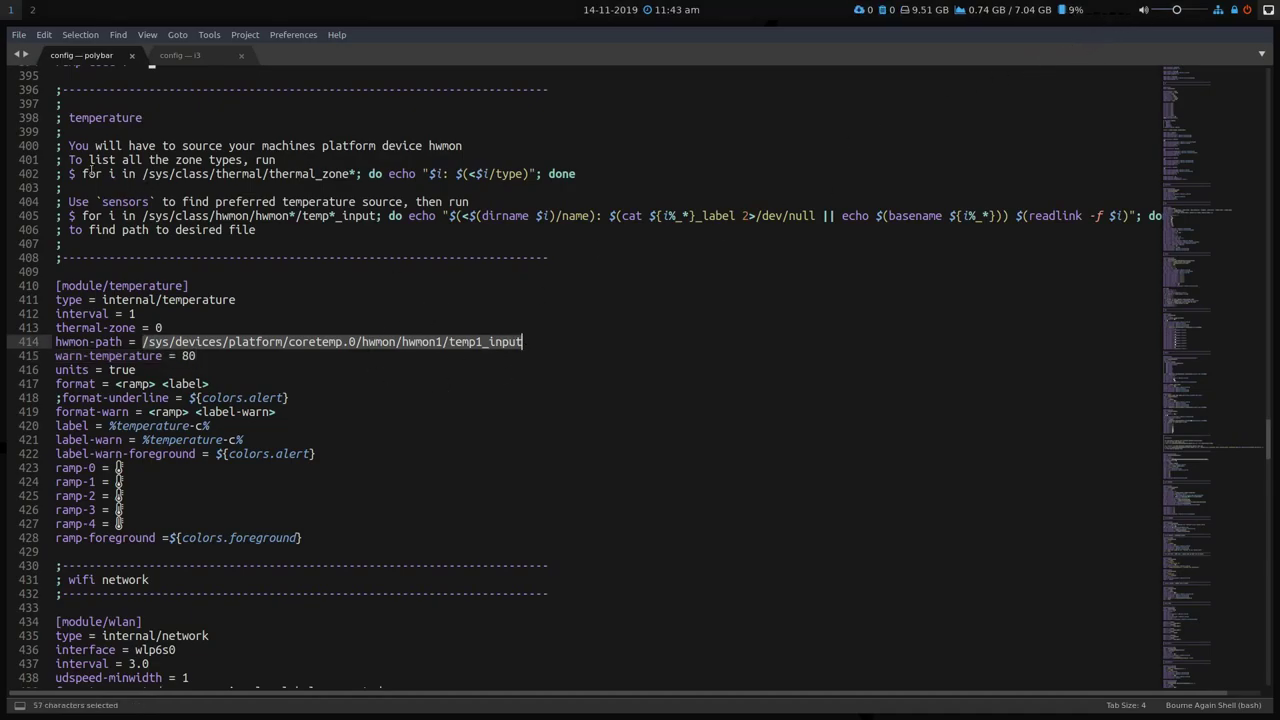
{"action": "left_click_drag", "start_coordinate": [84, 173], "coordinate": [450, 174]}
{"action": "left_click_drag", "start_coordinate": [543, 176], "coordinate": [578, 174]}
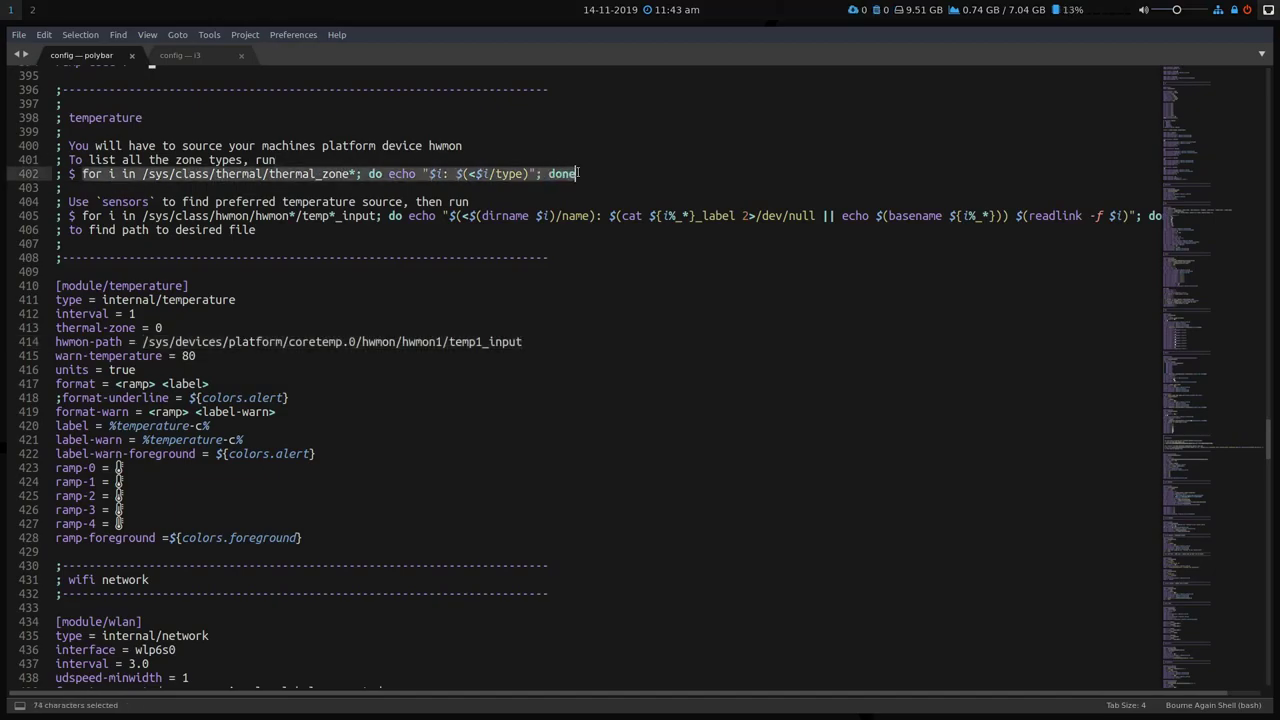
{"action": "right_click", "coordinate": [532, 173]}
{"action": "left_click", "coordinate": [565, 212]}
Run the copied thermal-zone command in a floating terminal, then close it.
{"action": "key", "text": "super+shift+t"}
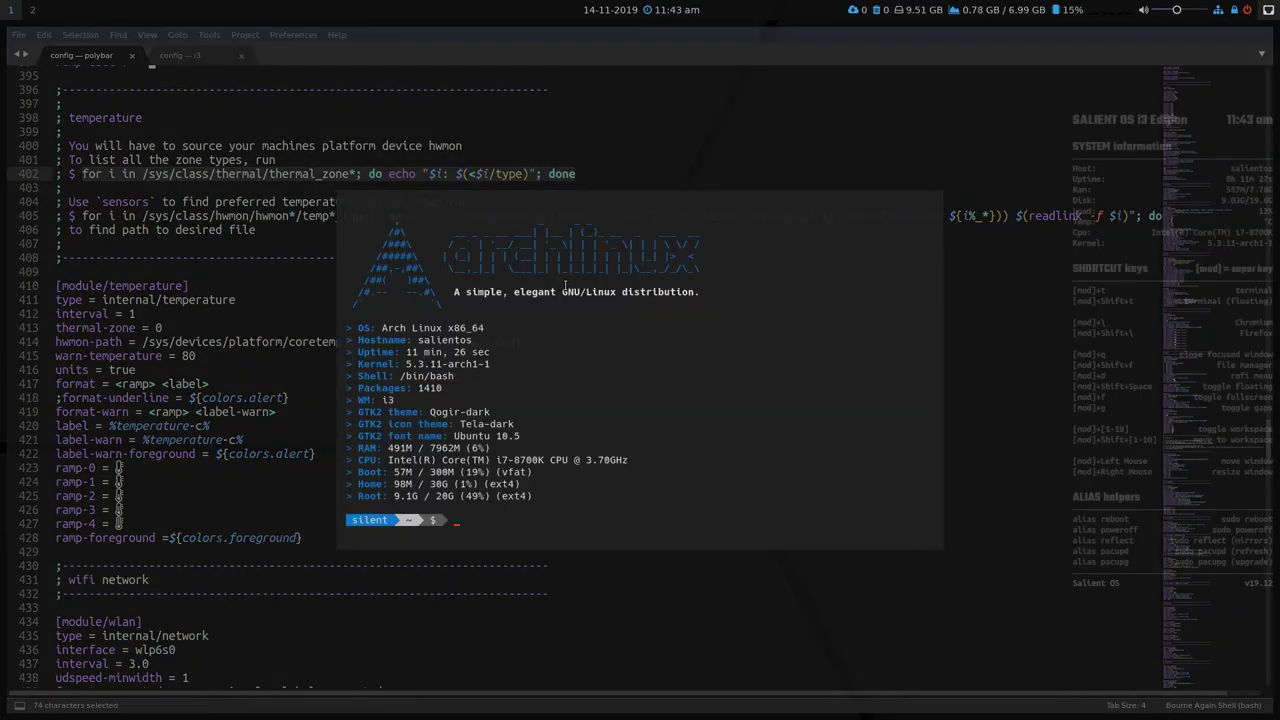
{"action": "key", "text": "ctrl+shift+v"}
{"action": "key", "text": "Return"}
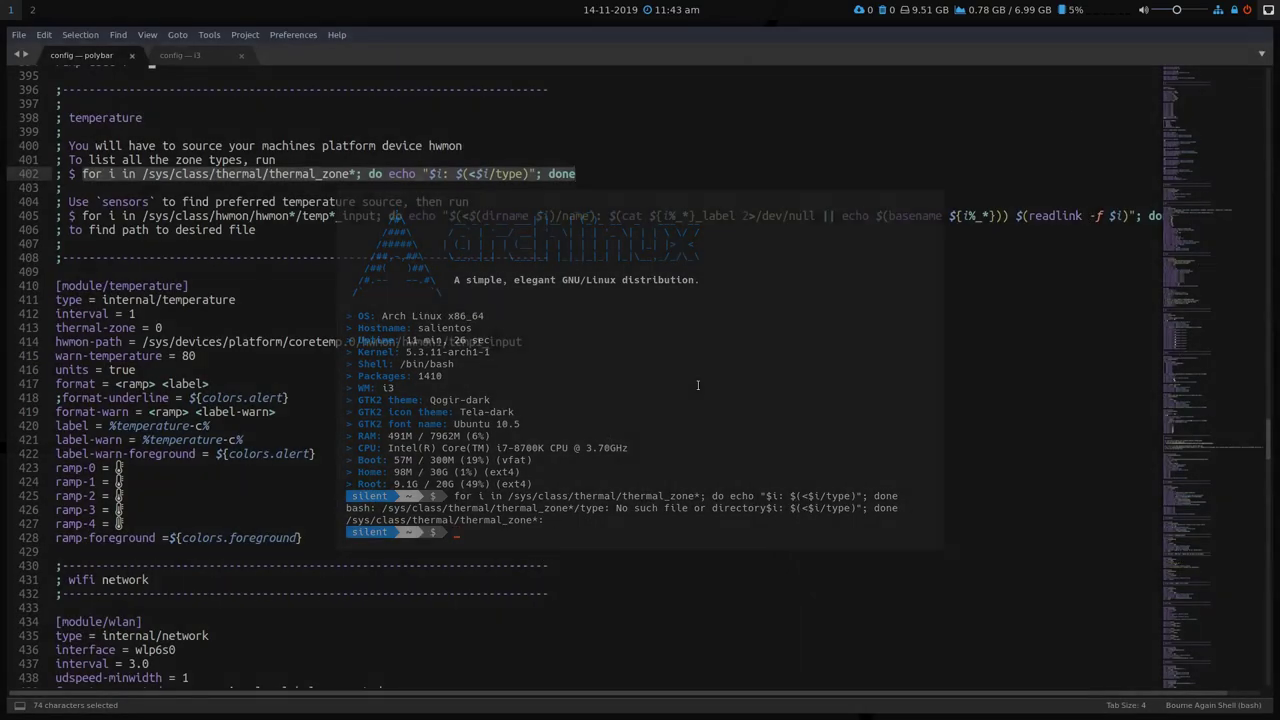
{"action": "key", "text": "super+q"}
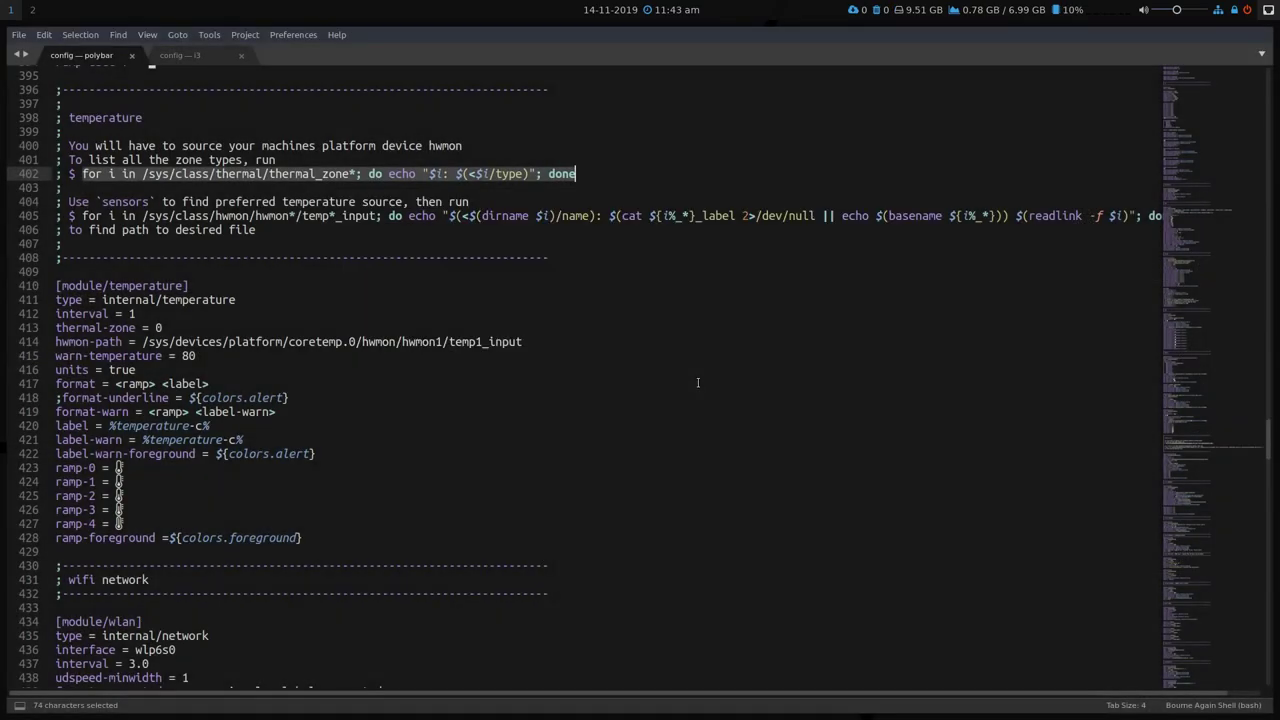
Copy the sensor-listing command from line 405 of the Polybar config.
{"action": "left_click", "coordinate": [157, 327]}
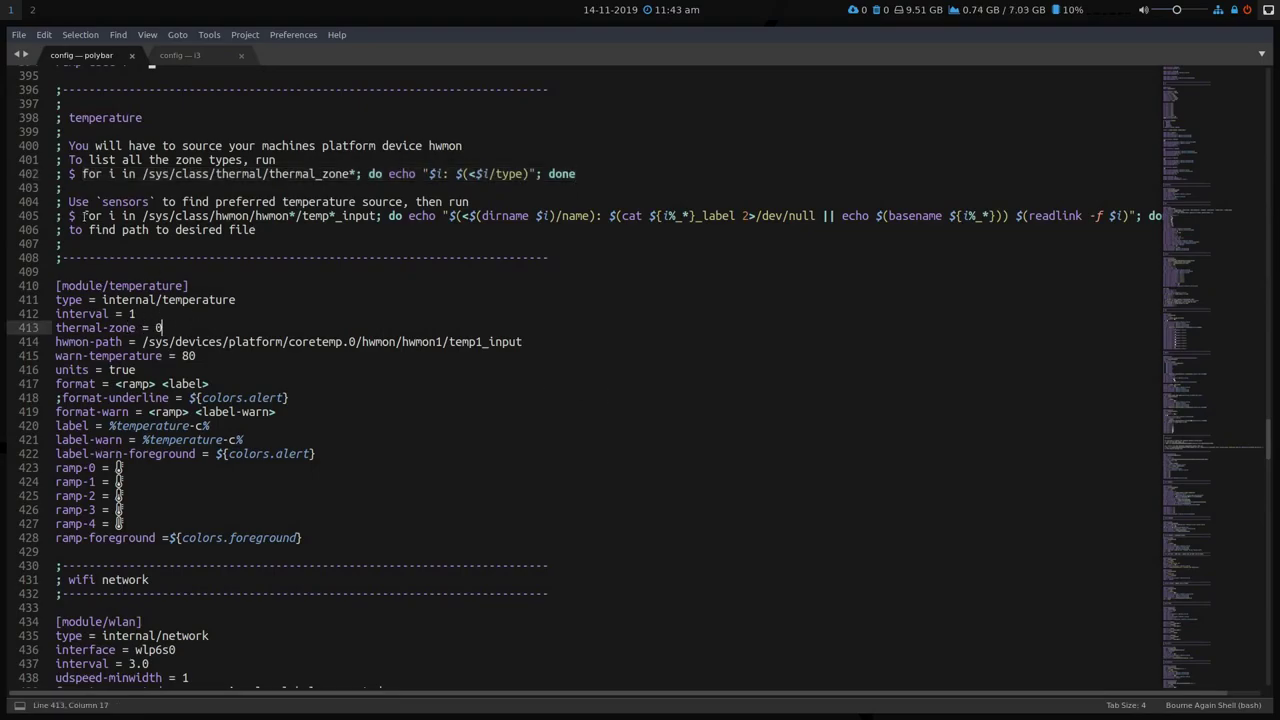
{"action": "left_click_drag", "start_coordinate": [83, 215], "coordinate": [1168, 214]}
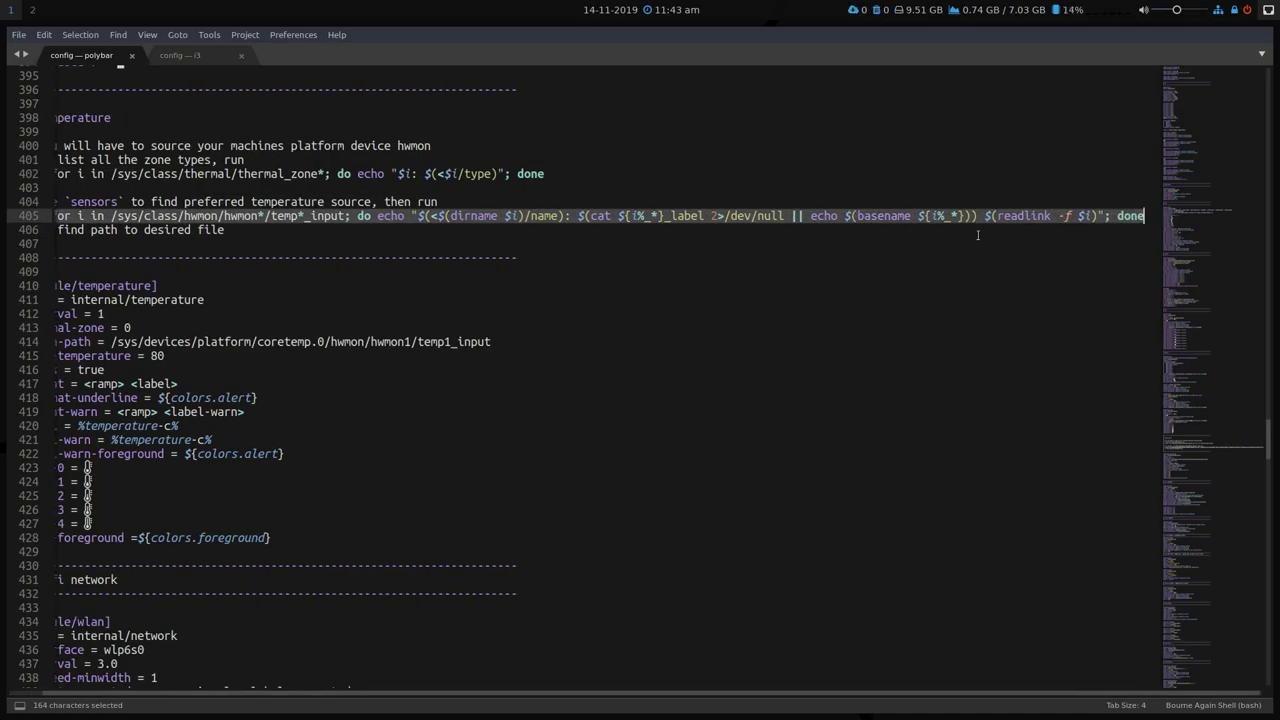
{"action": "right_click", "coordinate": [660, 225]}
{"action": "left_click", "coordinate": [674, 254]}
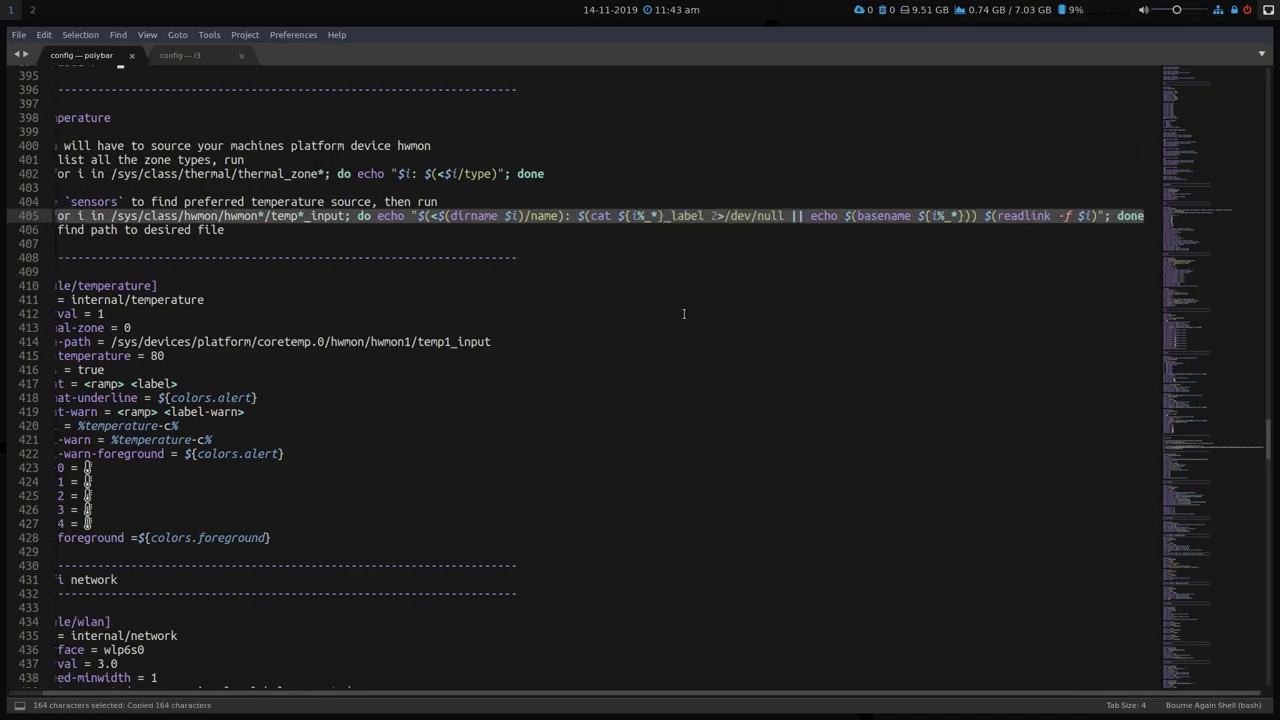
Run the sensor command in a floating terminal, which reports 'AC: temp ambient', then close it.
{"action": "key", "text": "super+shift+t"}
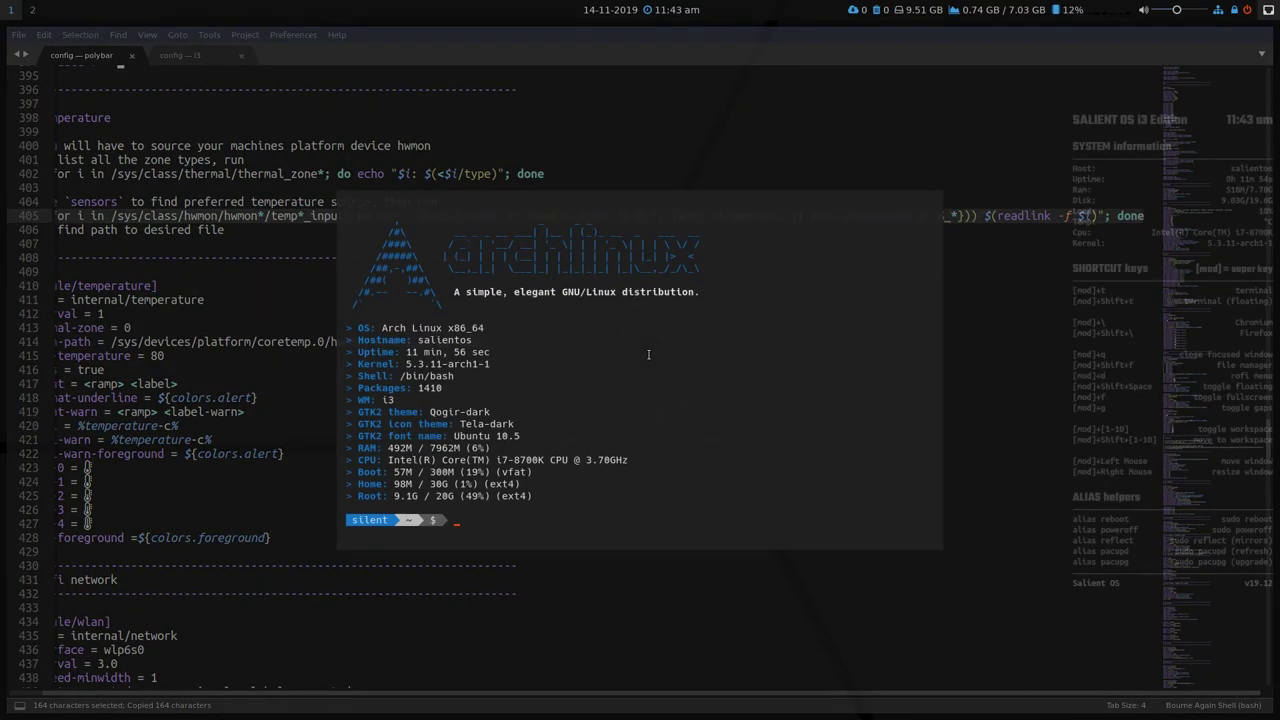
{"action": "key", "text": "ctrl+shift+v"}
{"action": "key", "text": "Return"}
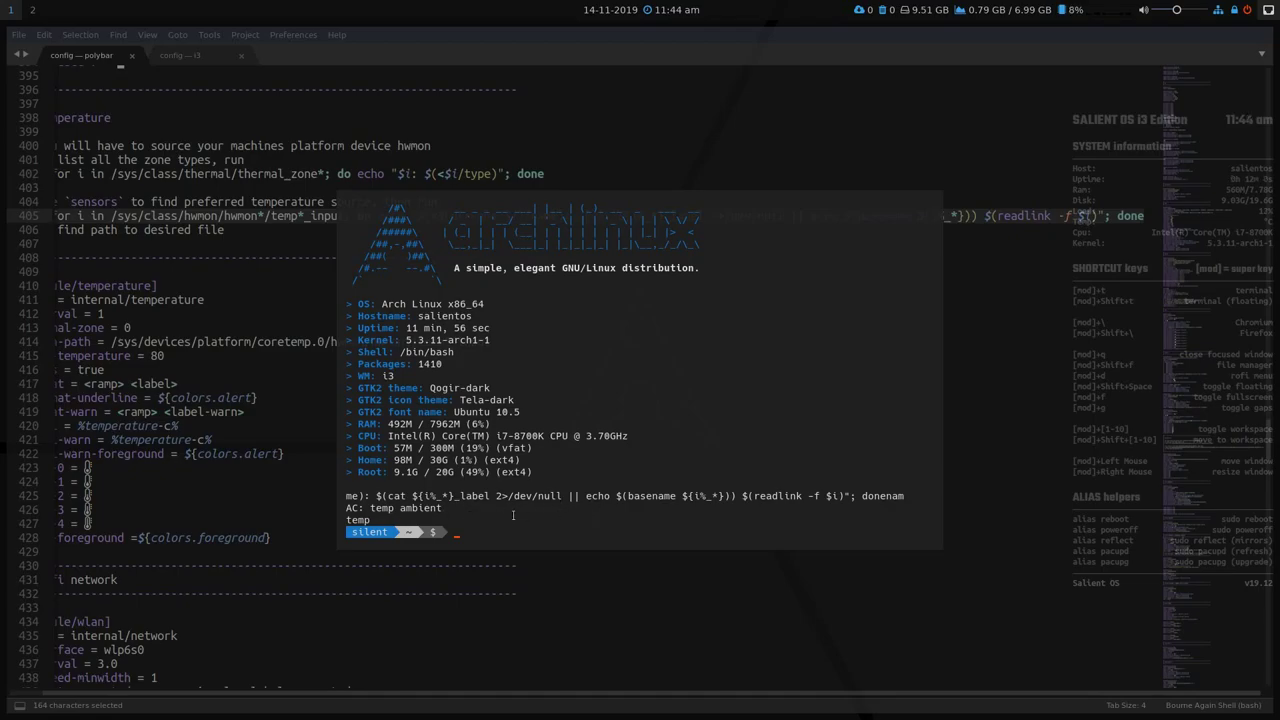
{"action": "scroll", "coordinate": [512, 519], "scroll_direction": "up", "scroll_amount": 1}
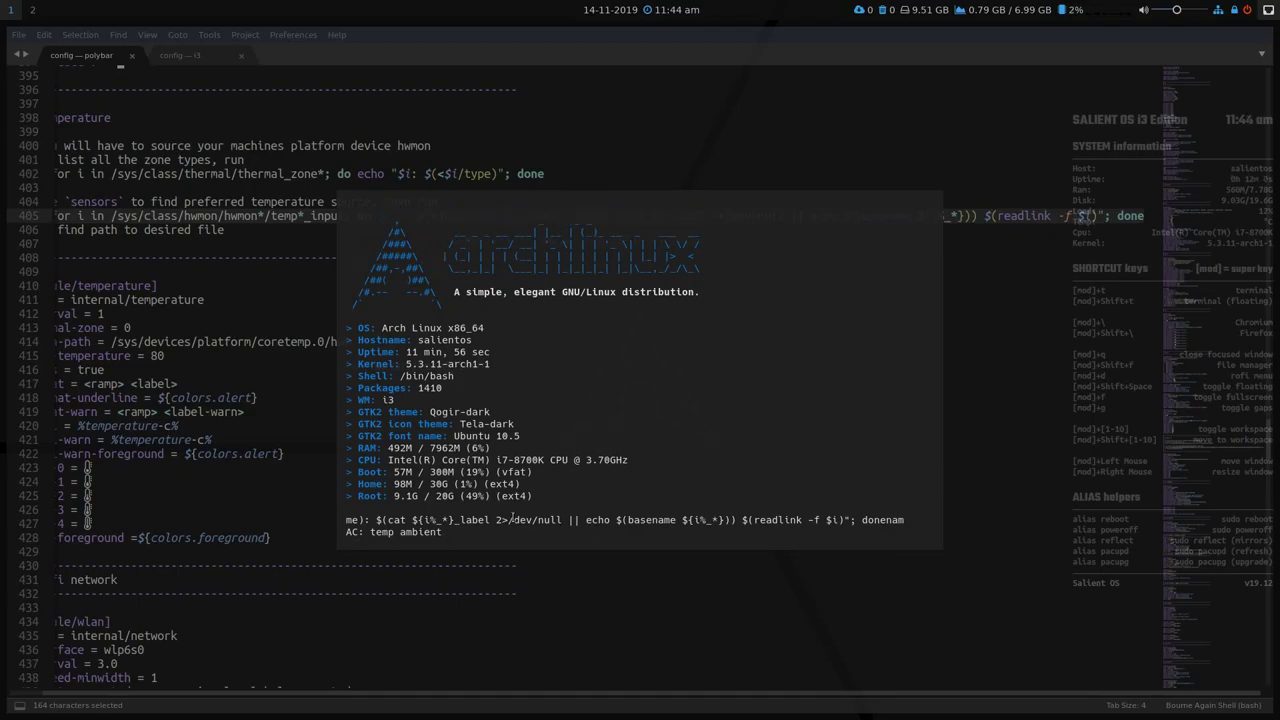
{"action": "scroll", "coordinate": [515, 517], "scroll_direction": "down", "scroll_amount": 1}
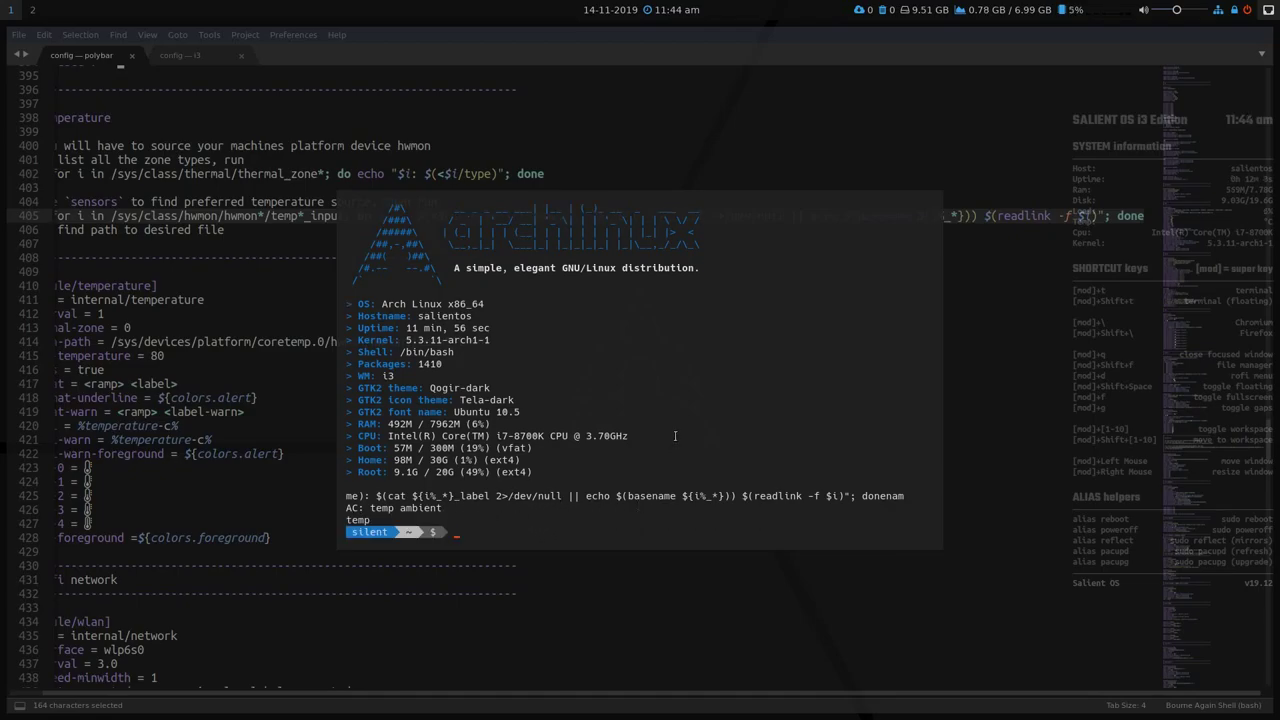
{"action": "key", "text": "super+q"}
Look over the interval, thermal-zone and hwmon-path lines, then scroll back to the config's top.
{"action": "left_click_drag", "start_coordinate": [379, 293], "coordinate": [372, 318]}
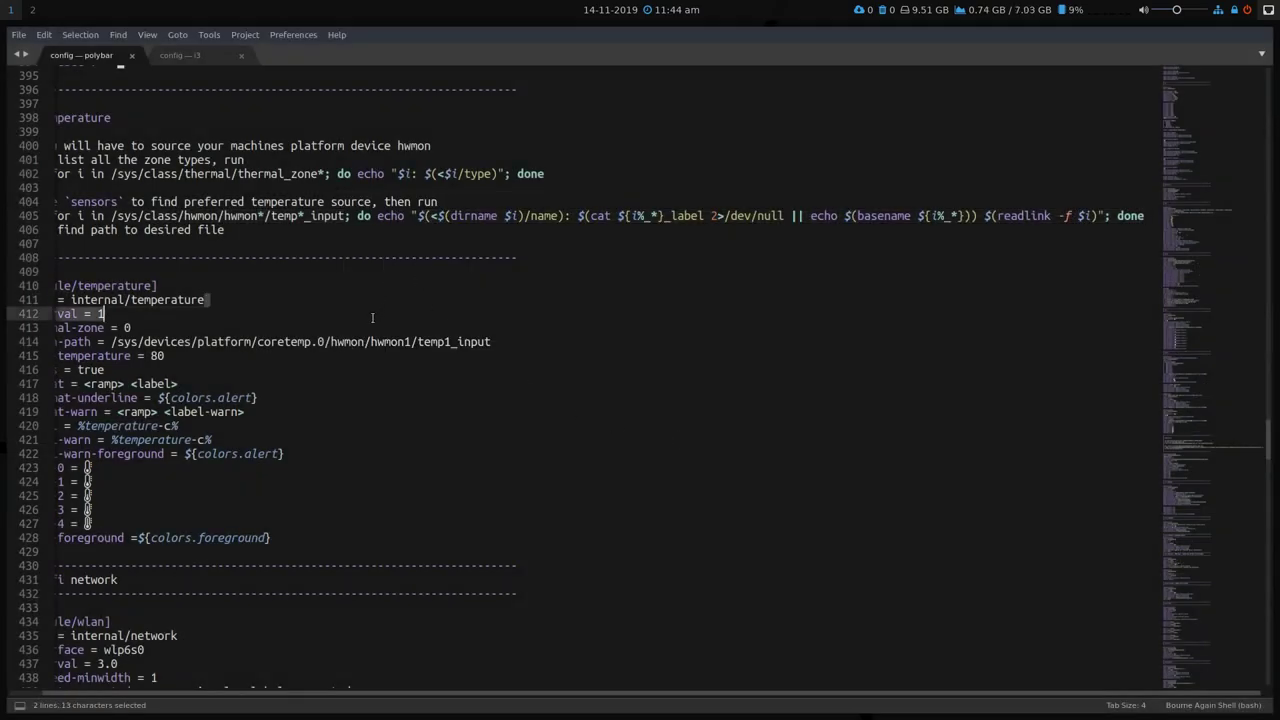
{"action": "scroll", "coordinate": [222, 398], "scroll_direction": "left", "scroll_amount": 2}
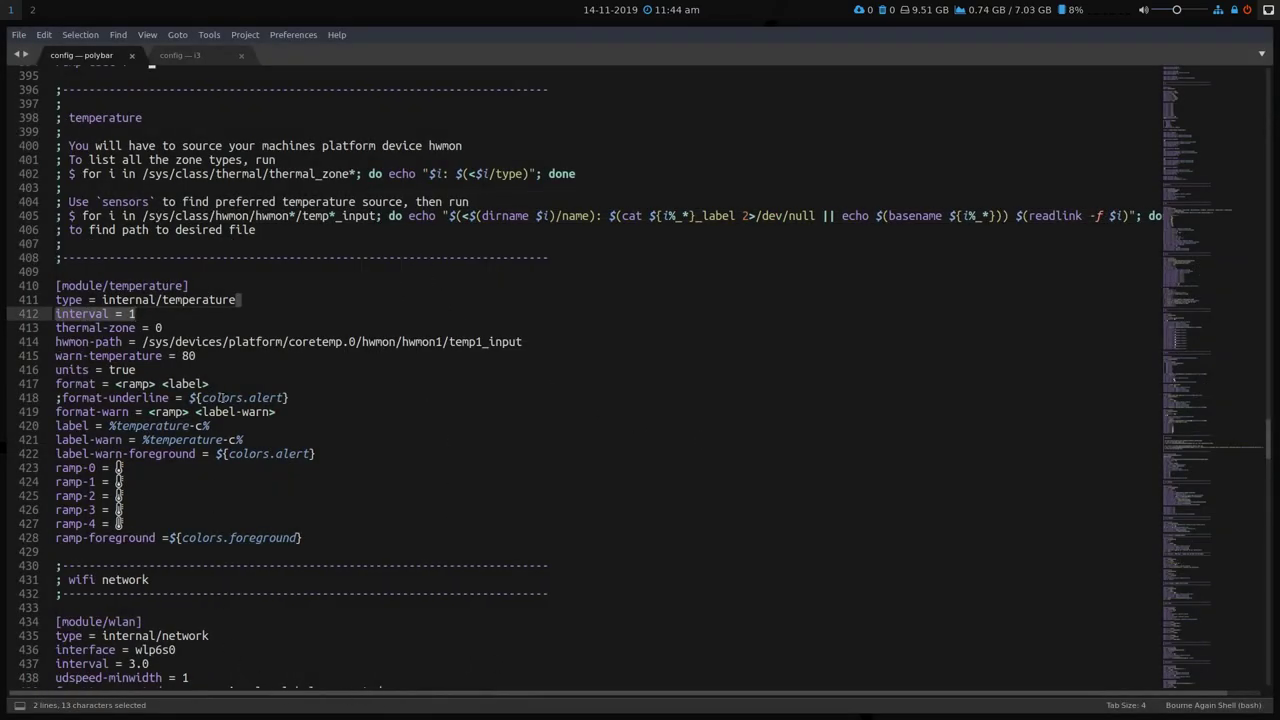
{"action": "left_click", "coordinate": [198, 318]}
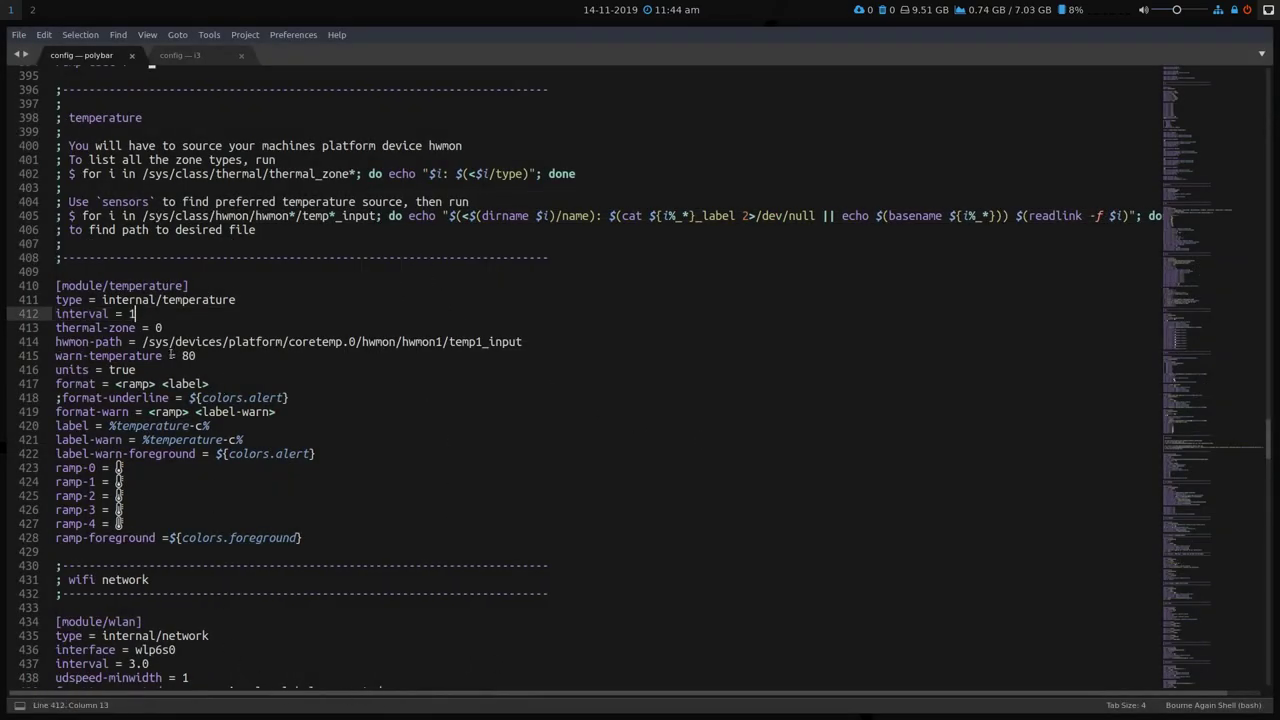
{"action": "left_click", "coordinate": [156, 327]}
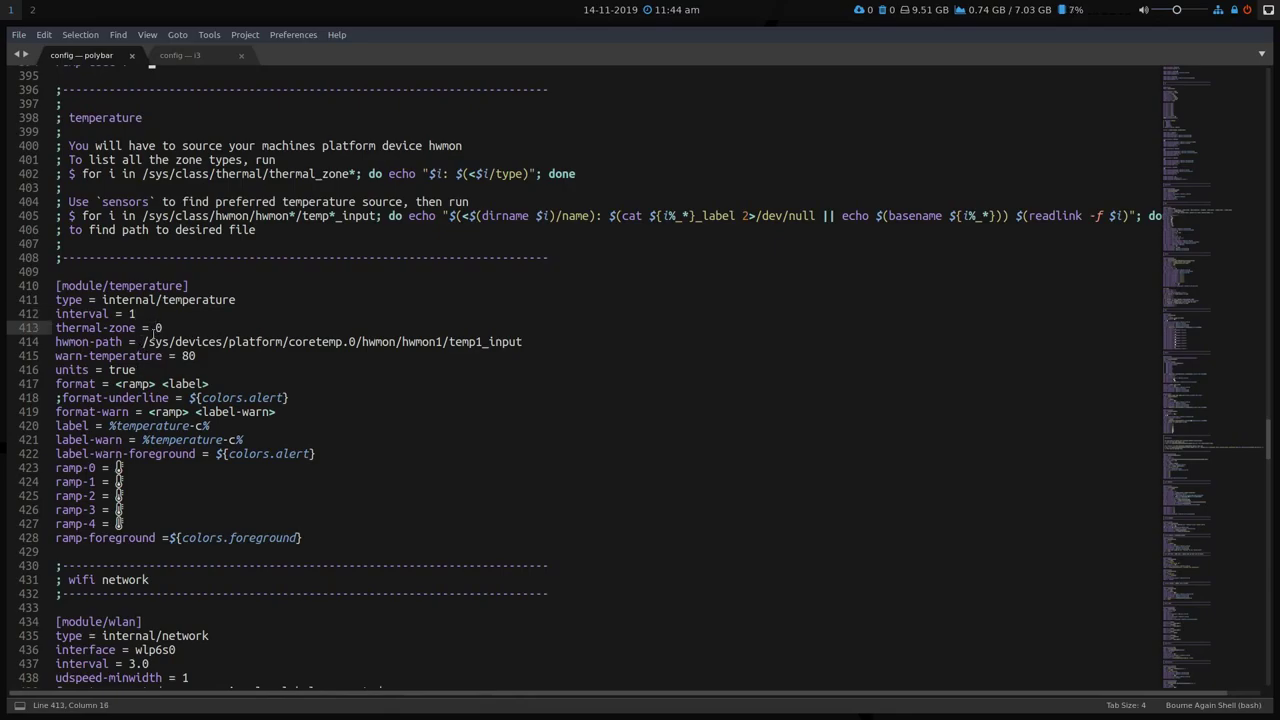
{"action": "left_click_drag", "start_coordinate": [143, 342], "coordinate": [527, 343]}
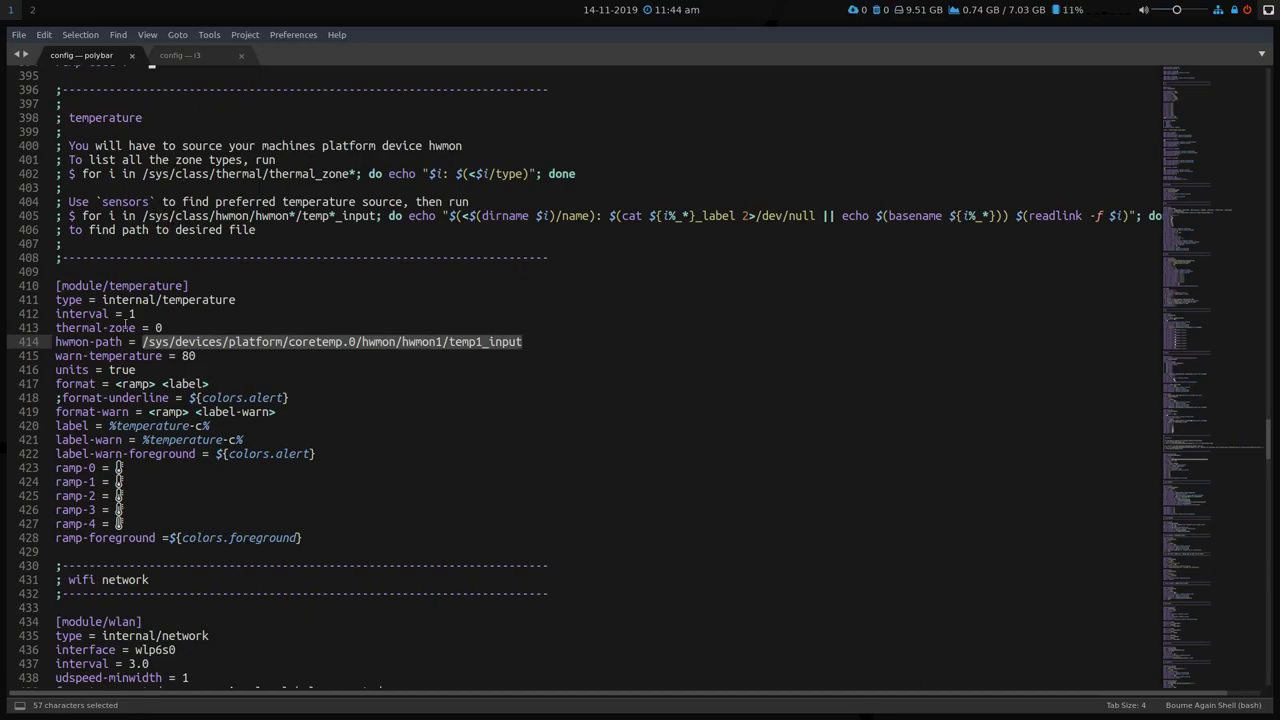
{"action": "left_click", "coordinate": [155, 327]}
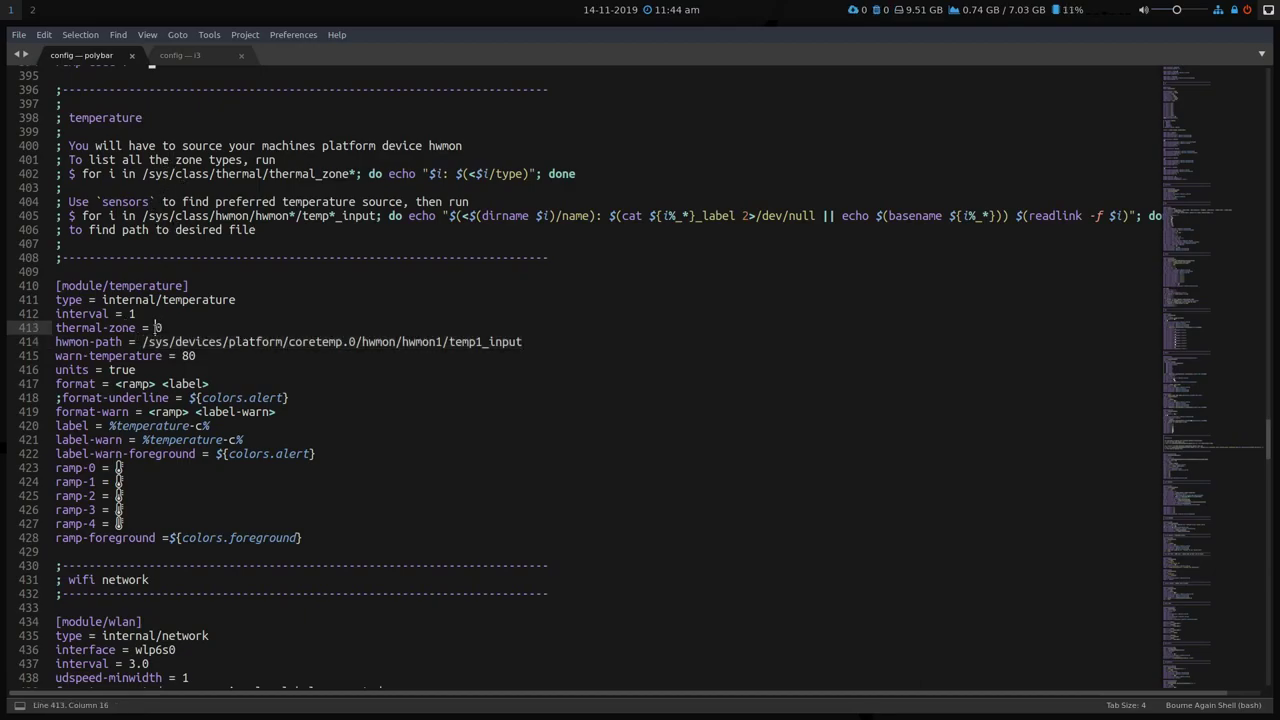
{"action": "left_click", "coordinate": [141, 342]}
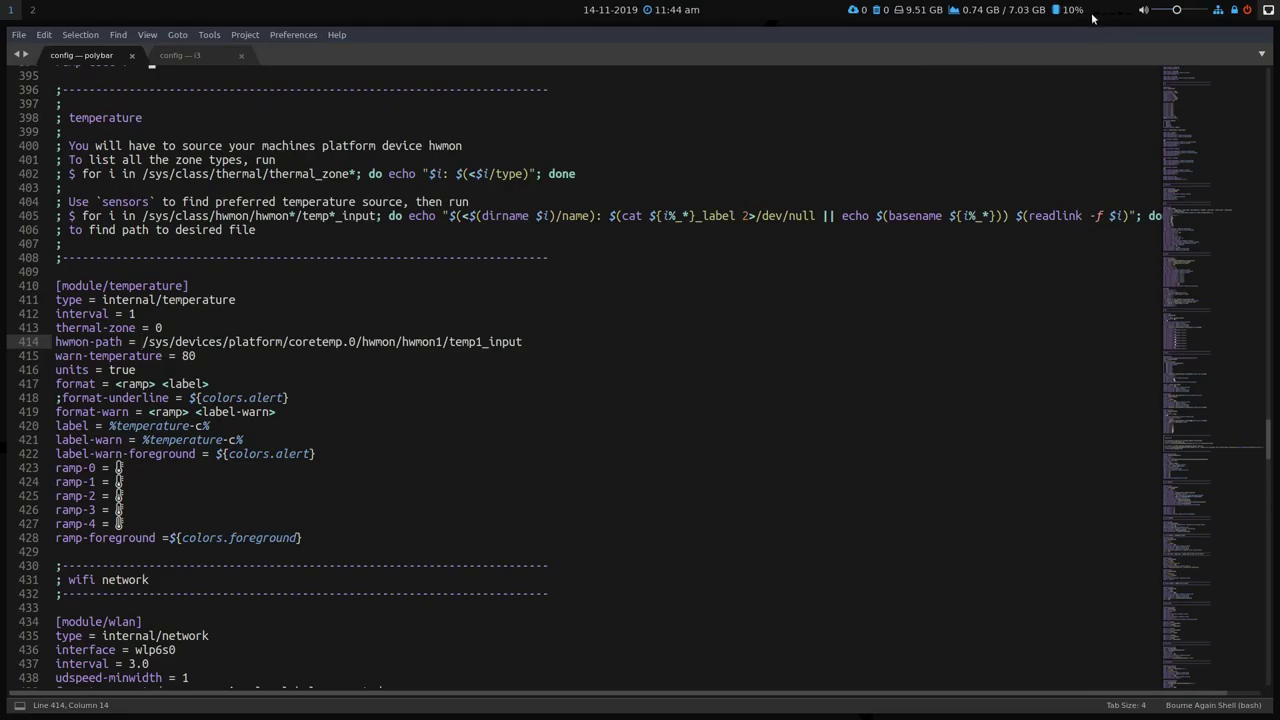
{"action": "left_click", "coordinate": [325, 397]}
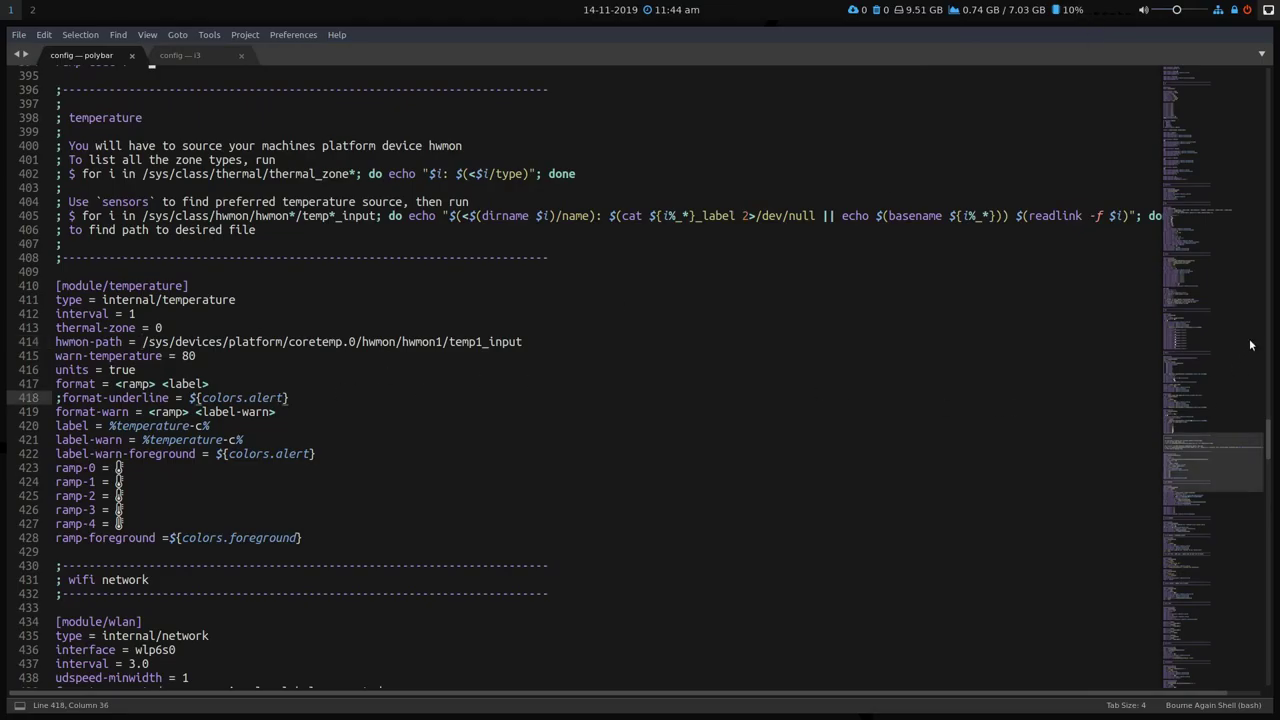
{"action": "left_click_drag", "start_coordinate": [1217, 458], "coordinate": [1210, 70]}
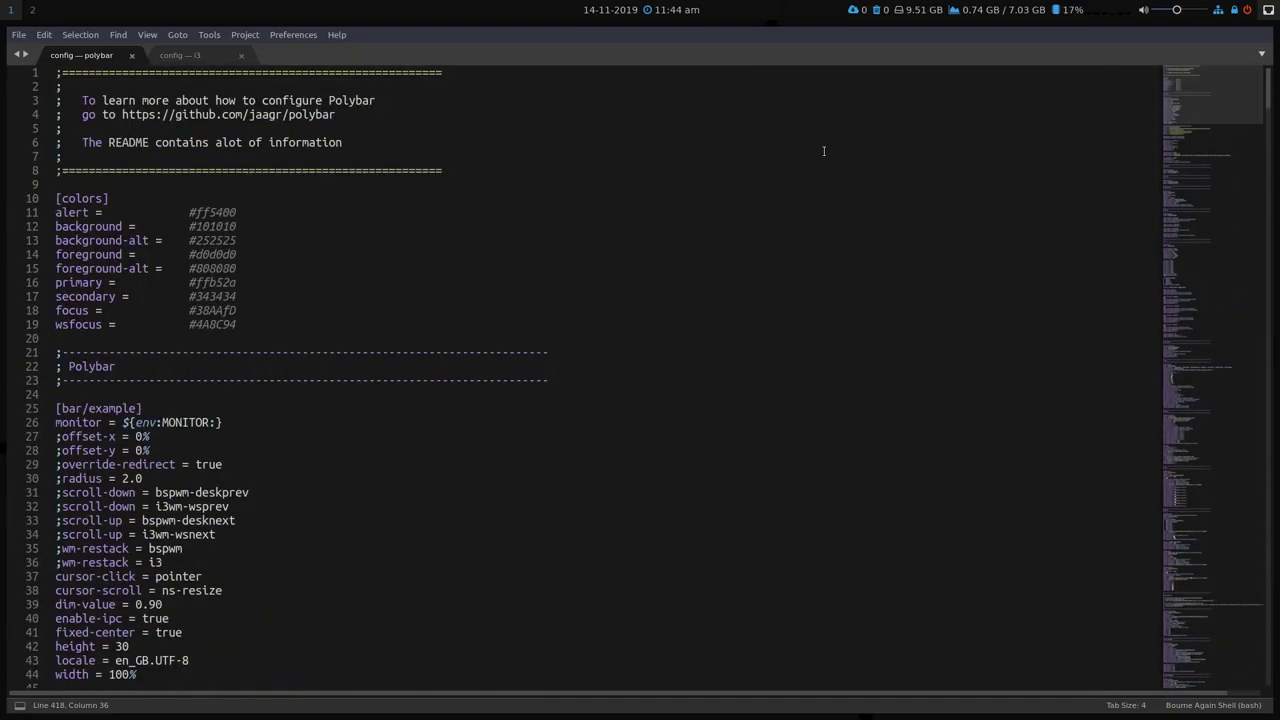
Open weather.py from the polybar folder in Sublime Text.
{"action": "left_click", "coordinate": [19, 34]}
{"action": "left_click", "coordinate": [45, 69]}
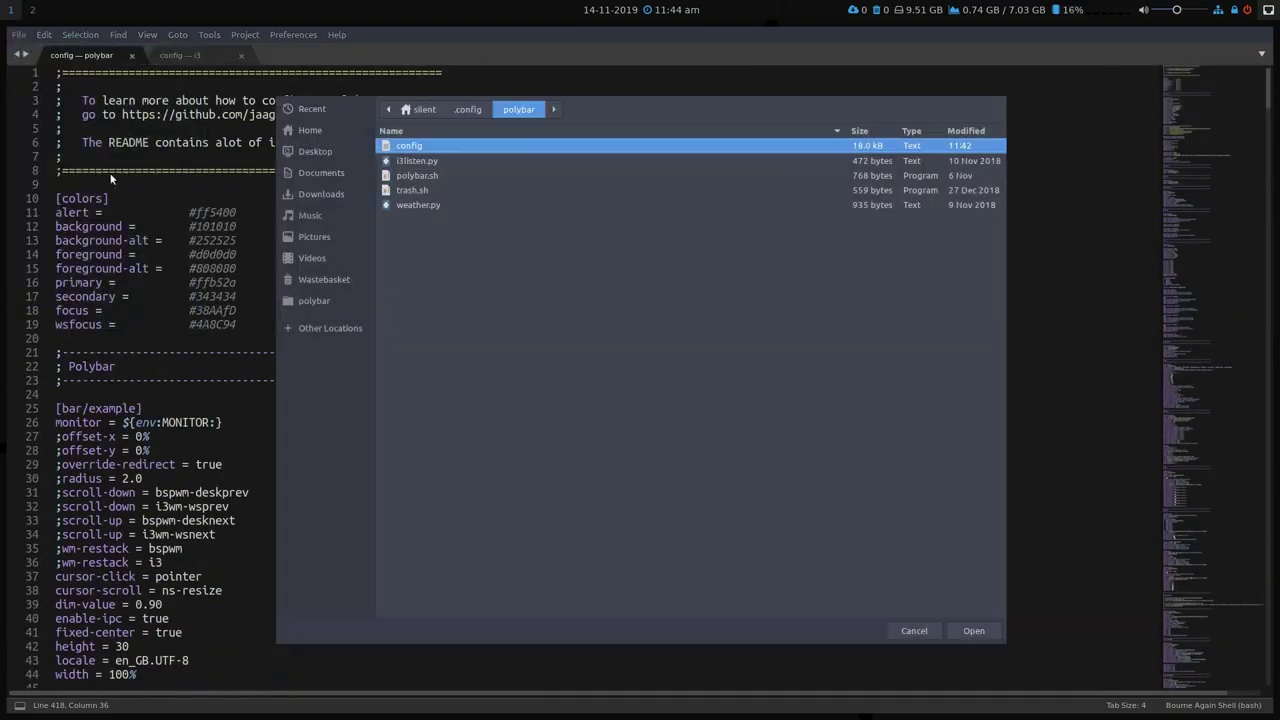
{"action": "left_click", "coordinate": [414, 205]}
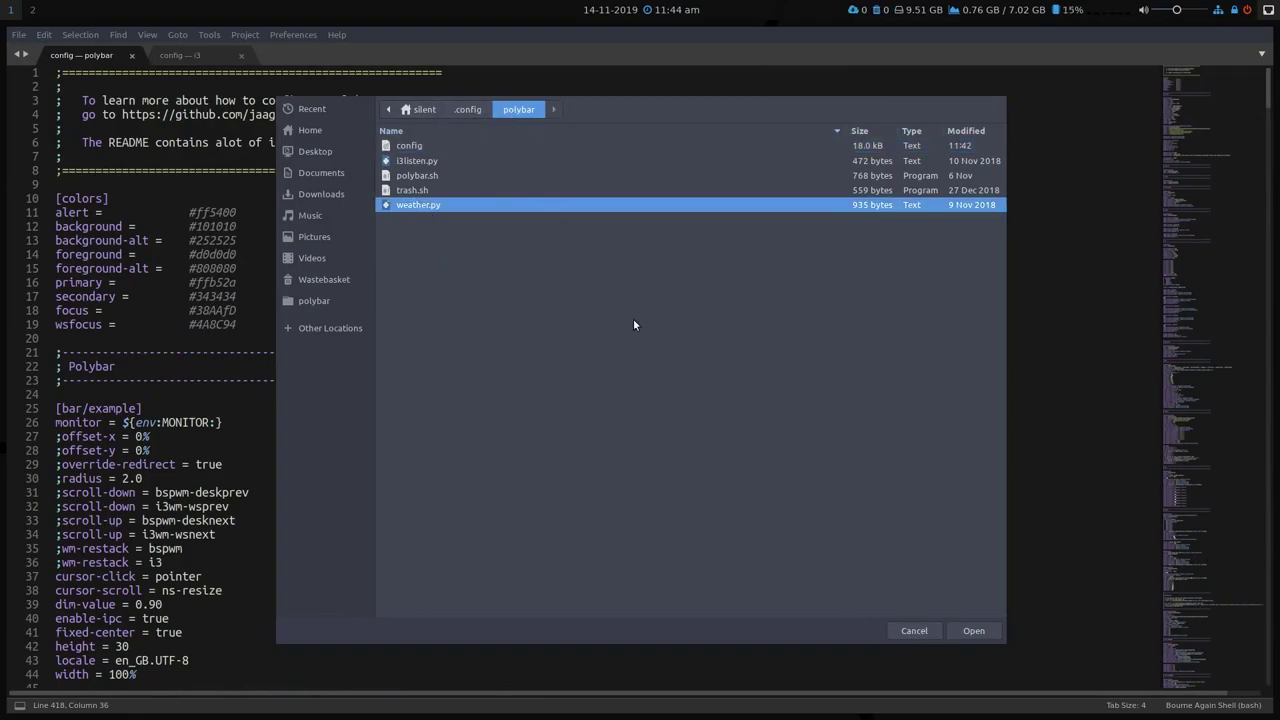
{"action": "left_click", "coordinate": [955, 632]}
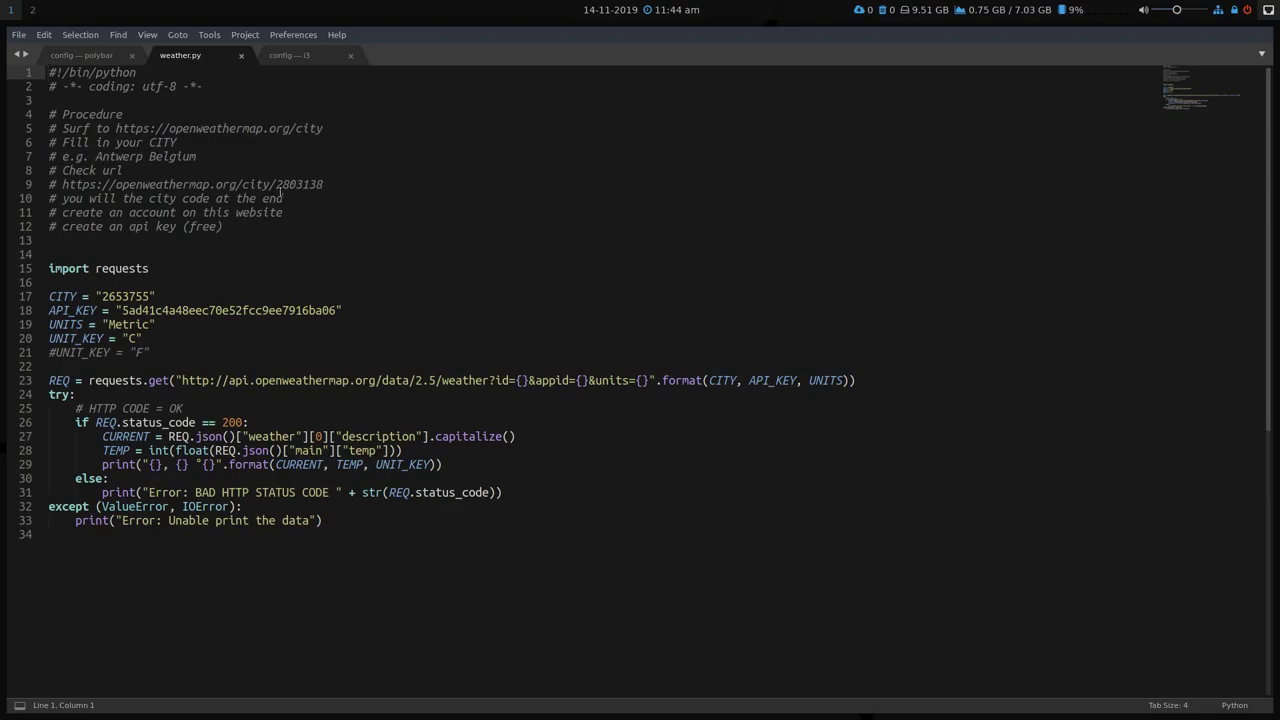
Check the city code 2653755 and the API key value, then close weather.py.
{"action": "double_click", "coordinate": [128, 297]}
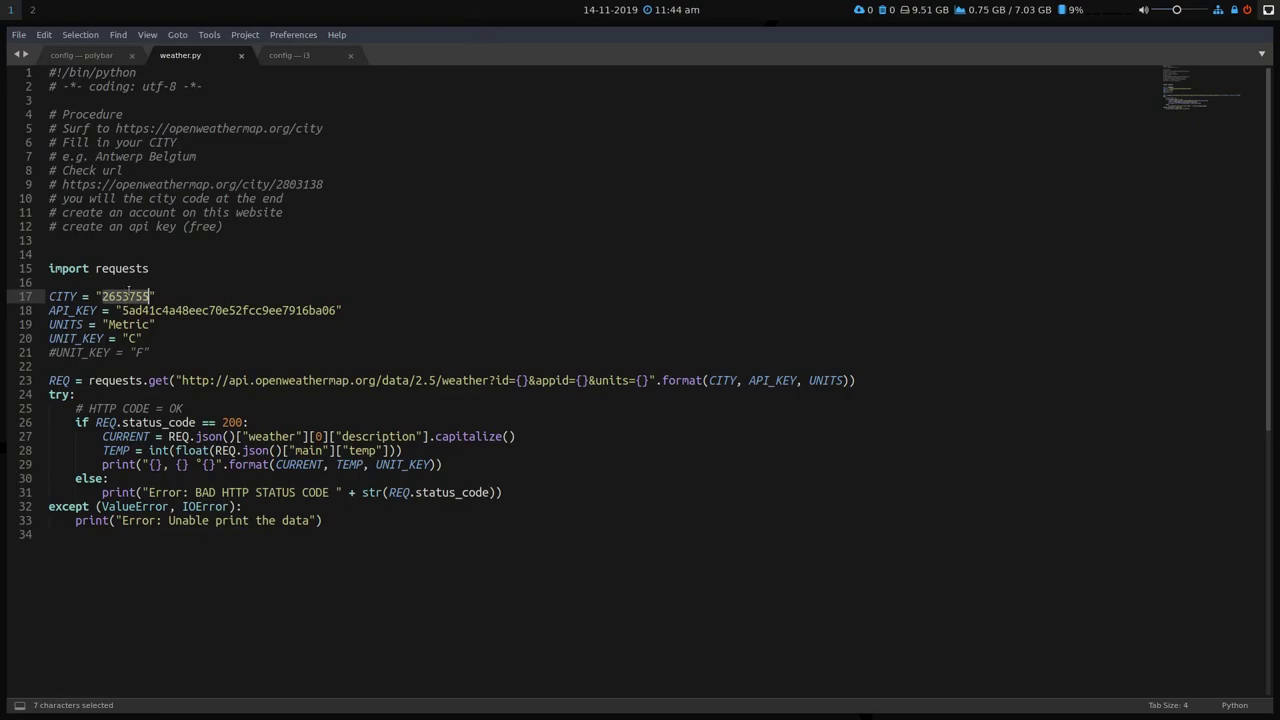
{"action": "double_click", "coordinate": [237, 311]}
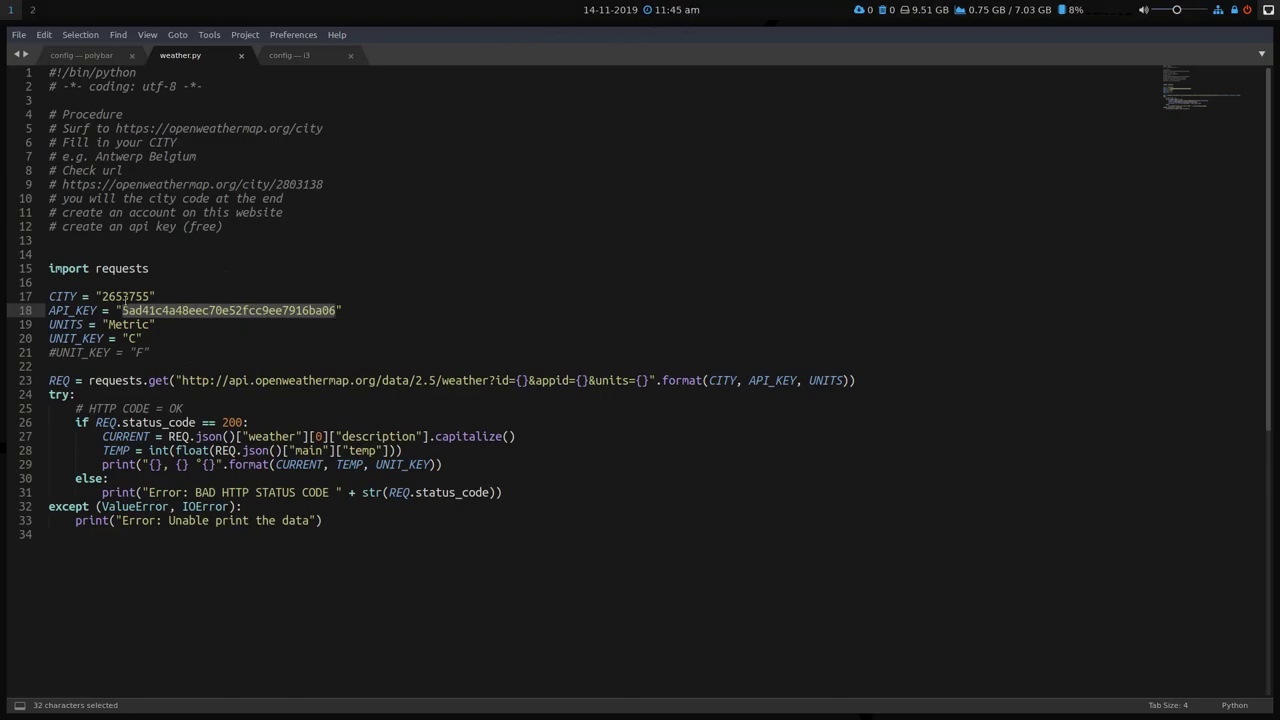
{"action": "left_click", "coordinate": [123, 297]}
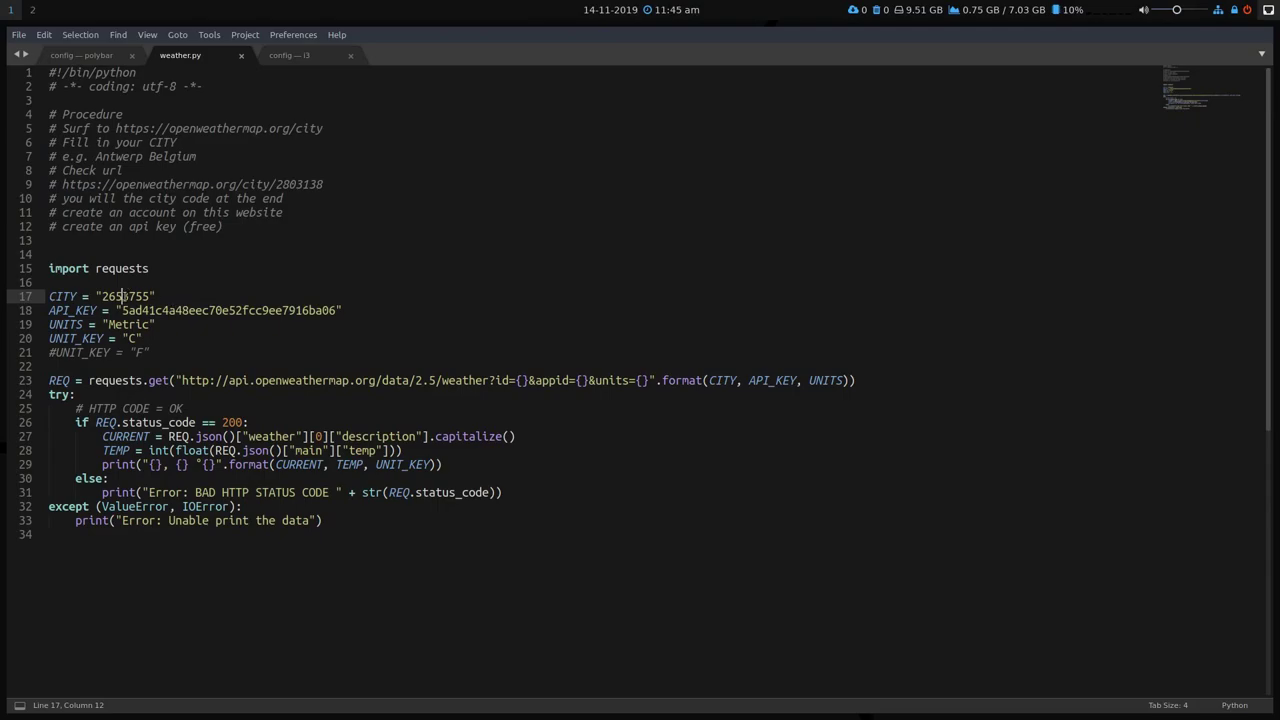
{"action": "double_click", "coordinate": [123, 297]}
{"action": "left_click", "coordinate": [202, 310]}
{"action": "double_click", "coordinate": [200, 310]}
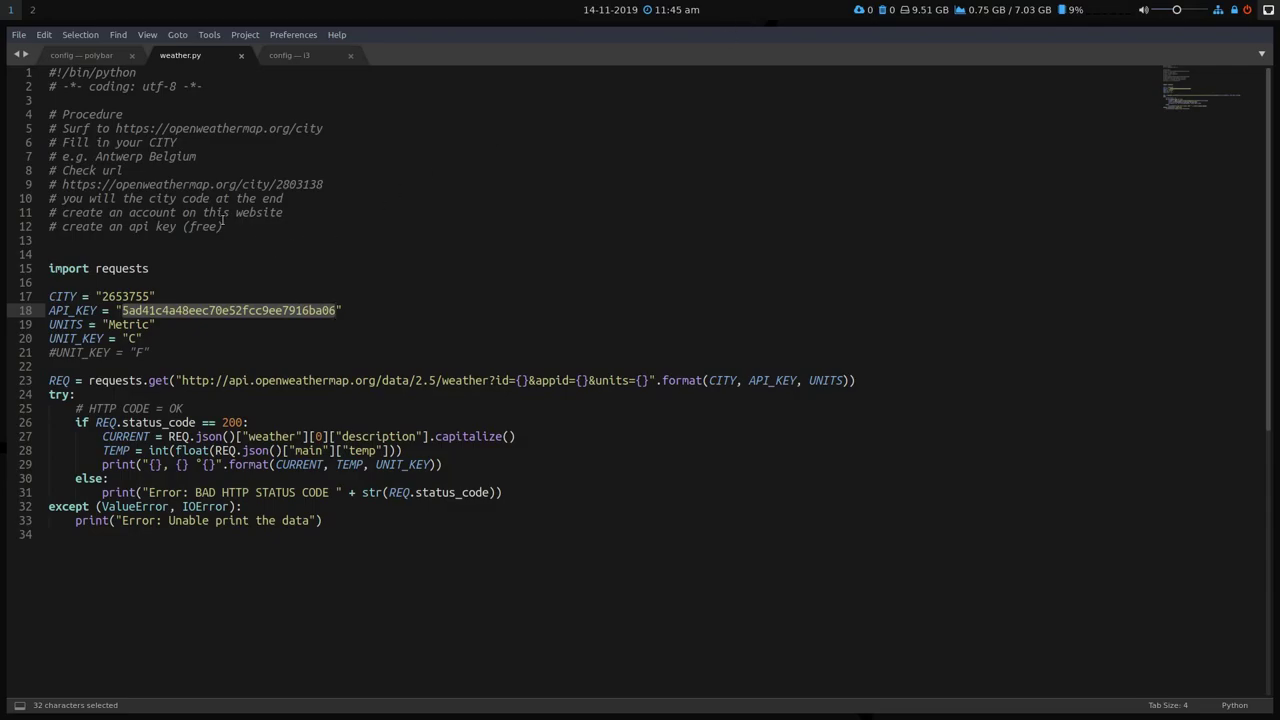
{"action": "left_click", "coordinate": [241, 56]}
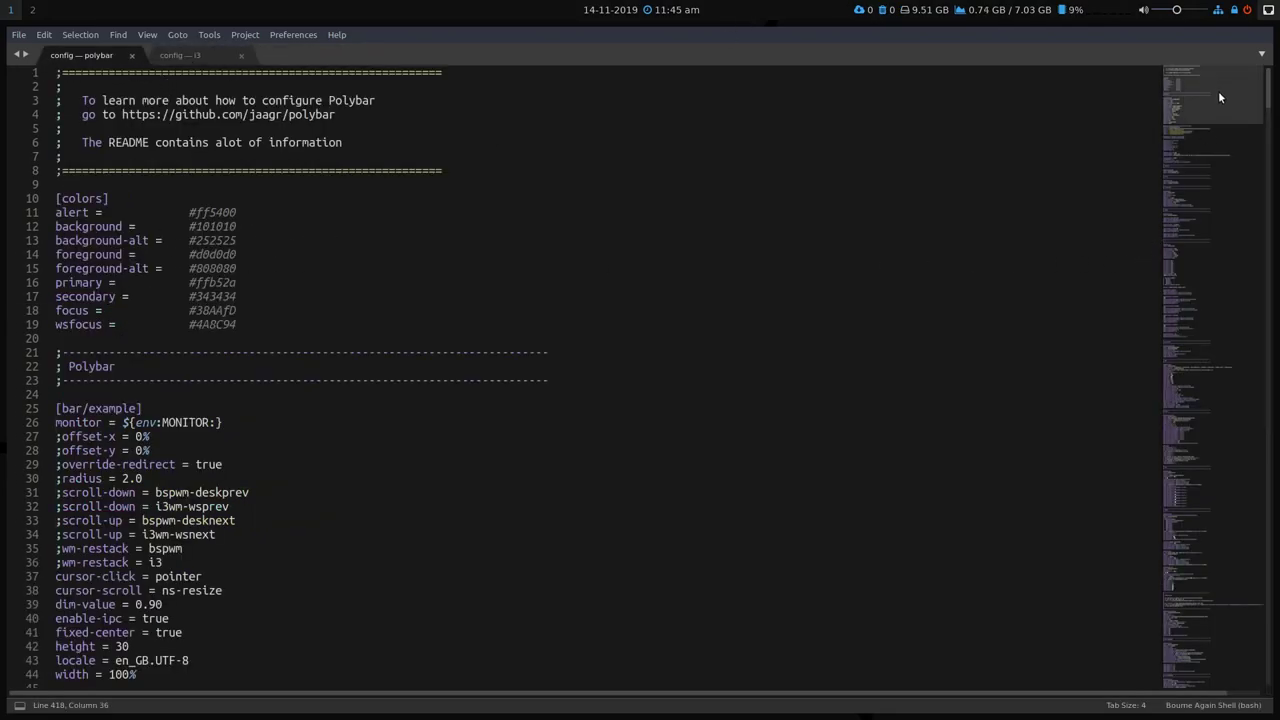
{"action": "left_click_drag", "start_coordinate": [1218, 91], "coordinate": [1200, 273]}
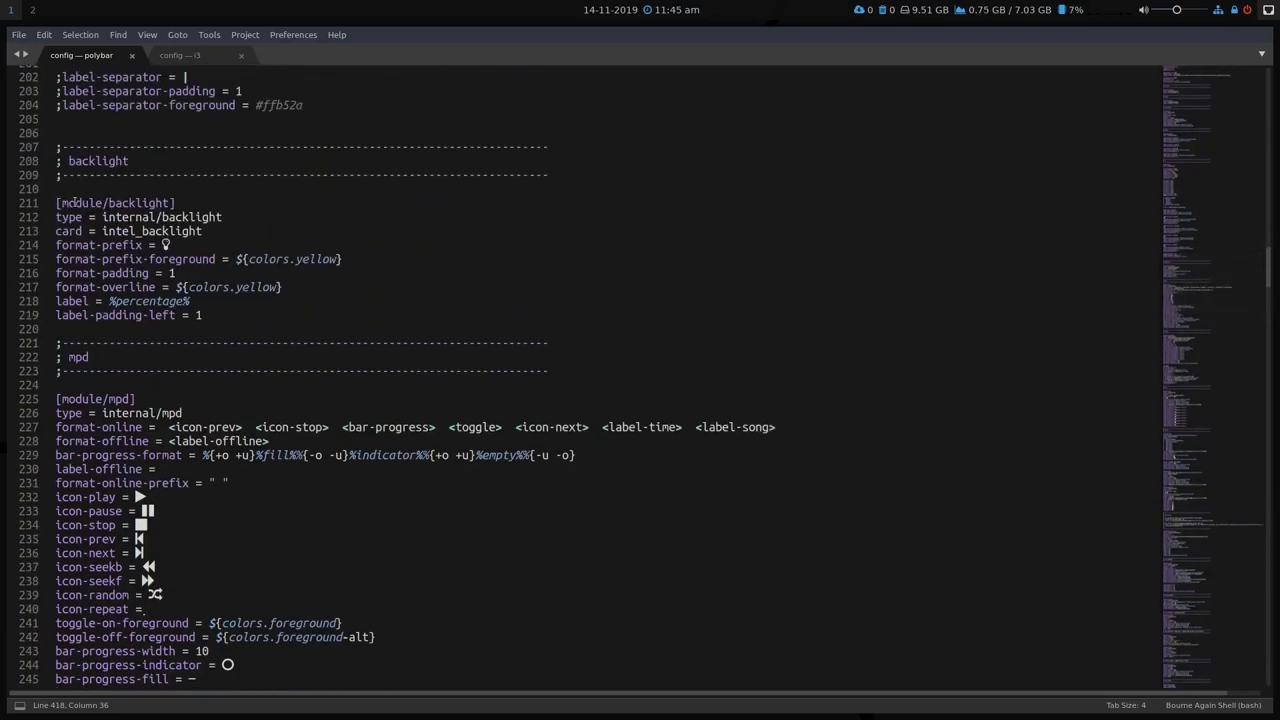
{"action": "double_click", "coordinate": [133, 203]}
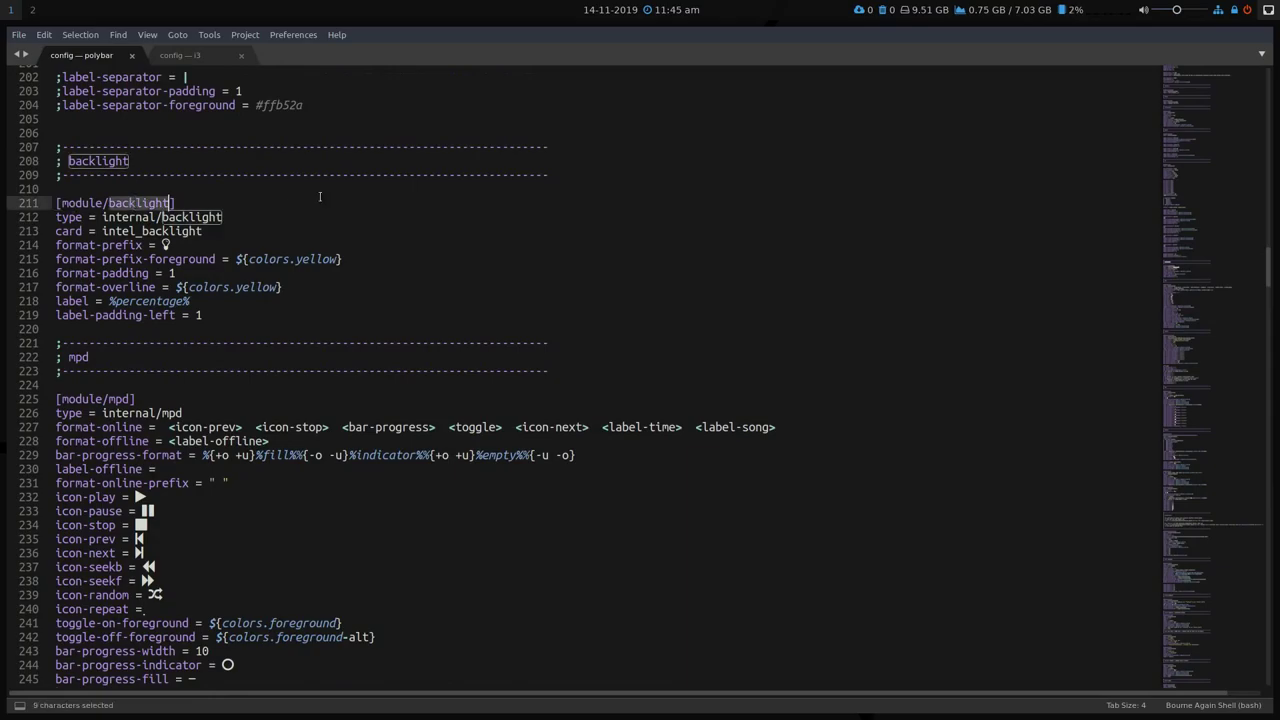
{"action": "left_click_drag", "start_coordinate": [1226, 286], "coordinate": [1220, 161]}
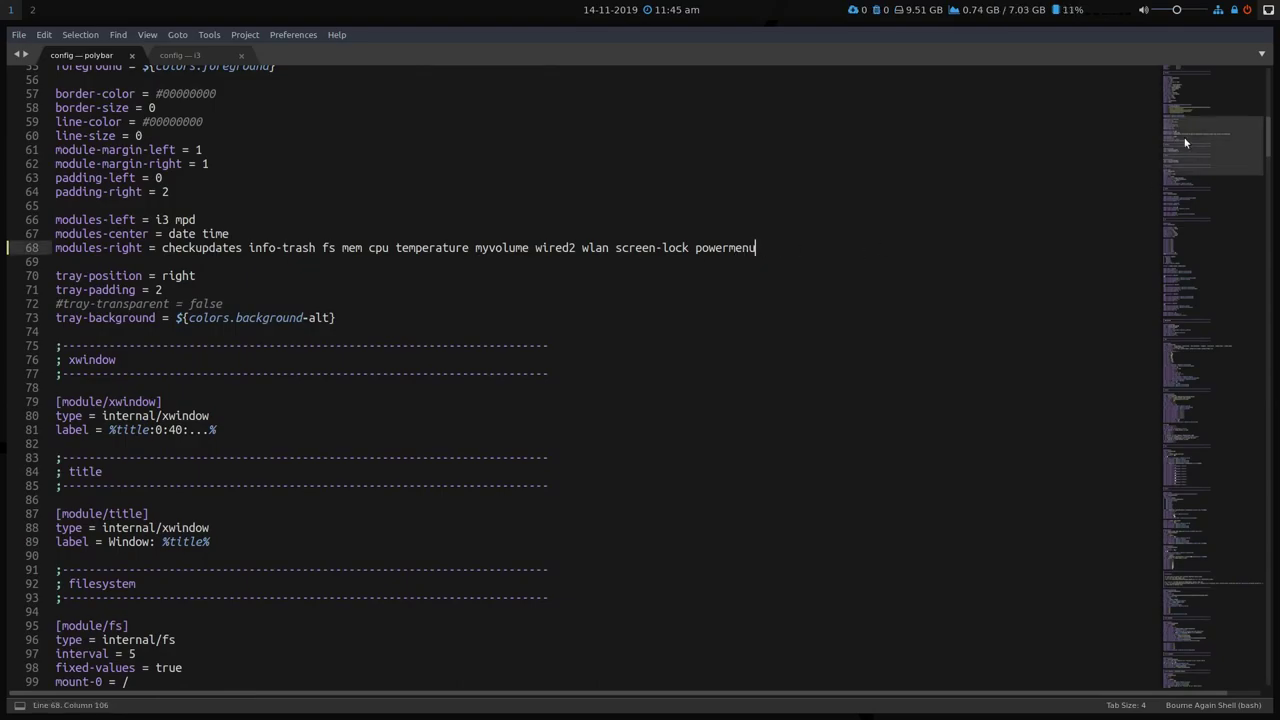
{"action": "left_click_drag", "start_coordinate": [1212, 142], "coordinate": [1187, 492]}
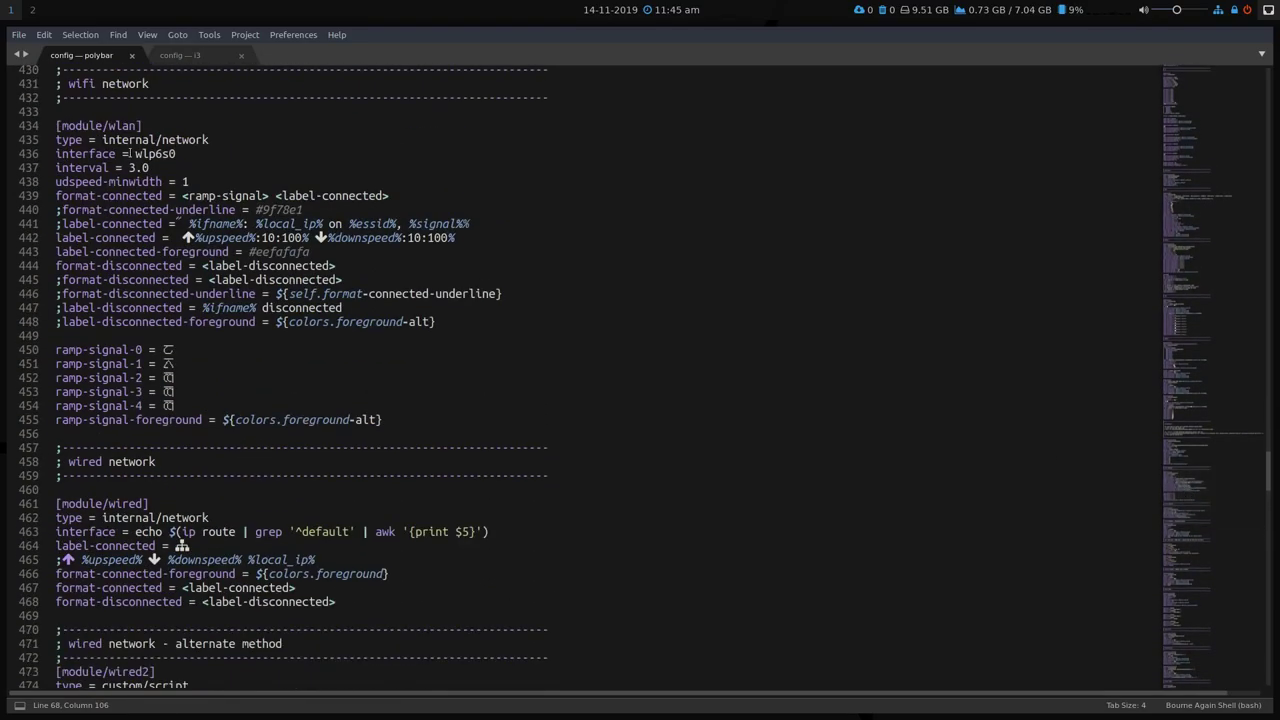
{"action": "left_click", "coordinate": [165, 153]}
{"action": "double_click", "coordinate": [137, 153]}
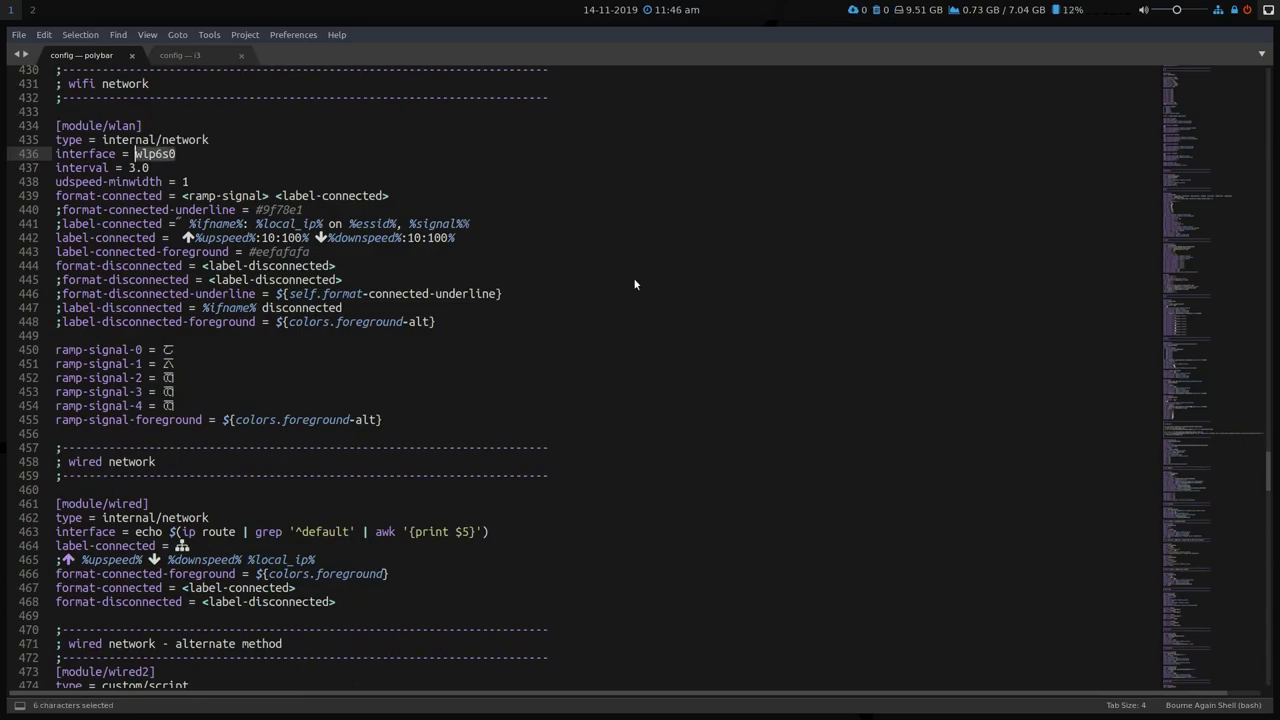
{"action": "key", "text": "super+shift+t"}
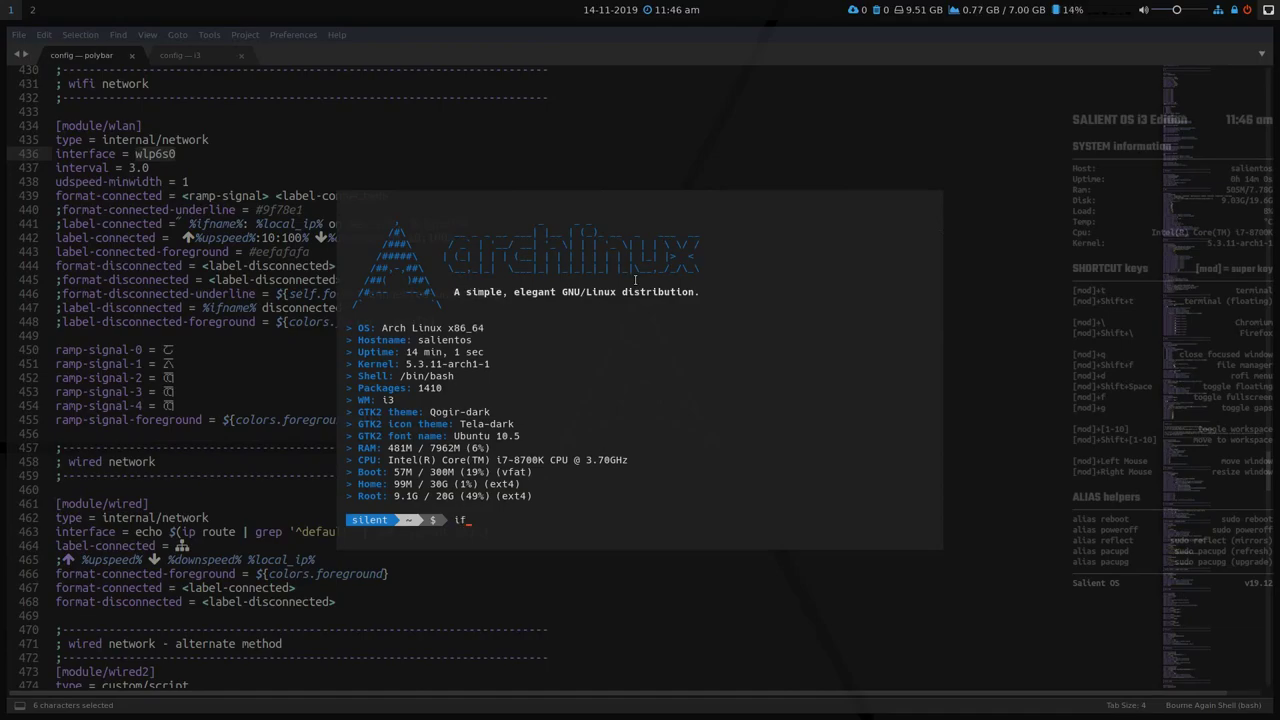
{"action": "type", "text": "ifconfig"}
{"action": "key", "text": "Return"}
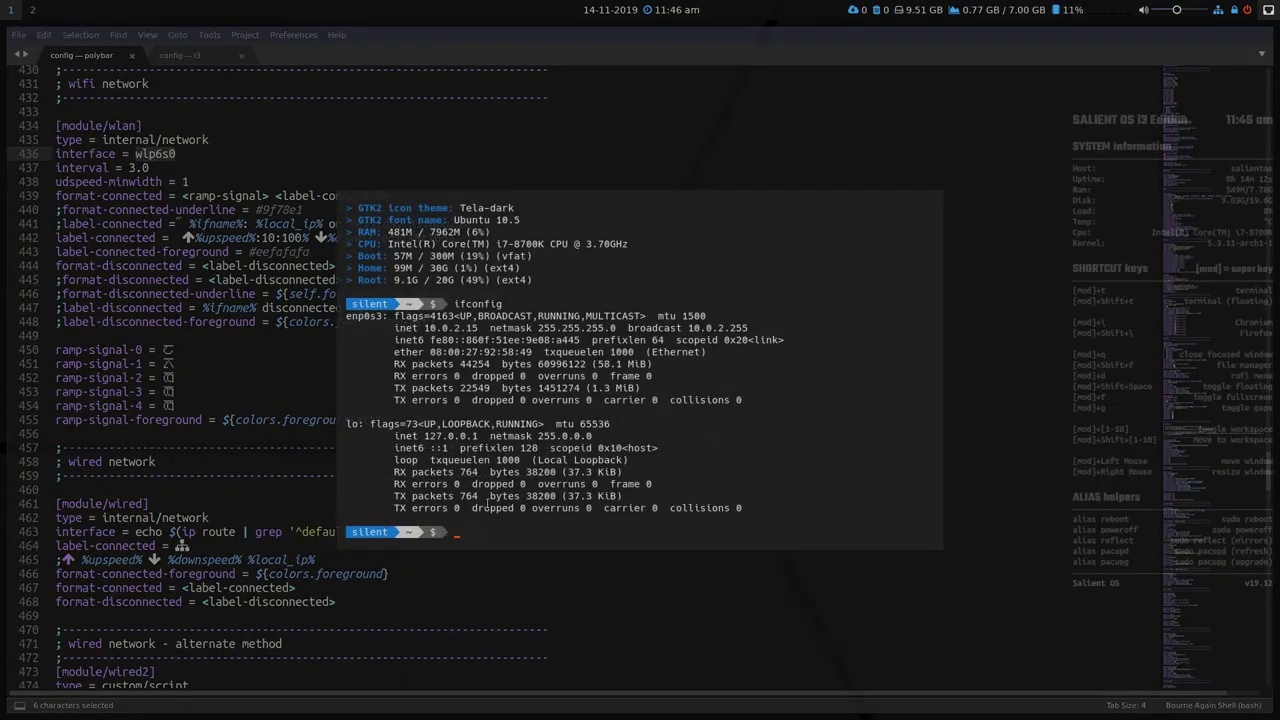
{"action": "left_click", "coordinate": [256, 532]}
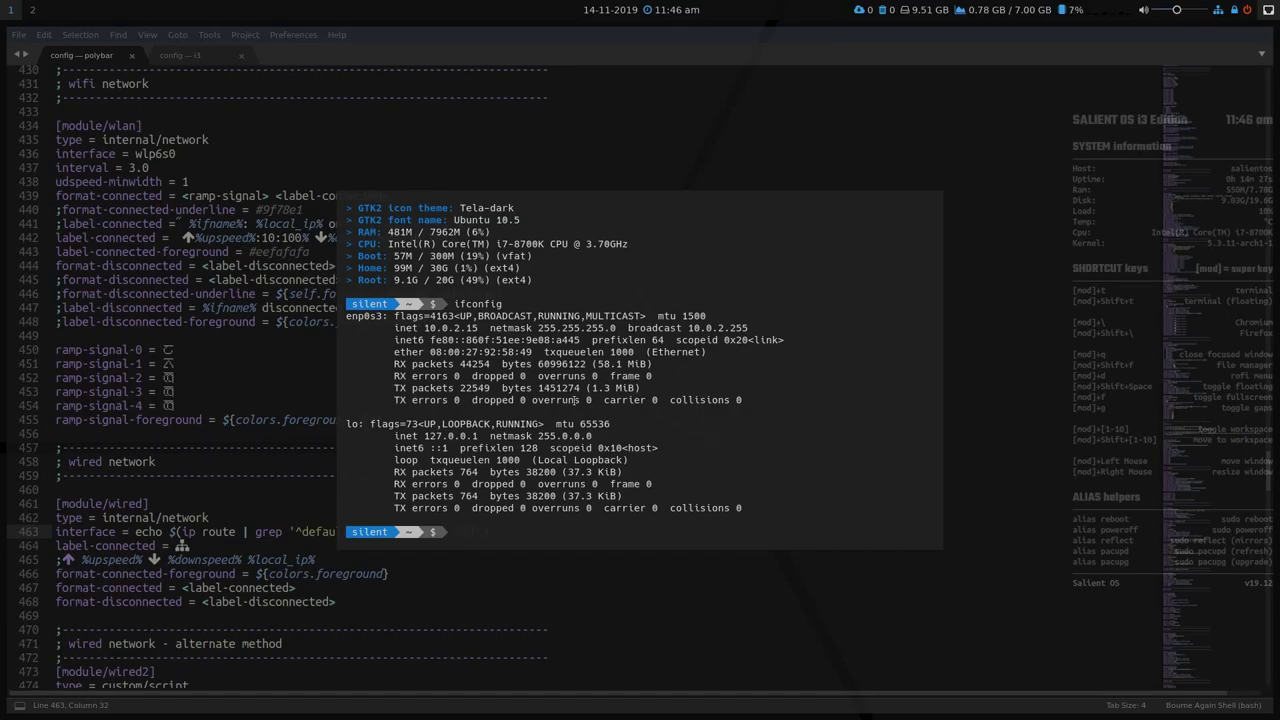
{"action": "key", "text": "super+q"}
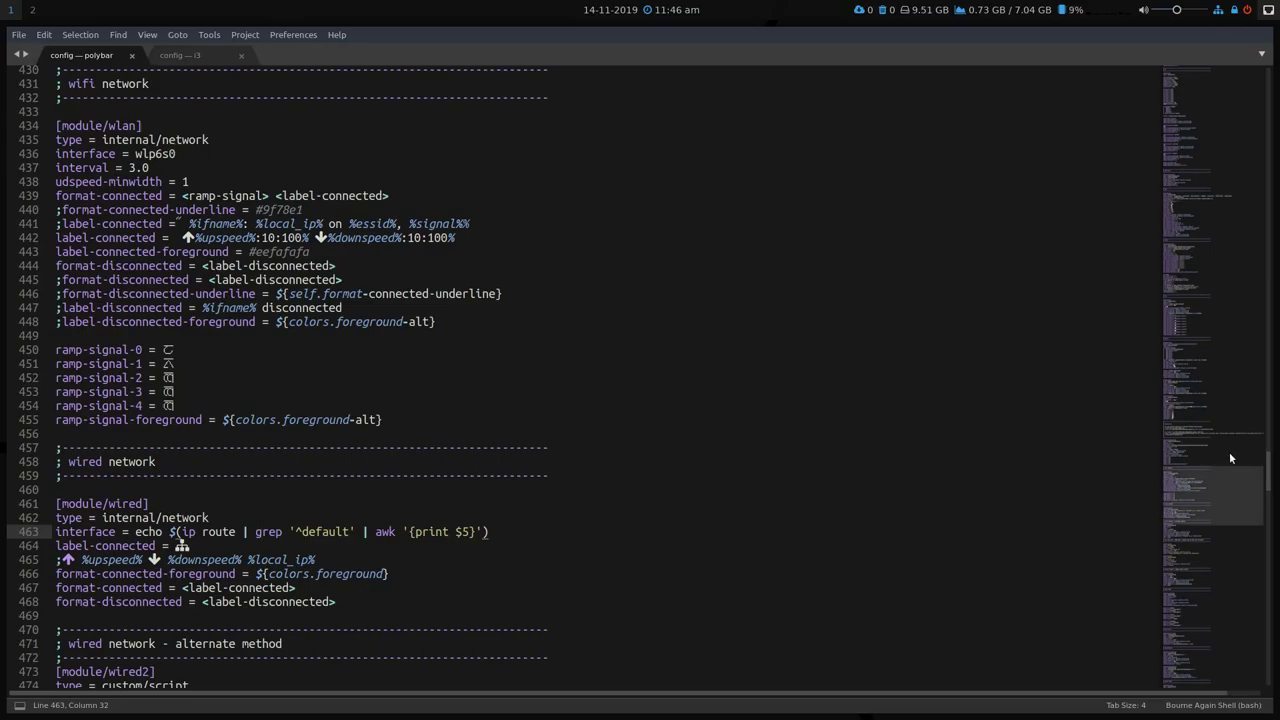
Scroll up the Polybar config and close its tab.
{"action": "left_click", "coordinate": [1202, 217]}
{"action": "left_click_drag", "start_coordinate": [1202, 217], "coordinate": [1194, 125]}
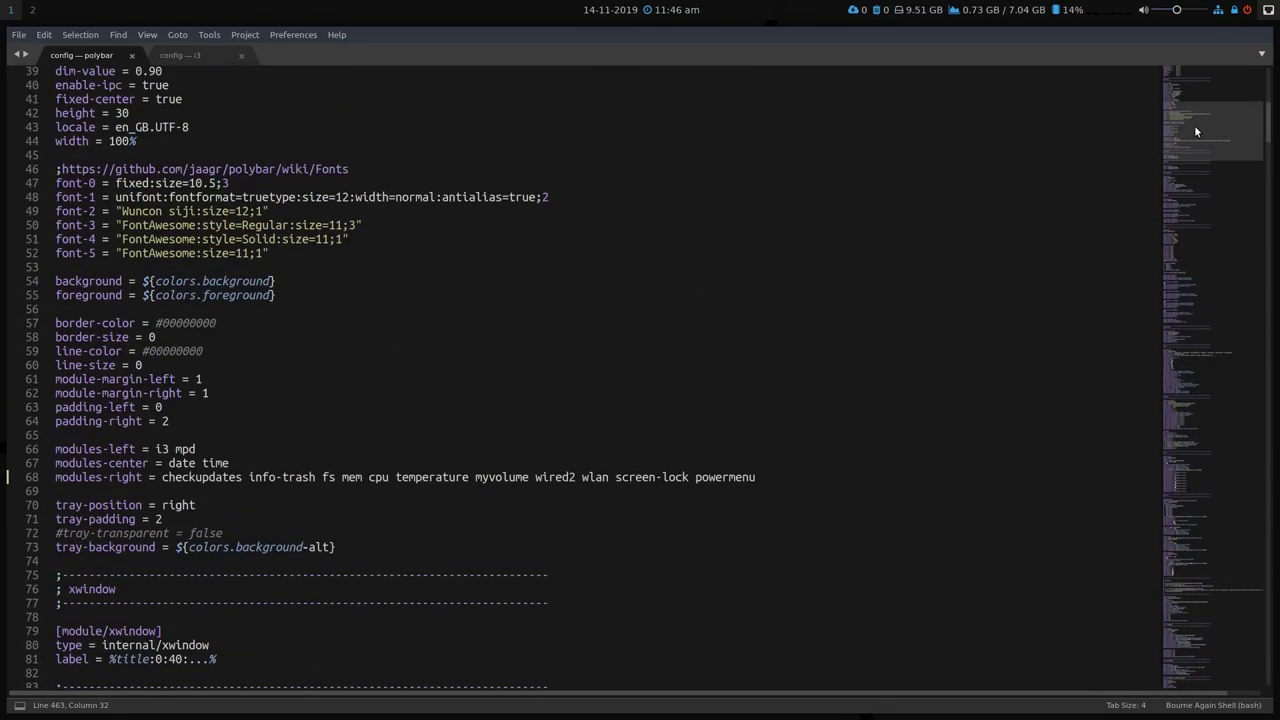
{"action": "left_click", "coordinate": [596, 478]}
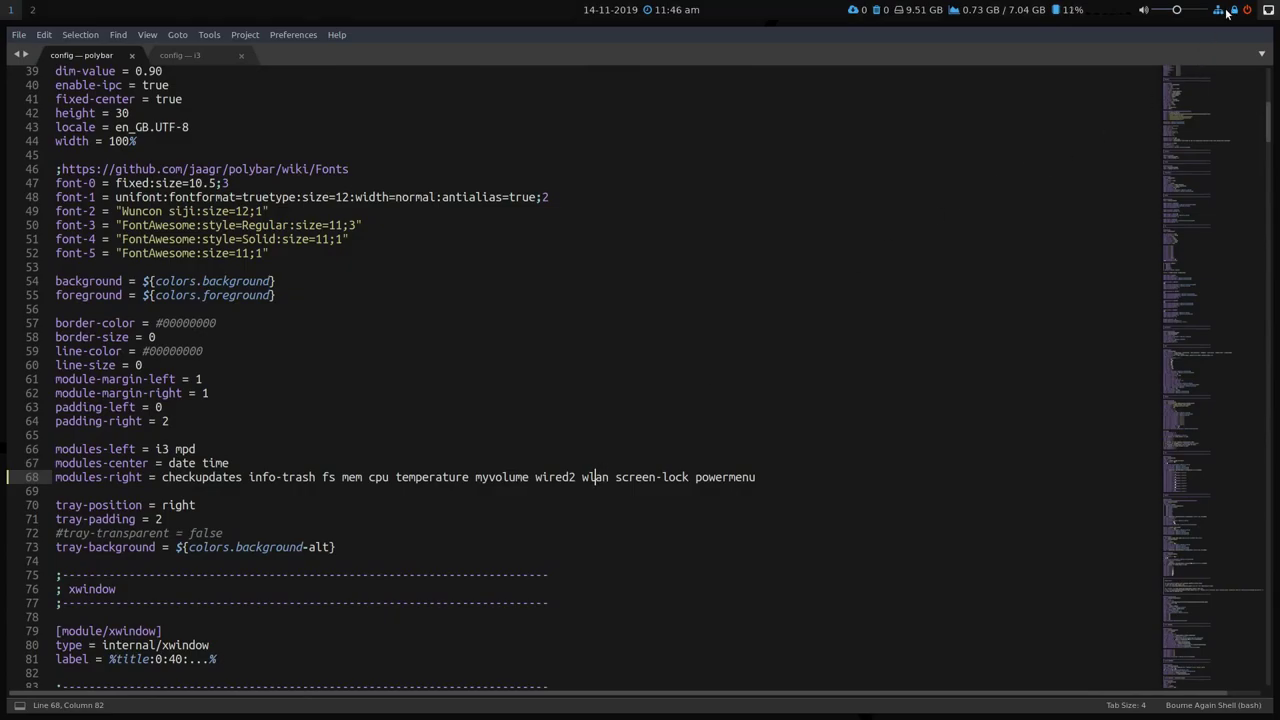
{"action": "left_click", "coordinate": [131, 55]}
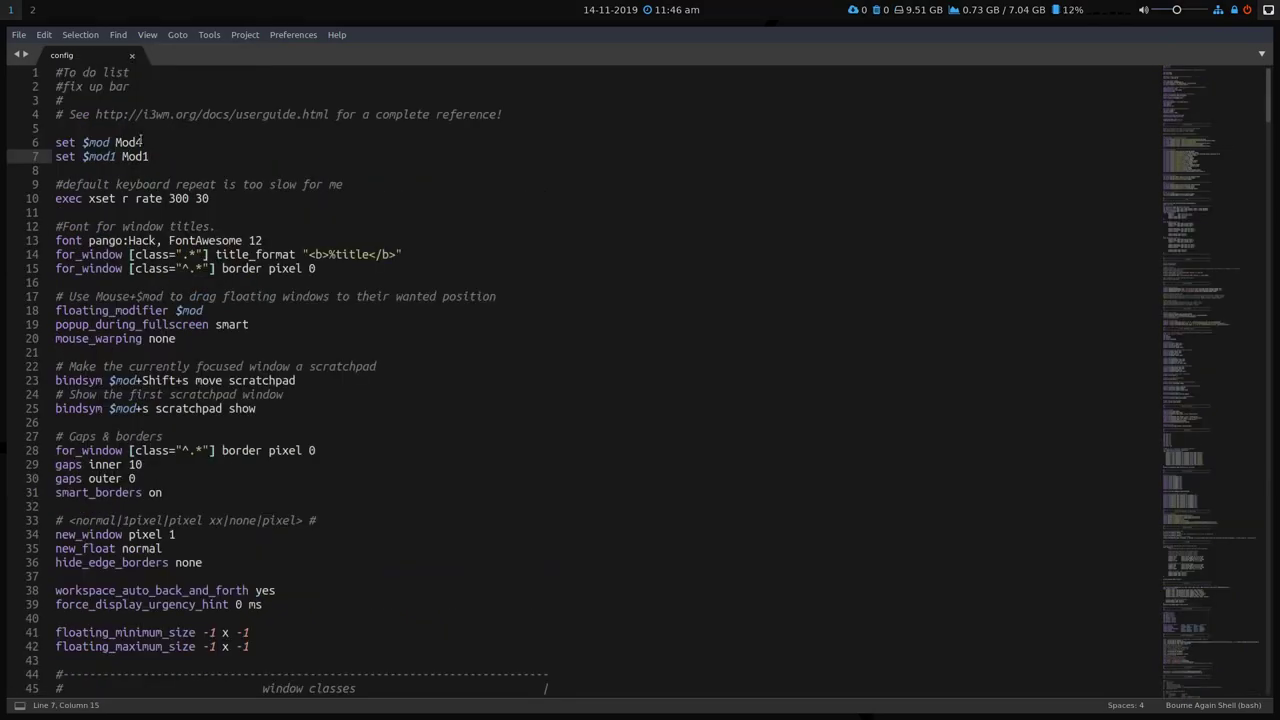
Close the i3 config tab and quit Sublime Text.
{"action": "key", "text": "Up"}
{"action": "key", "text": "Up"}
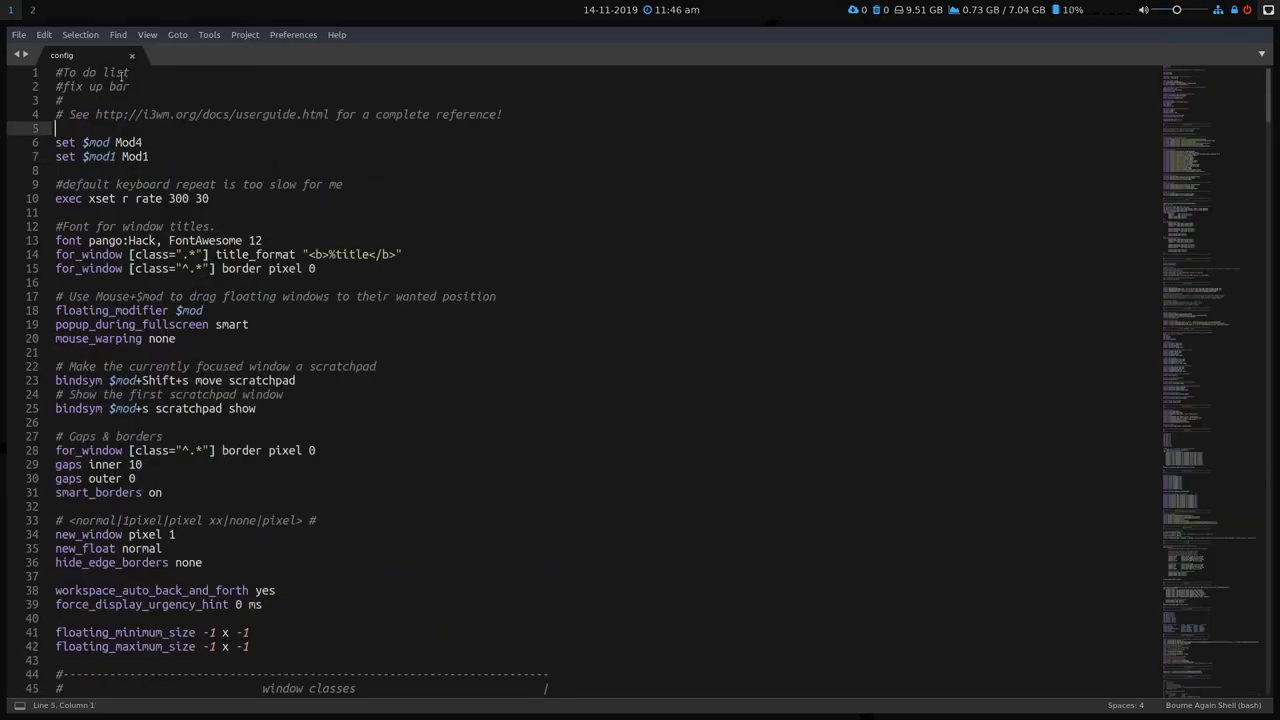
{"action": "left_click", "coordinate": [131, 55]}
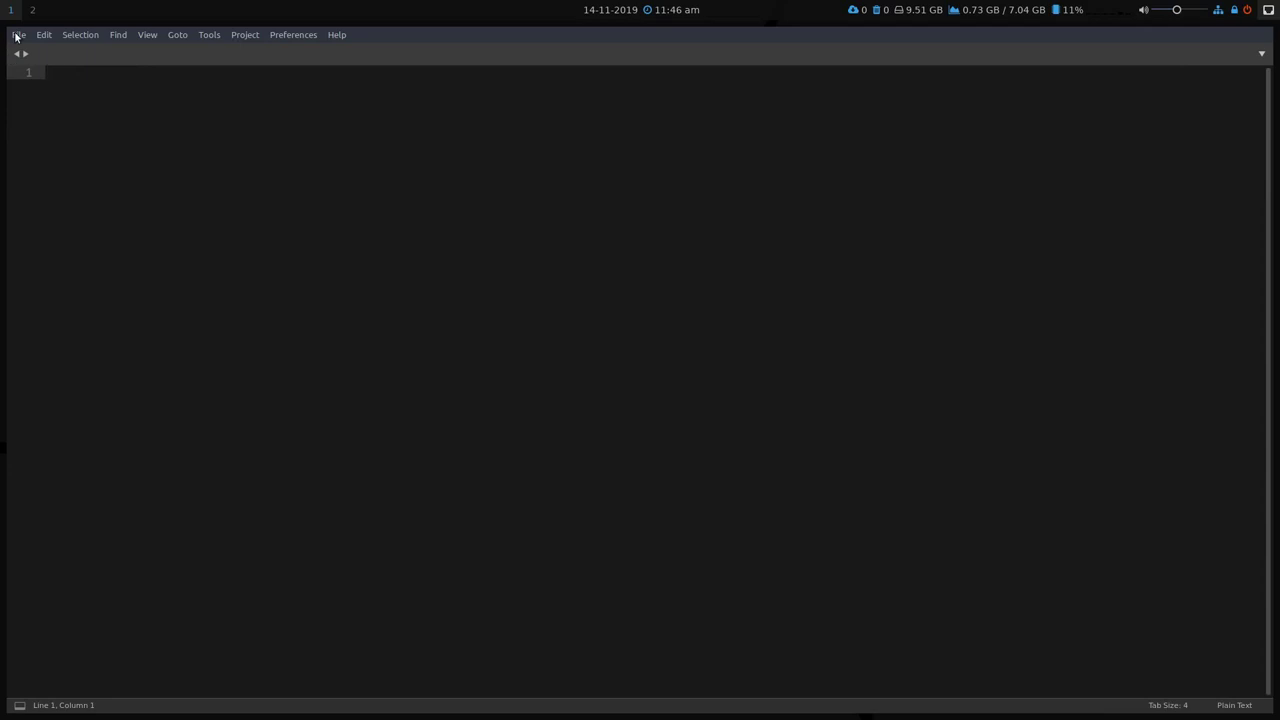
{"action": "left_click", "coordinate": [18, 34]}
{"action": "left_click", "coordinate": [52, 321]}
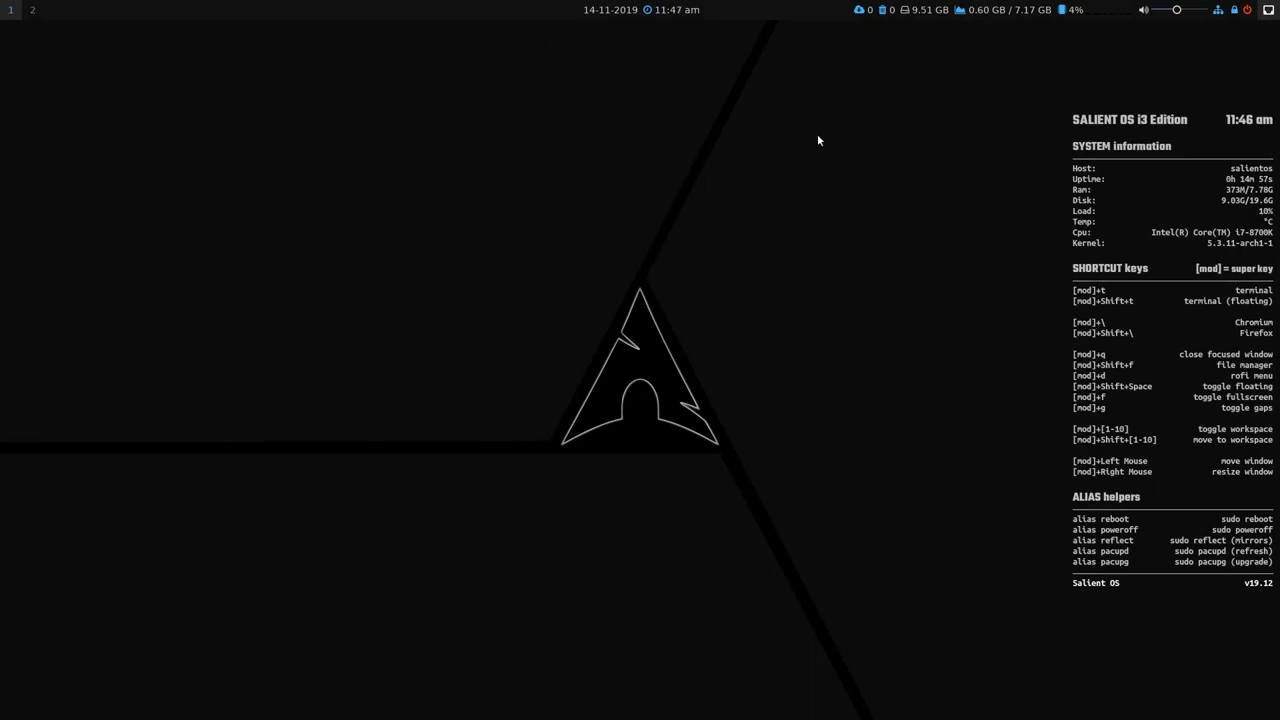
Go to workspace 2 and close the file manager, dismissing the run launcher.
{"action": "left_click", "coordinate": [33, 10]}
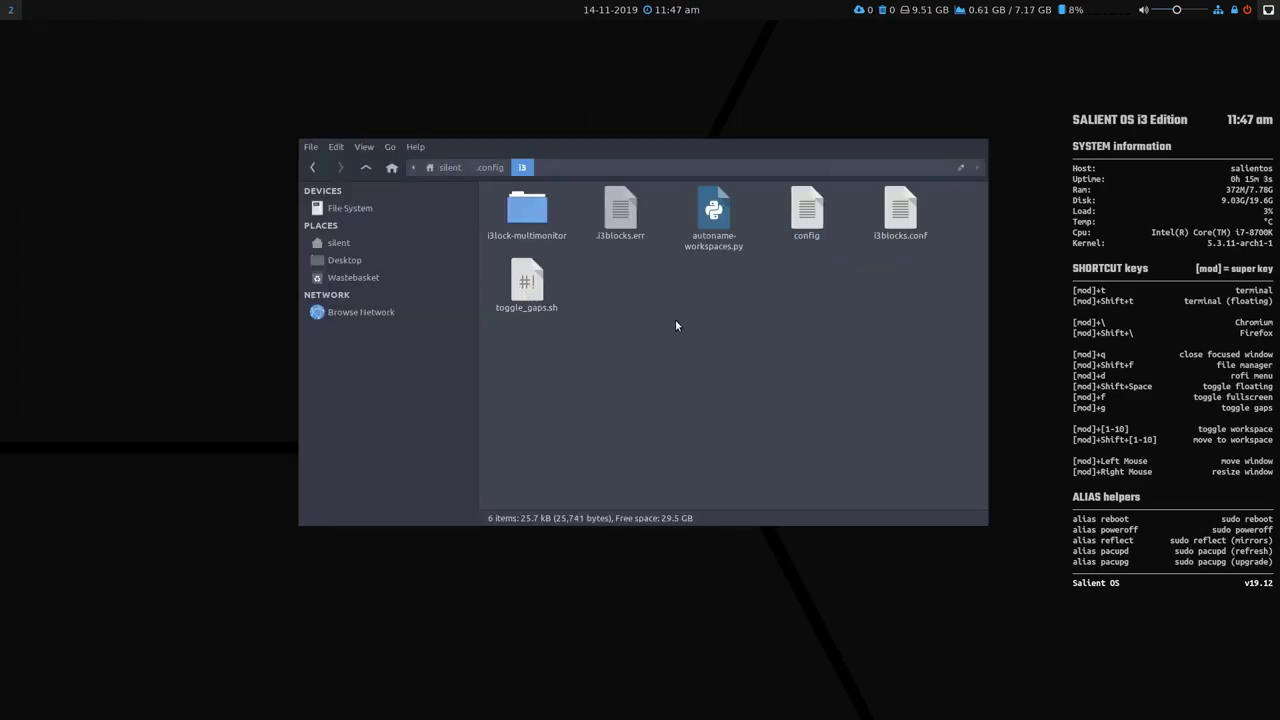
{"action": "key", "text": "super+q"}
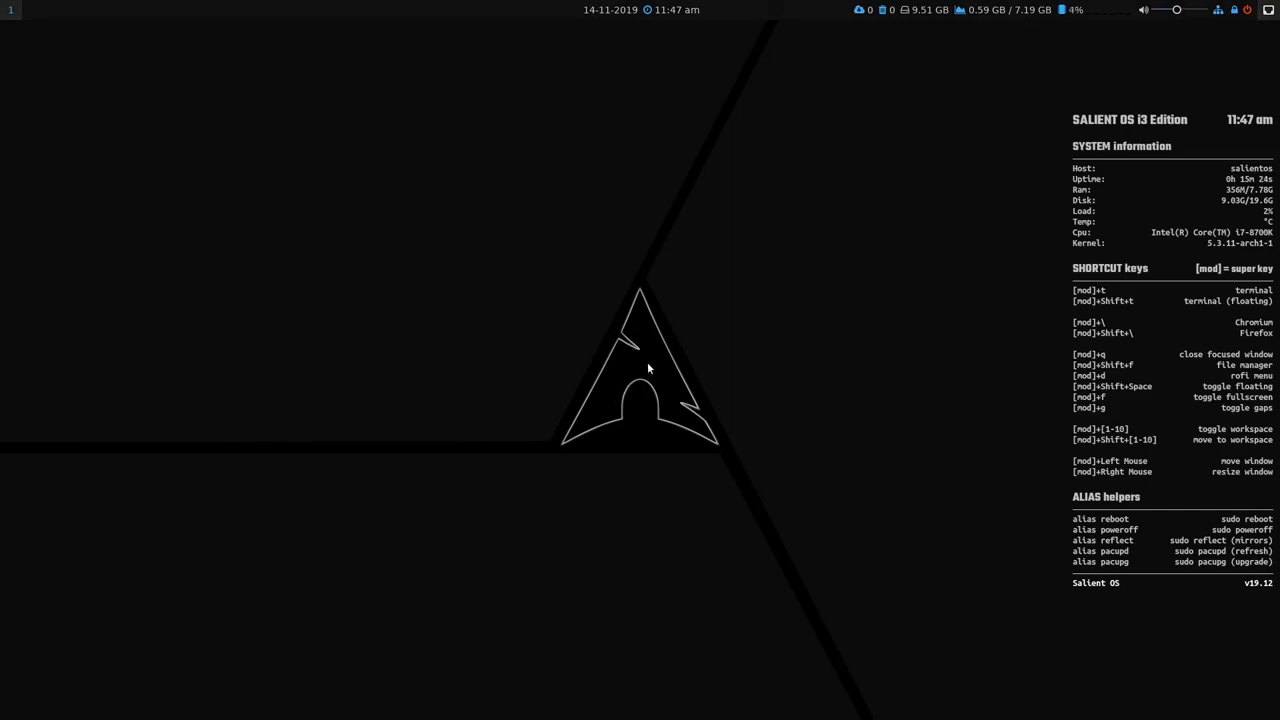
{"action": "key", "text": "super+d"}
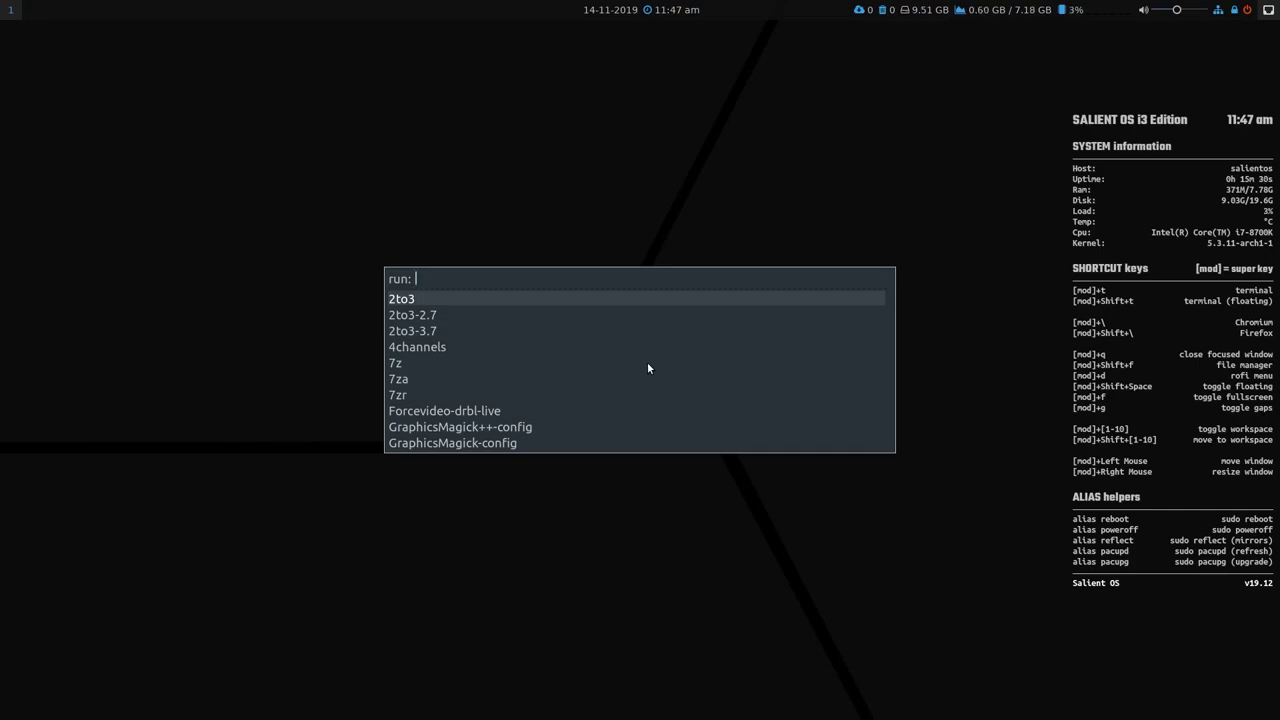
{"action": "key", "text": "Escape"}
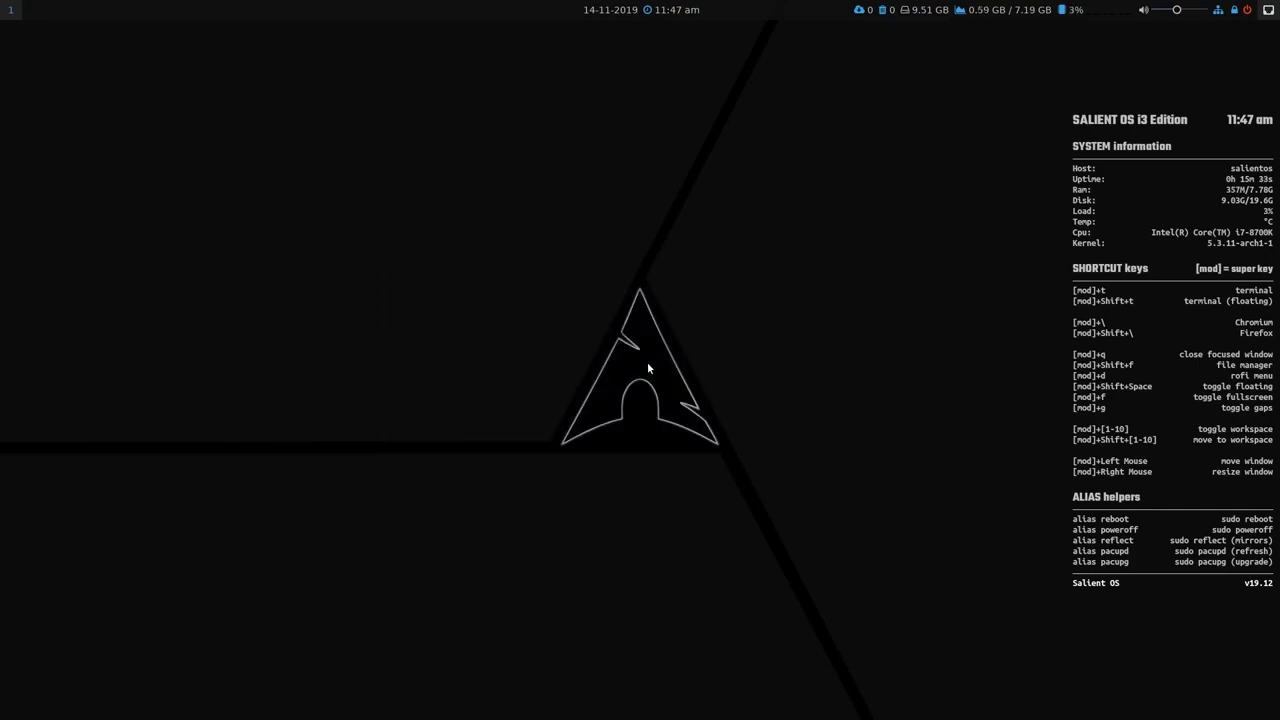
Reopen the file manager and open config from .config/i3 in the text editor.
{"action": "key", "text": "super+shift+f"}
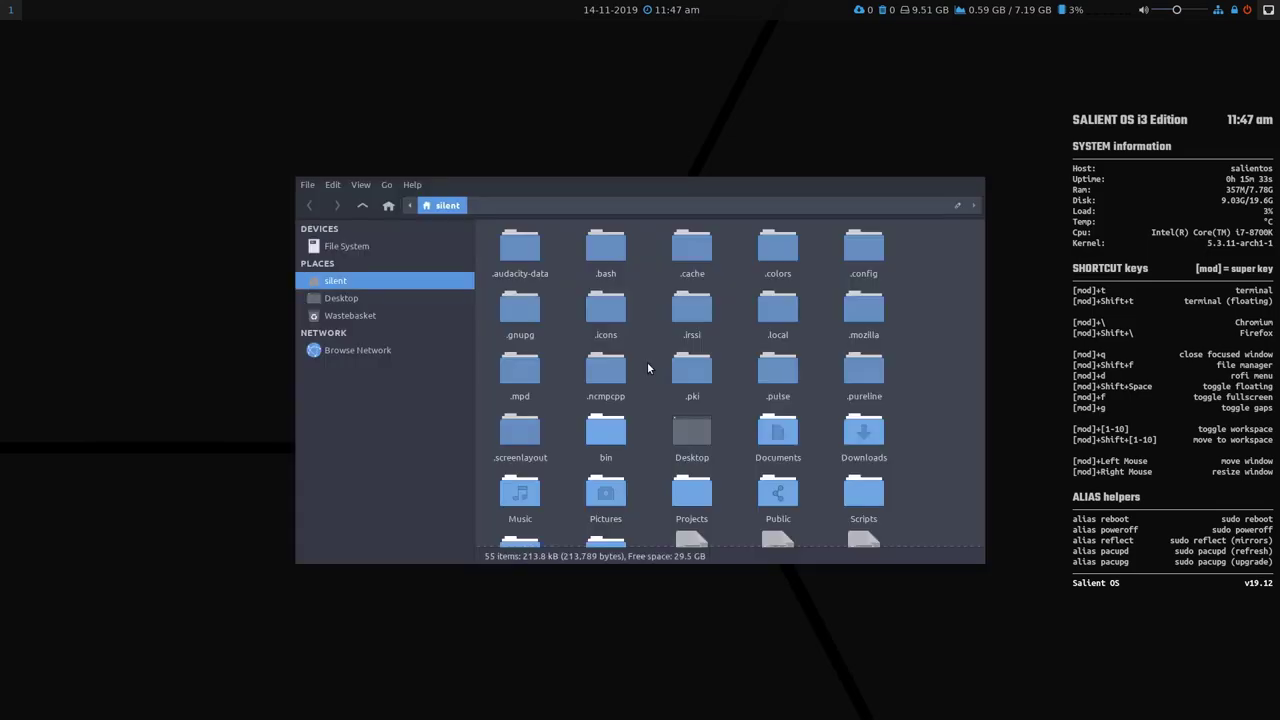
{"action": "double_click", "coordinate": [858, 252]}
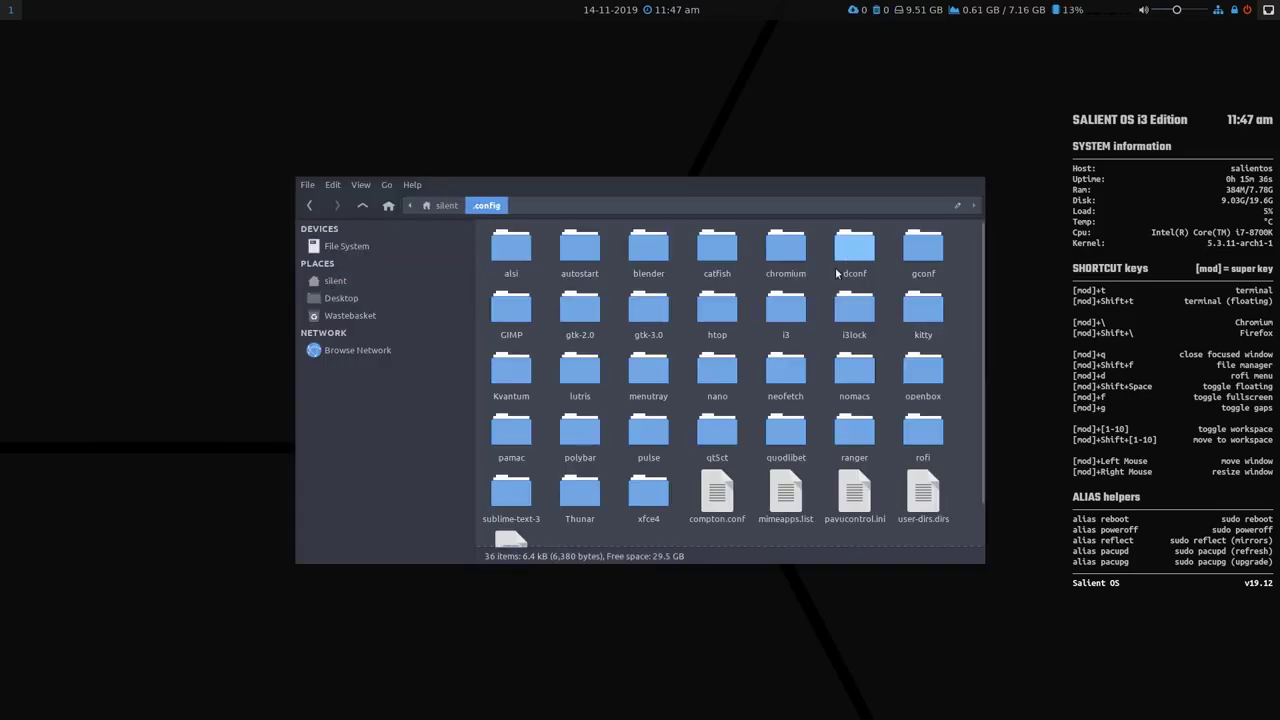
{"action": "double_click", "coordinate": [782, 306]}
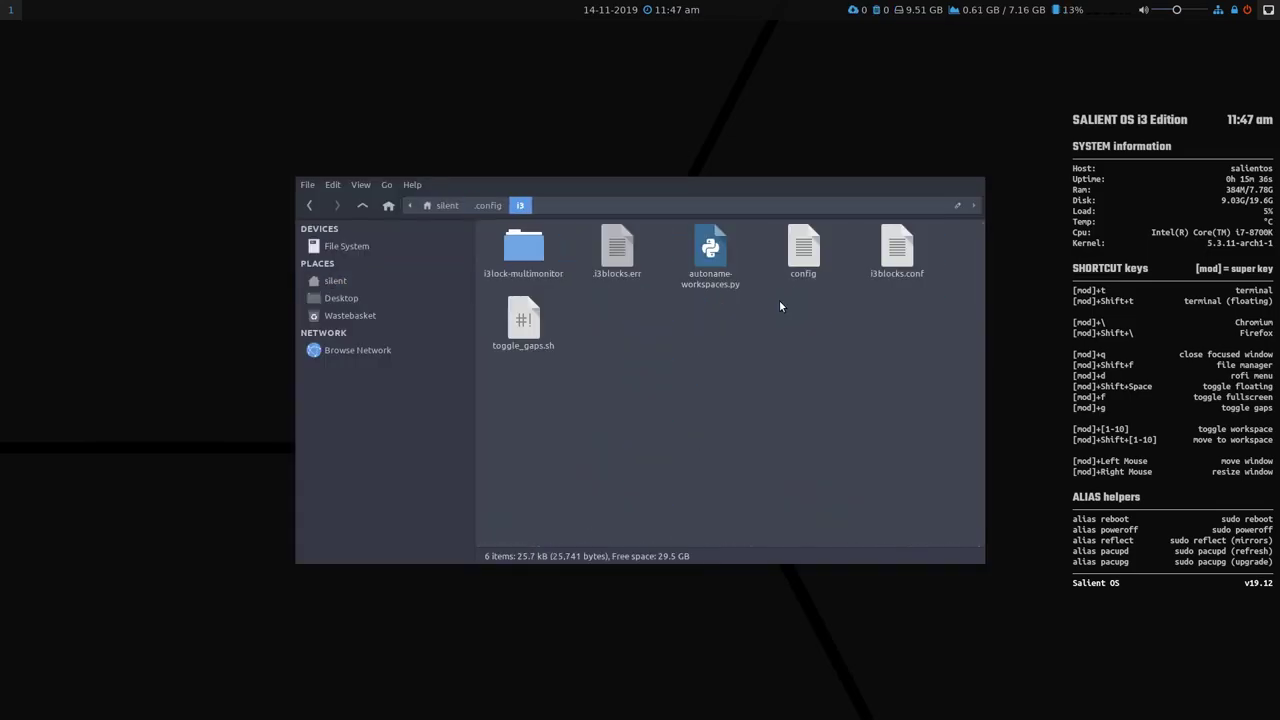
{"action": "left_click", "coordinate": [805, 252]}
{"action": "double_click", "coordinate": [805, 252]}
{"action": "left_click", "coordinate": [731, 406]}
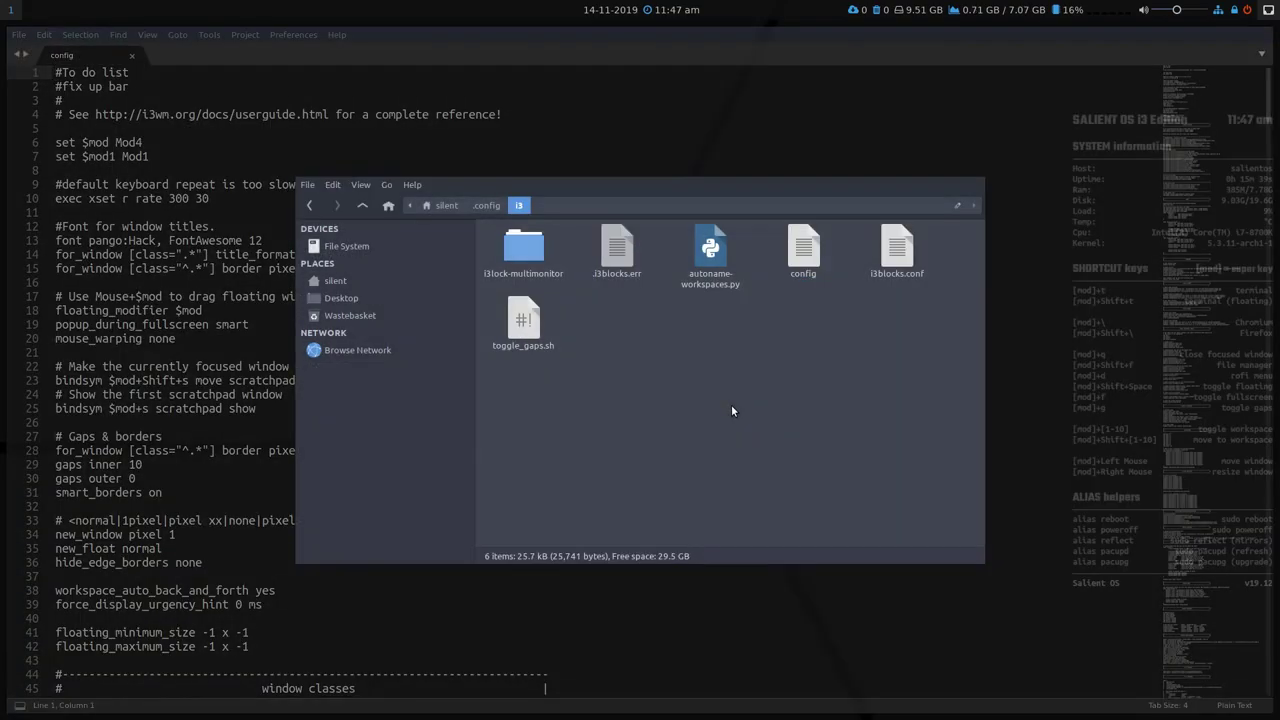
{"action": "key", "text": "super+shift+2"}
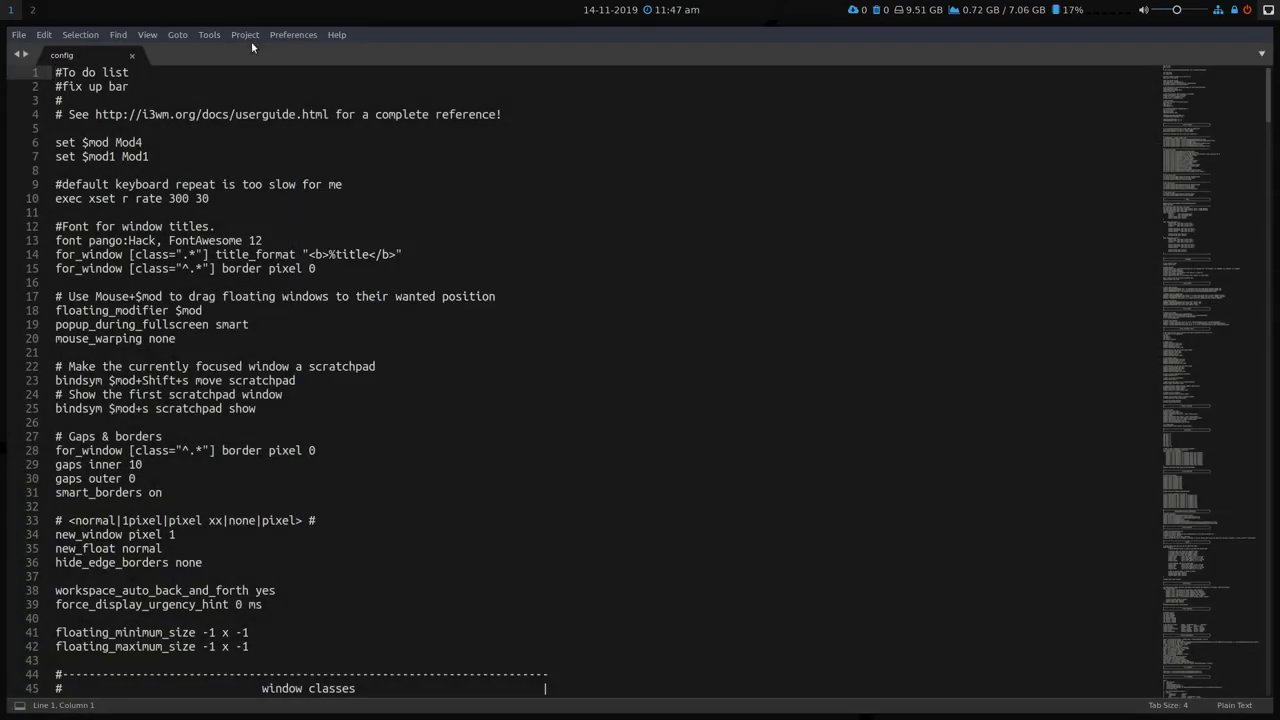
Set the i3 config's syntax highlighting to Bourne Again Shell and scroll to the launcher bindings.
{"action": "left_click", "coordinate": [150, 35]}
{"action": "mouse_move", "coordinate": [200, 269]}
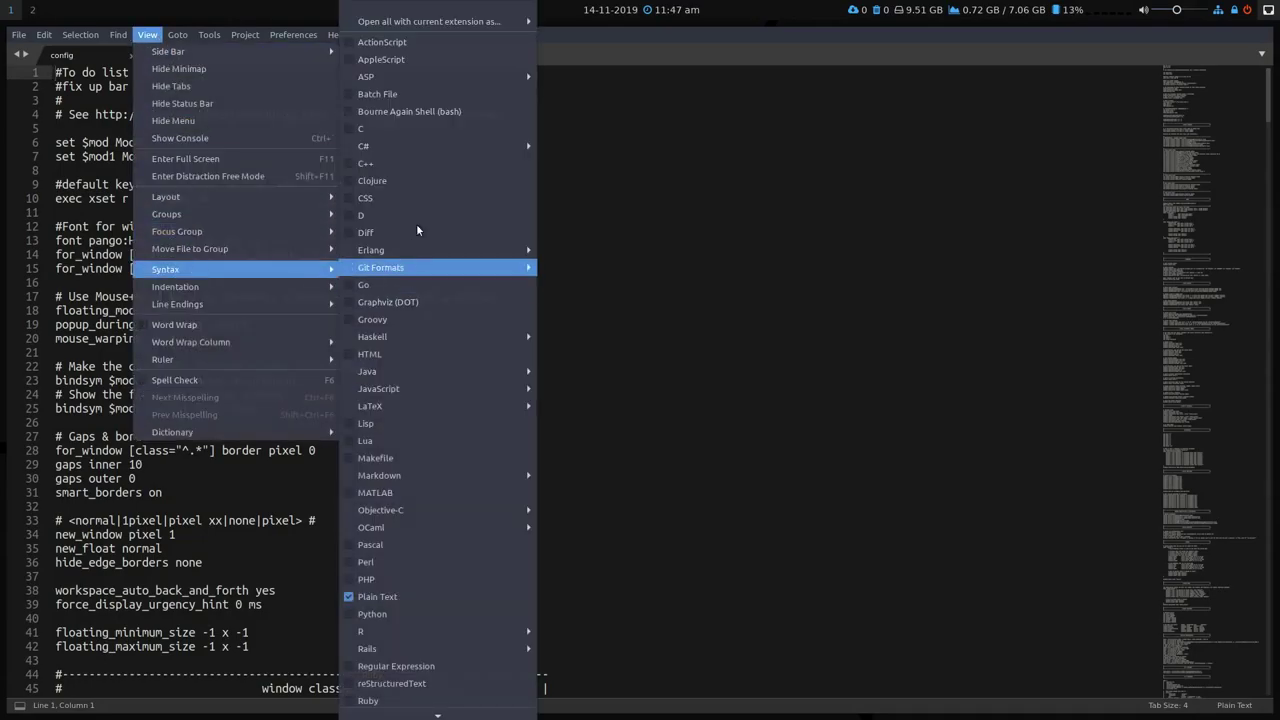
{"action": "left_click", "coordinate": [409, 111]}
{"action": "left_click", "coordinate": [1234, 143]}
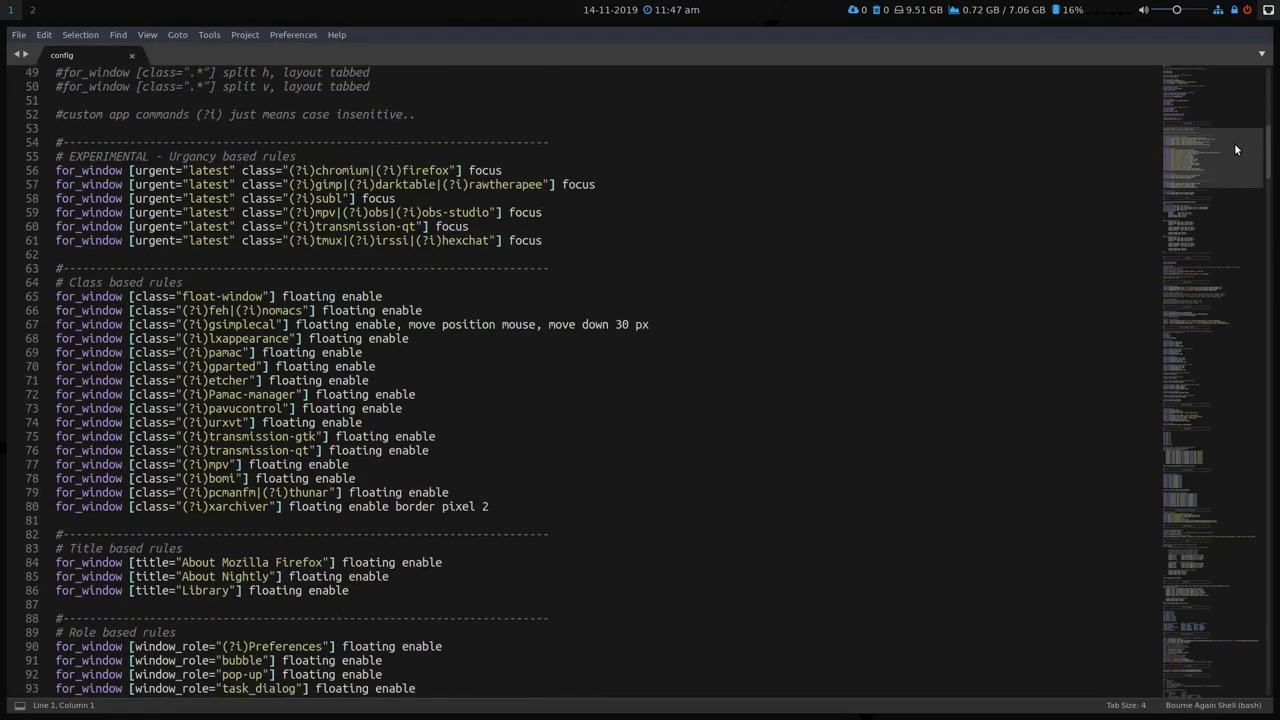
{"action": "left_click_drag", "start_coordinate": [1234, 143], "coordinate": [1231, 269]}
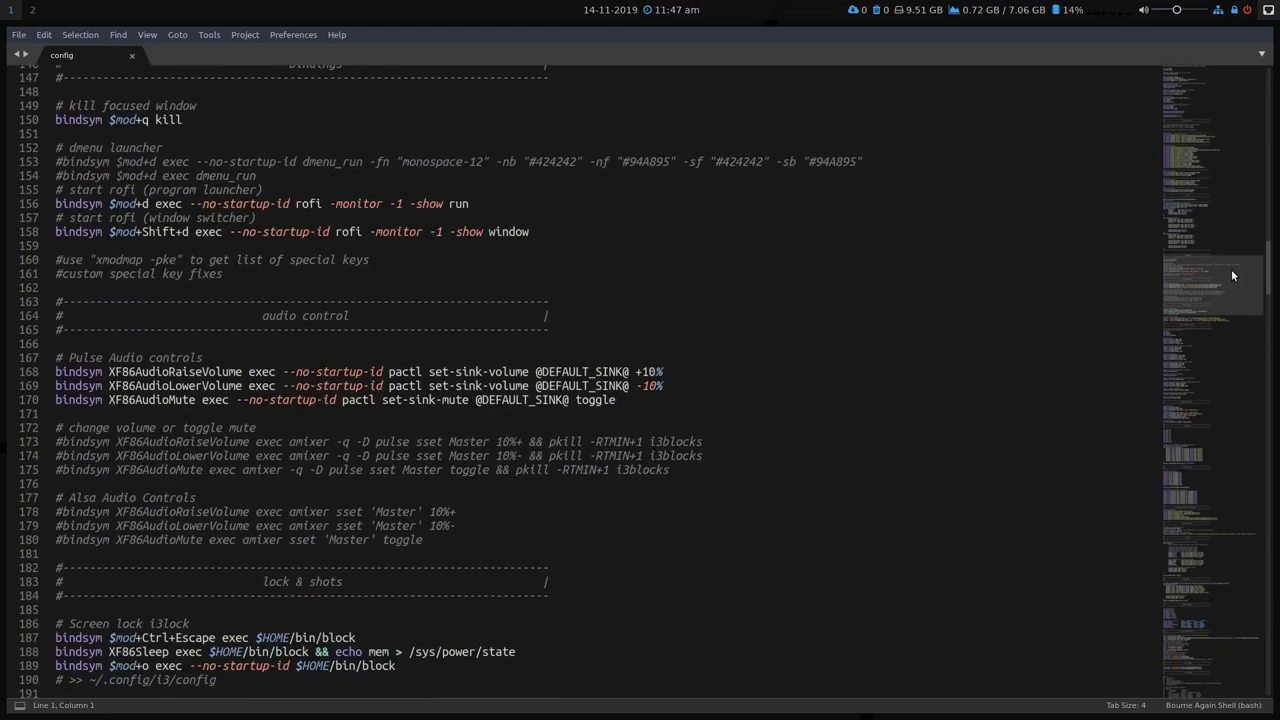
{"action": "scroll", "coordinate": [1231, 269], "scroll_direction": "up", "scroll_amount": 2}
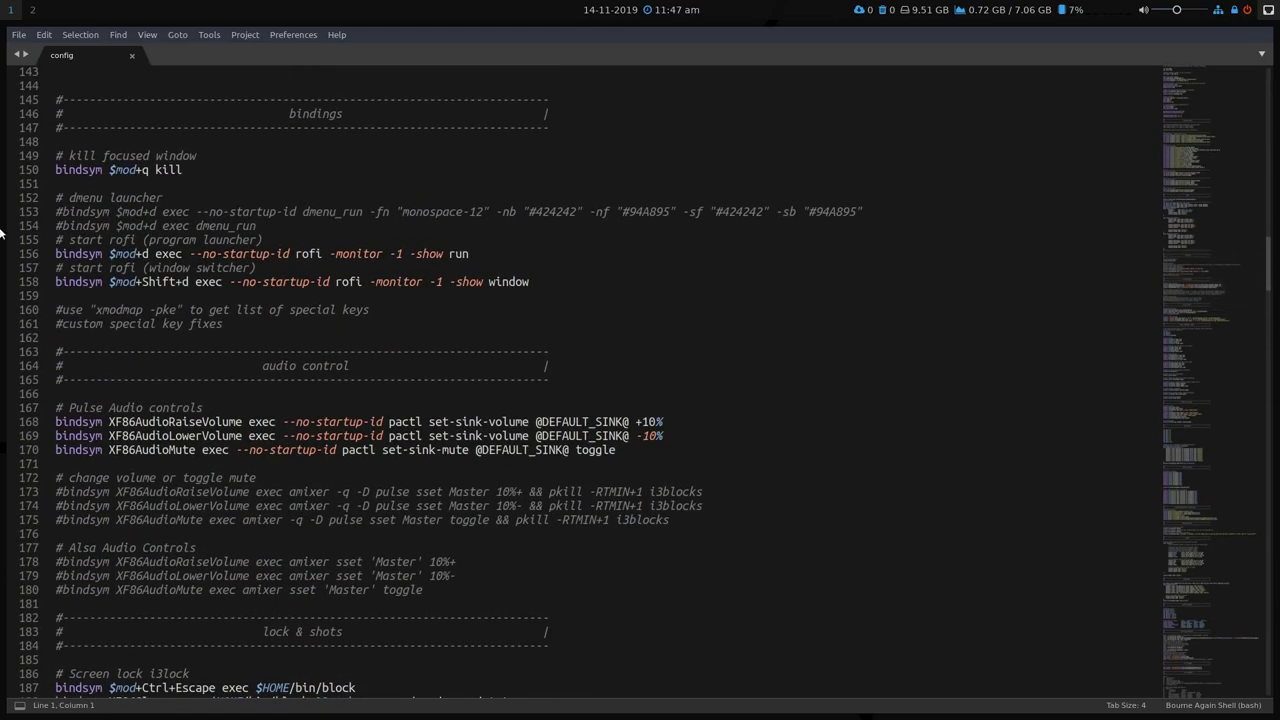
Uncomment the two dmenu bindings and comment out the rofi launcher and window-switcher lines.
{"action": "left_click", "coordinate": [160, 211]}
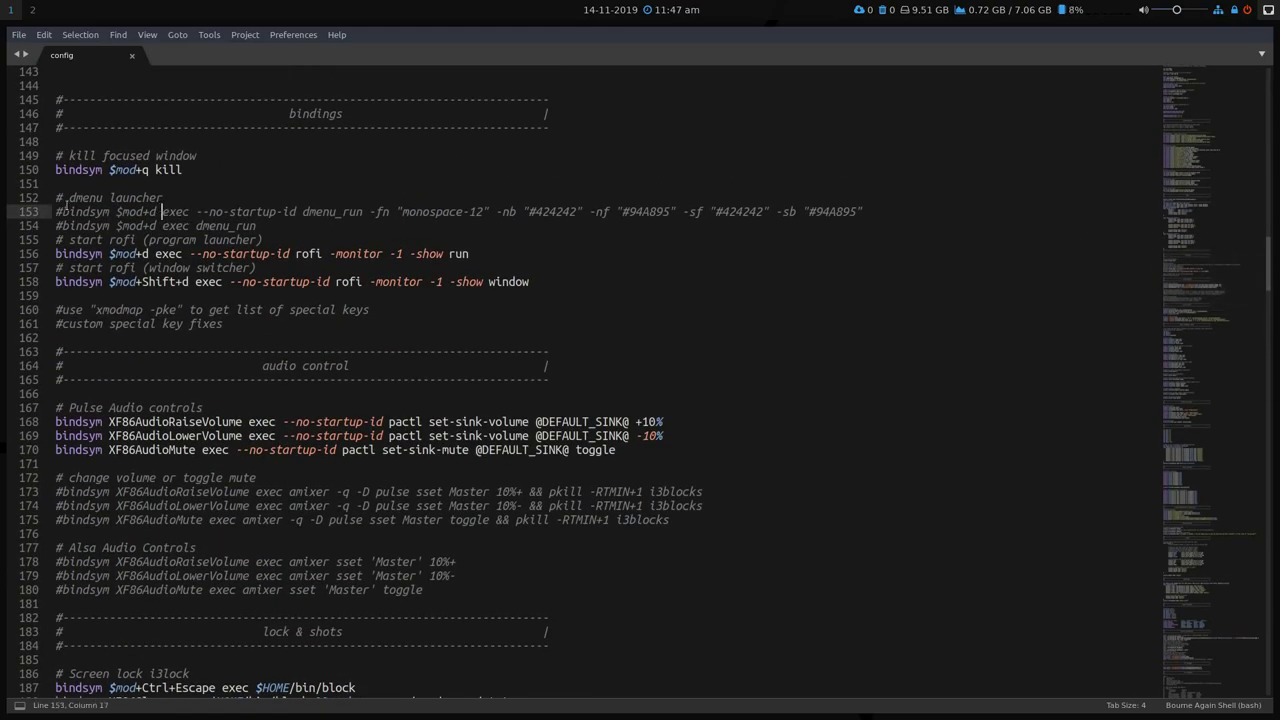
{"action": "left_click", "coordinate": [61, 211]}
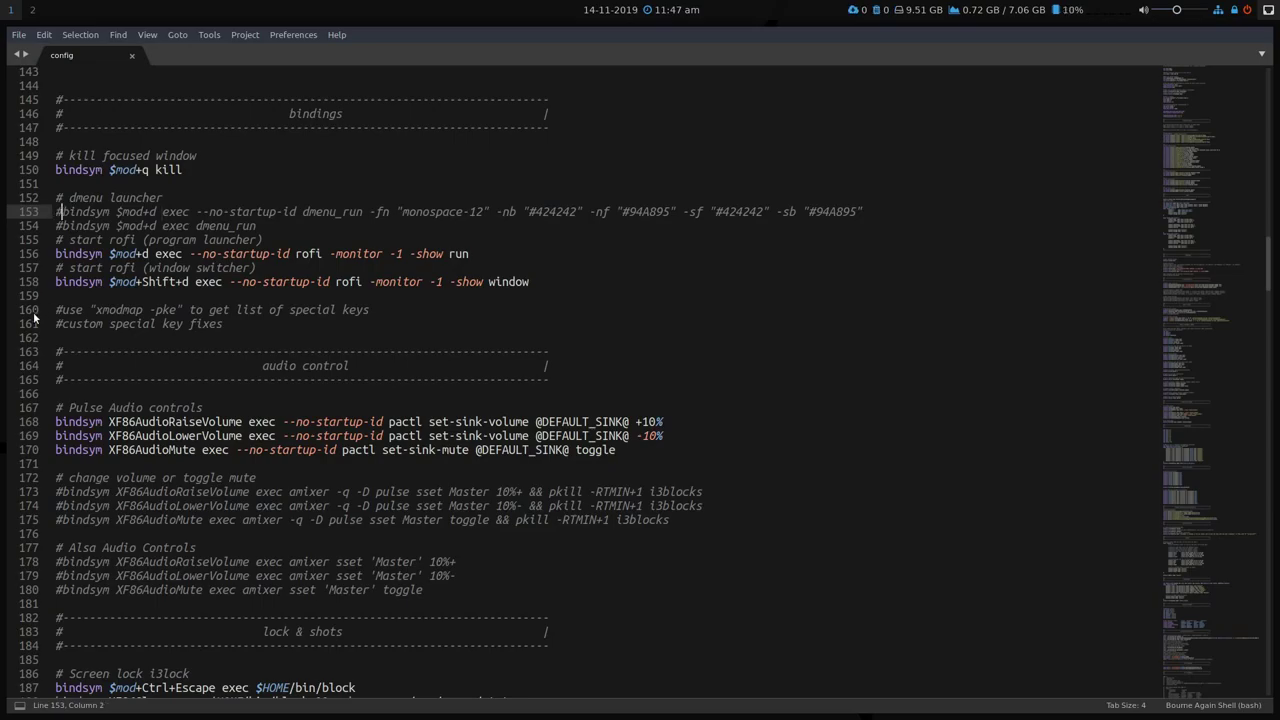
{"action": "key", "text": "BackSpace"}
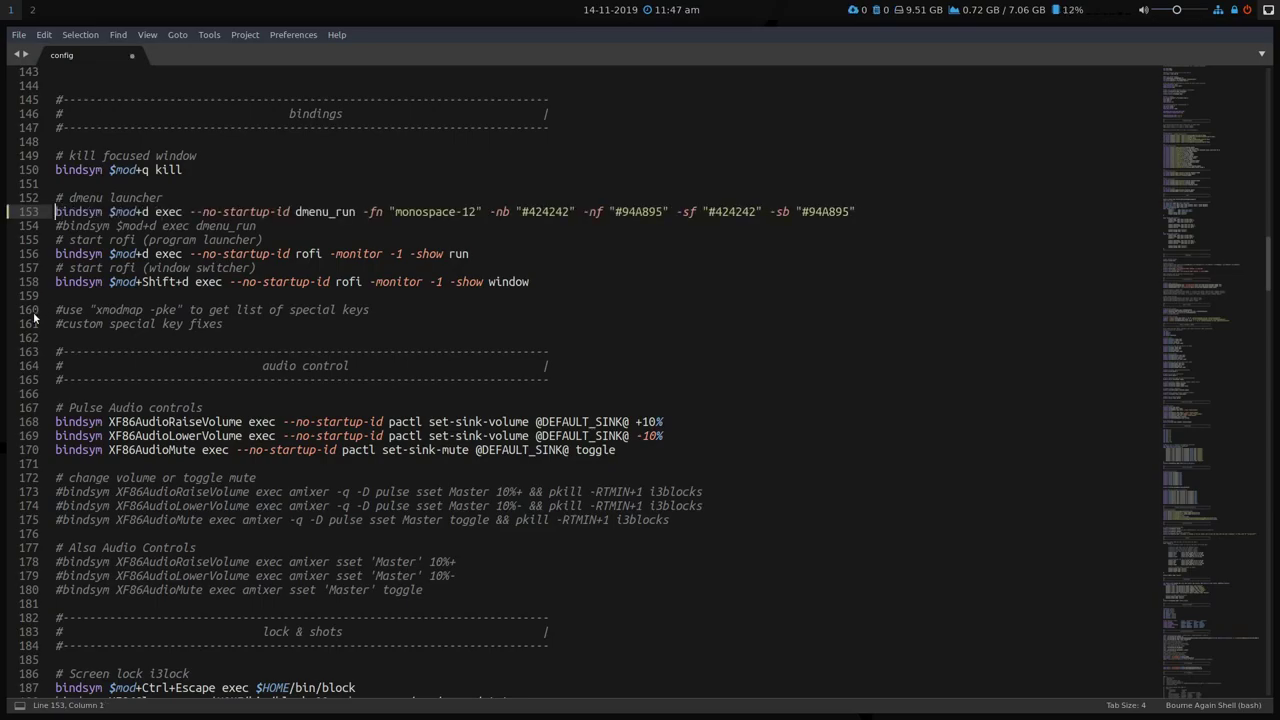
{"action": "key", "text": "Down"}
{"action": "key", "text": "Delete"}
{"action": "key", "text": "Down"}
{"action": "key", "text": "Down"}
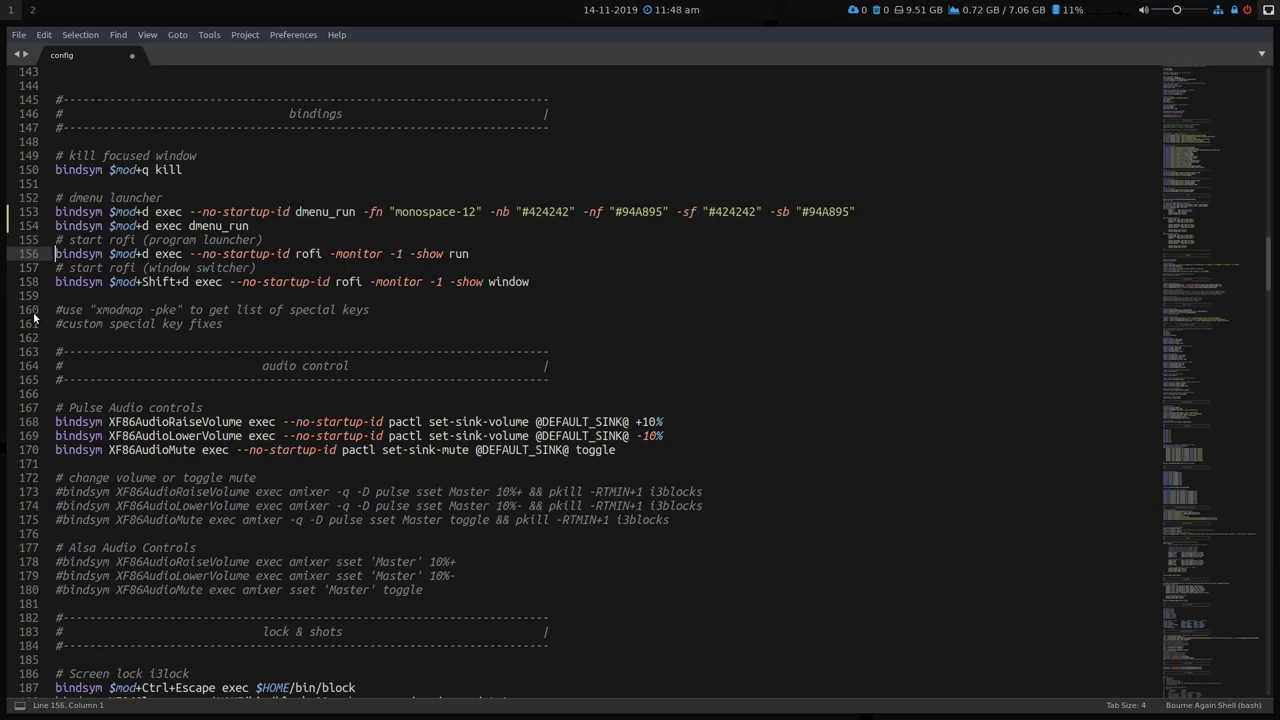
{"action": "type", "text": "#"}
{"action": "key", "text": "Left"}
{"action": "key", "text": "Down"}
{"action": "key", "text": "Down"}
{"action": "type", "text": "#"}
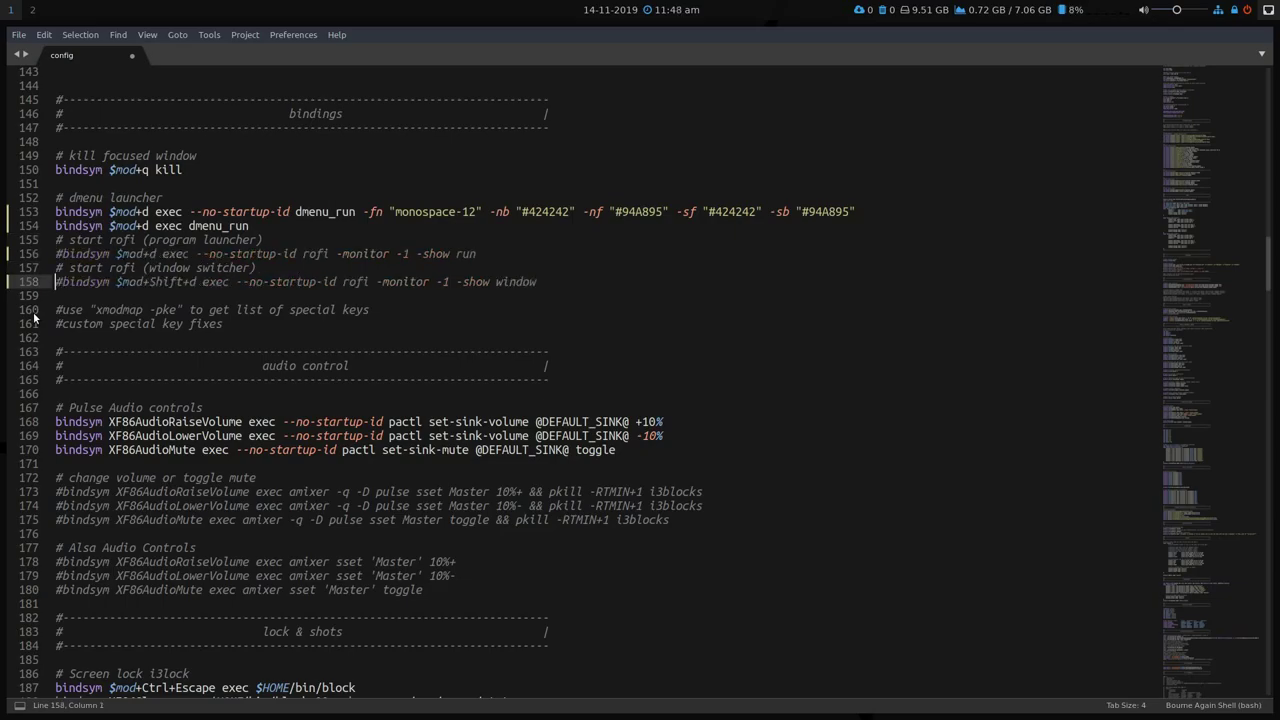
{"action": "key", "text": "Down"}
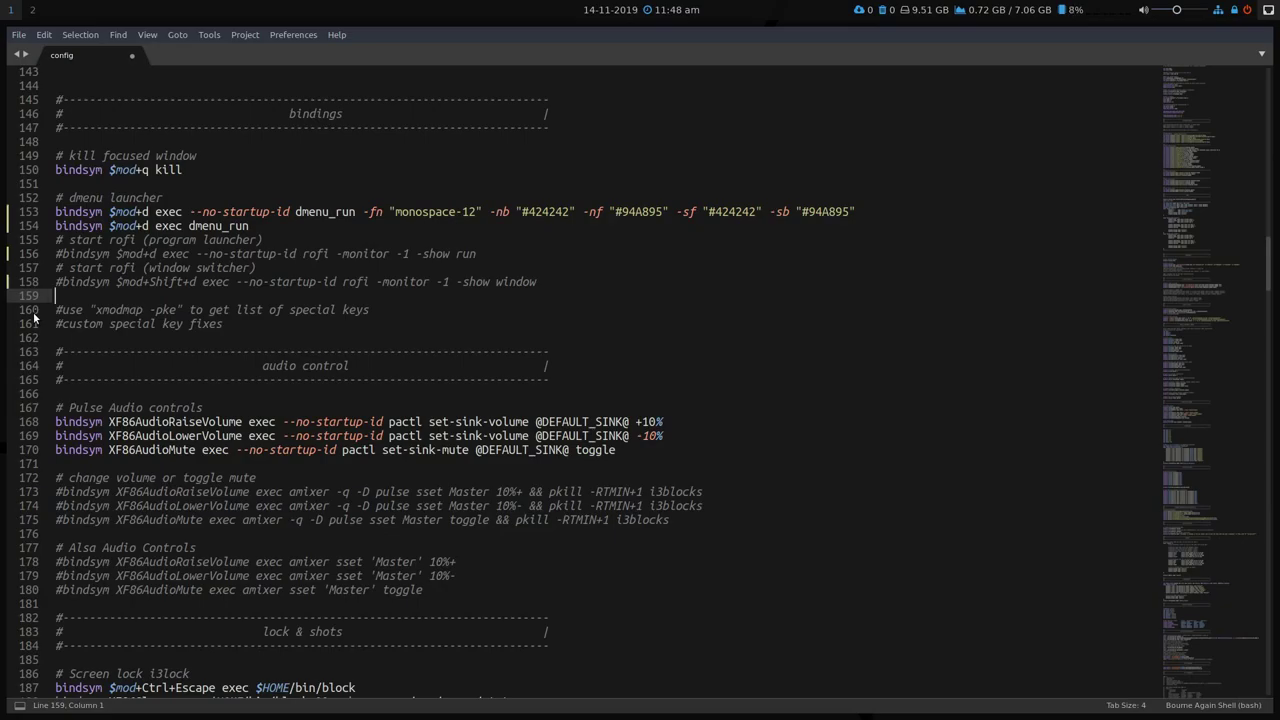
Reverse the toggle so dmenu is commented out and rofi's run and window-switcher bindings are active, then save.
{"action": "key", "text": "Up"}
{"action": "key", "text": "Up"}
{"action": "key", "text": "Up"}
{"action": "key", "text": "Up"}
{"action": "key", "text": "Up"}
{"action": "key", "text": "Up"}
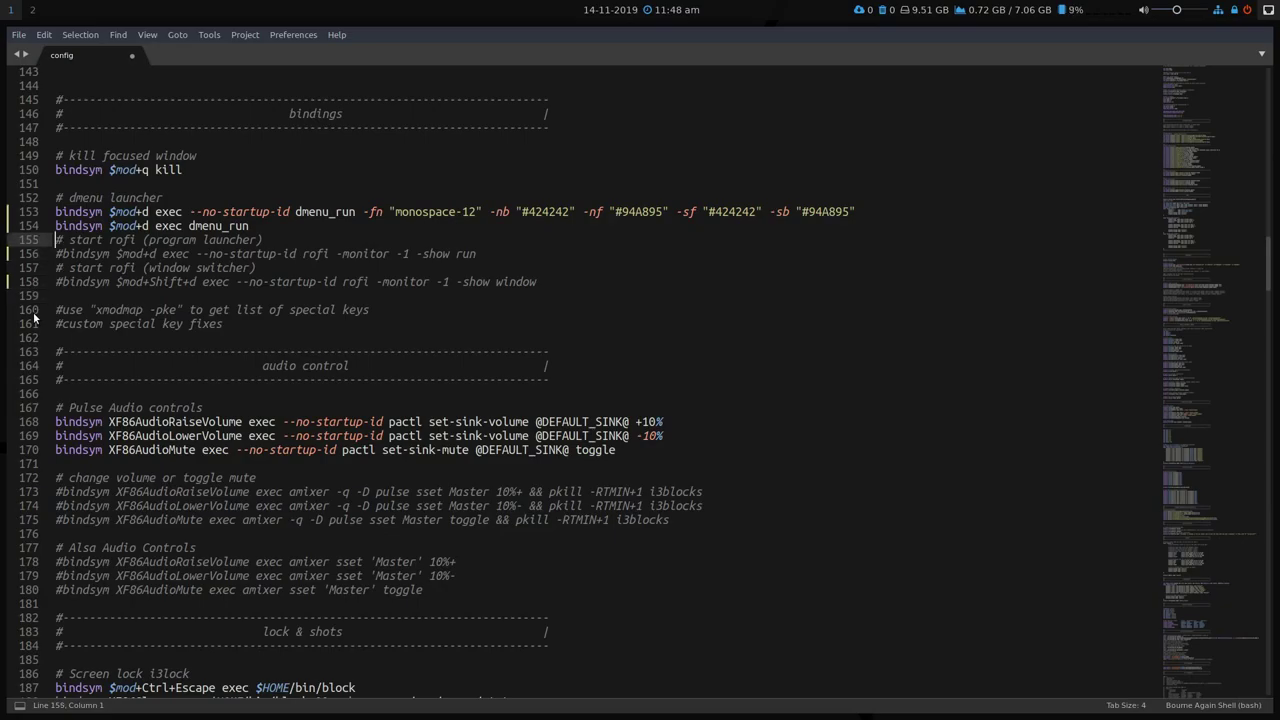
{"action": "type", "text": "#"}
{"action": "key", "text": "Left"}
{"action": "key", "text": "Down"}
{"action": "type", "text": "#"}
{"action": "key", "text": "Down"}
{"action": "key", "text": "Down"}
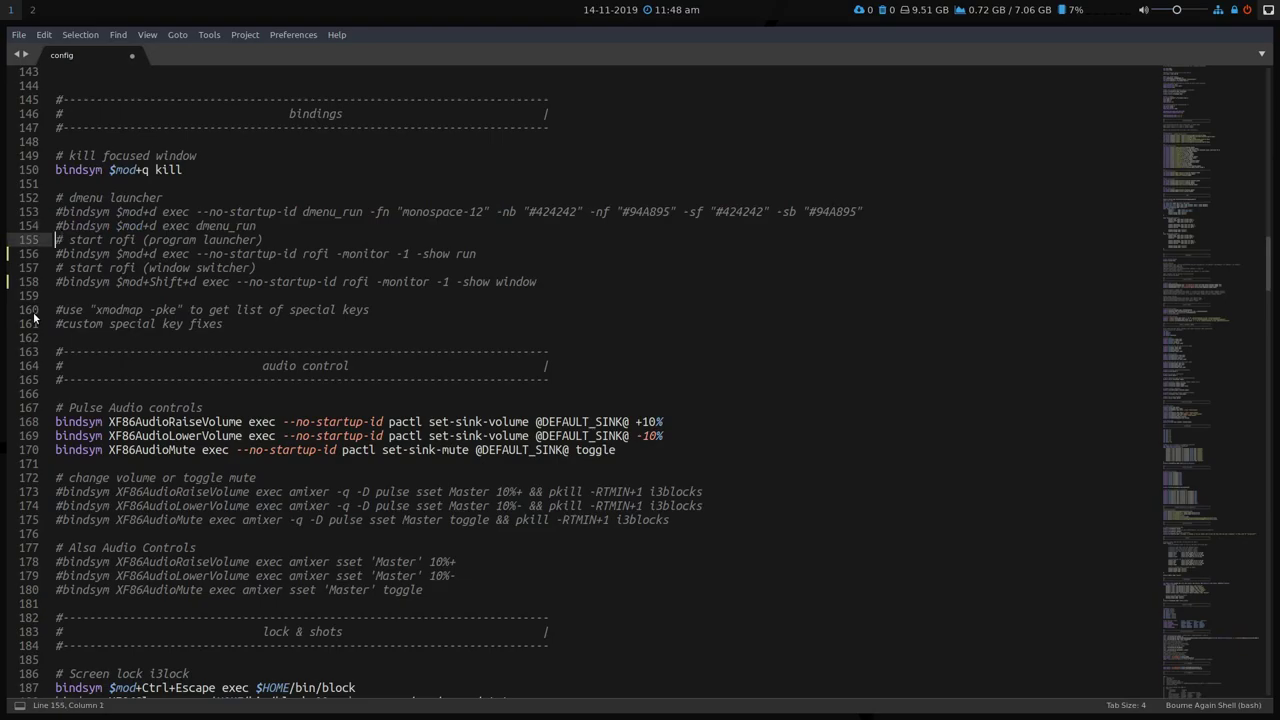
{"action": "key", "text": "BackSpace"}
{"action": "key", "text": "Down"}
{"action": "key", "text": "Down"}
{"action": "key", "text": "Delete"}
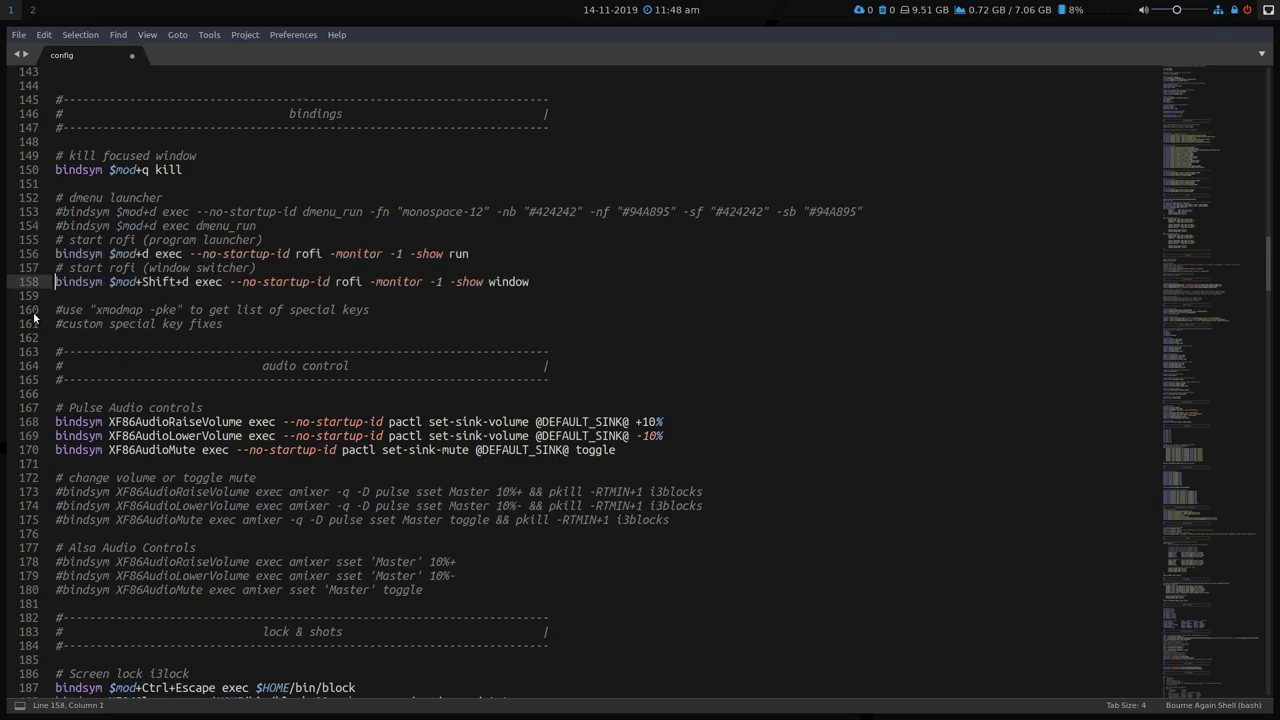
{"action": "key", "text": "Down"}
{"action": "key", "text": "ctrl+s"}
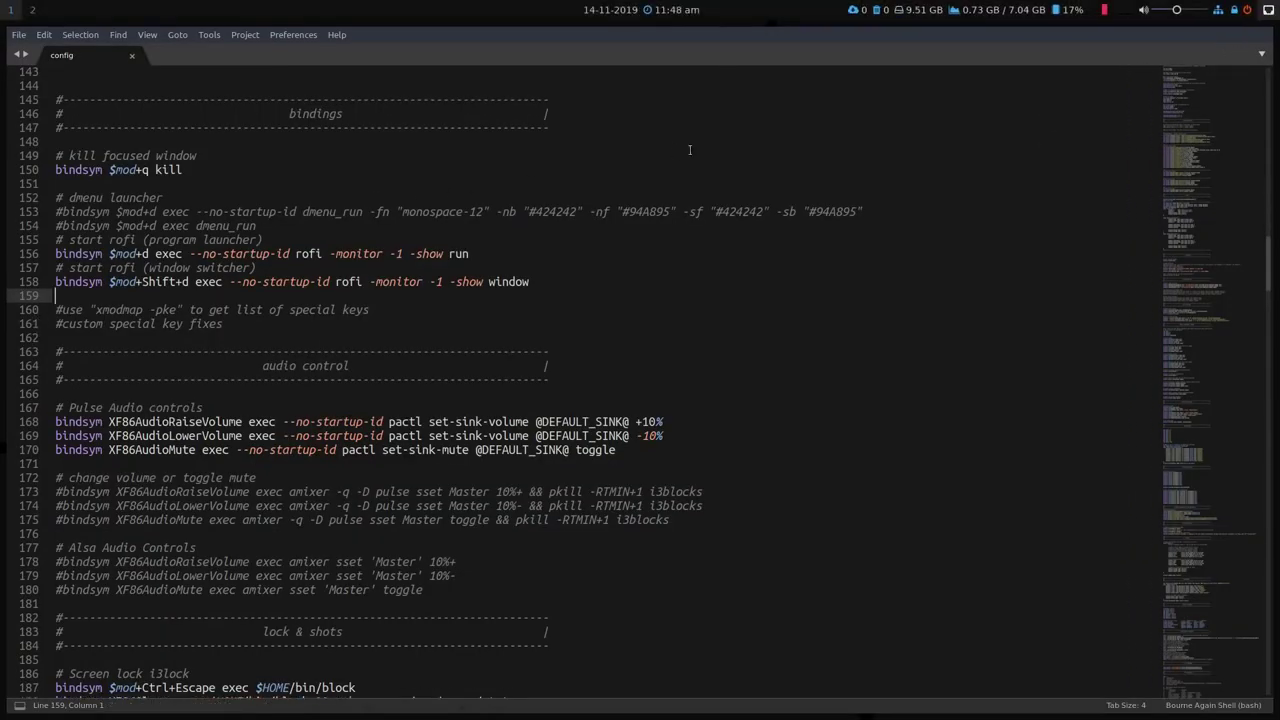
Close the config tab and quit Sublime Text from the File menu.
{"action": "left_click", "coordinate": [131, 55]}
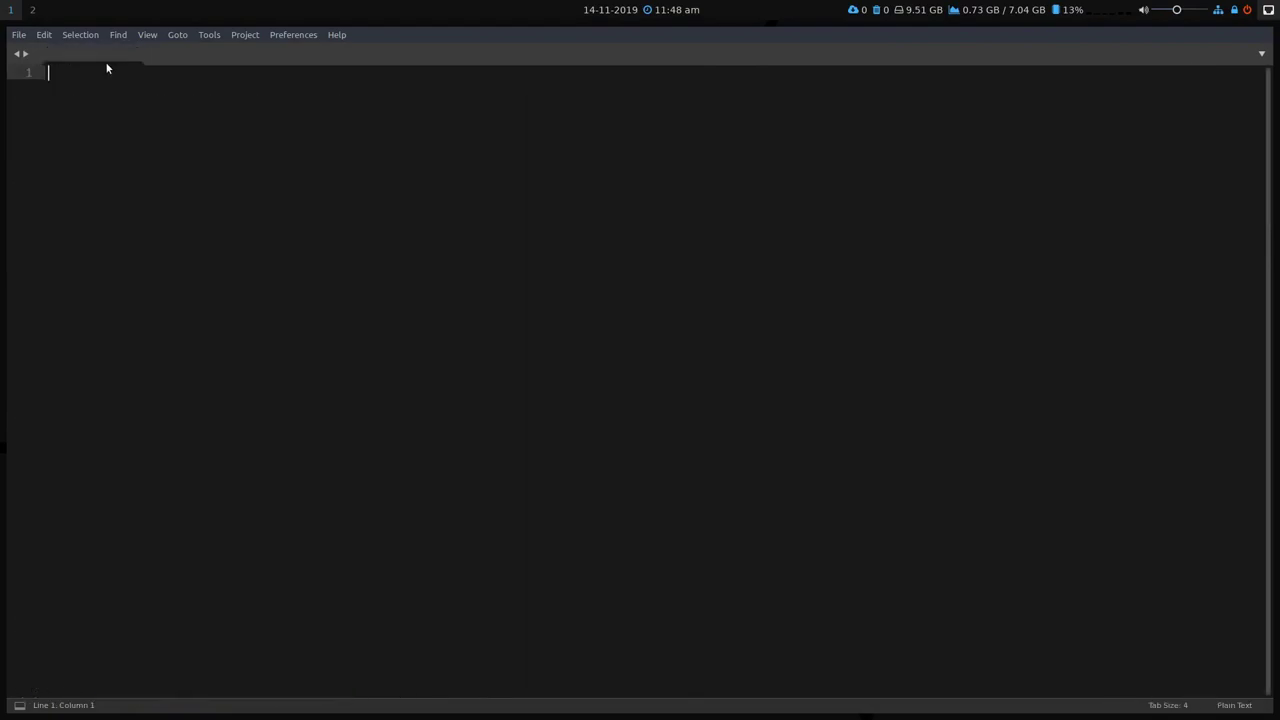
{"action": "left_click", "coordinate": [20, 35]}
{"action": "left_click", "coordinate": [60, 320]}
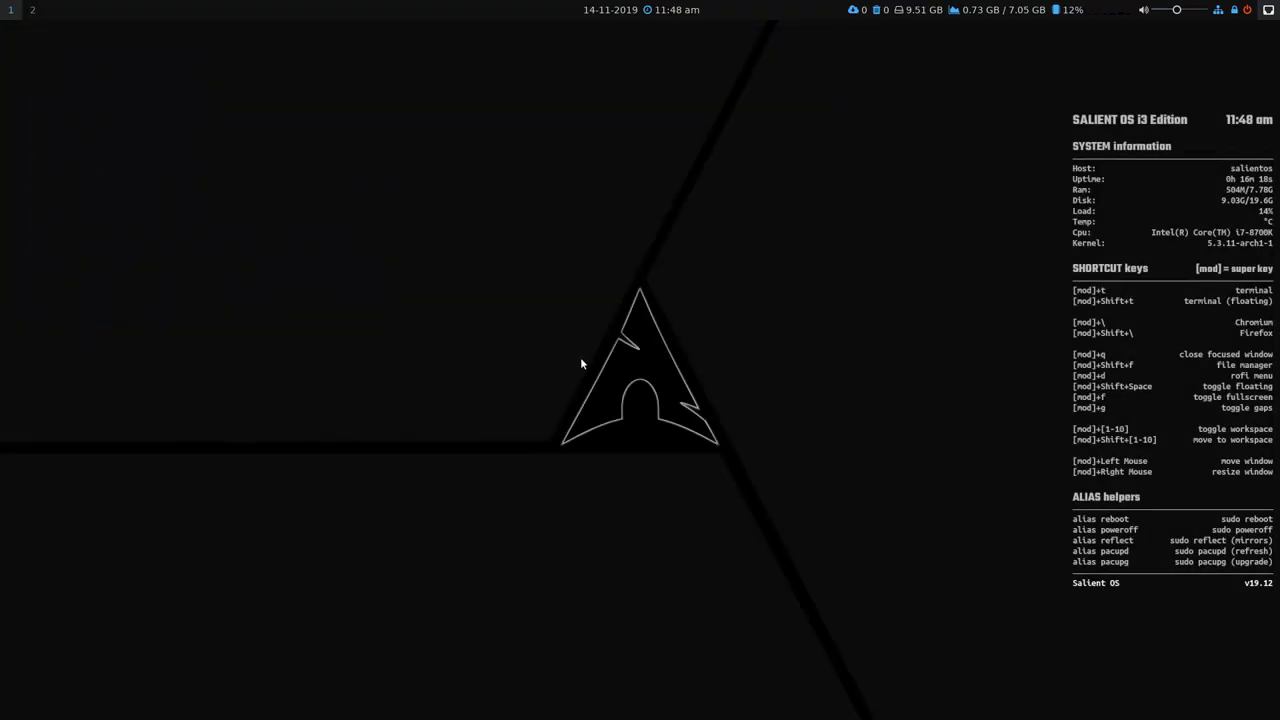
Open and close the file manager, then open and dismiss the rofi run launcher.
{"action": "key", "text": "super+2"}
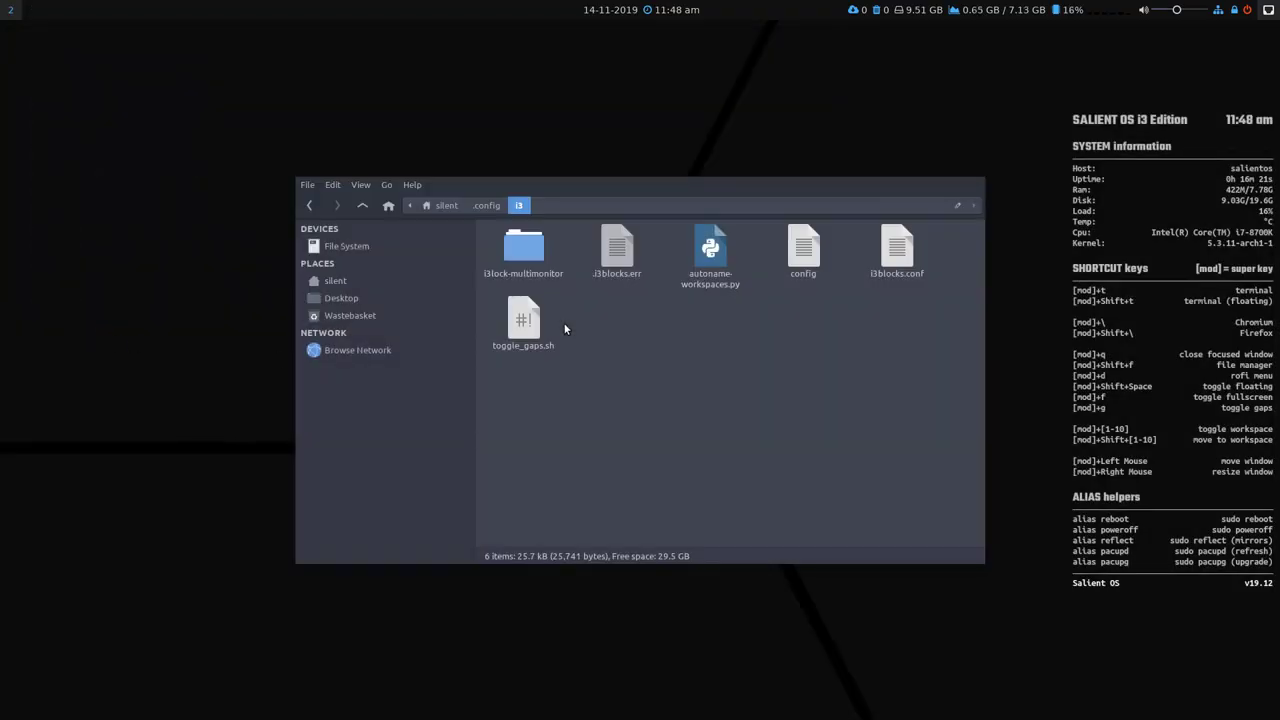
{"action": "key", "text": "super+q"}
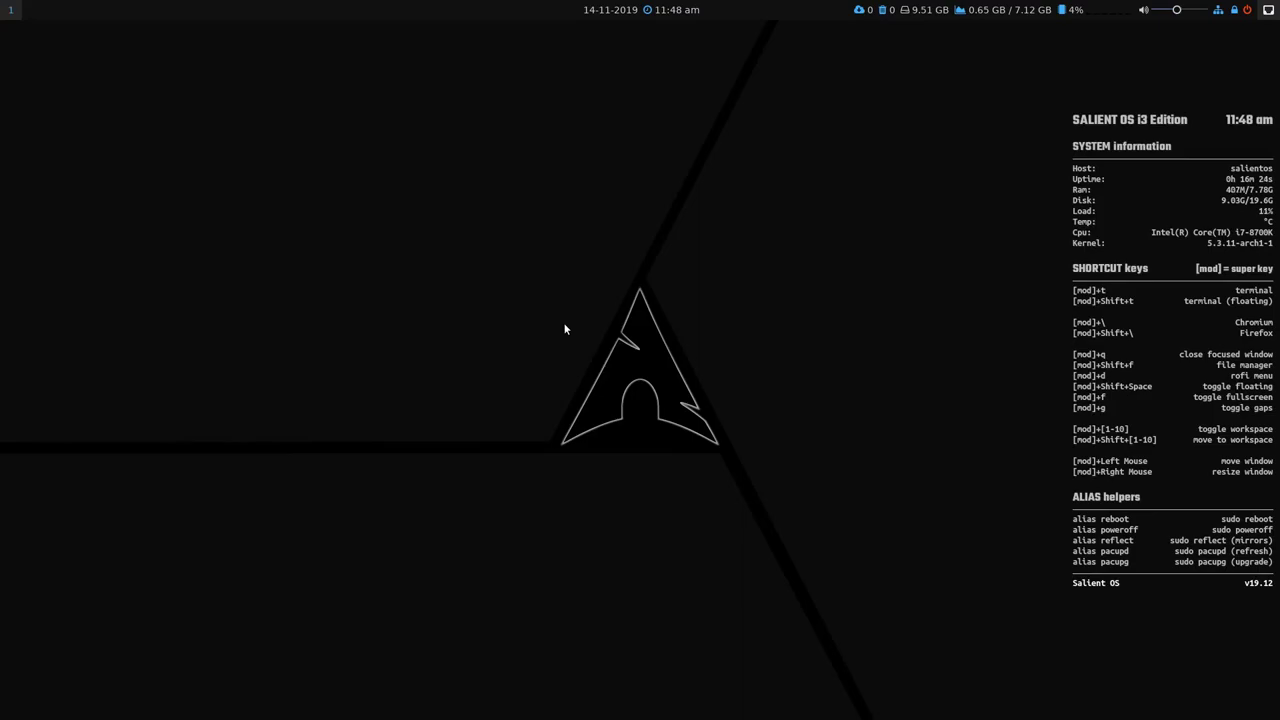
{"action": "key", "text": "super+d"}
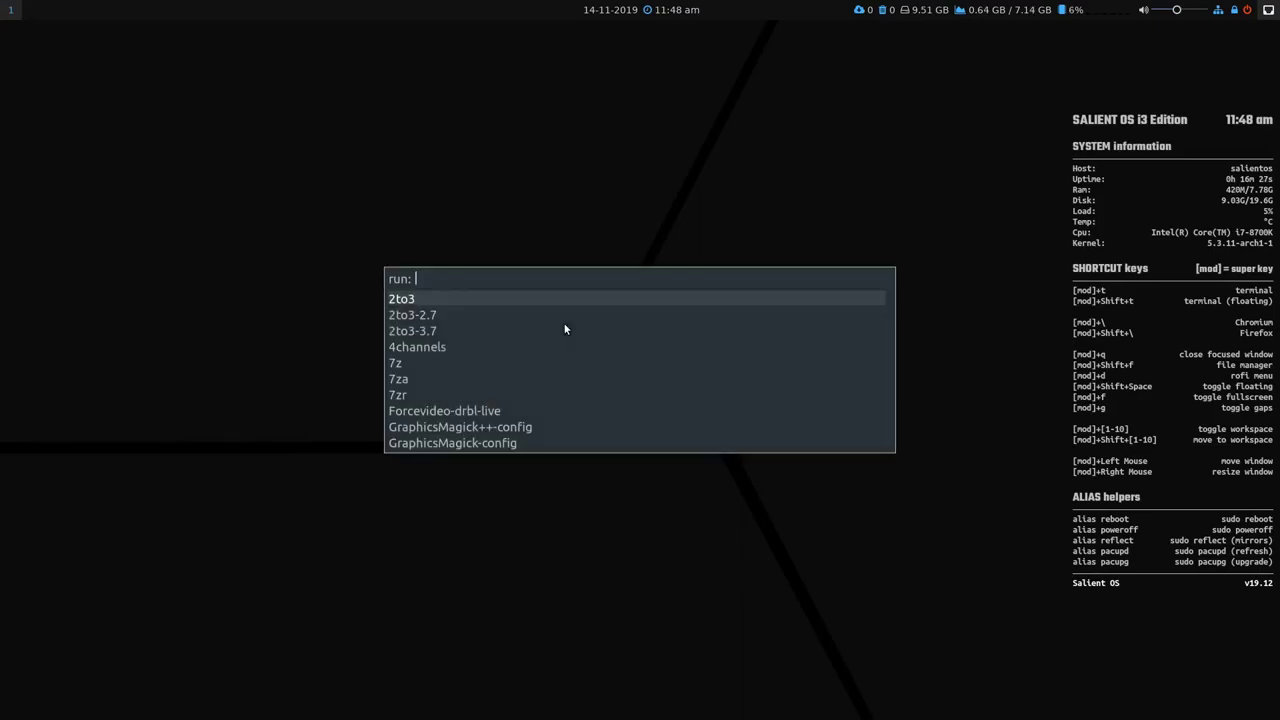
{"action": "key", "text": "Escape"}
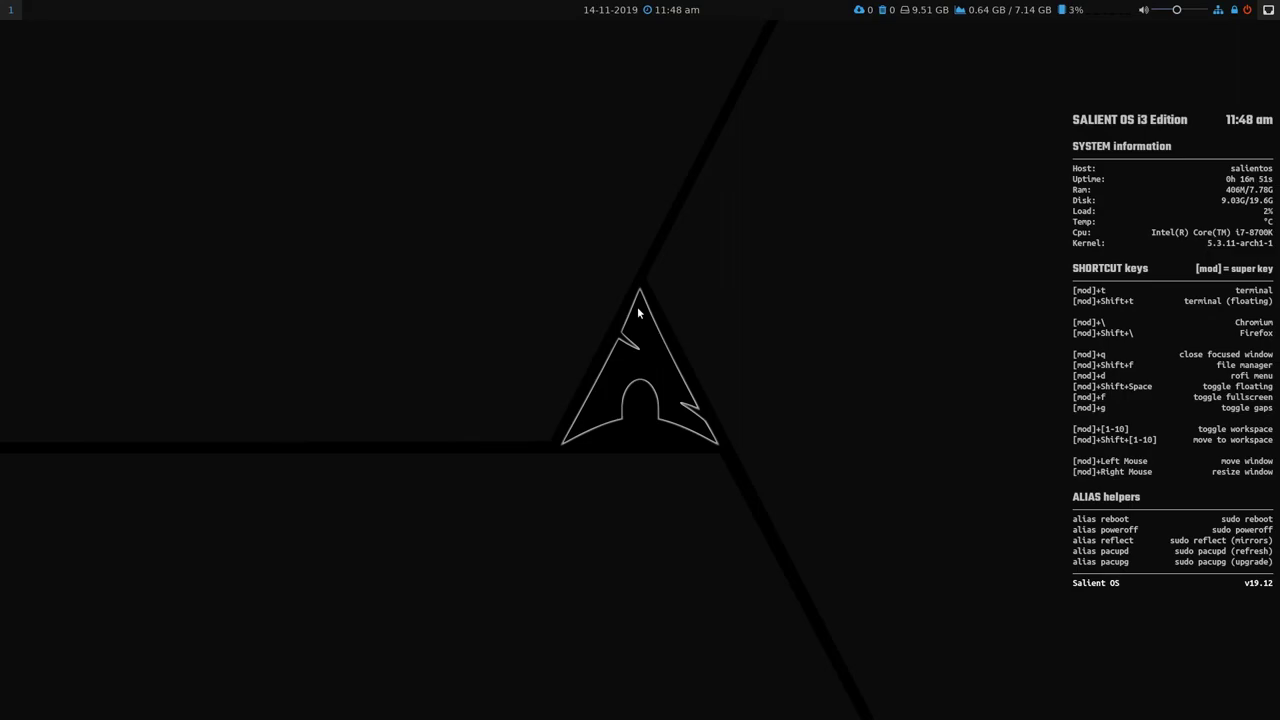
Exit the i3 session and choose Xfce Session at the LightDM login screen.
{"action": "key", "text": "super+shift+e"}
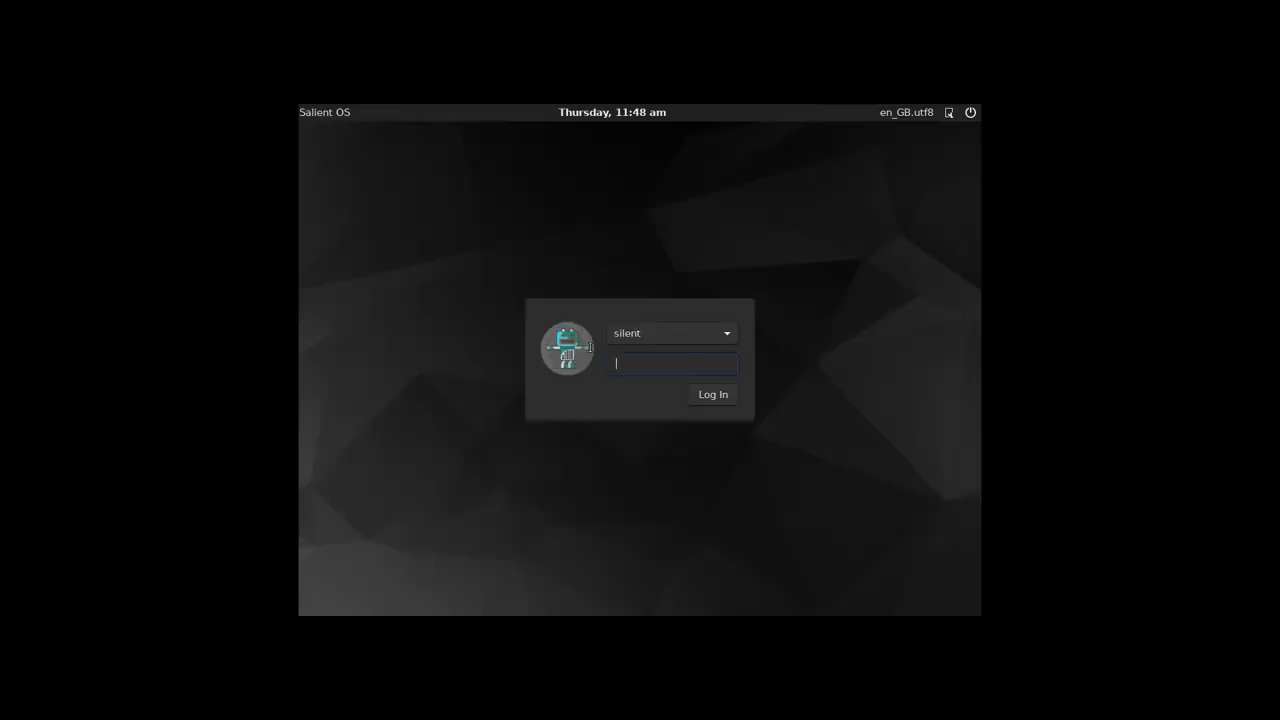
{"action": "left_click", "coordinate": [949, 112]}
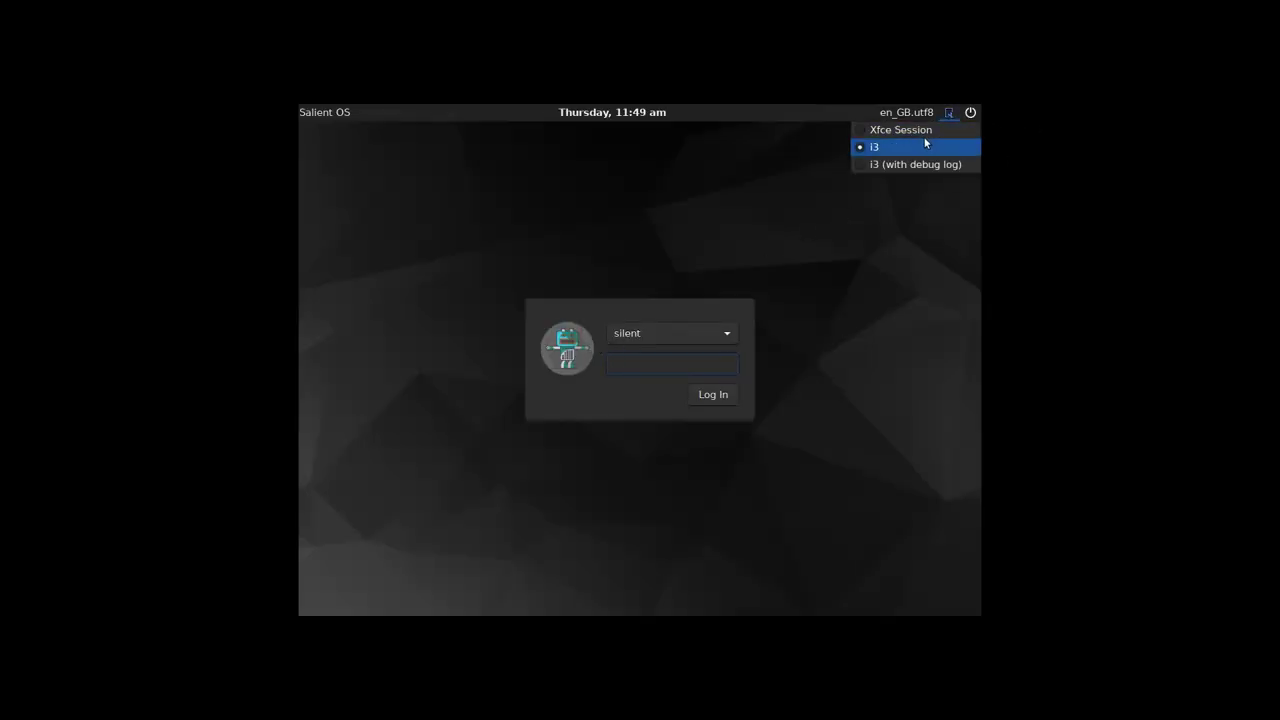
{"action": "left_click", "coordinate": [887, 166]}
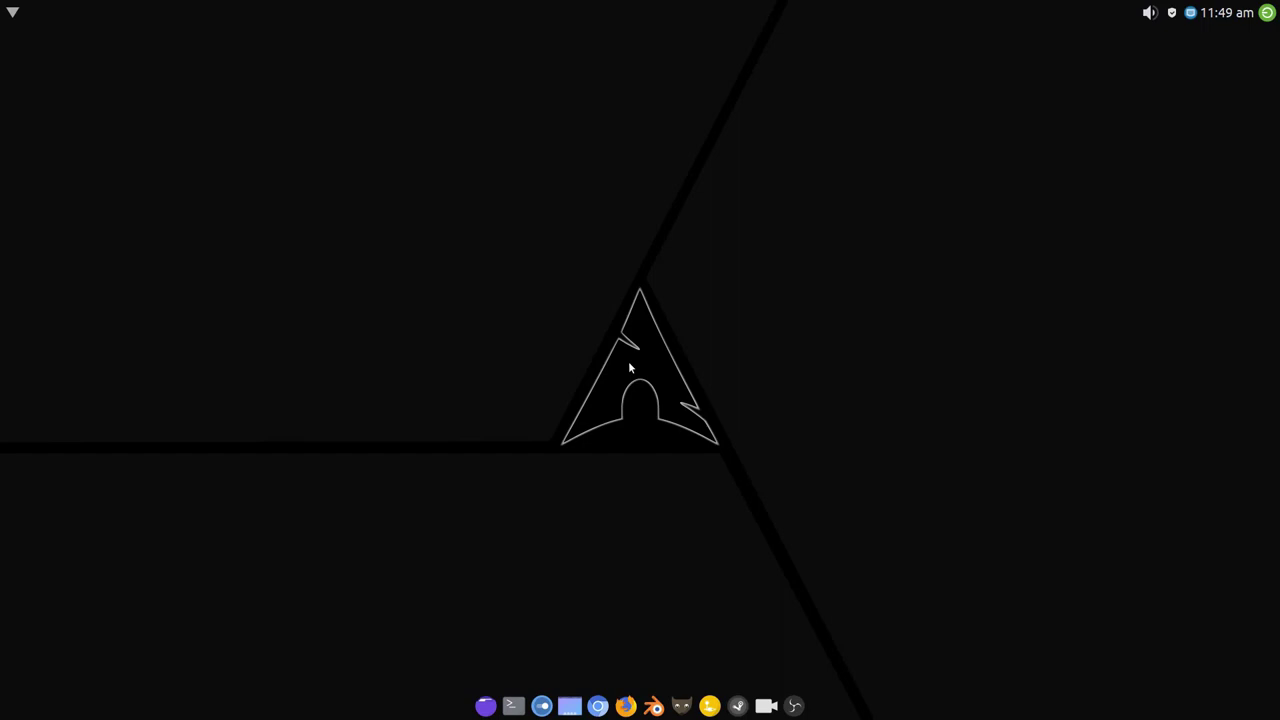
{"action": "right_click", "coordinate": [483, 278]}
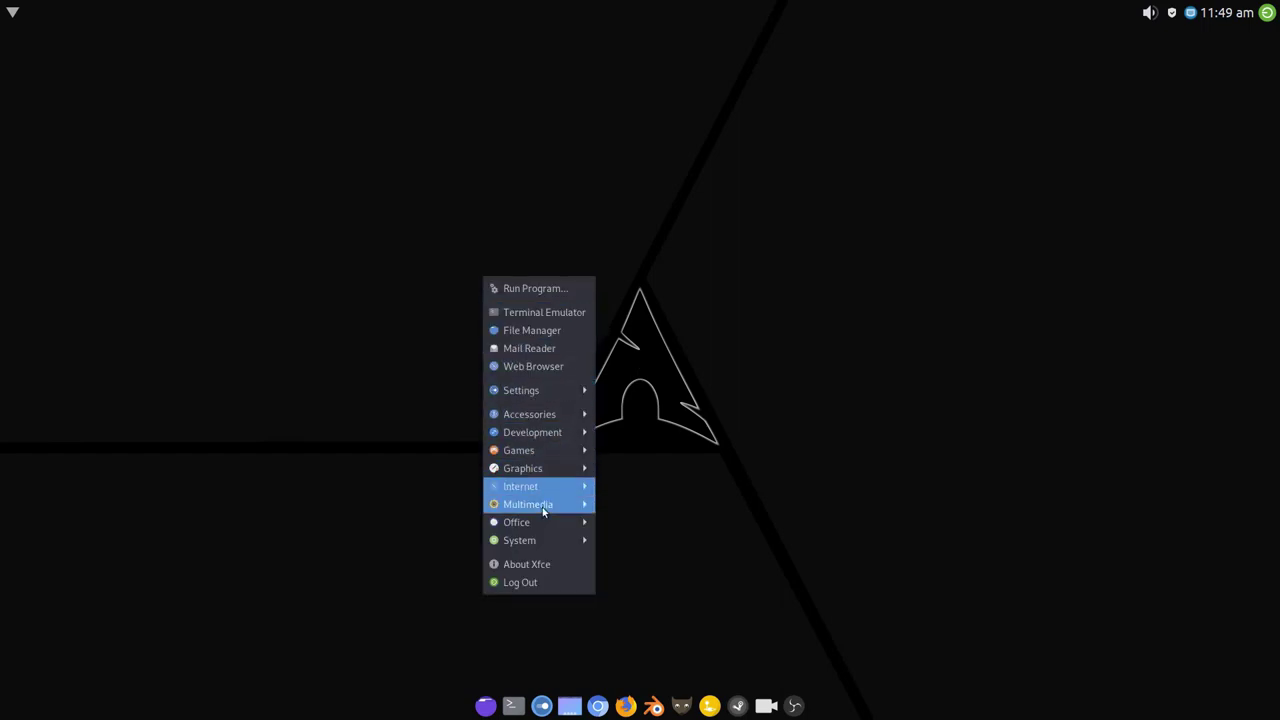
{"action": "mouse_move", "coordinate": [558, 507]}
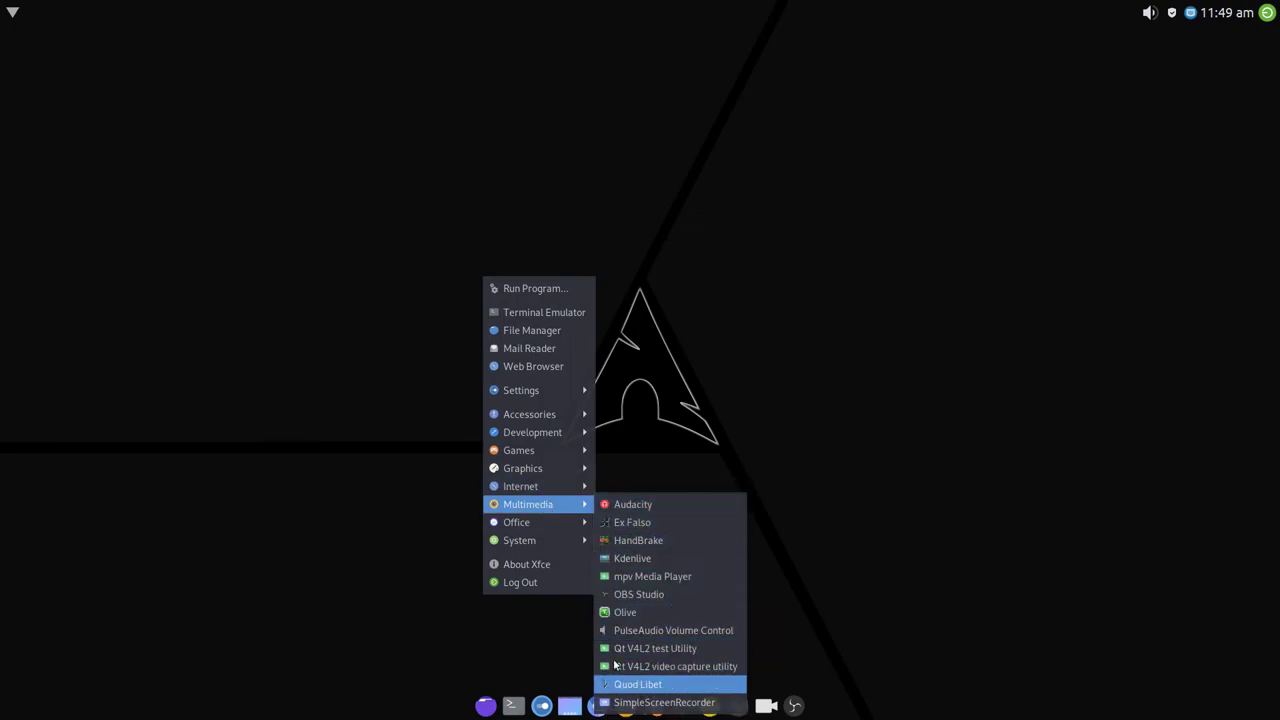
{"action": "left_click", "coordinate": [607, 342]}
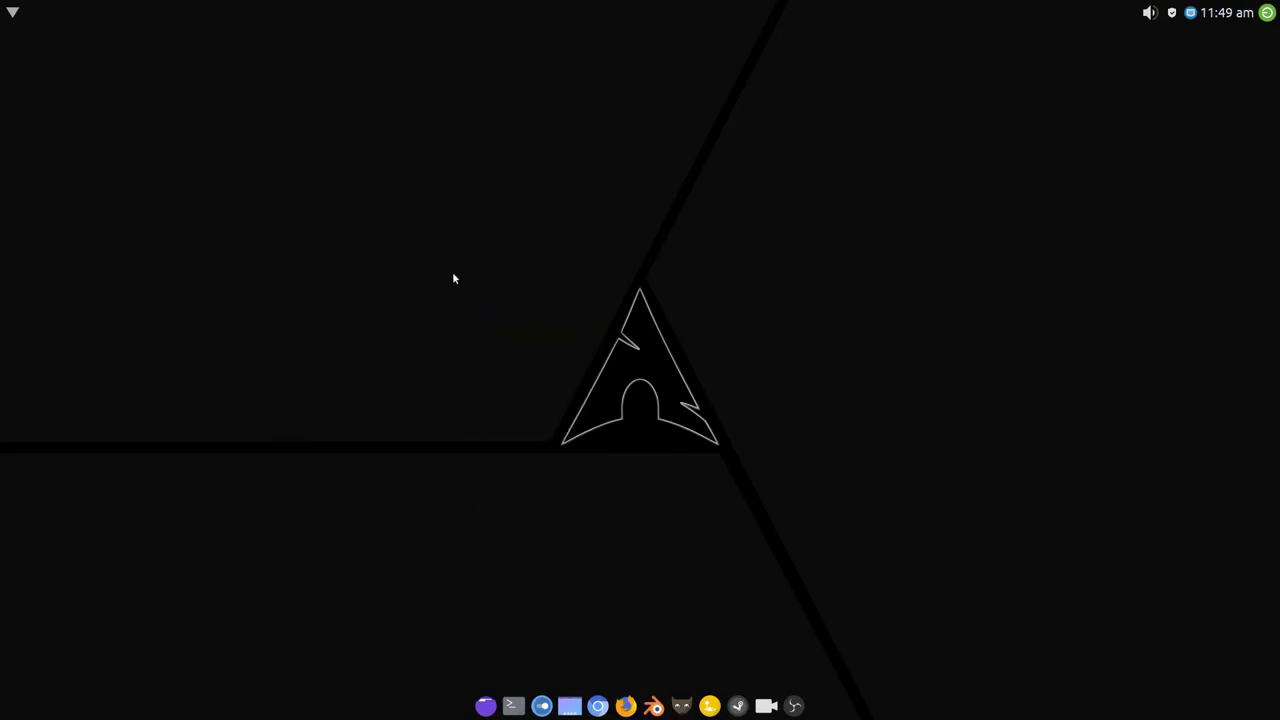